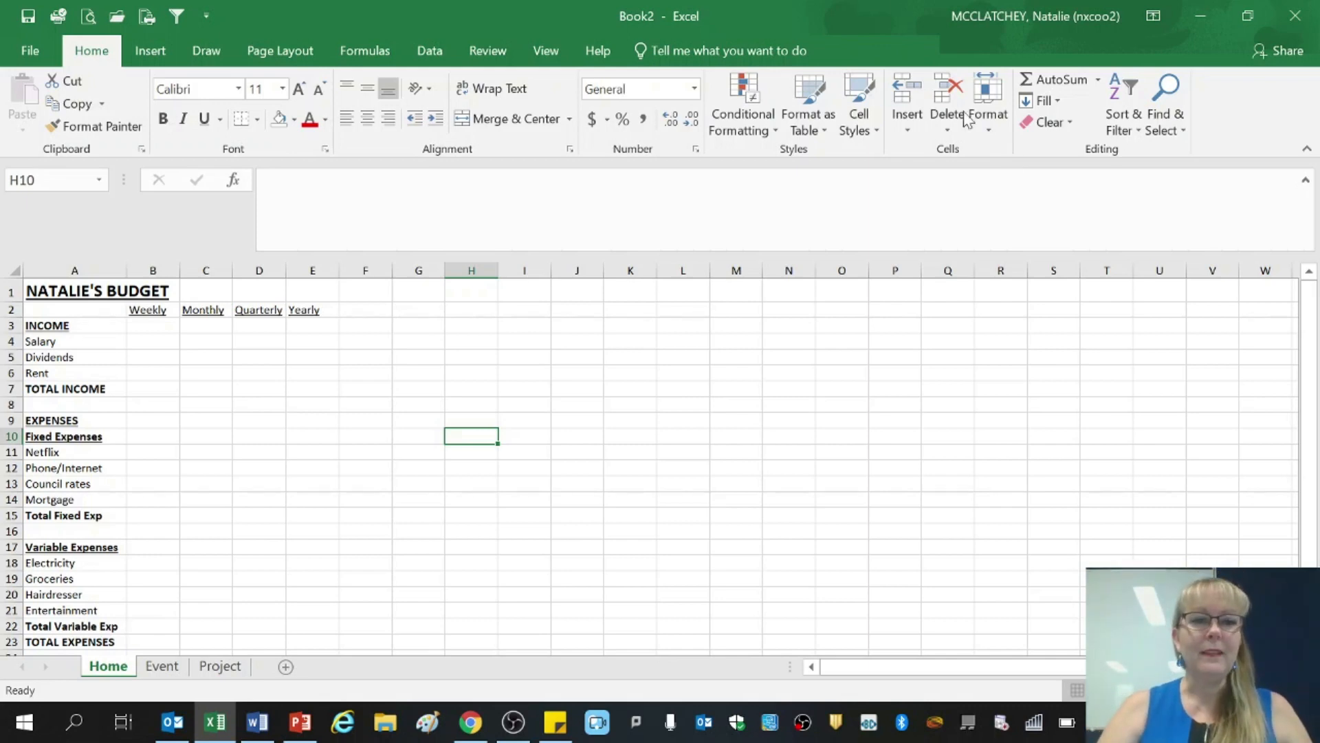
Enter a weekly salary of 1000 in B4 and yearly dividends of 100 in E5
left_click(167, 342)
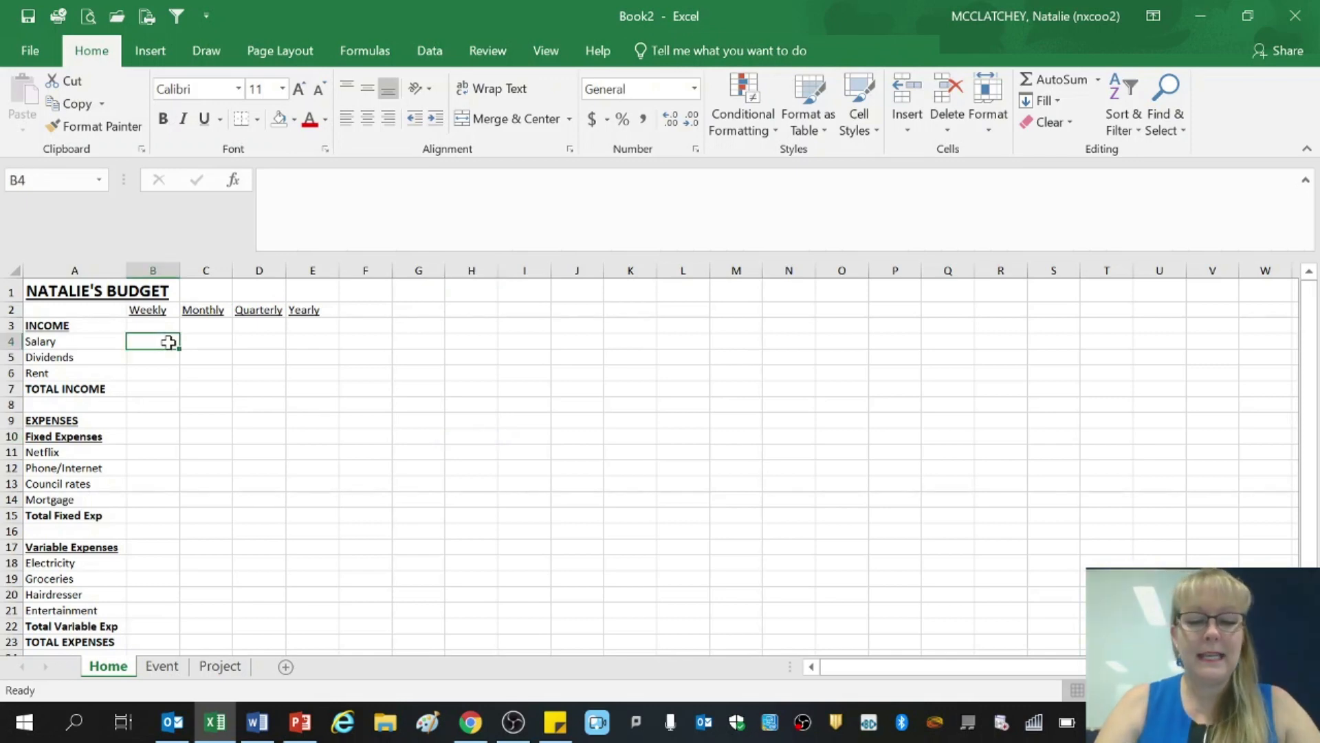
type("1000")
key("Return")
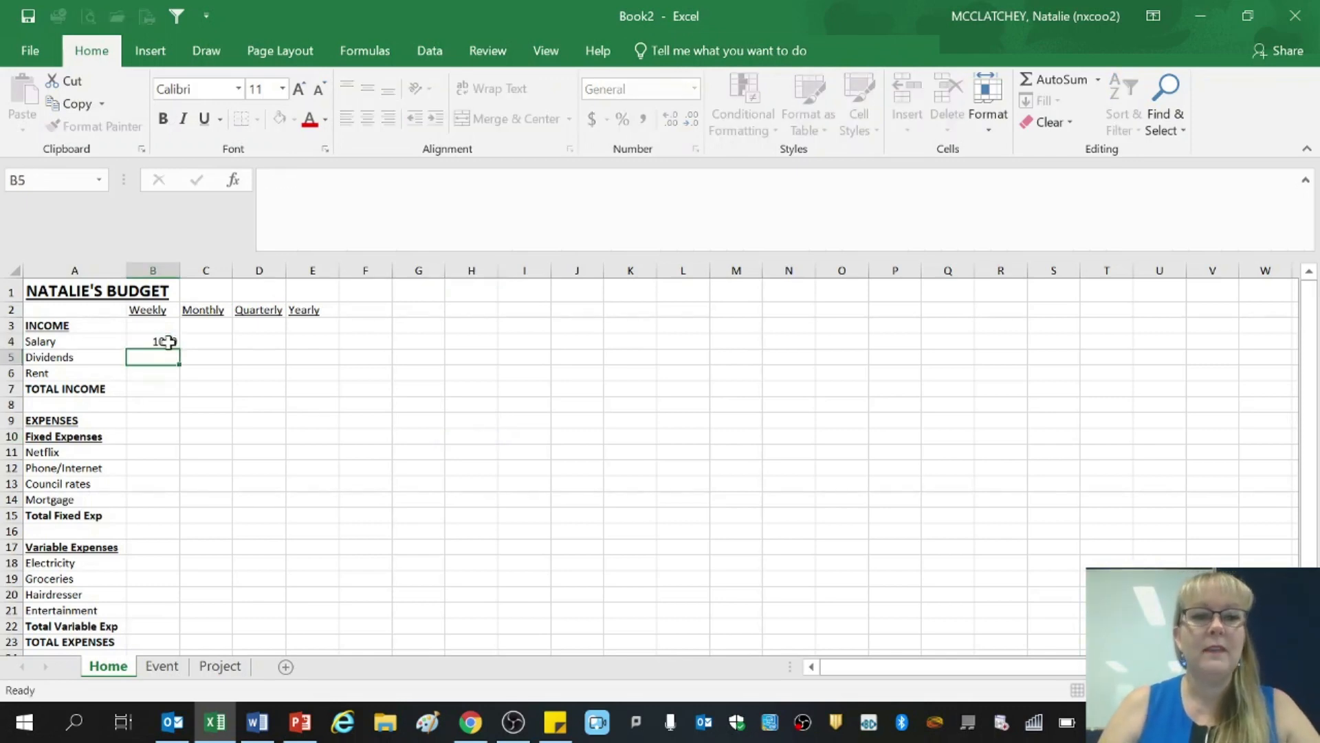
key("Right")
key("Right")
key("Right")
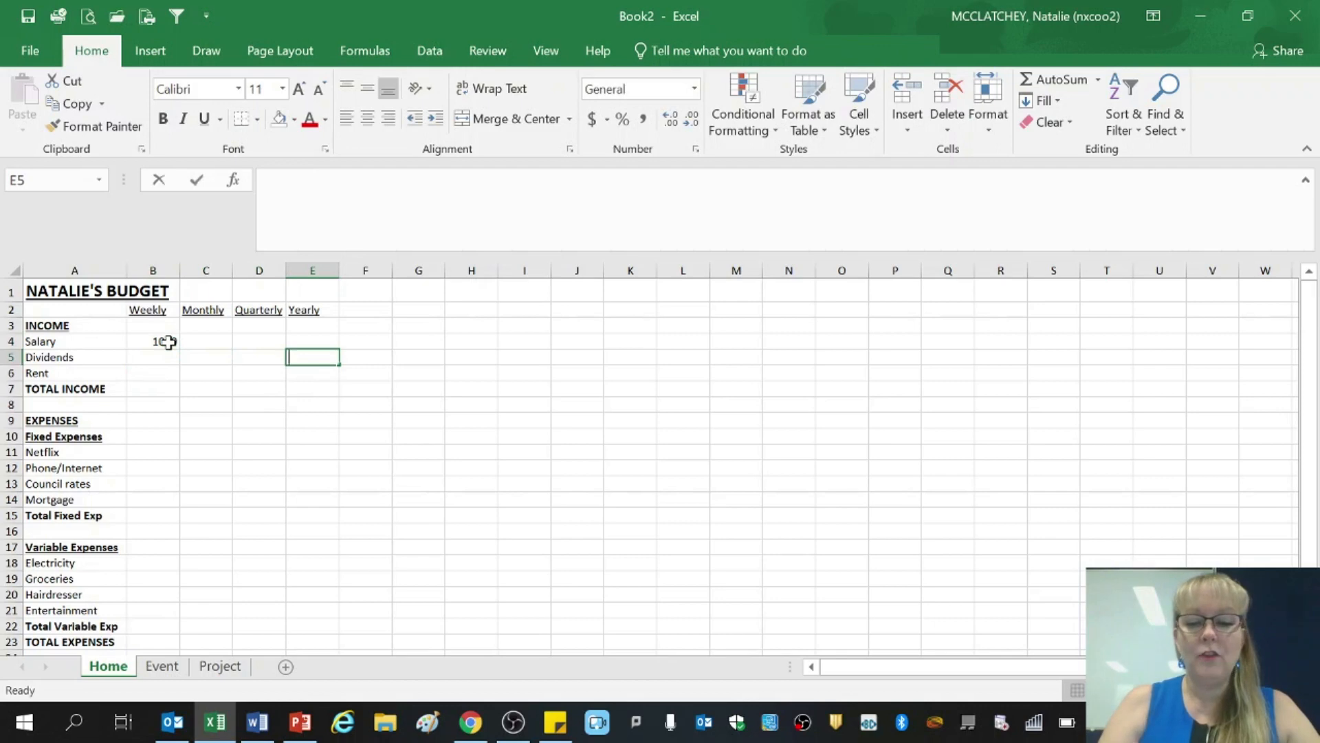
type("100")
key("Return")
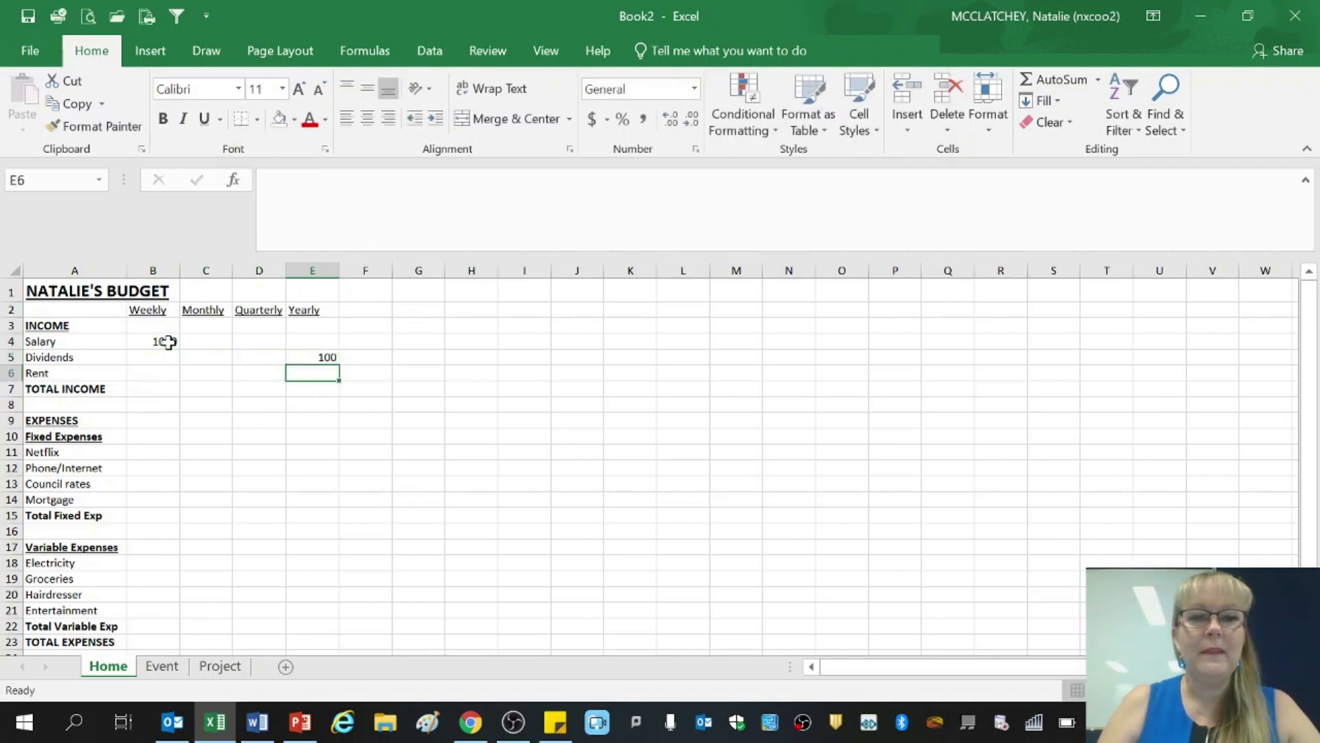
Enter a monthly rent income of 1000 in C6
key("Left")
key("Left")
key("Left")
key("Right")
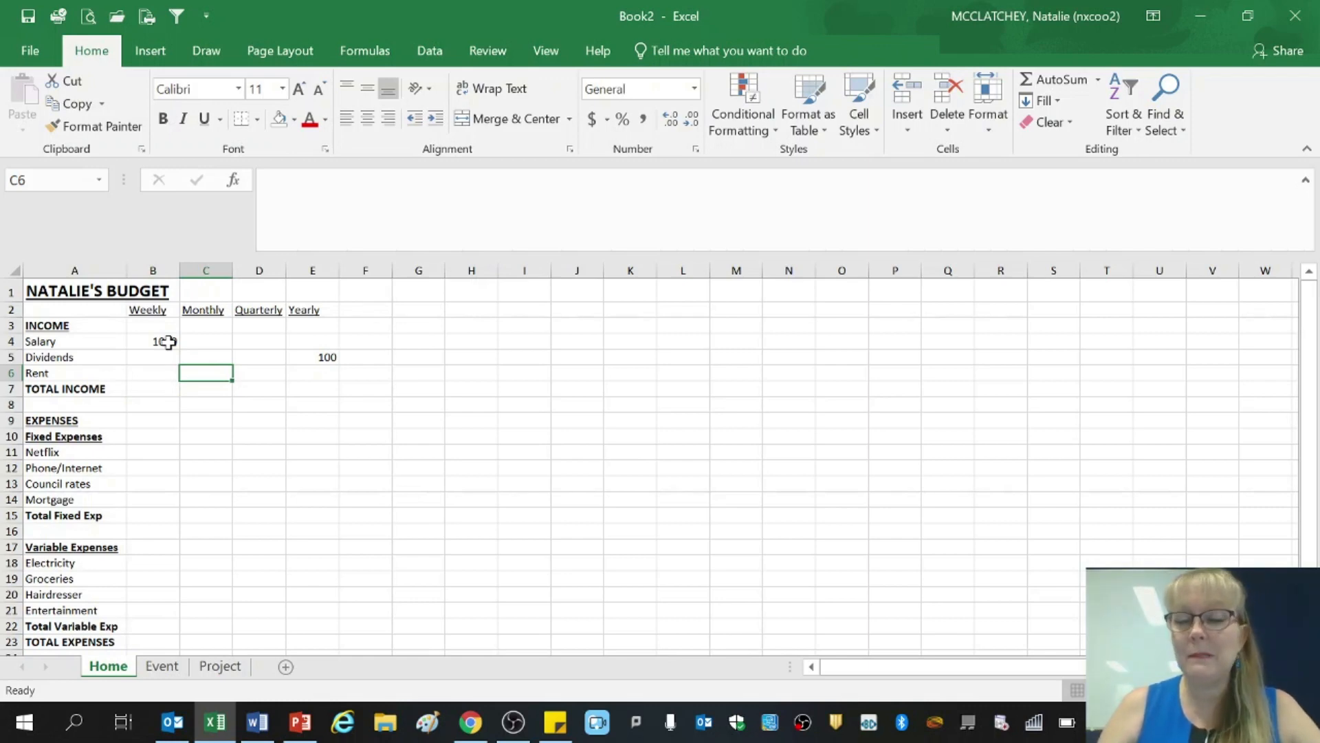
type("1000")
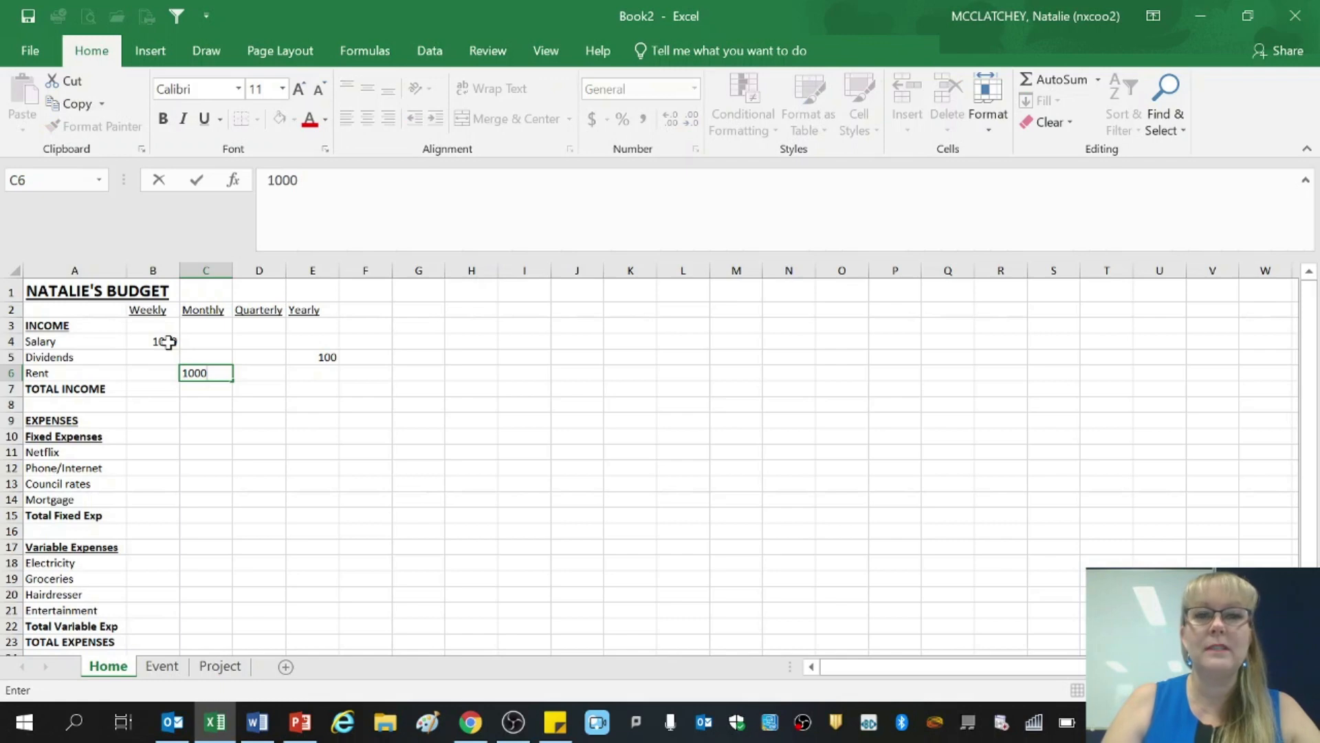
key("Return")
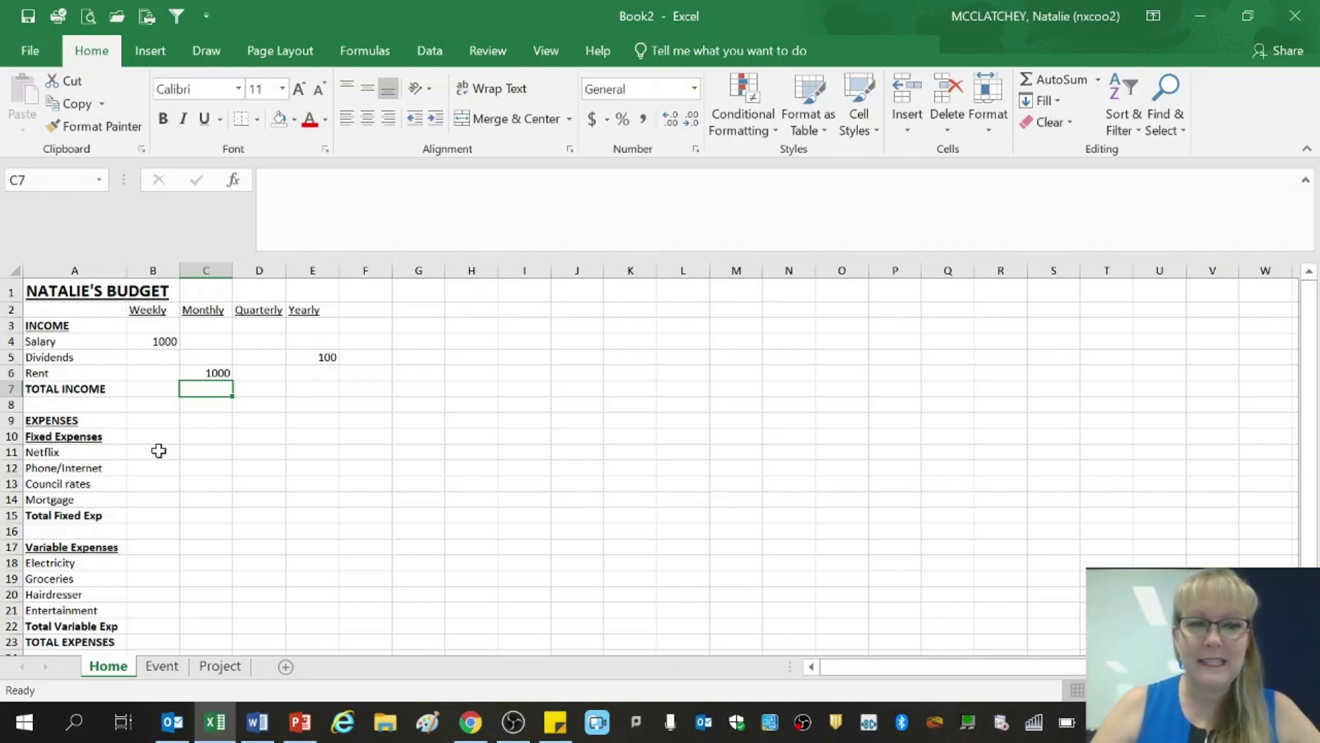
Enter the monthly fixed expenses: 20 for Netflix in C11 and 80 for Phone/Internet in C12
left_click(202, 449)
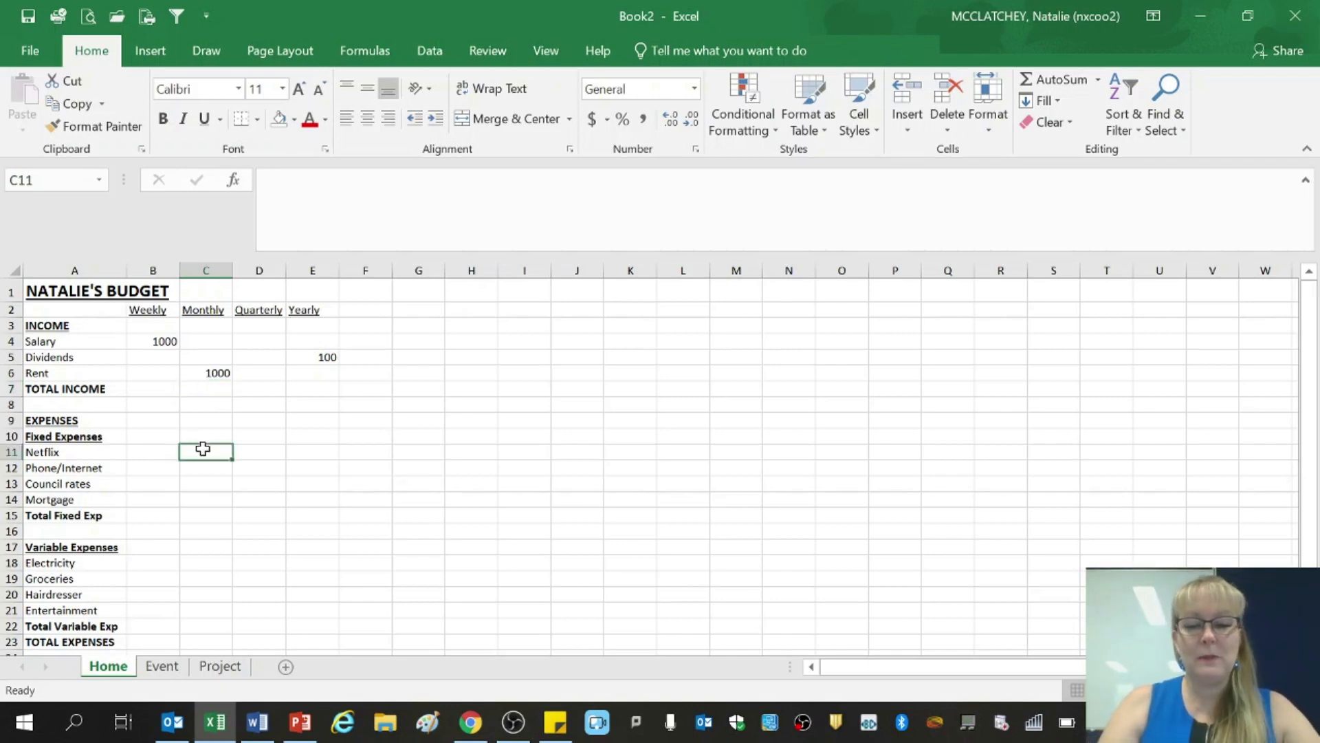
type("20")
key("Return")
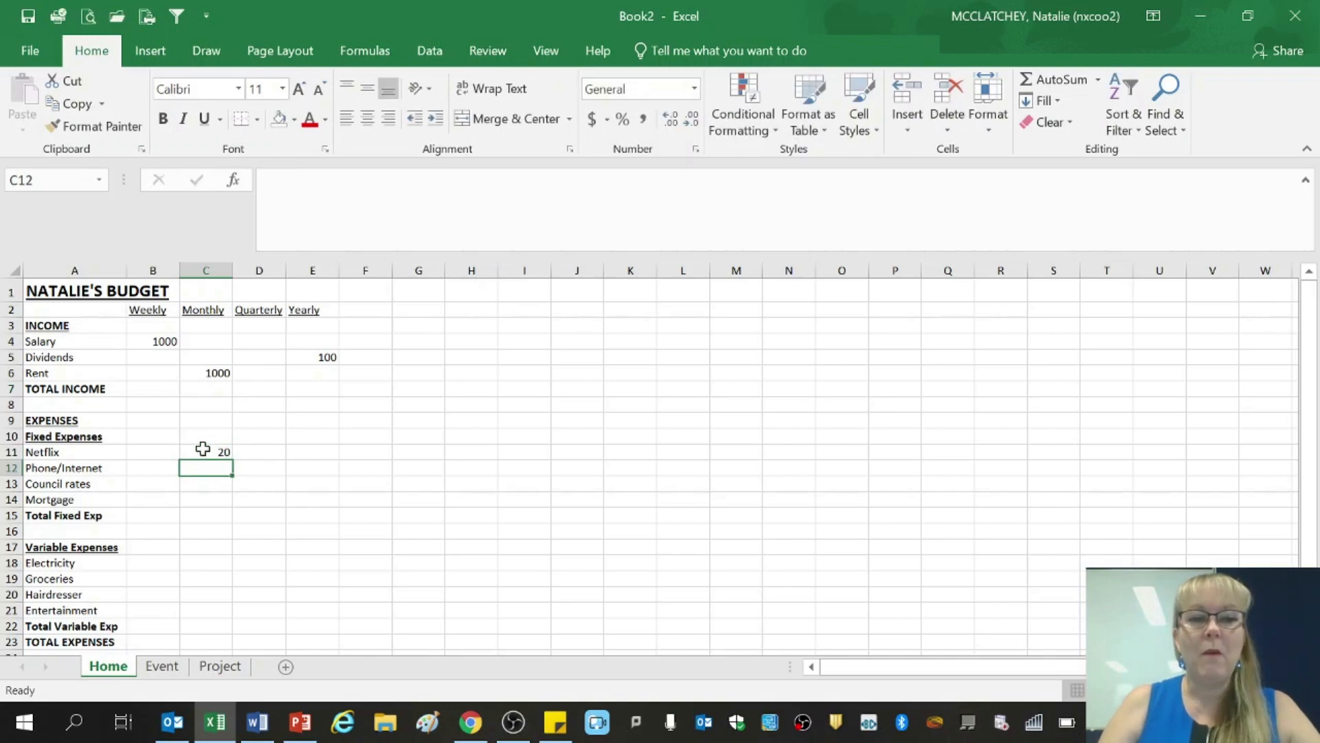
type("80")
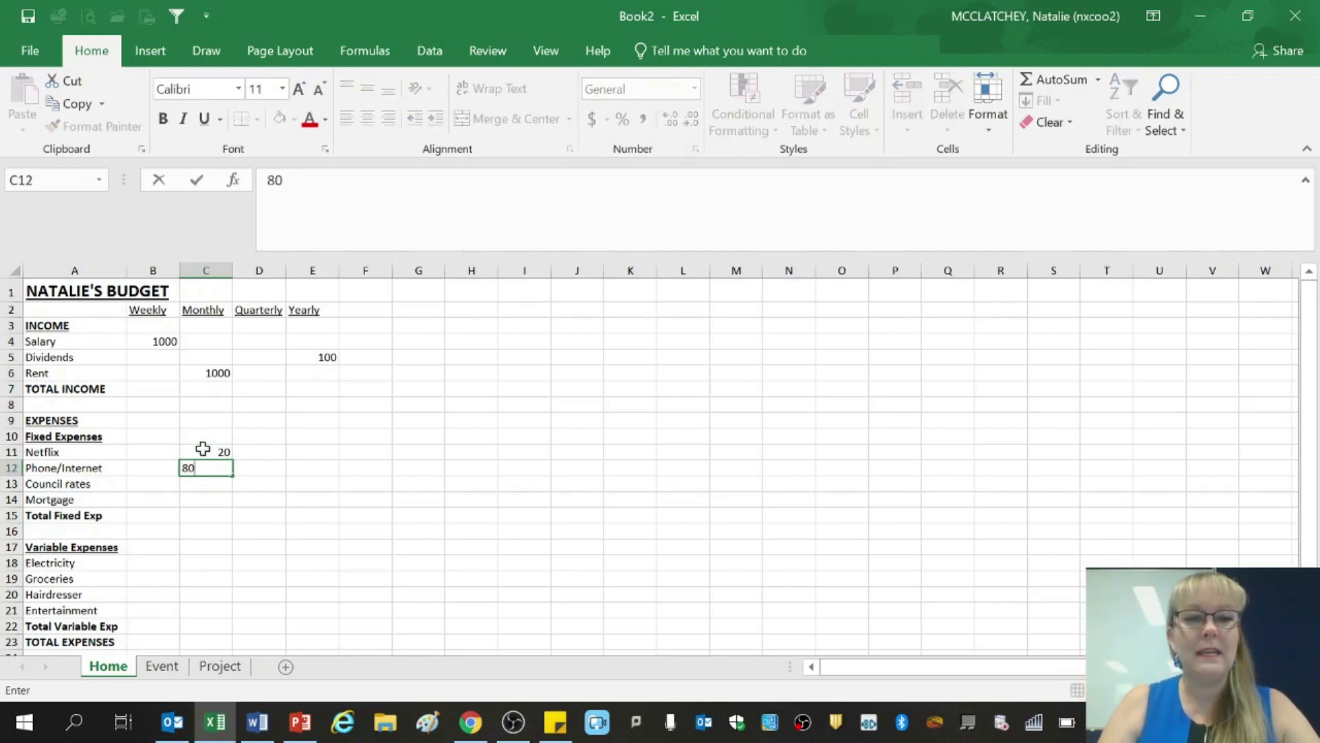
key("Return")
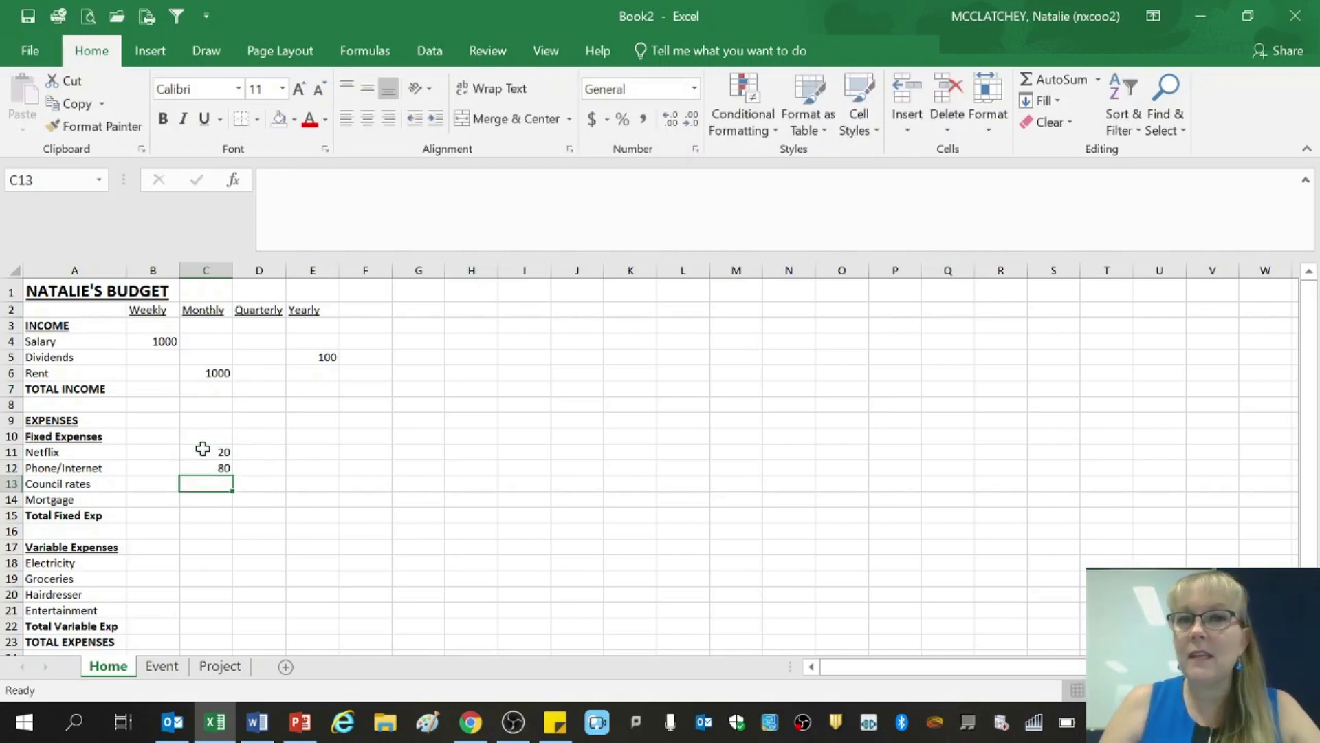
Enter quarterly council rates of 400 in D13 and a weekly mortgage of 500 in B14
key("Right")
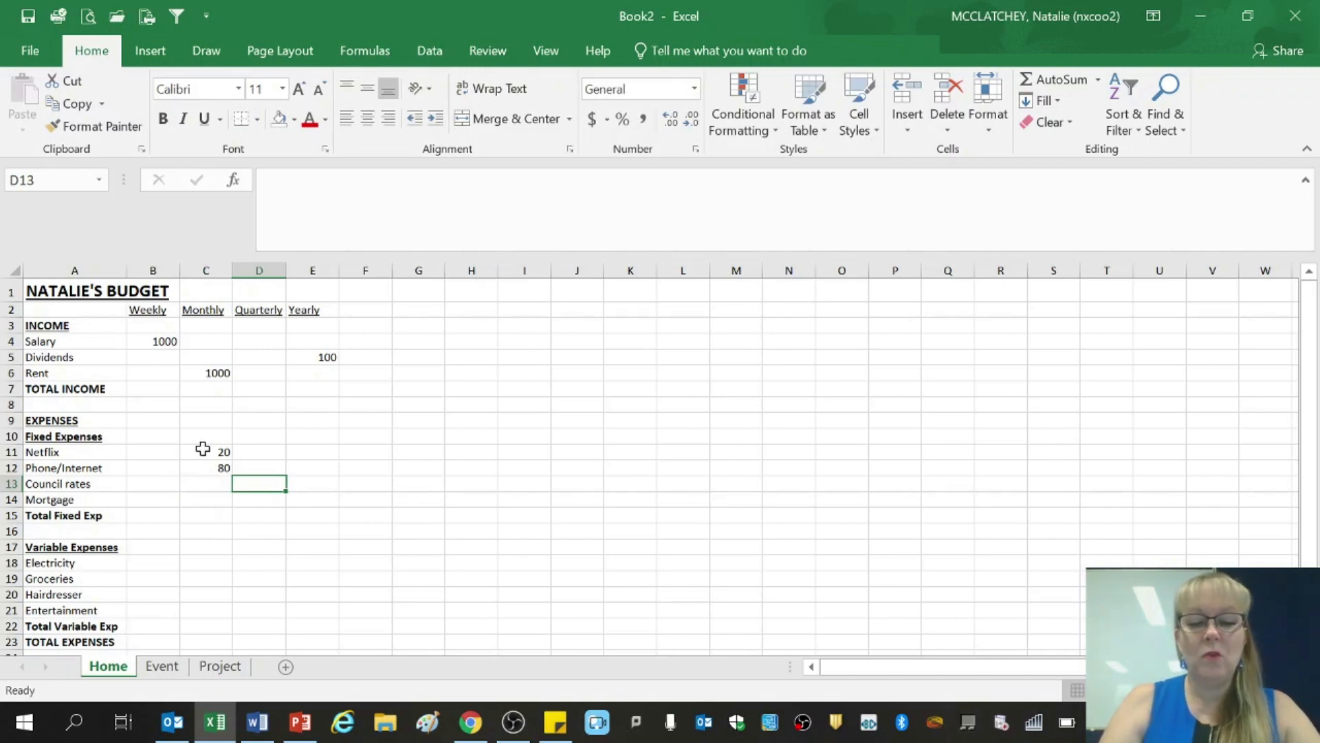
type("400")
key("Return")
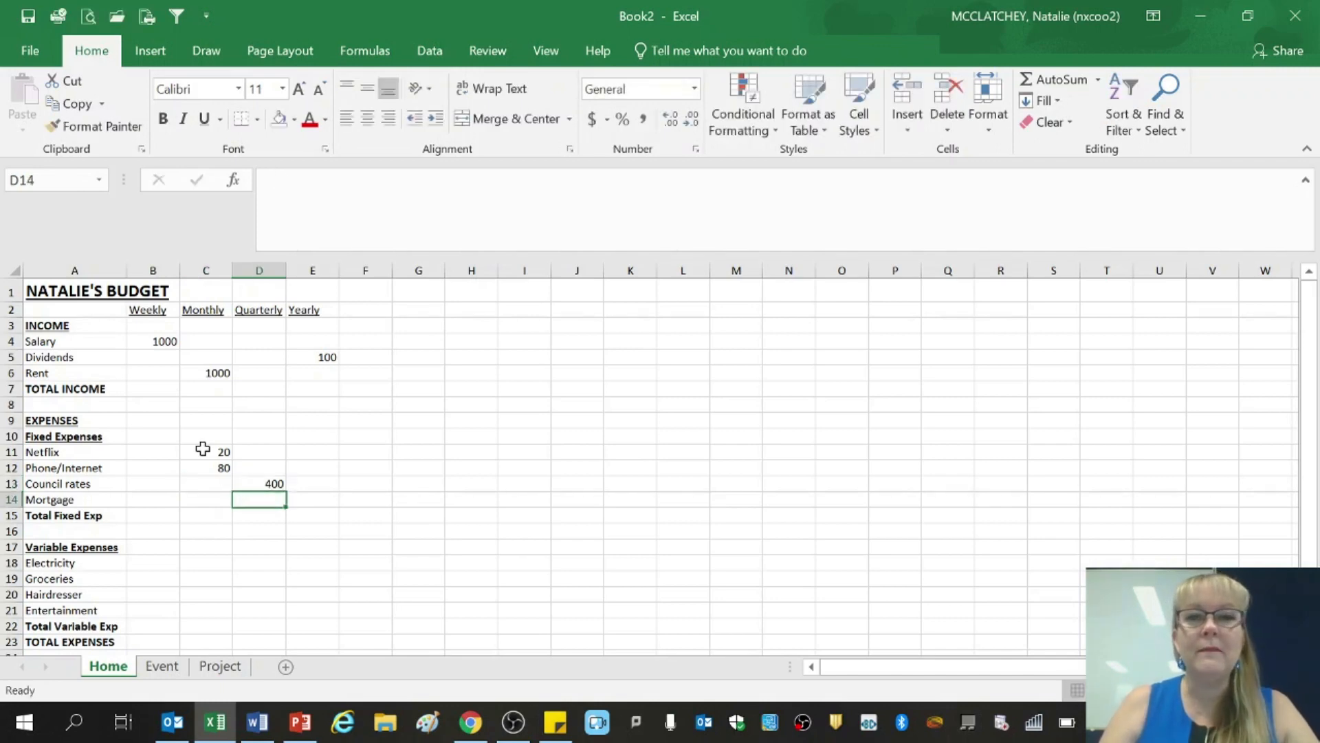
key("Left")
key("Left")
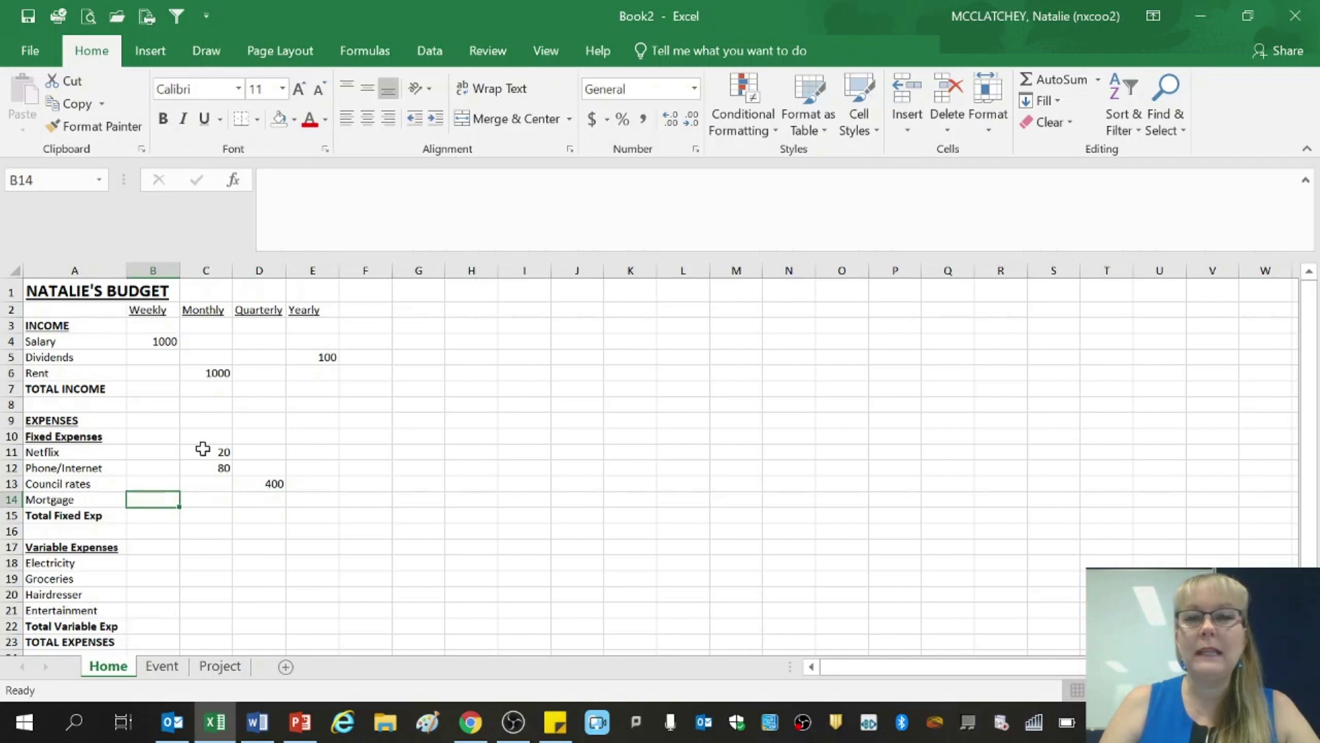
type("500")
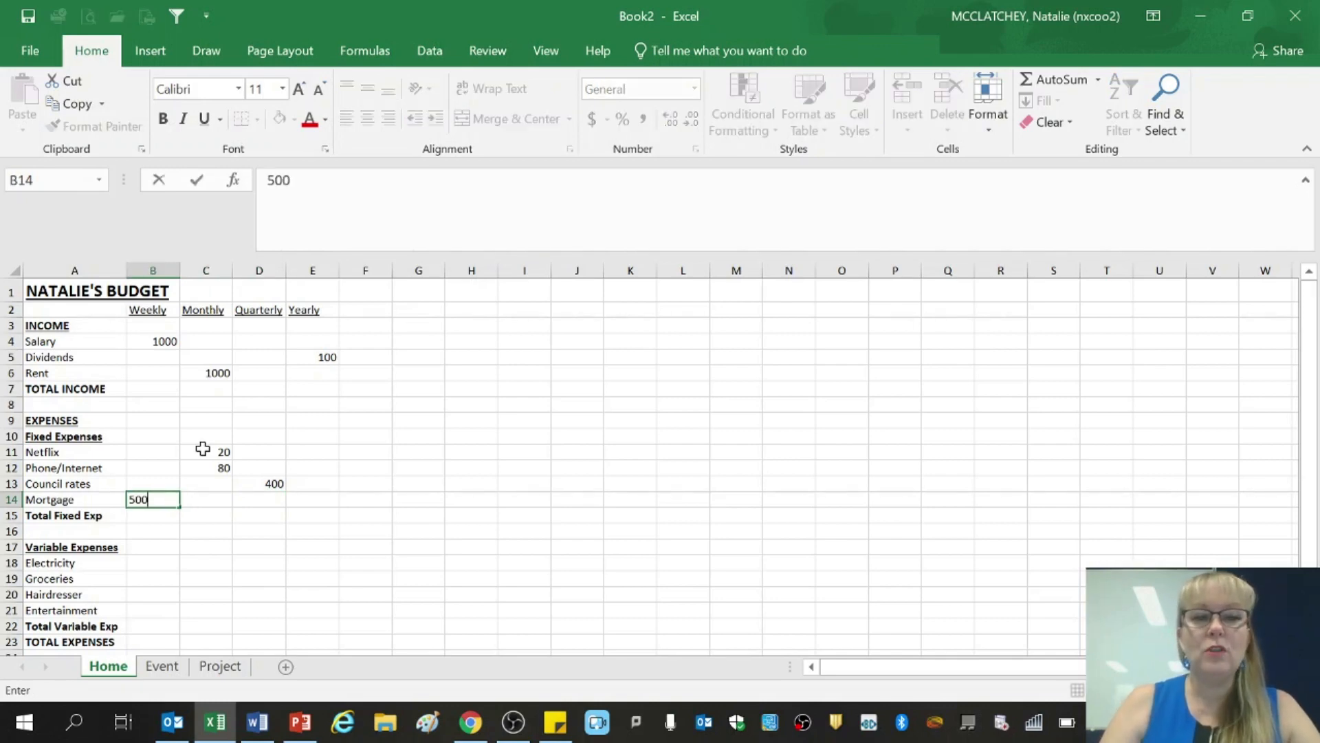
key("Return")
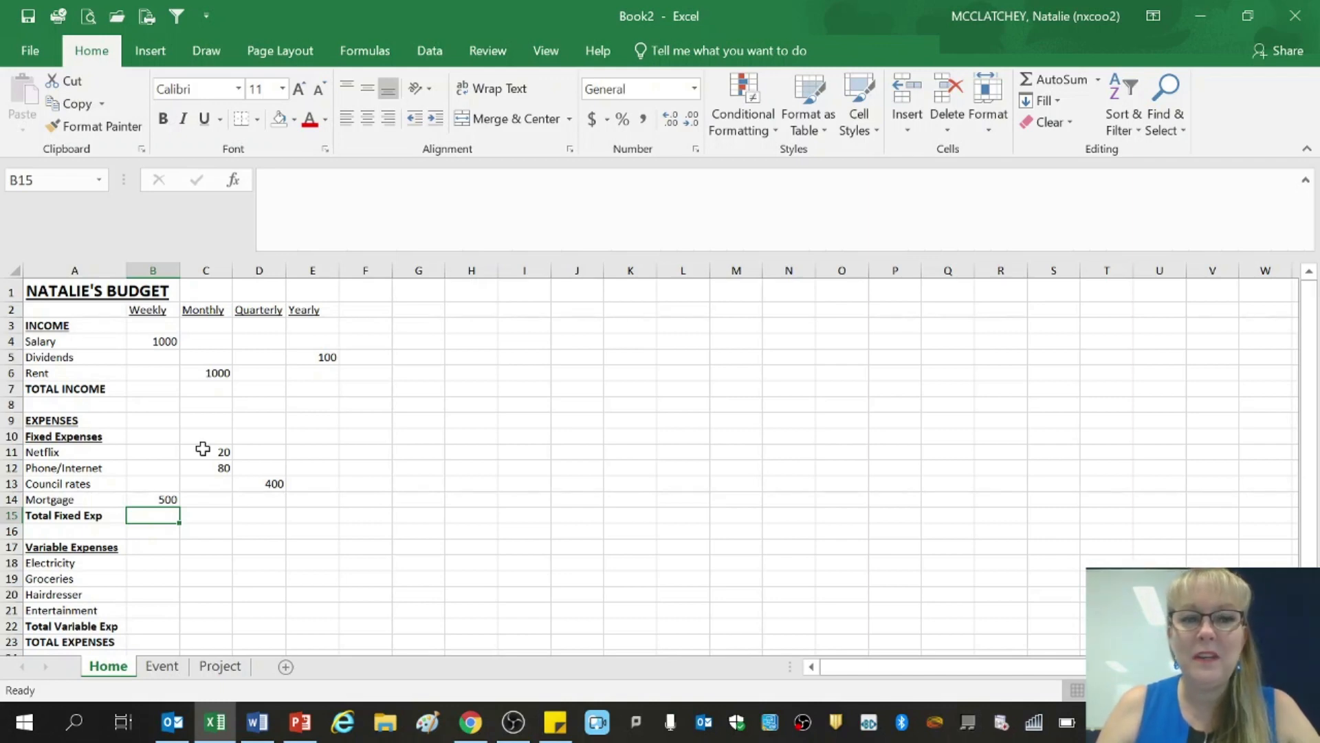
Under Variable Expenses, enter quarterly electricity of 400 in D18 and weekly groceries of 300 in B19
key("Down")
key("Down")
key("Down")
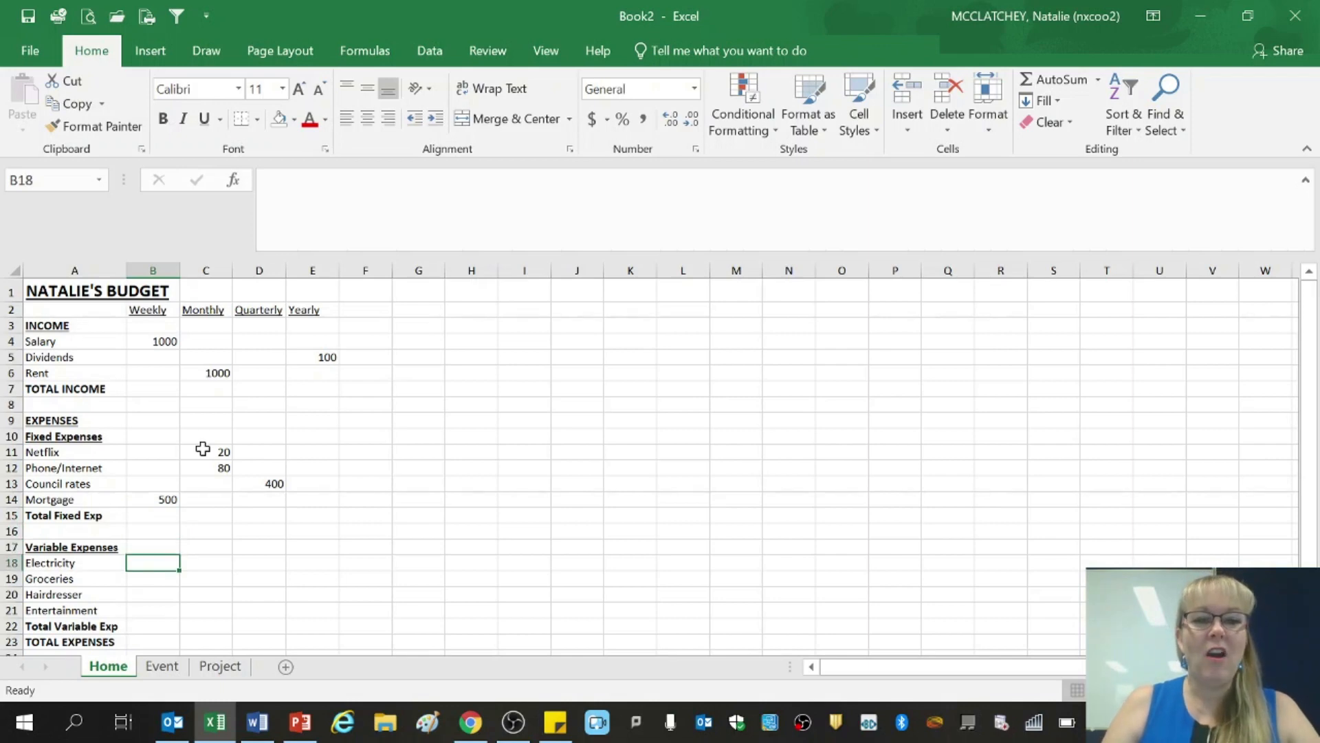
key("Right")
key("Right")
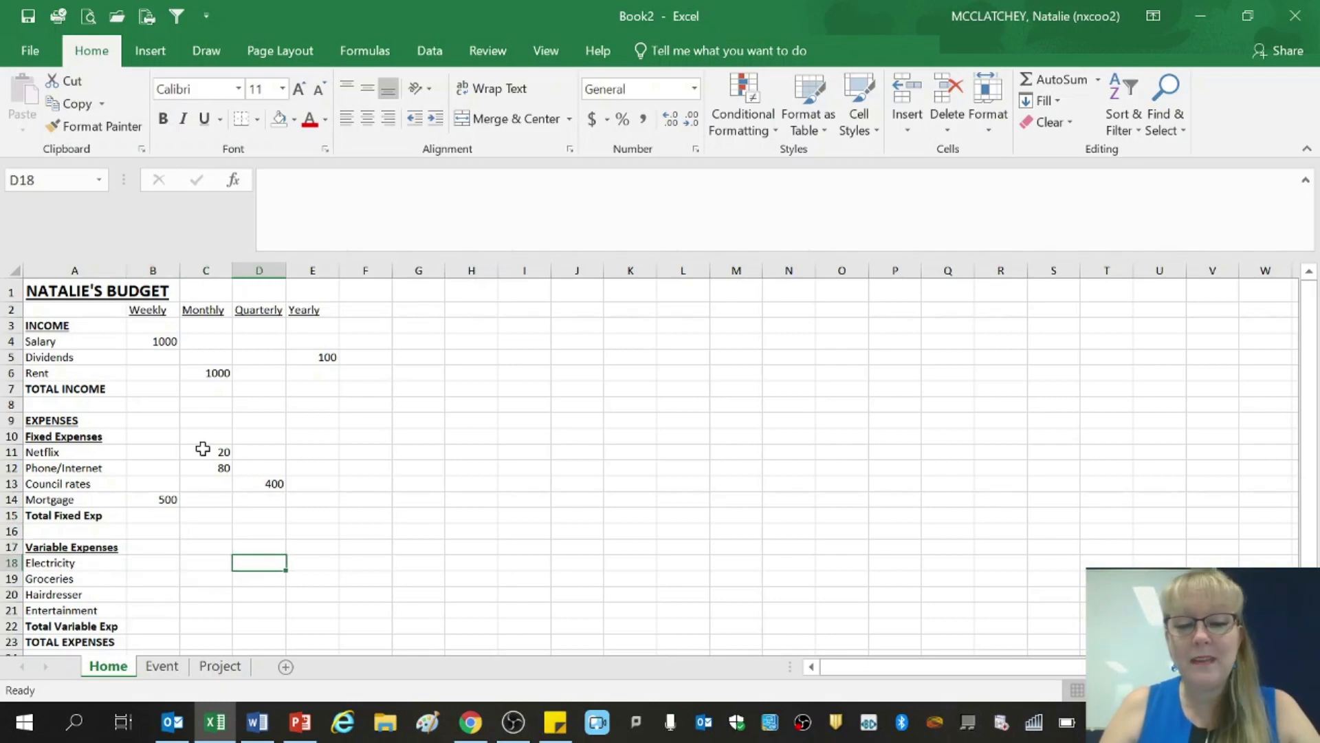
type("400")
key("Return")
key("Left")
key("Left")
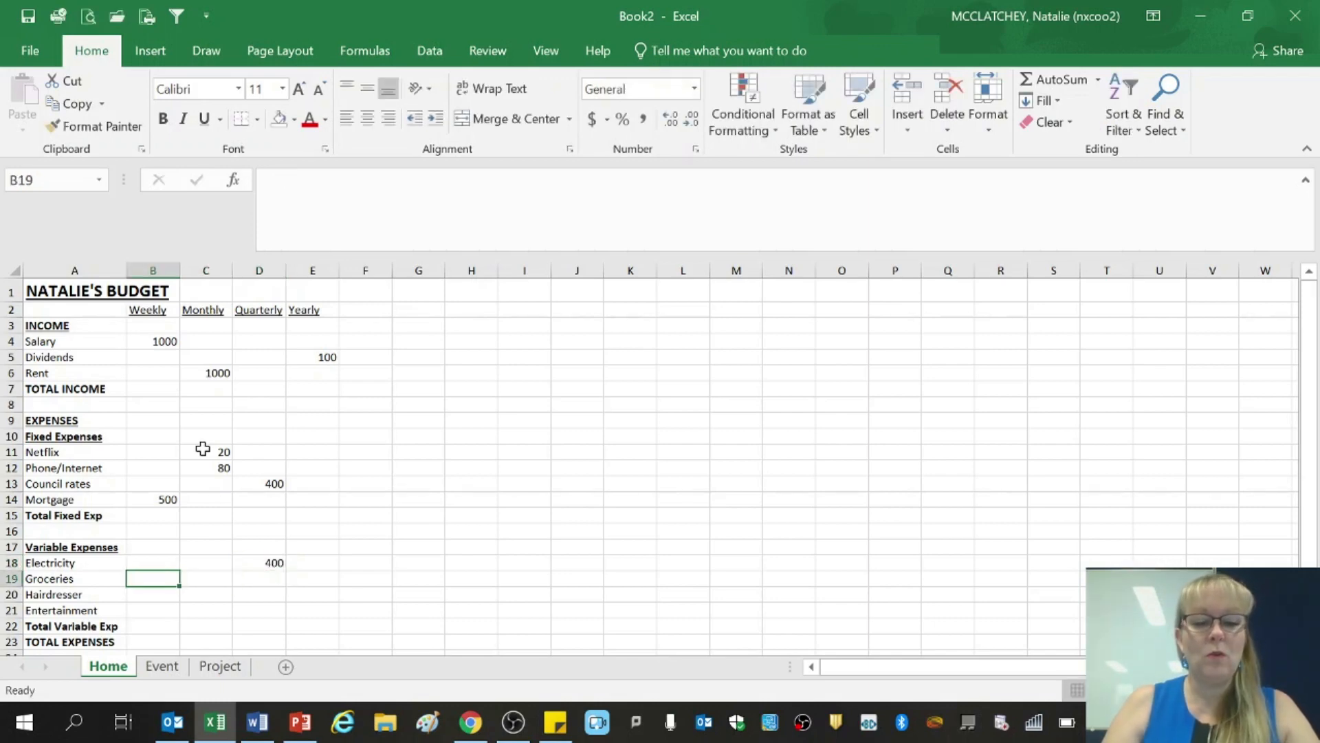
type("300")
key("Return")
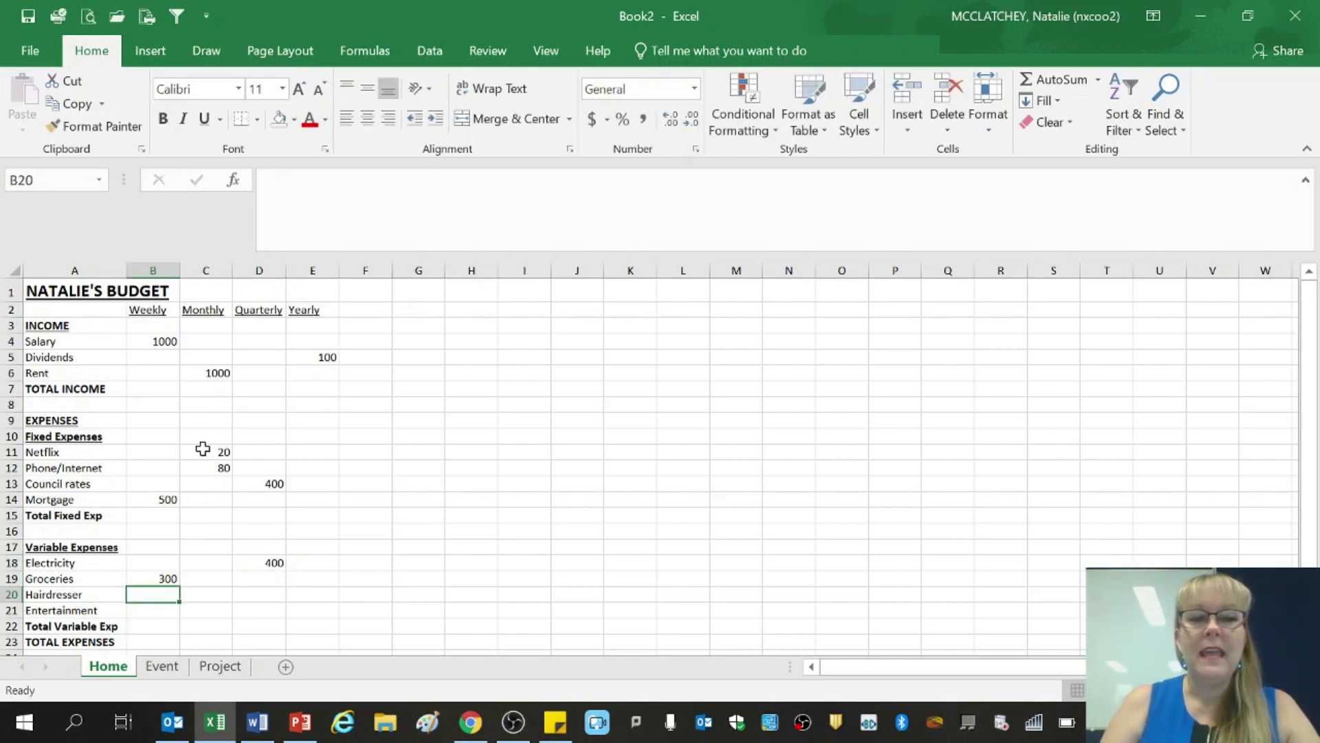
Enter a monthly hairdresser cost of 120 in C20 and yearly entertainment of 1000 in E21
key("Right")
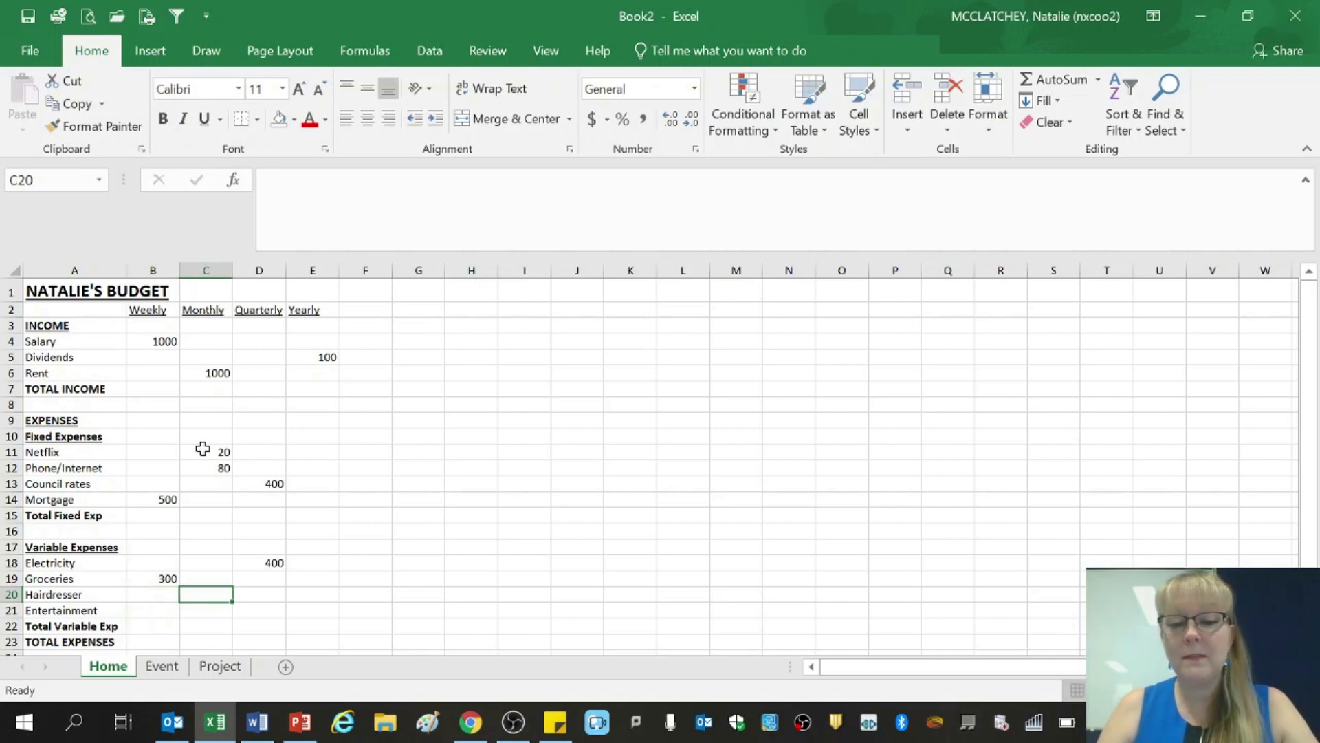
type("120")
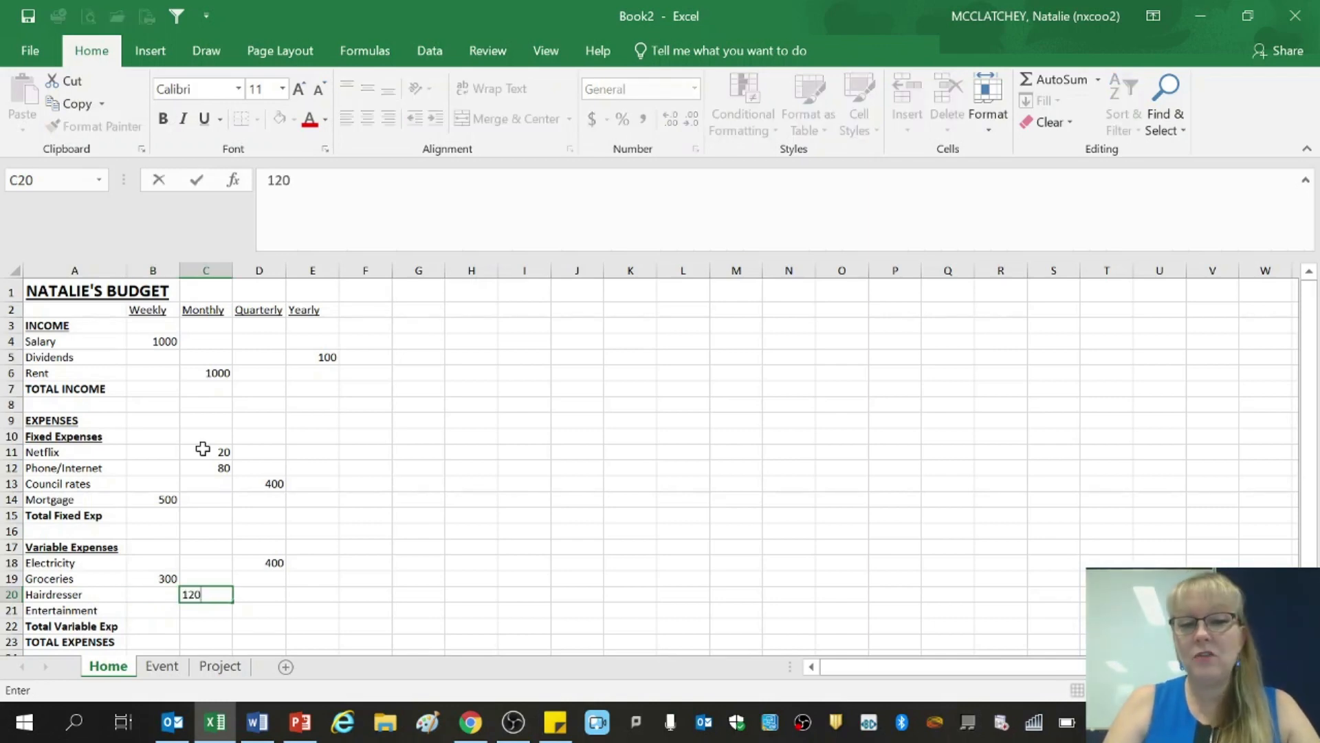
key("Return")
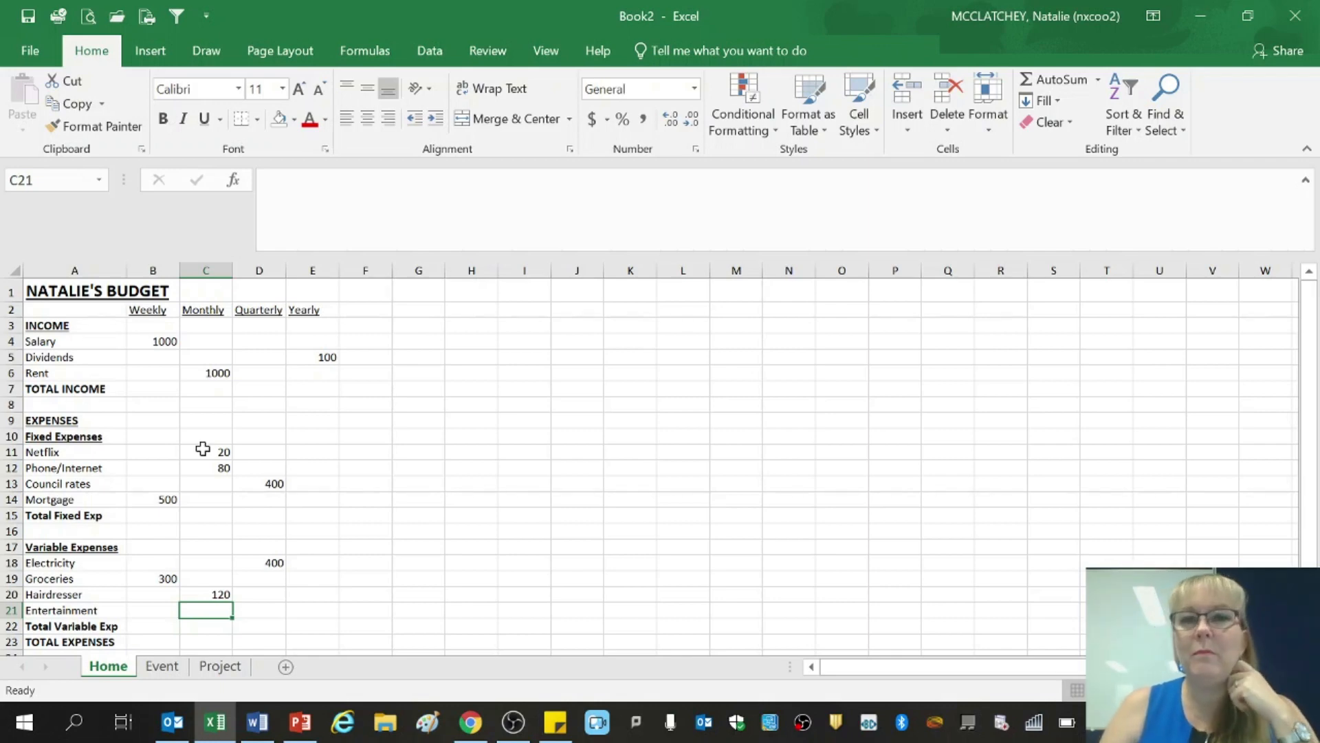
key("Right")
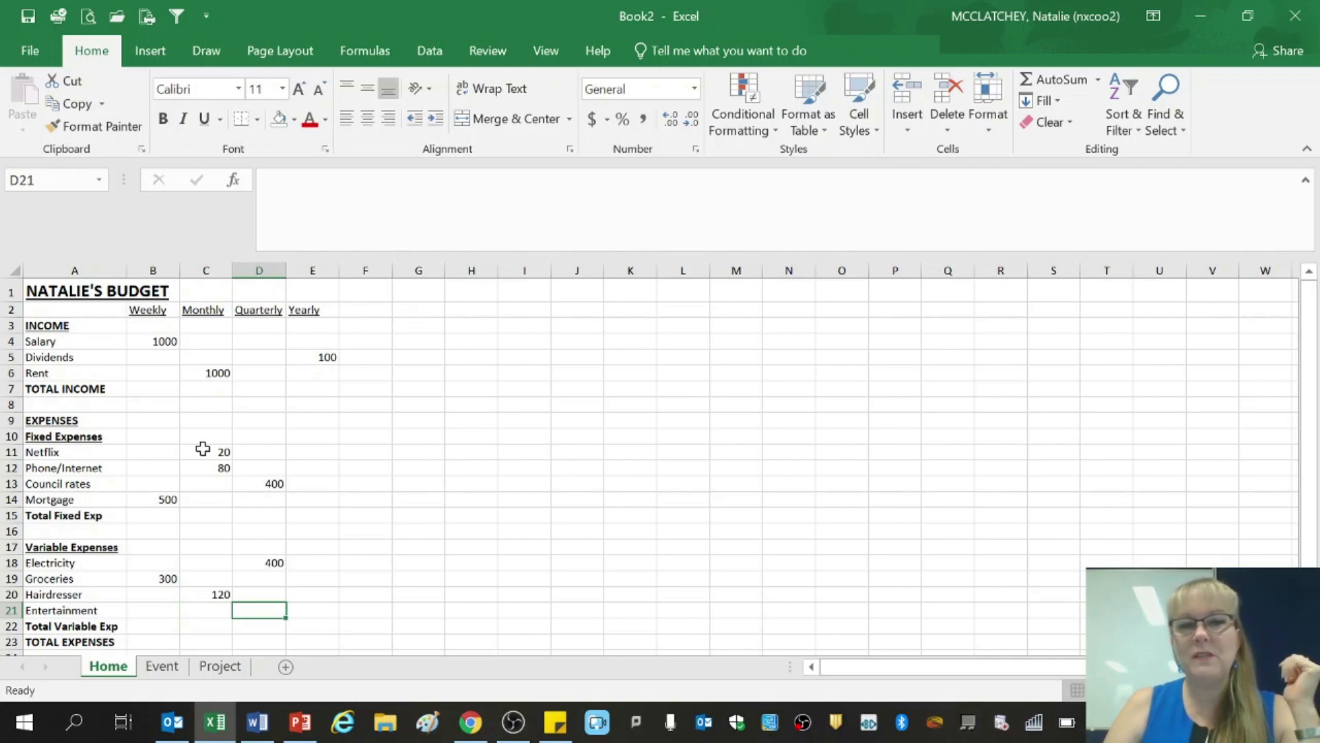
key("Right")
type("1000")
key("ctrl+Return")
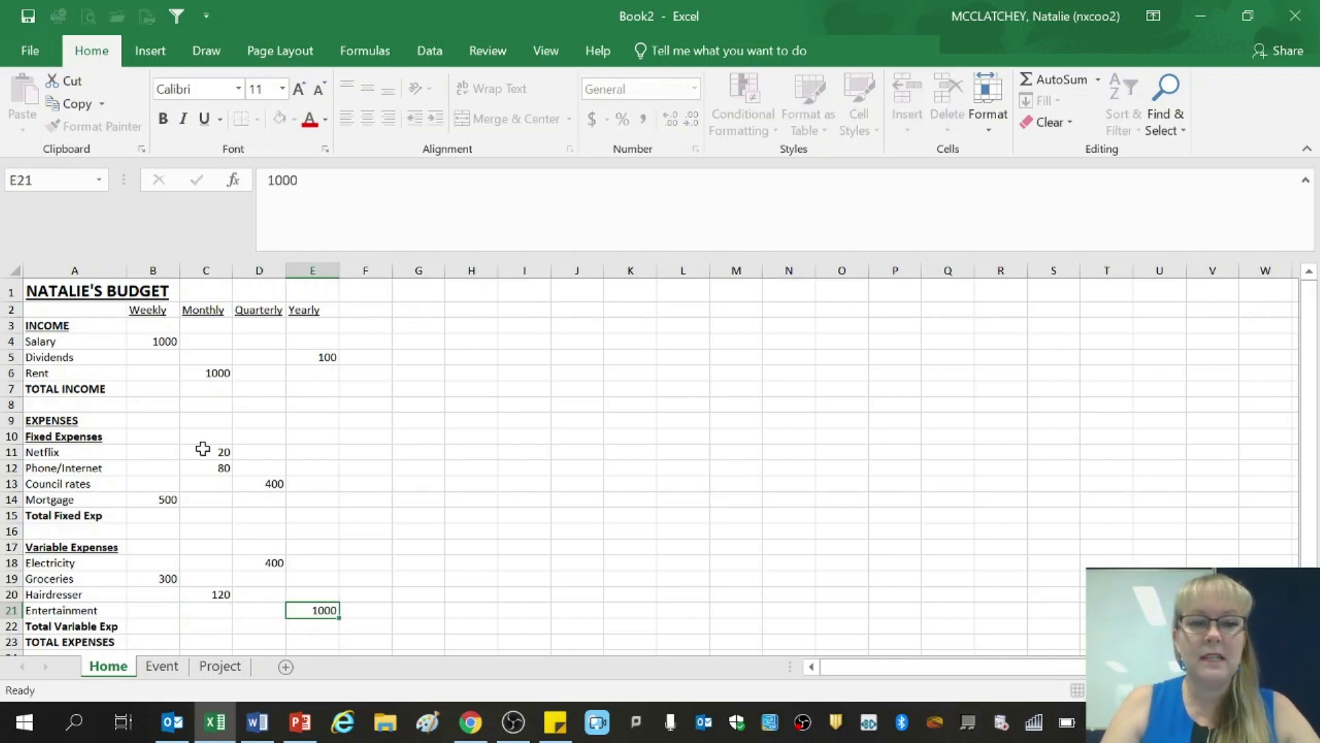
key("Return")
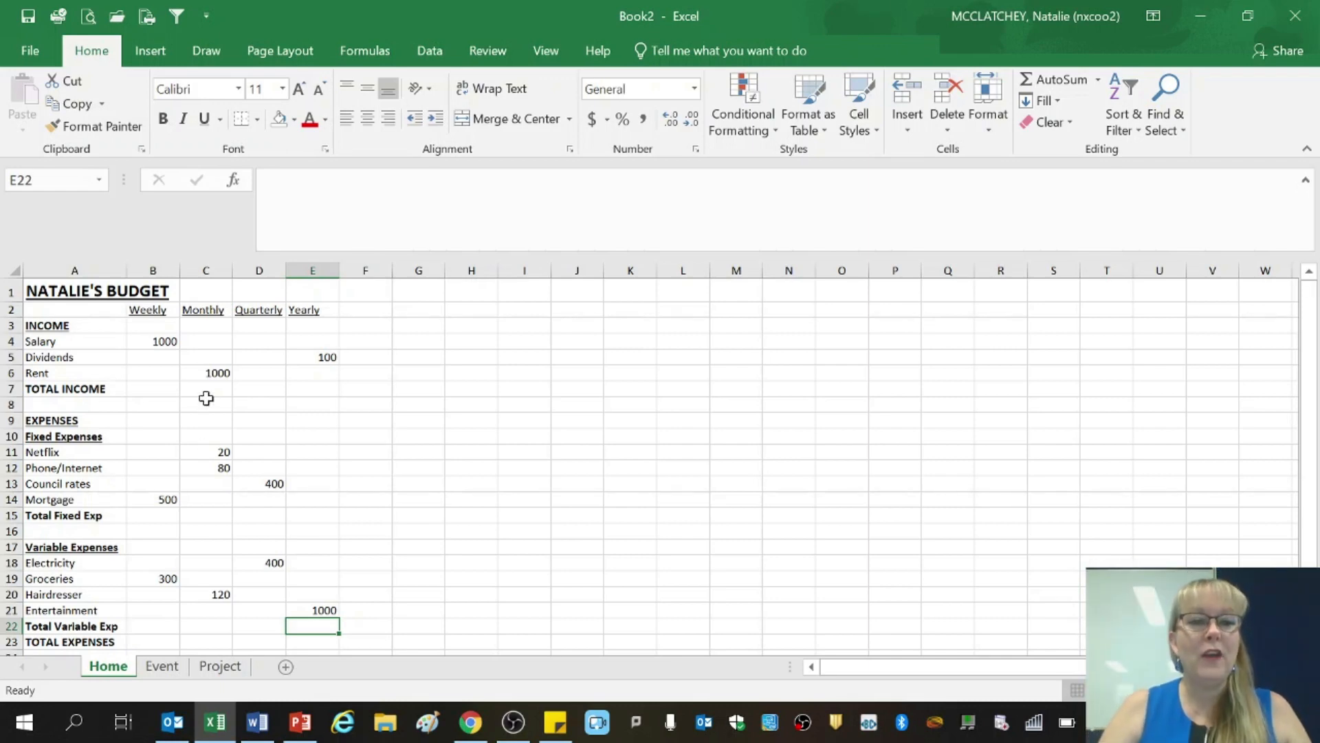
Calculate the yearly salary in E4 with the formula =B4*52
left_click(322, 340)
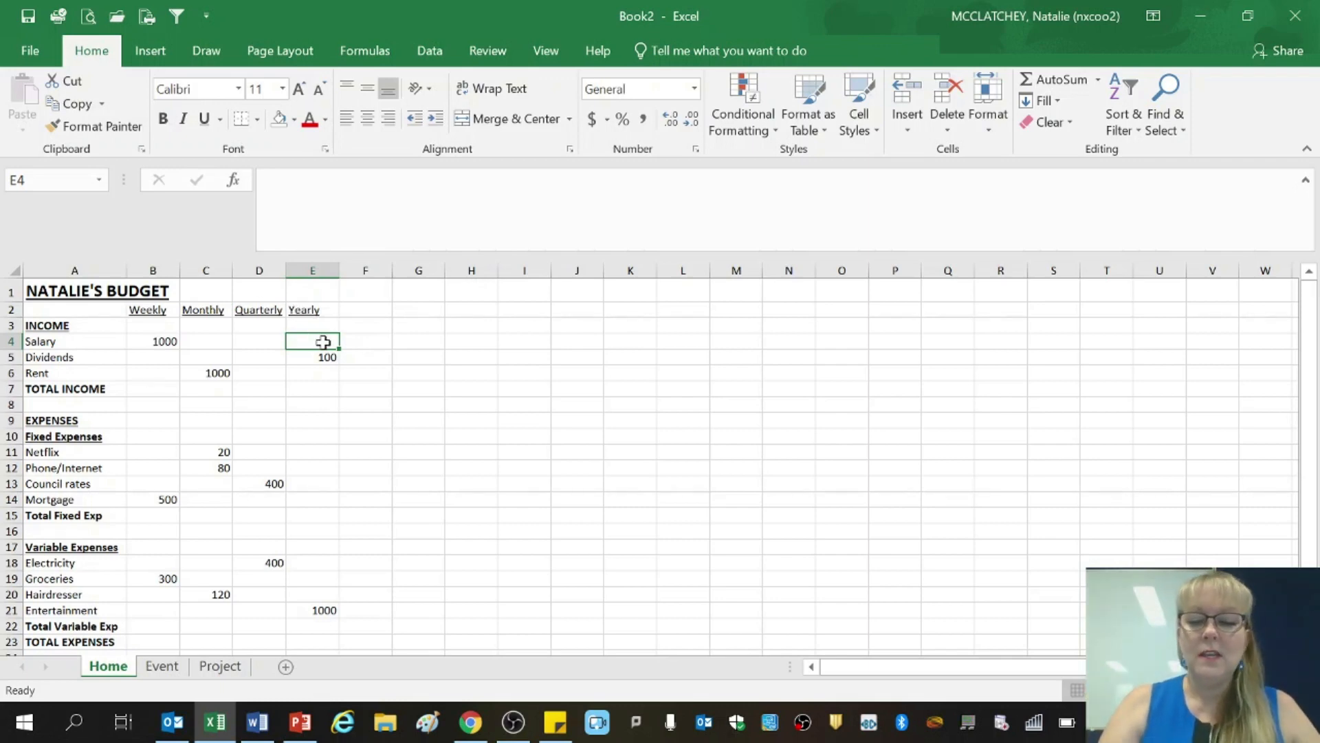
type("=")
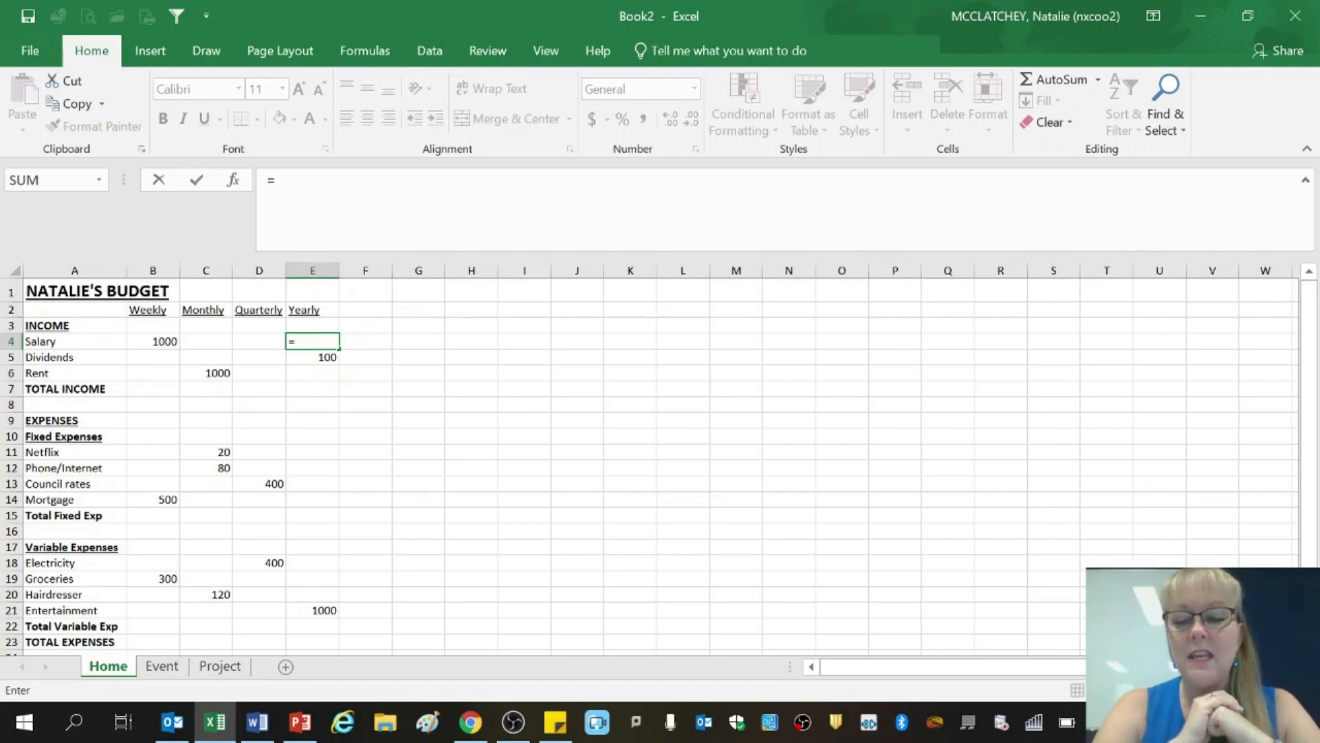
left_click(170, 337)
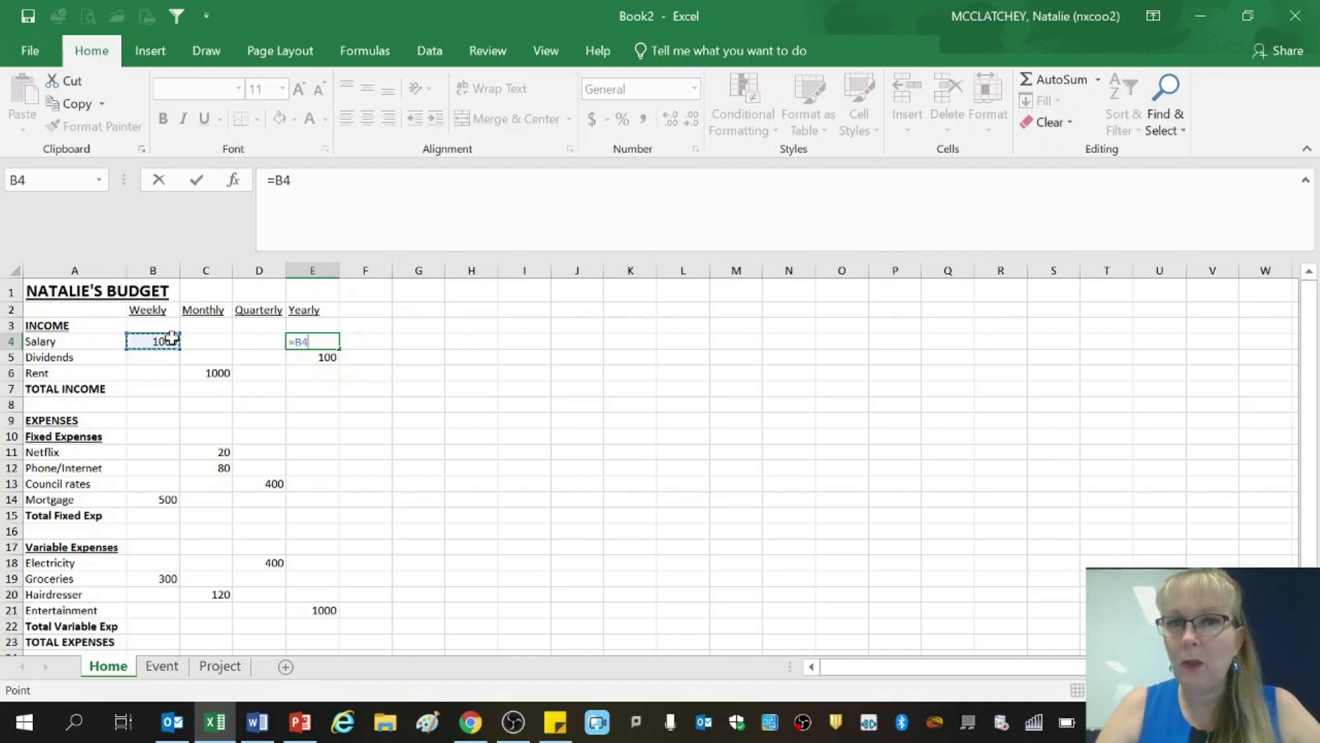
type("*")
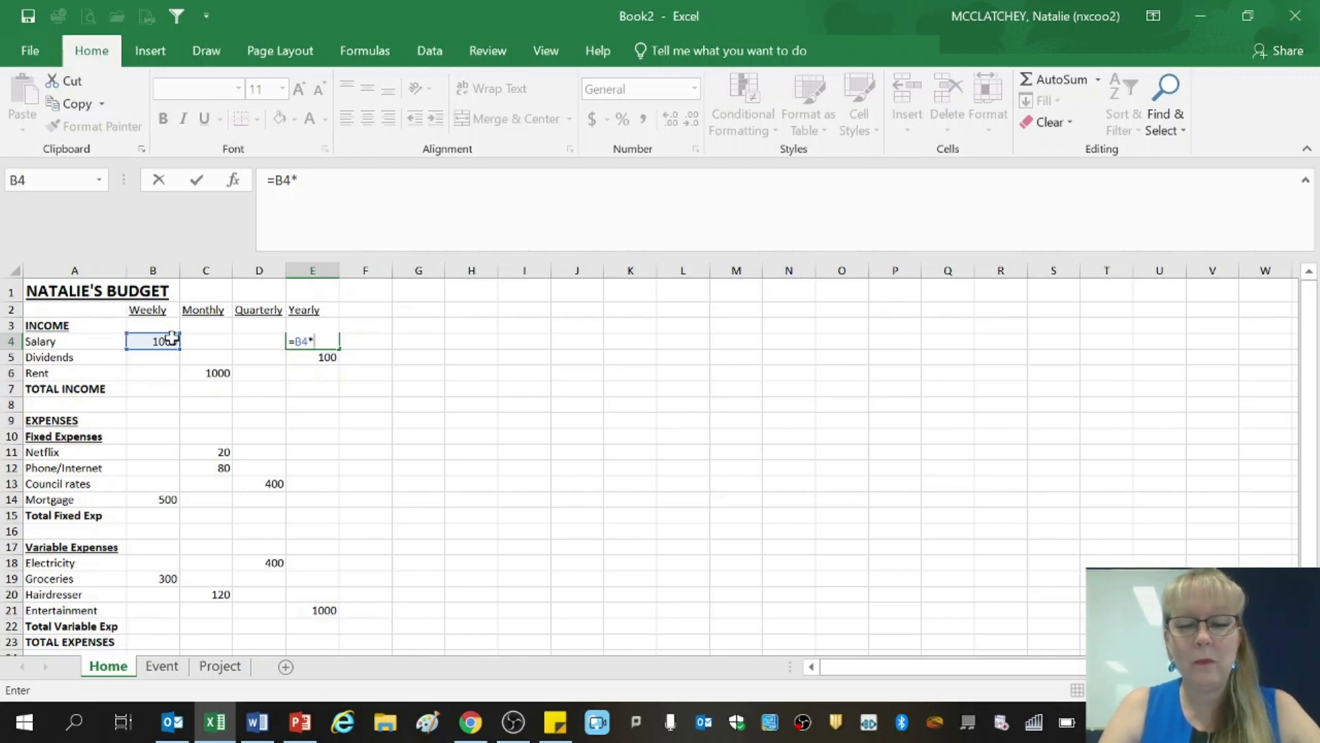
type("52")
key("Return")
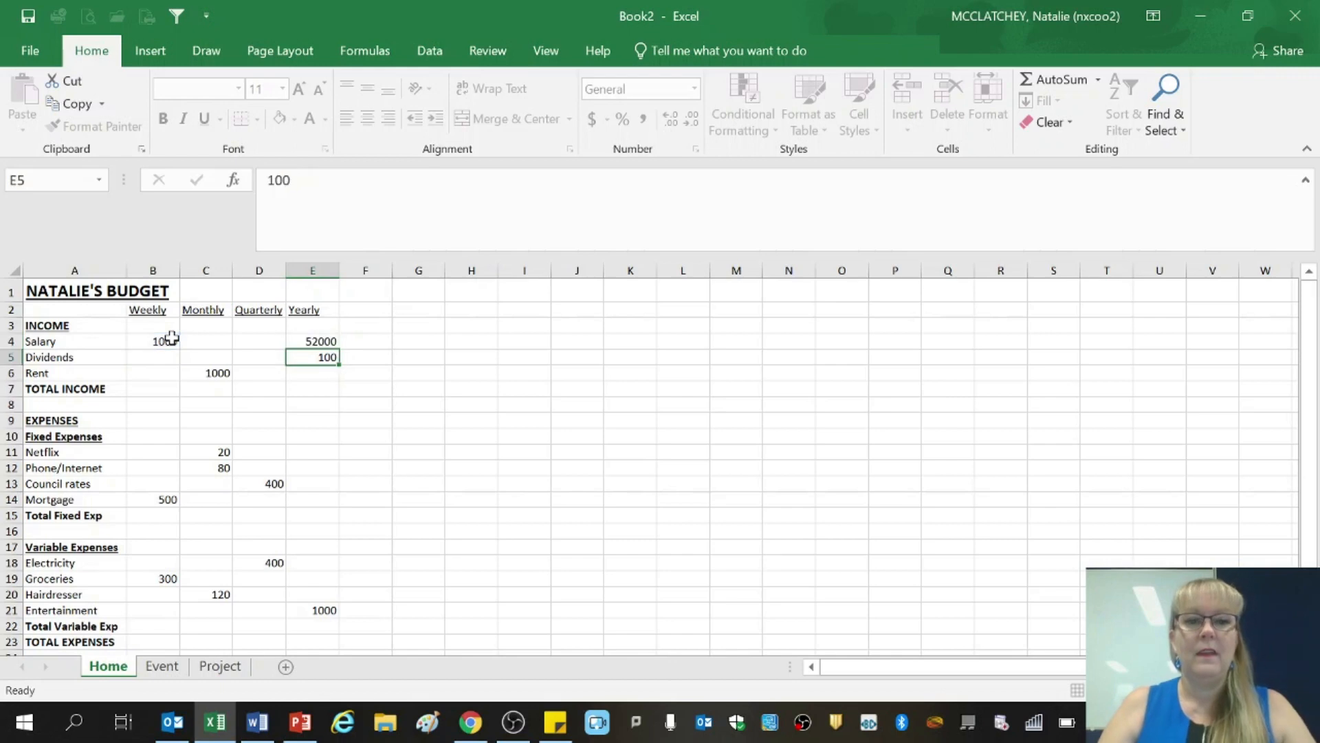
key("Up")
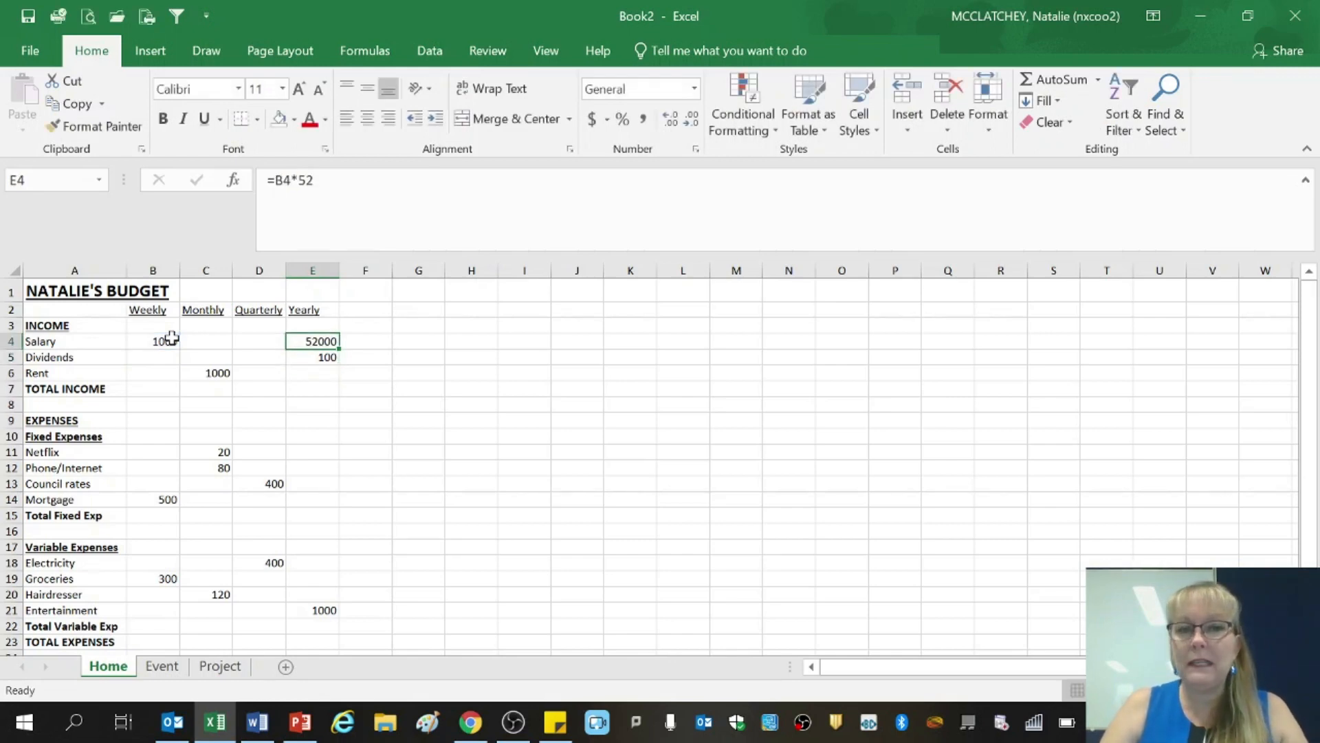
Look through the Yearly column's expense rows for other weekly amounts that need converting to a yearly figure
key("Down")
key("Down")
key("Down")
key("Down")
key("Down")
key("Down")
key("Down")
key("Down")
key("Down")
key("Down")
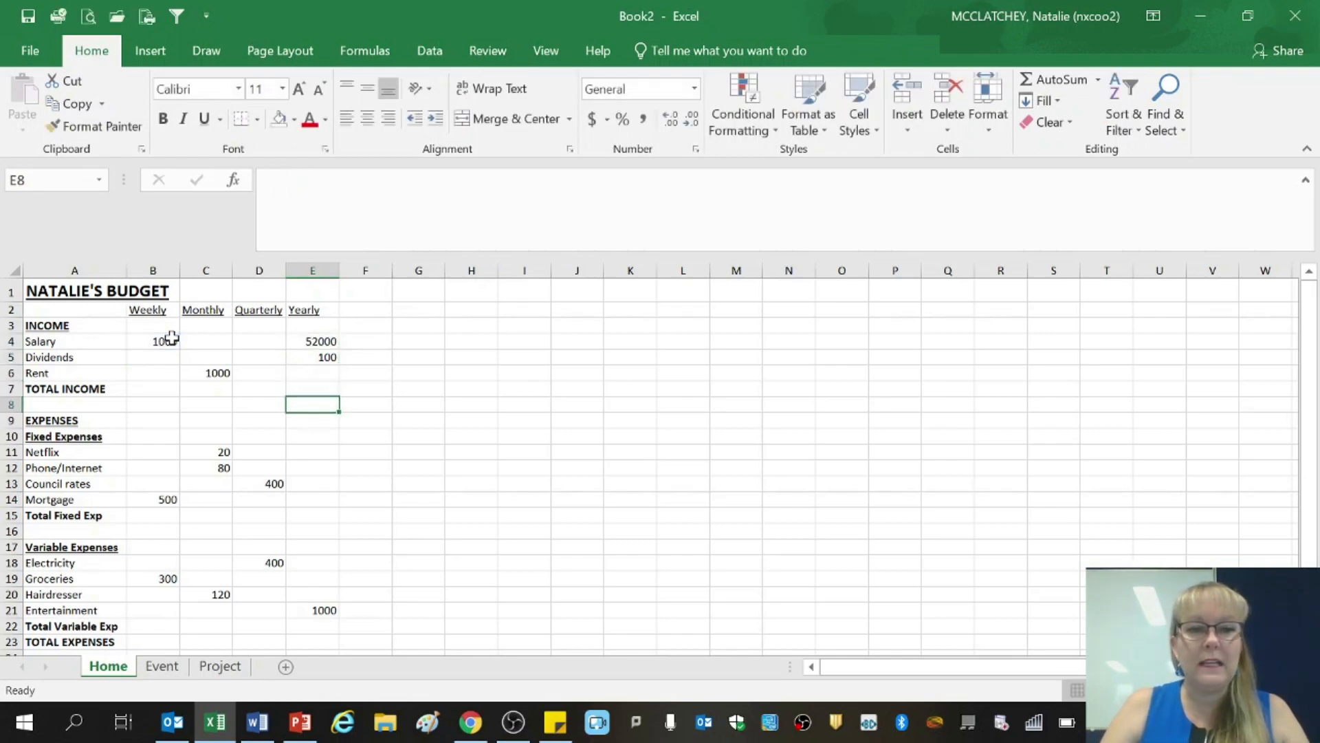
key("Down")
key("Down")
key("Down")
key("Down")
key("Down")
key("Down")
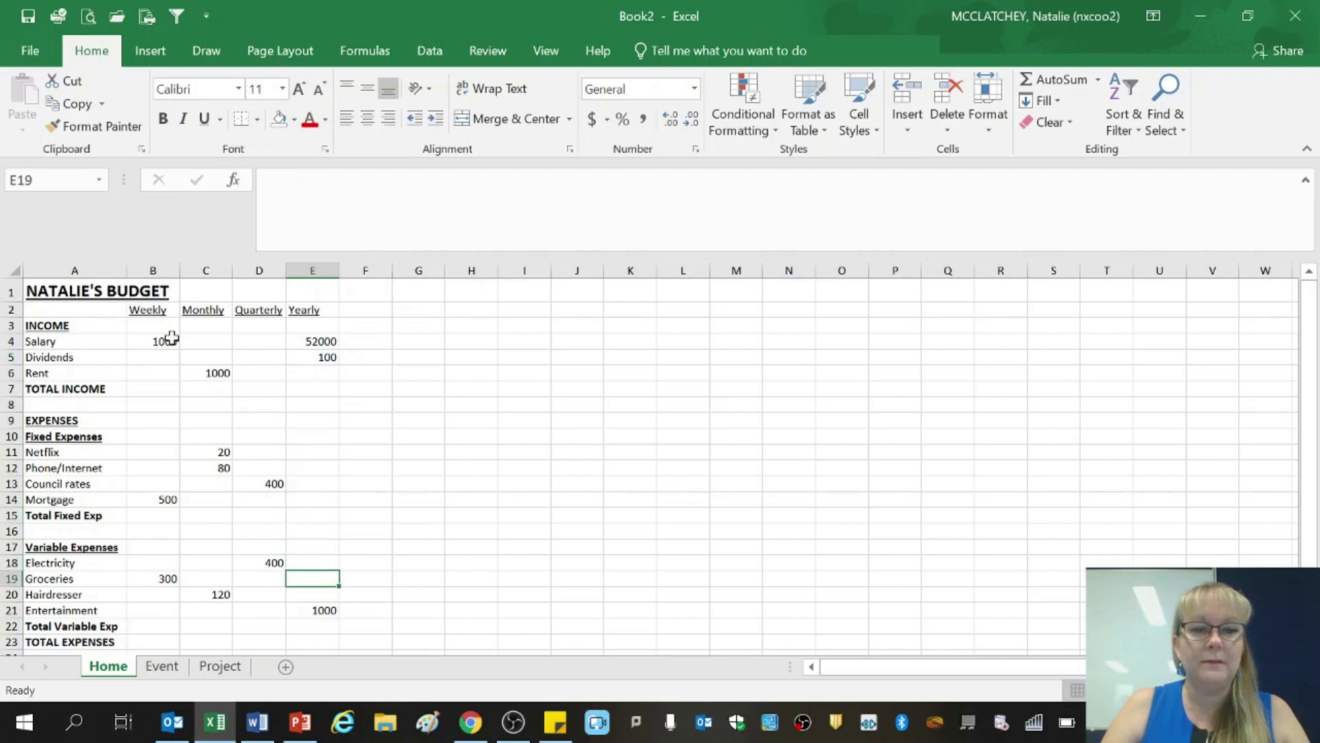
key("Up")
key("Up")
key("Up")
key("Up")
key("Up")
key("Up")
key("Up")
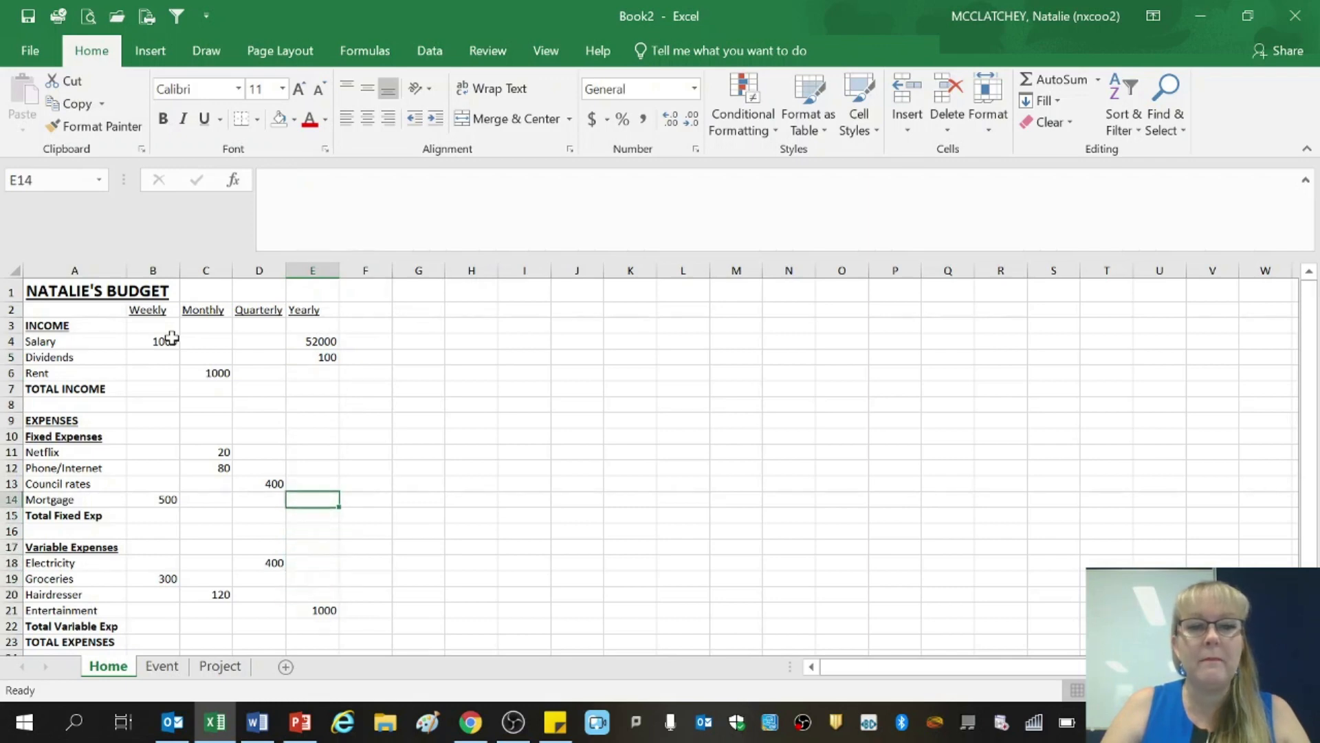
Go back up the Yearly column to the salary cell E4 and review its formula
key("Up")
key("Up")
key("Up")
key("Up")
key("Up")
key("Up")
key("Up")
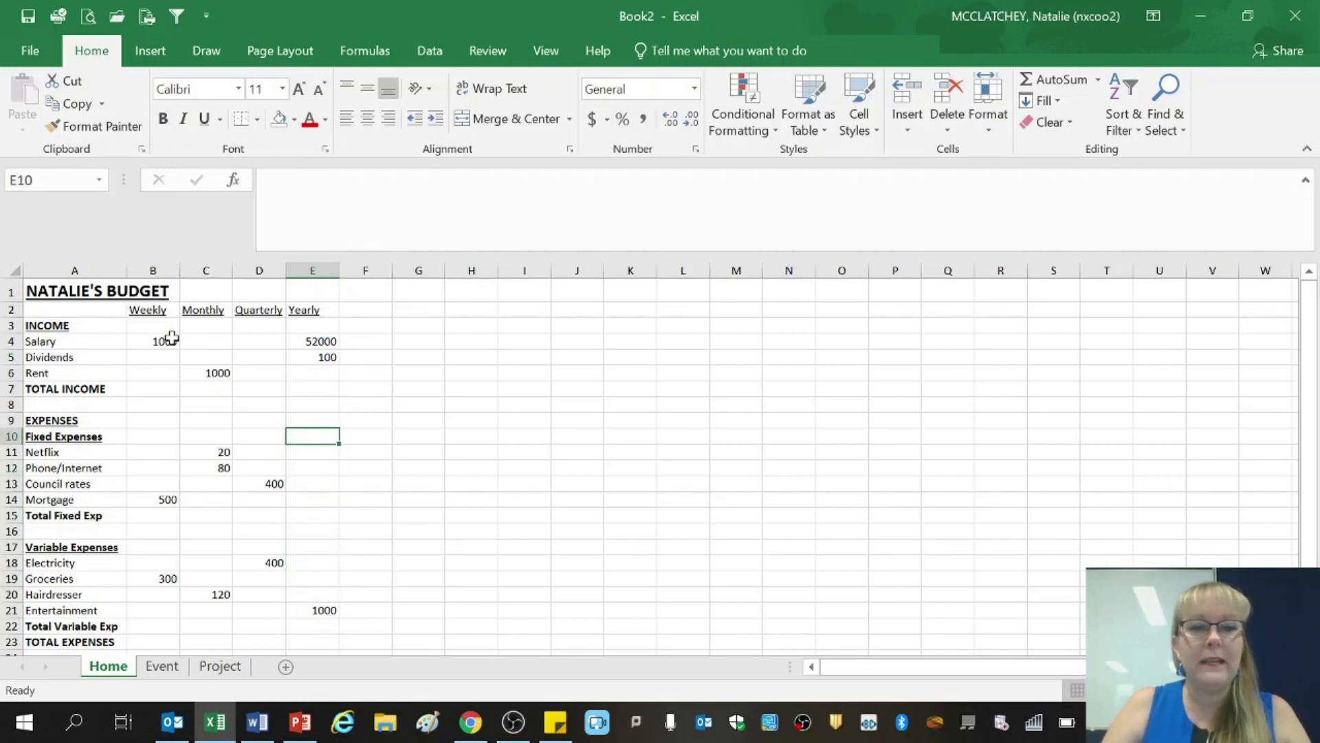
key("Up")
key("Up")
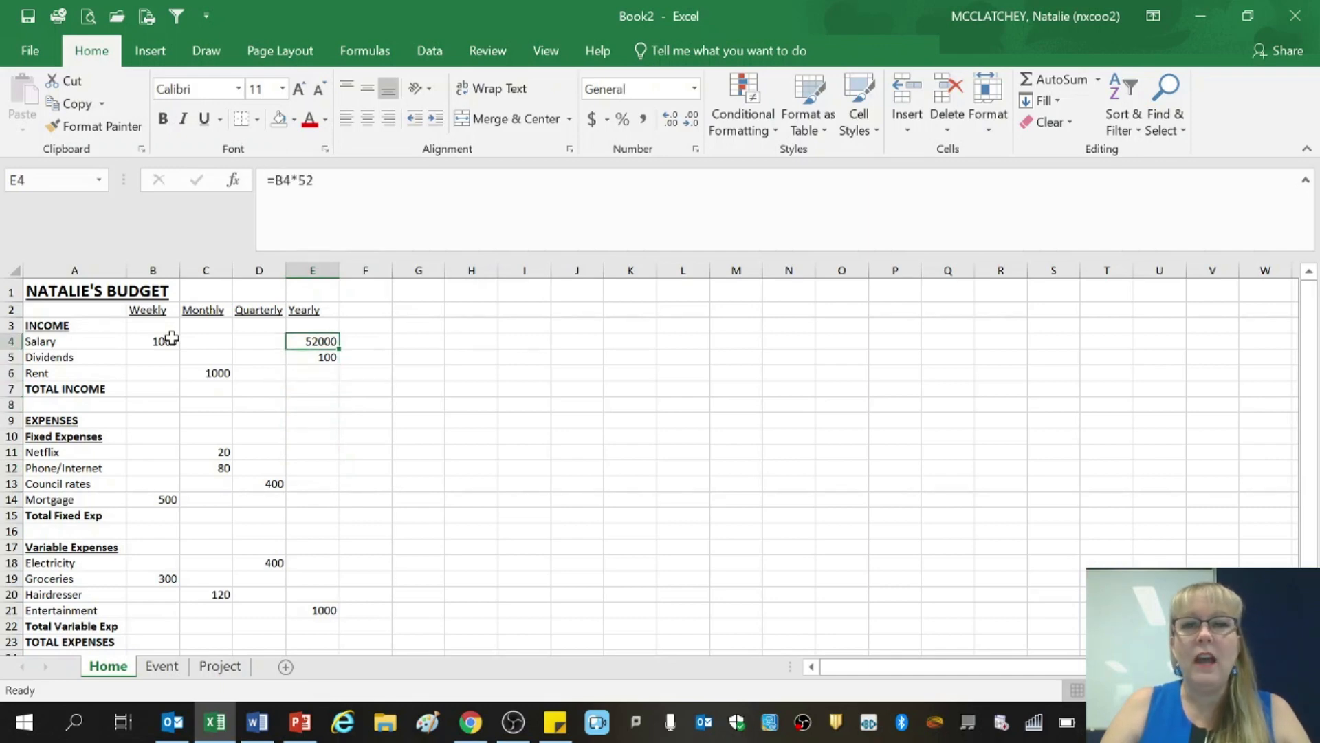
Calculate the quarterly salary in D4 with the formula =E4/4
key("Left")
key("Left")
key("Right")
key("Left")
key("Right")
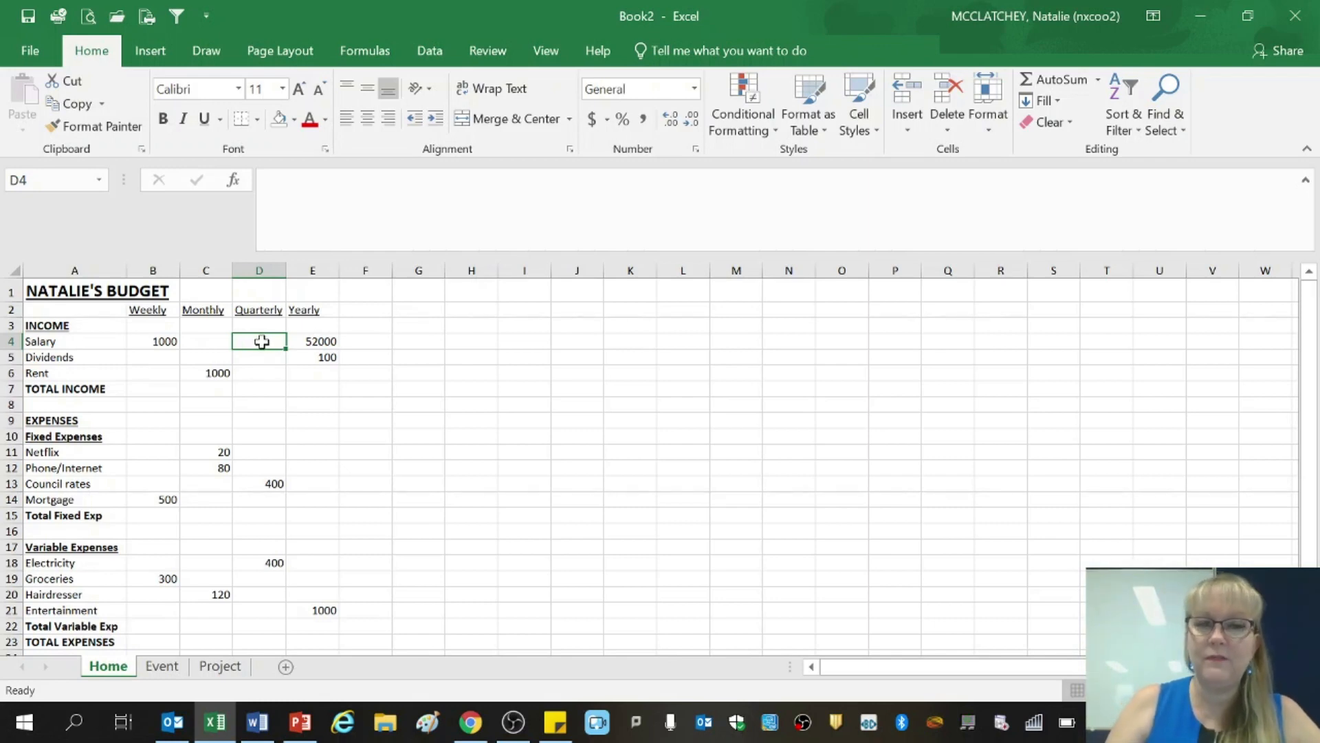
type("=")
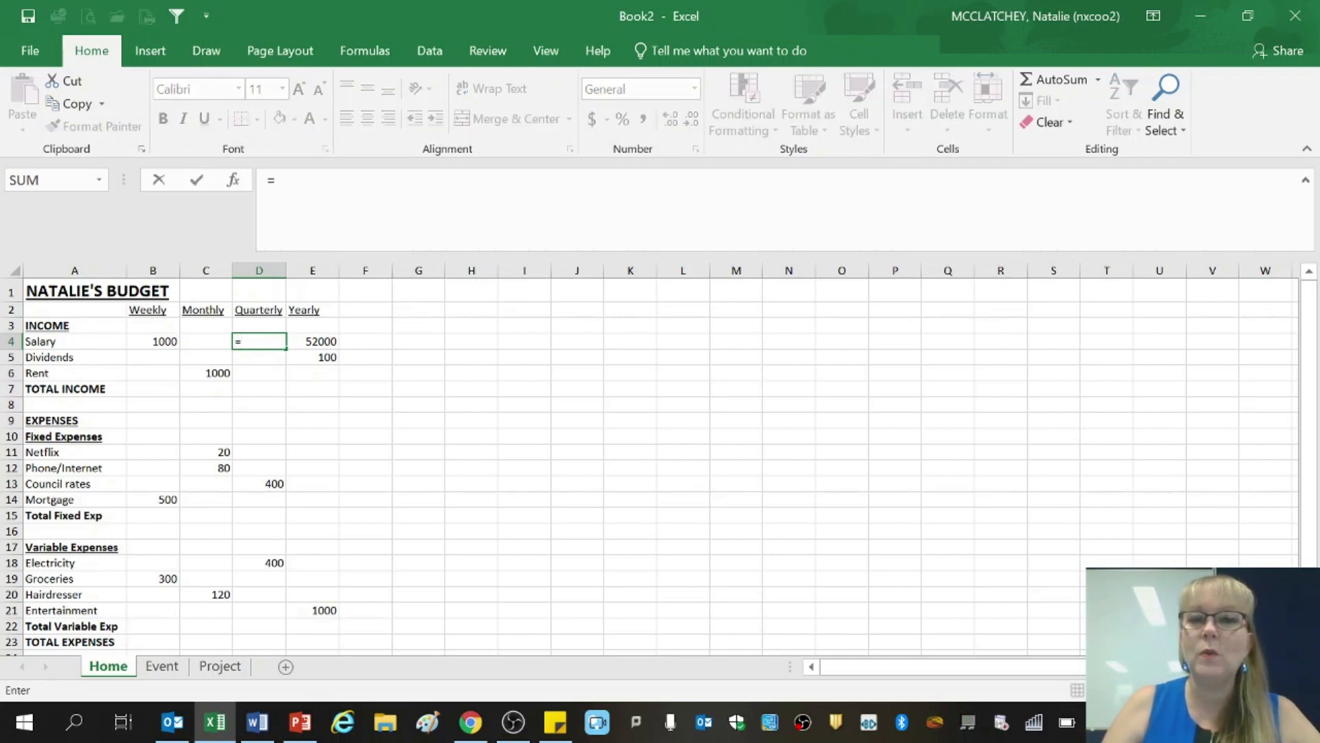
left_click(320, 341)
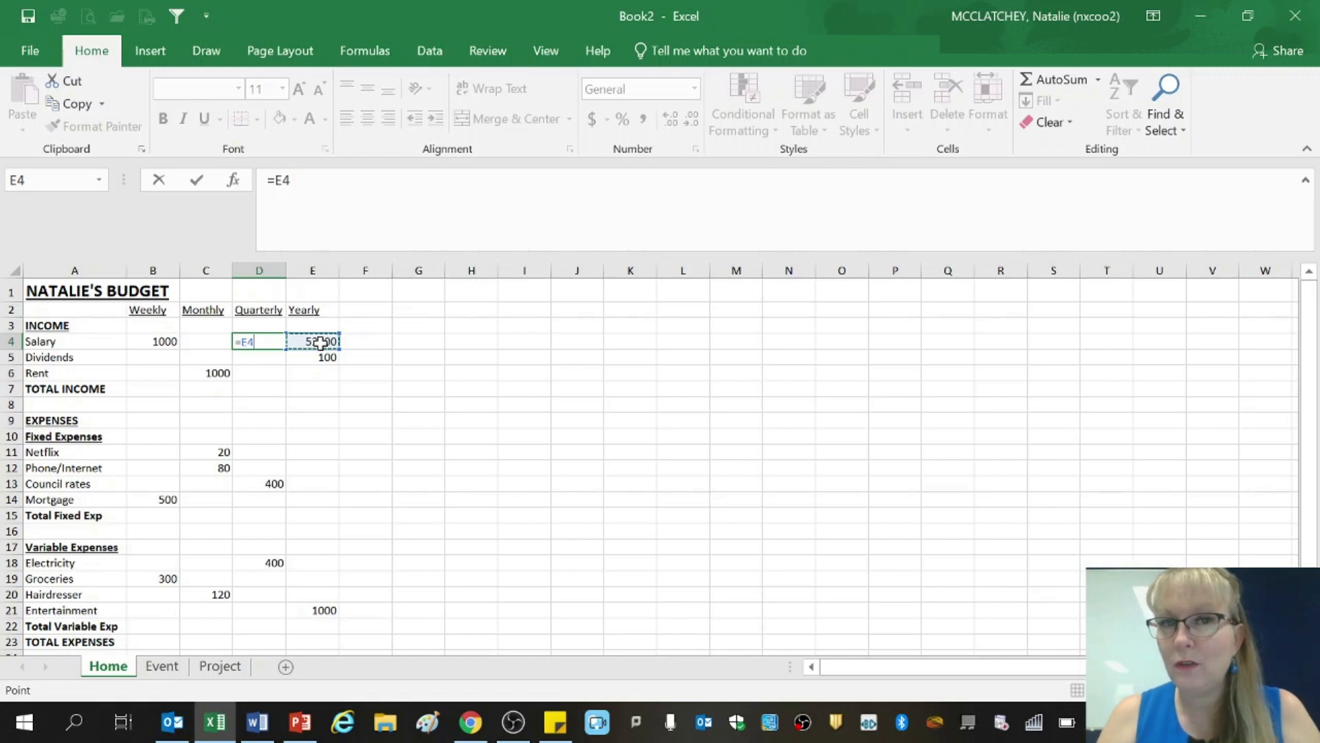
type("/")
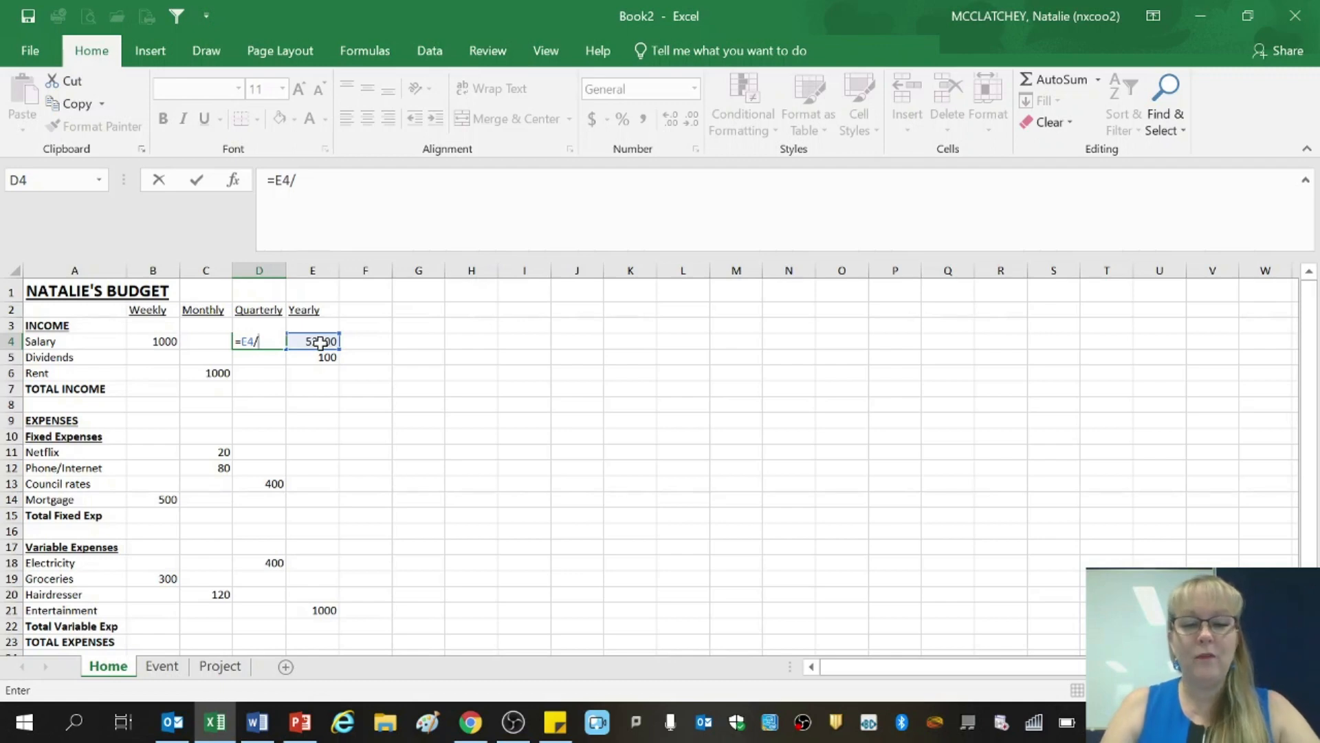
type("4")
key("Return")
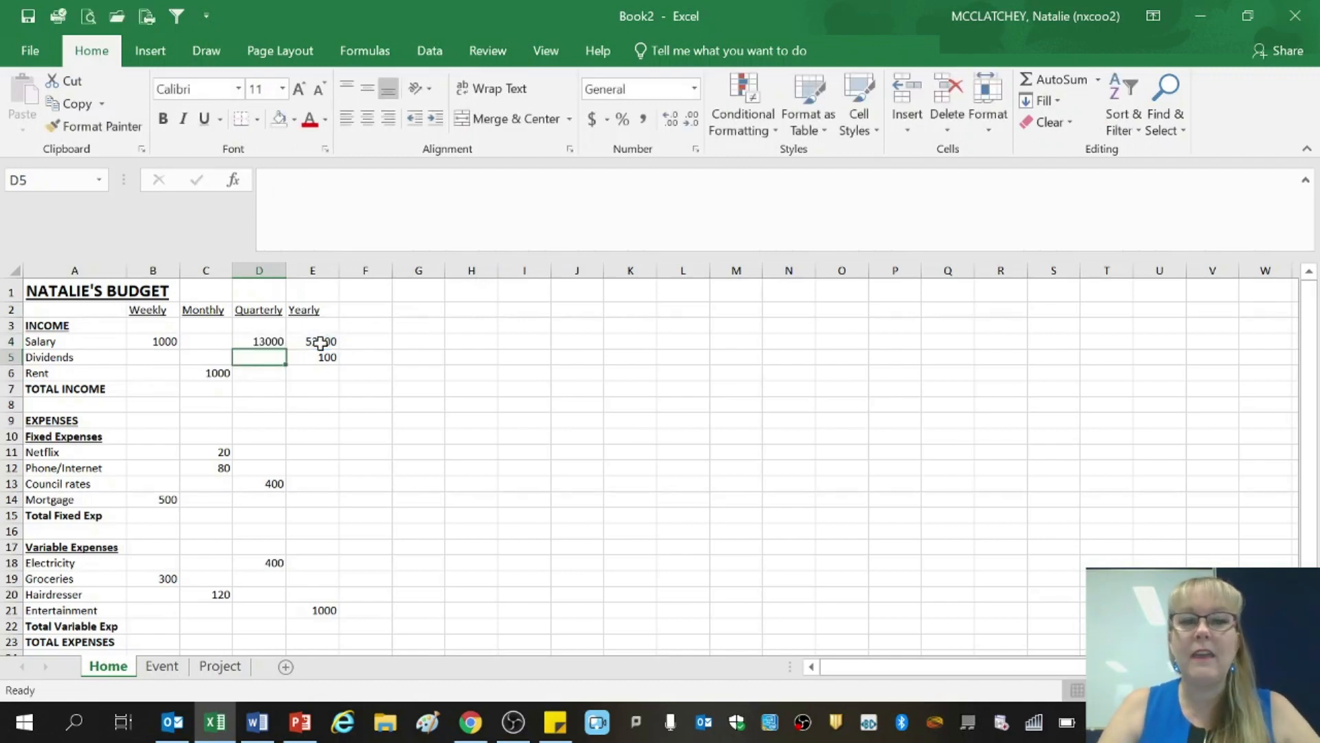
Calculate the monthly salary in C4 with the formula =E4/12
left_click(206, 342)
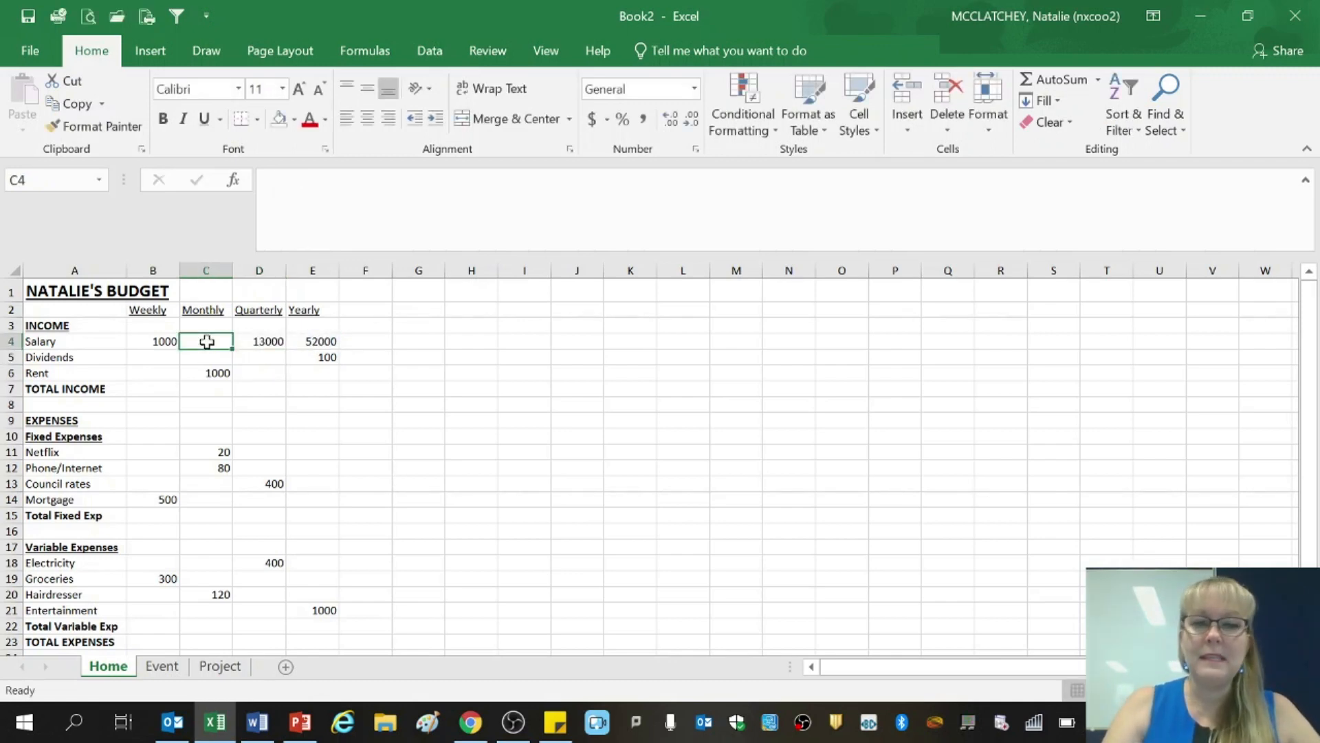
type("=")
left_click(309, 341)
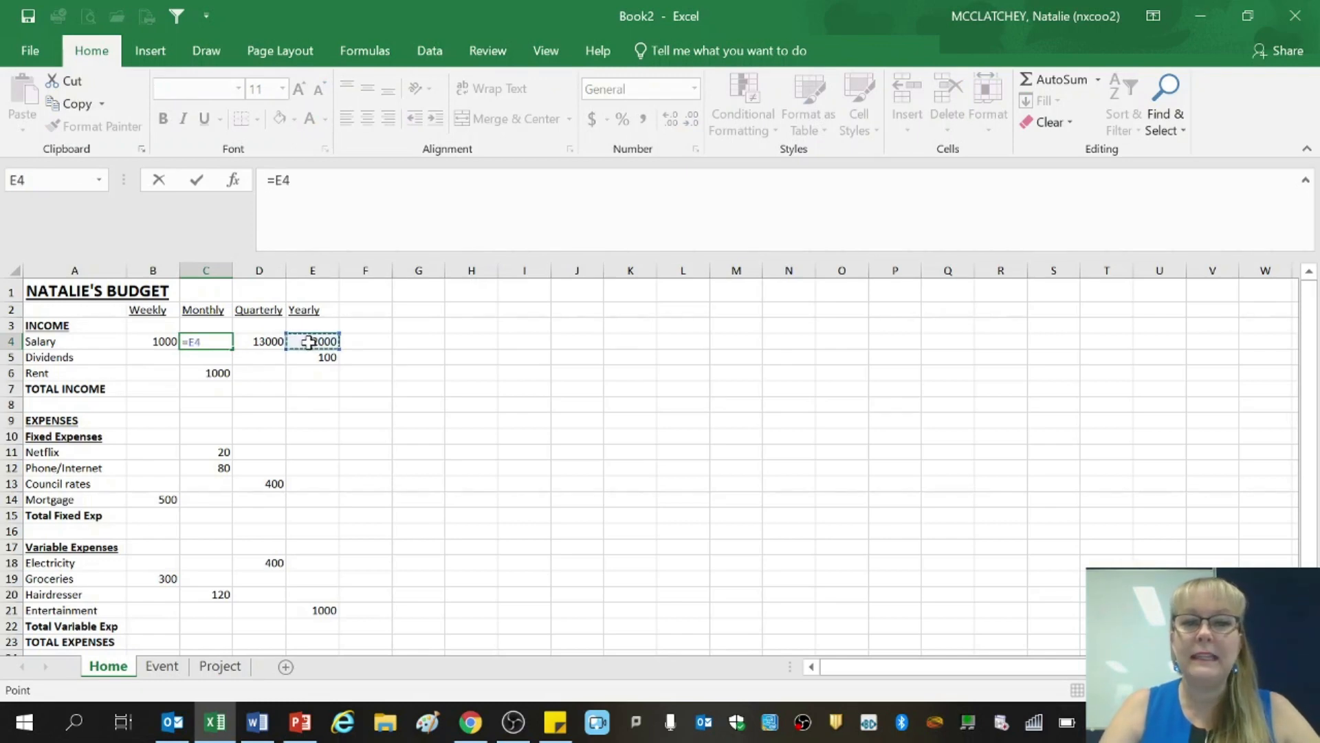
type("/12")
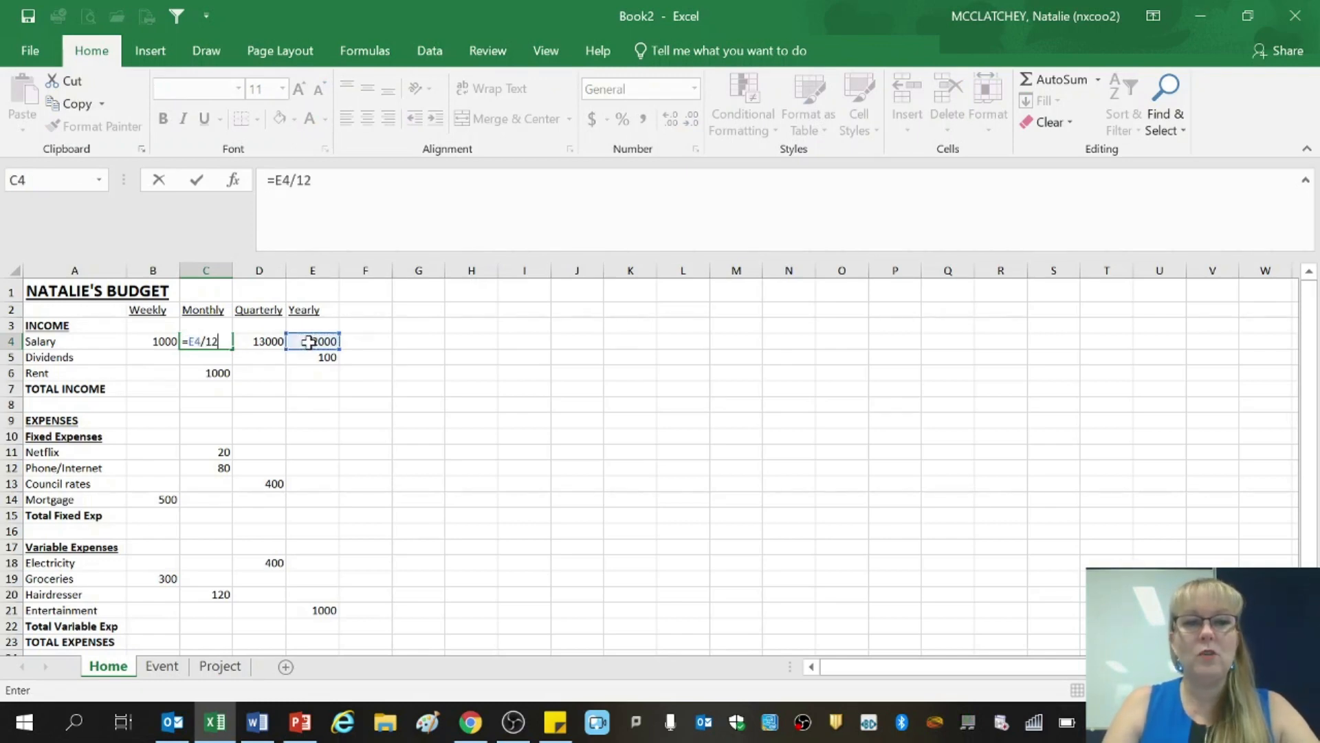
key("Return")
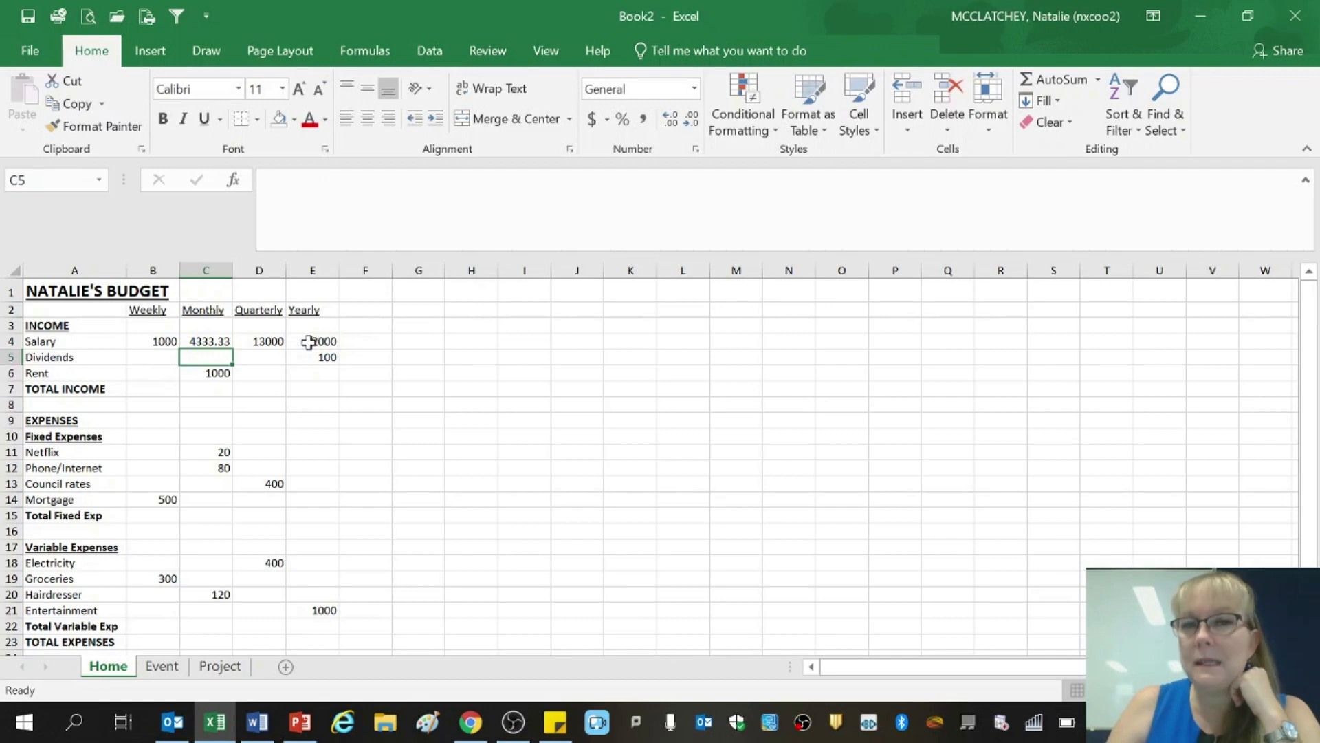
Review how the weekly, monthly and yearly cells in the Salary row relate to each other
key("Up")
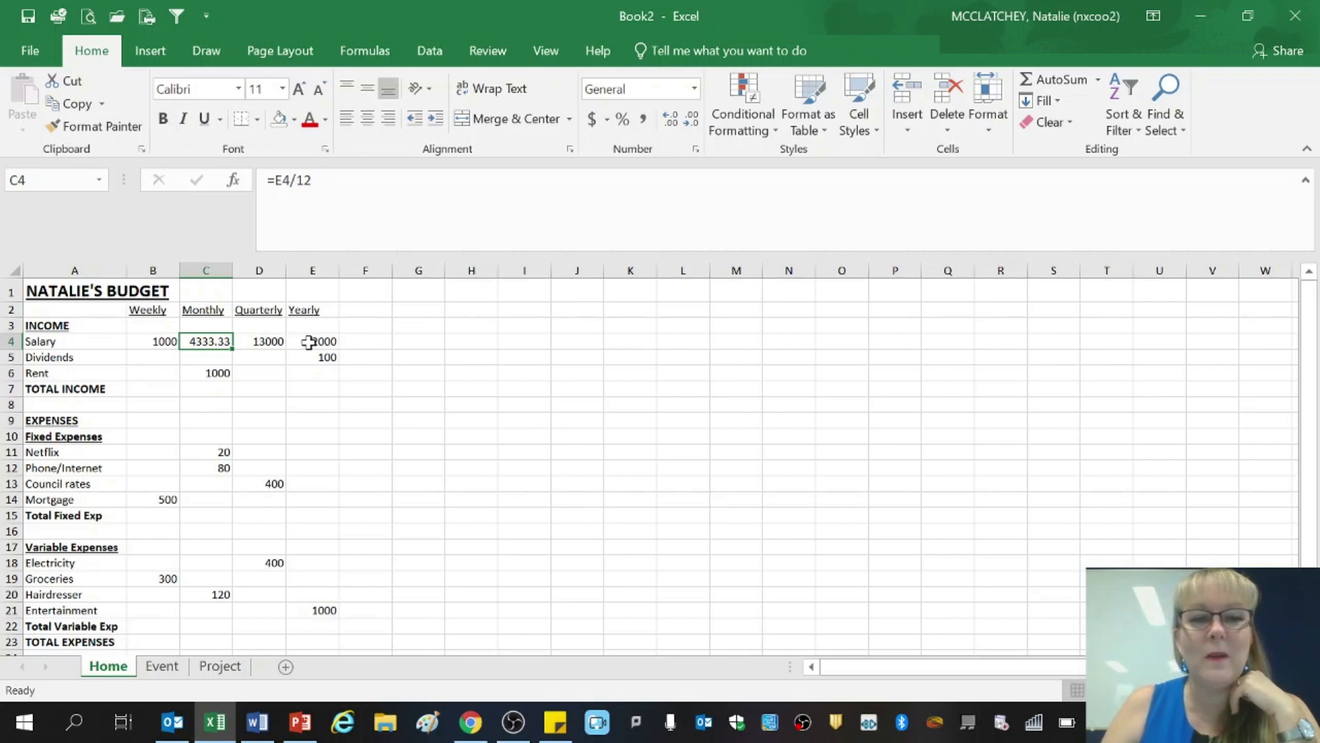
key("Left")
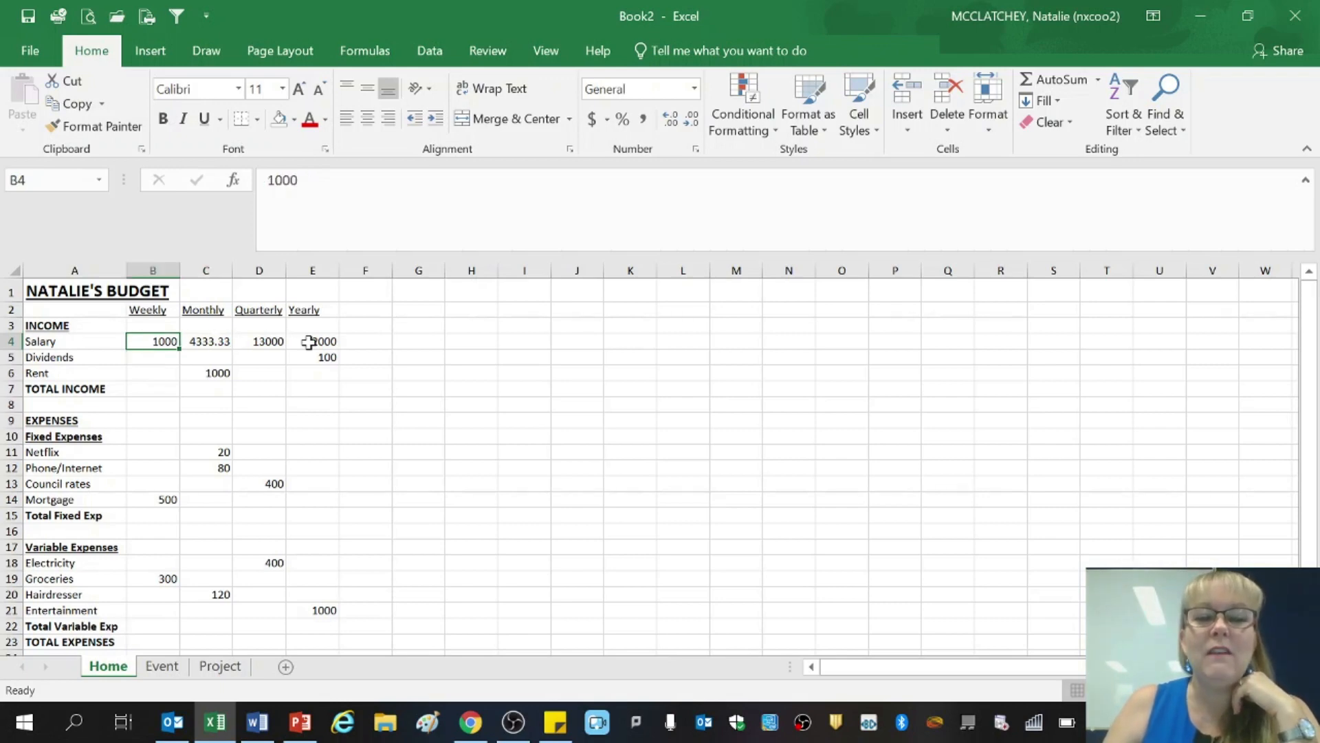
key("Right")
key("Right")
key("Right")
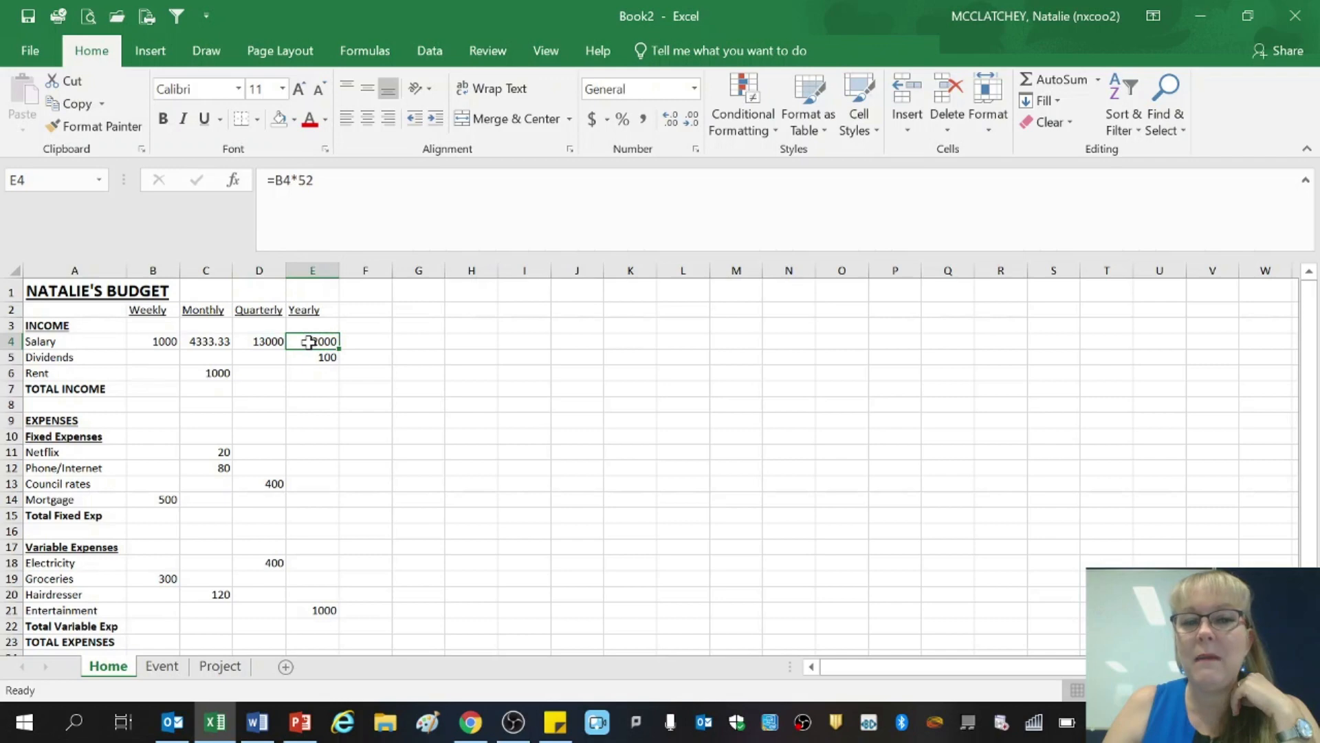
key("Left")
key("Left")
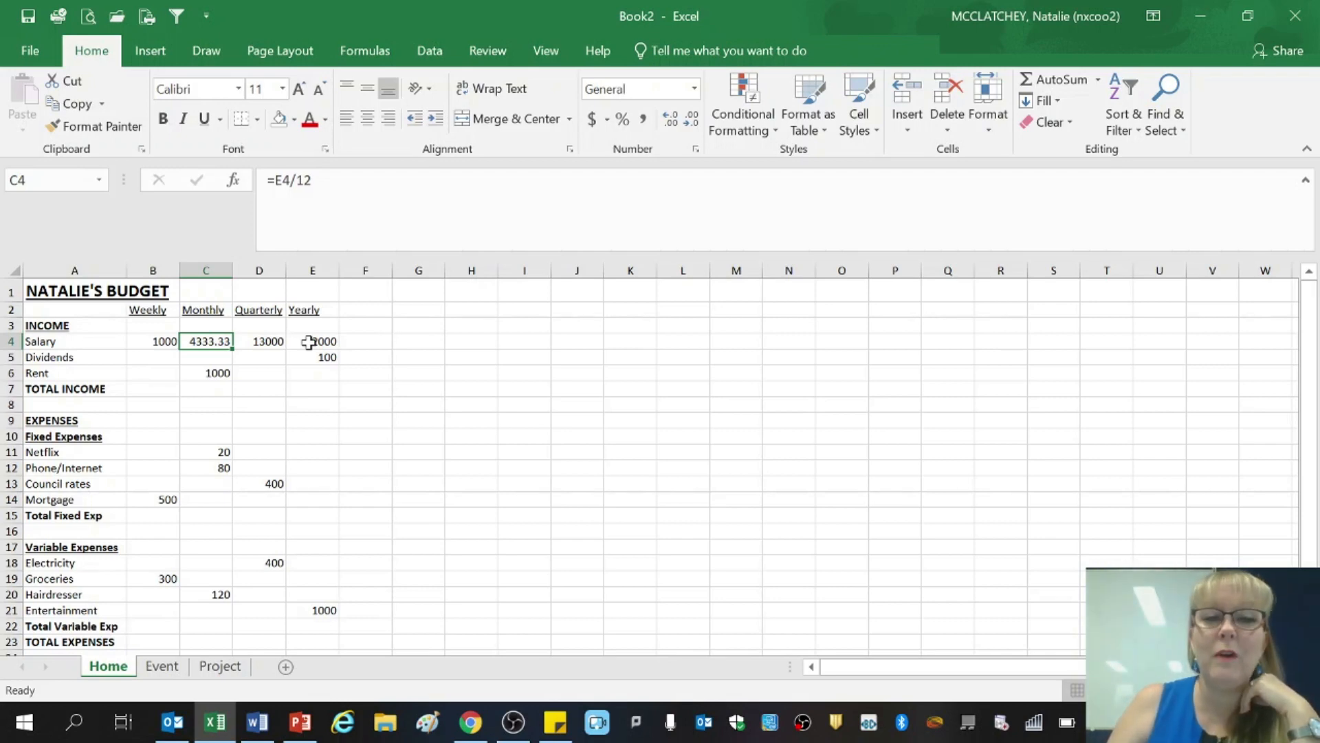
left_click(308, 342)
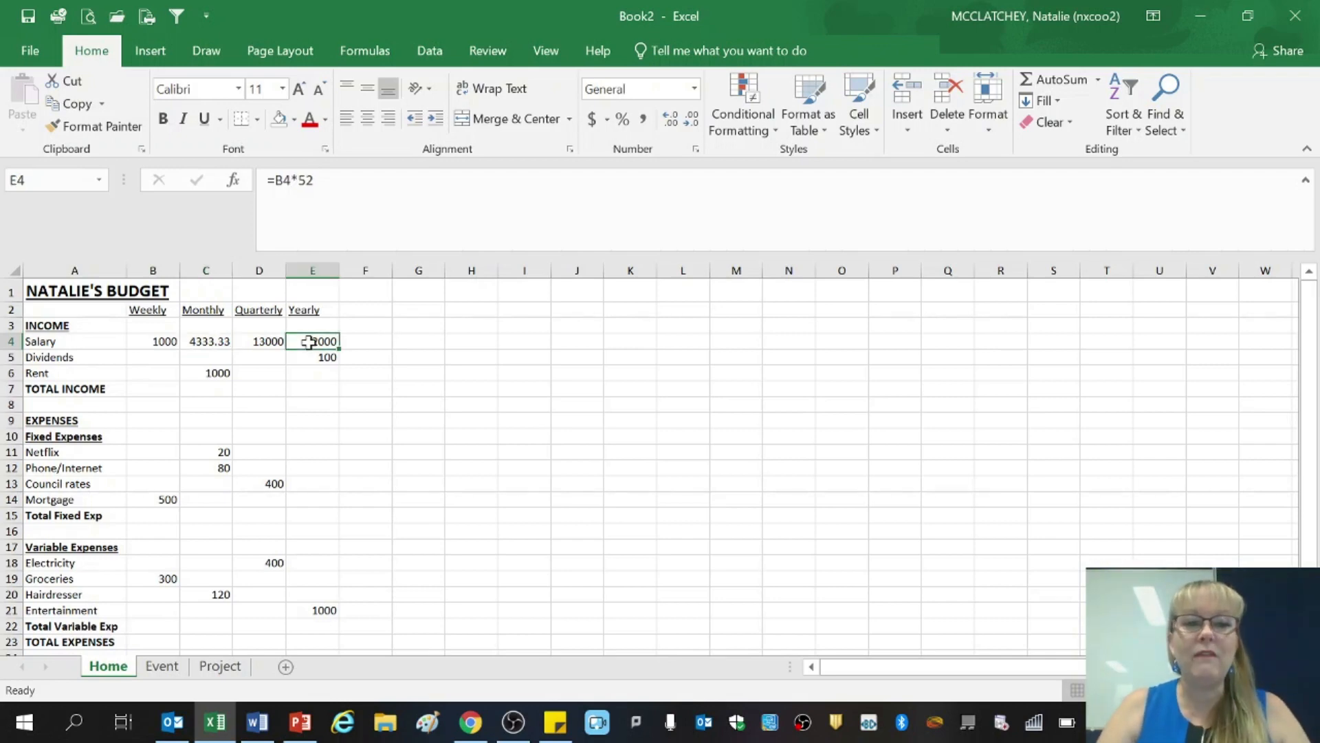
Copy the salary formulas in C4:E4 into the Mortgage row from C14 and the Groceries row from C19
left_click_drag(212, 343, 310, 340)
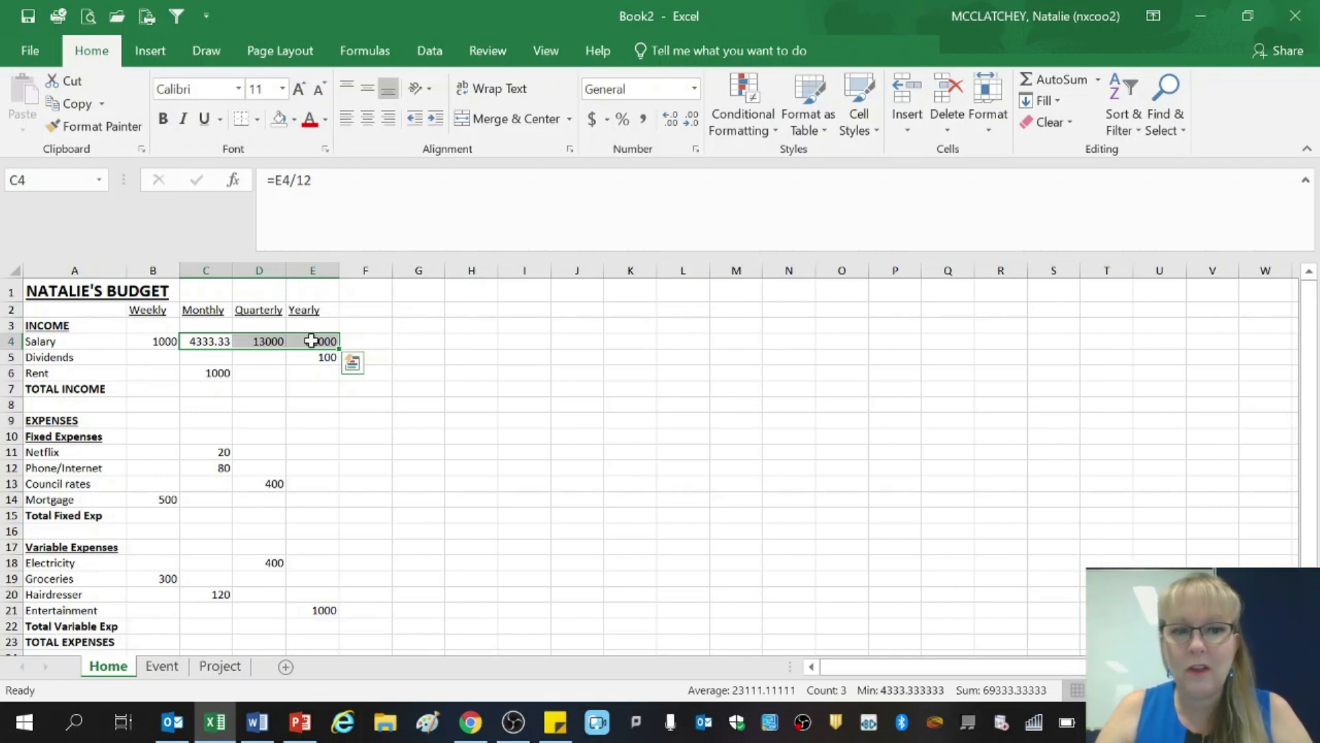
key("ctrl+c")
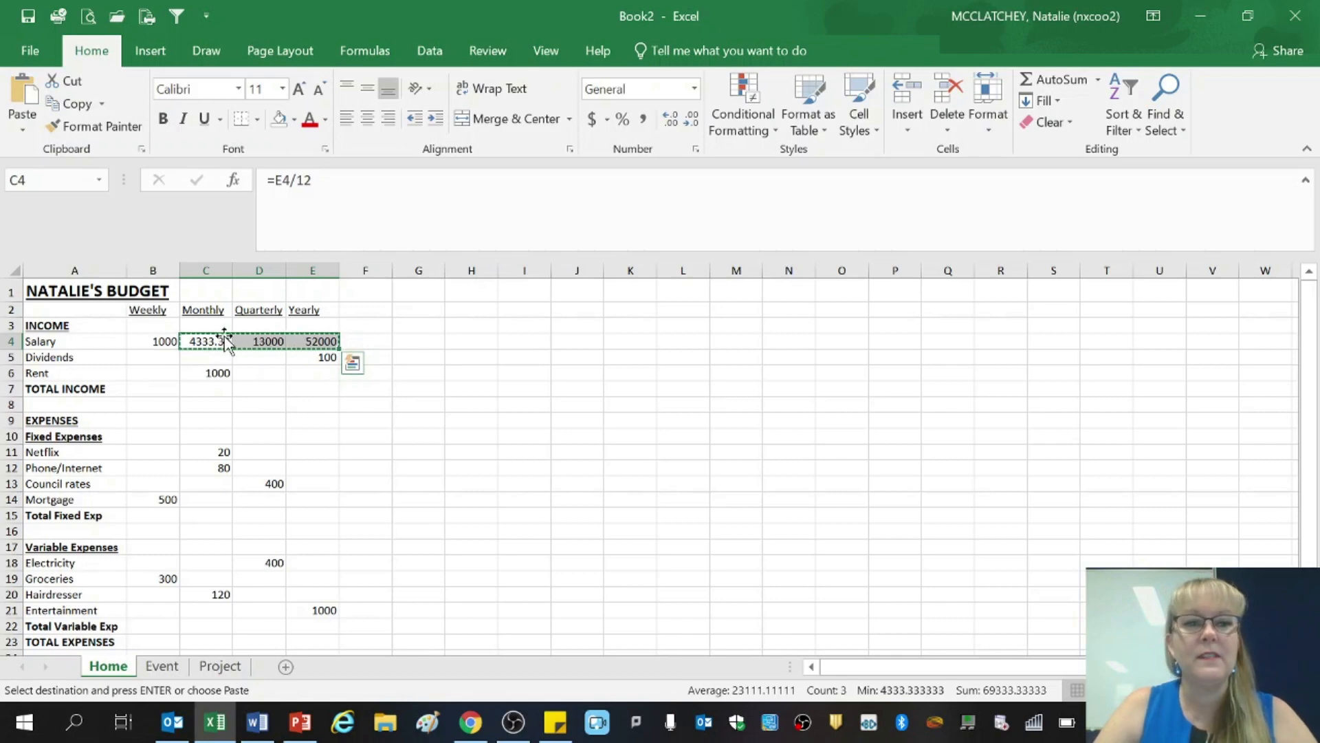
left_click(212, 498)
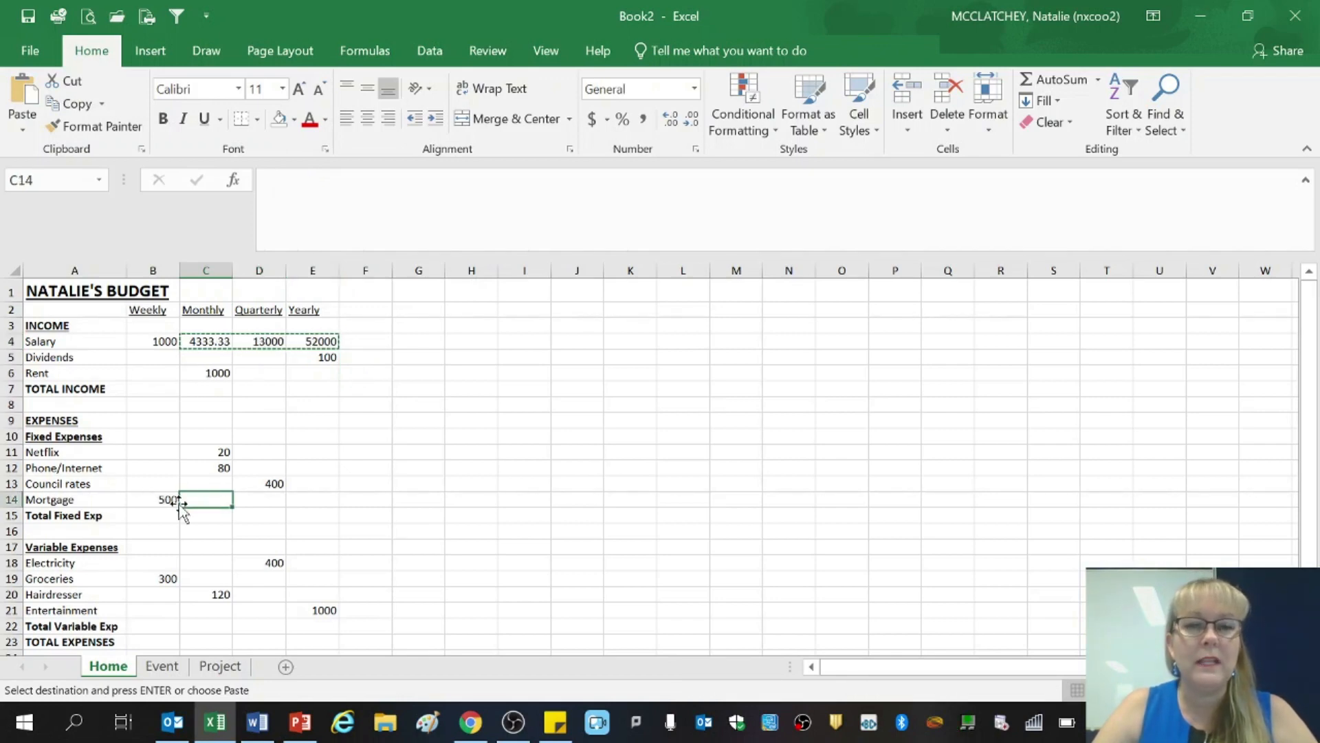
key("ctrl+v")
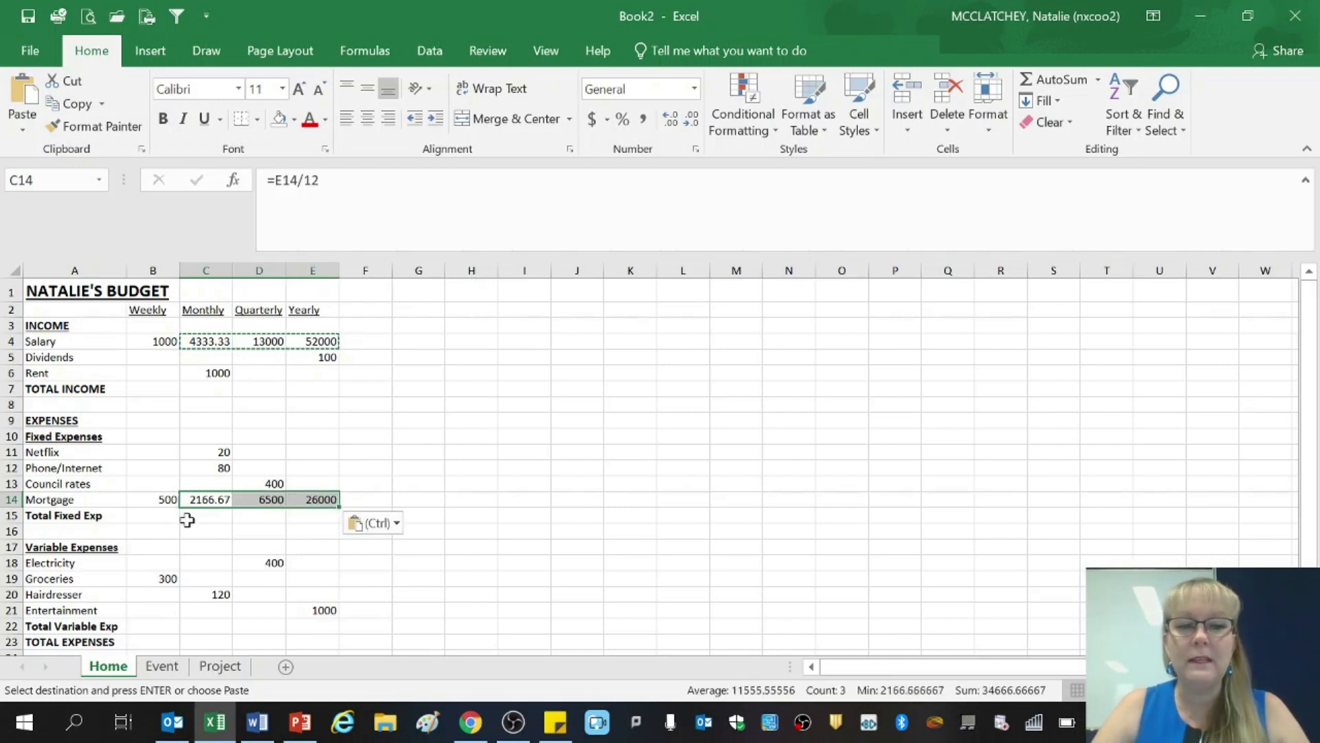
left_click(203, 578)
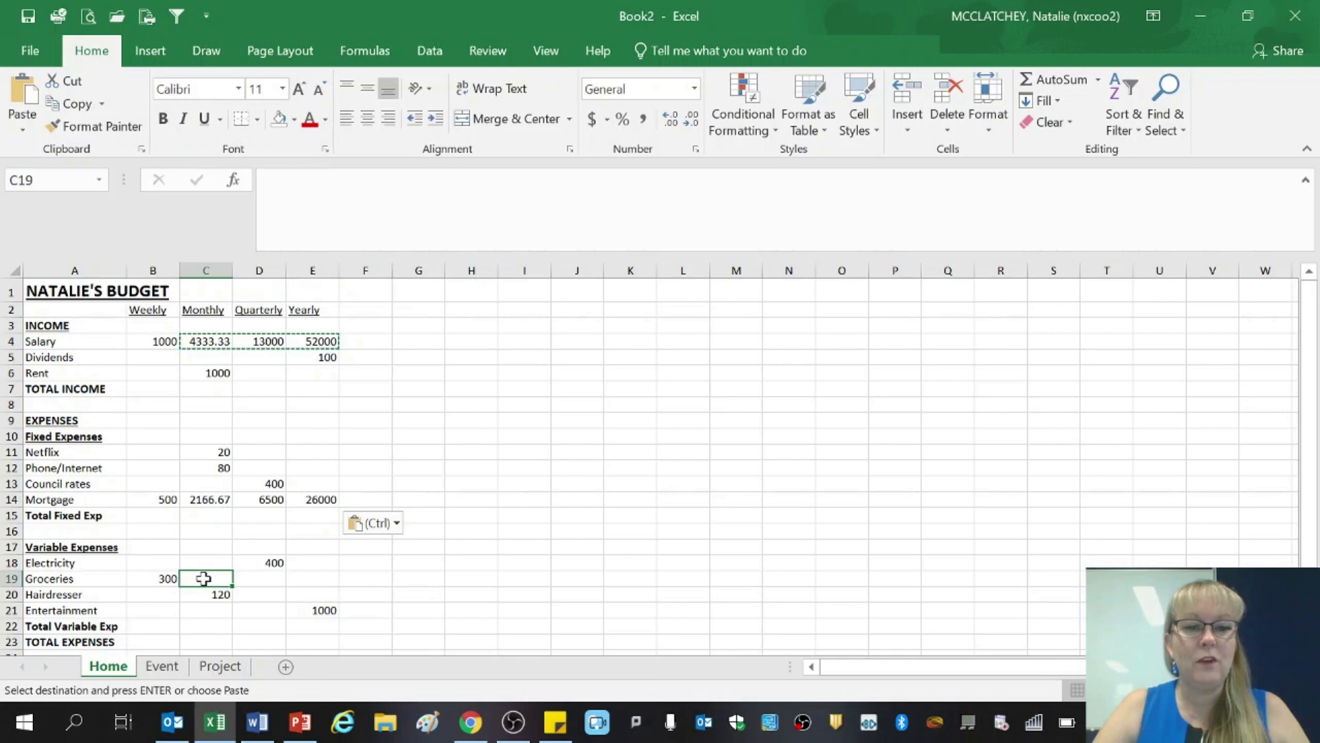
key("ctrl+v")
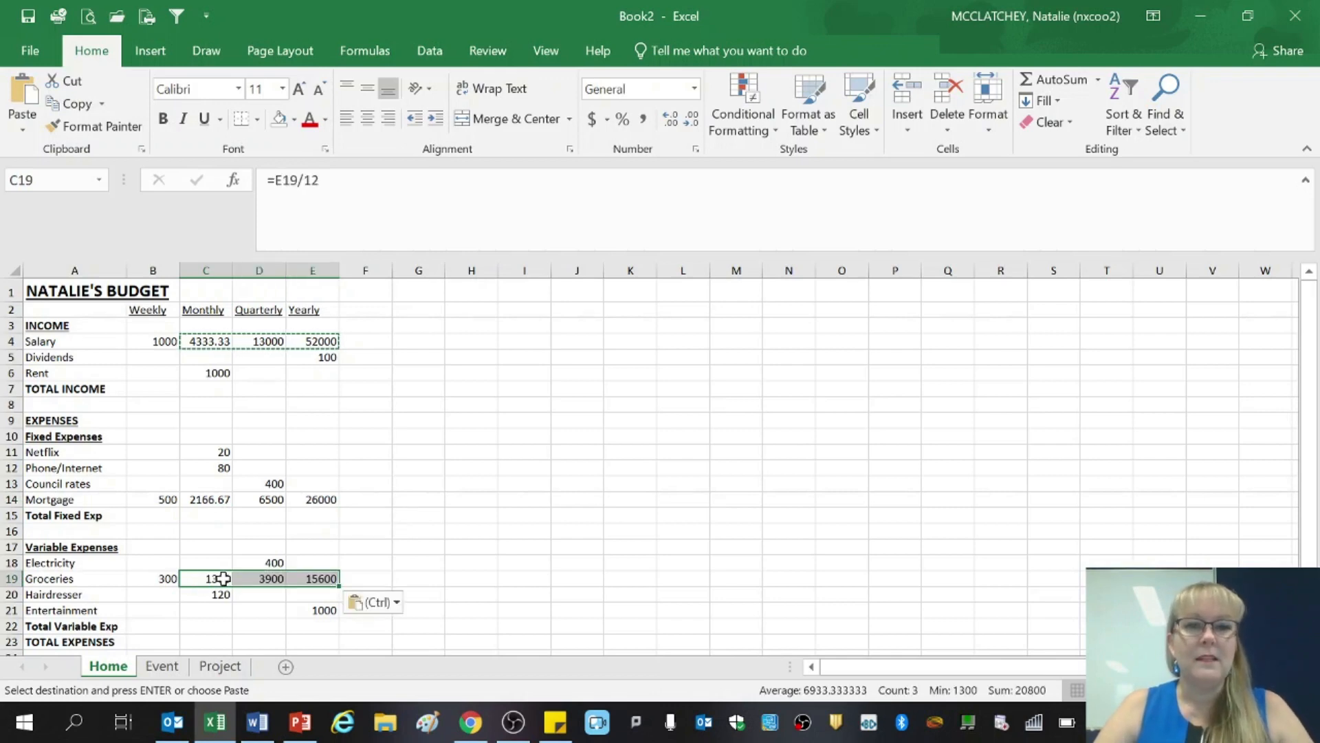
Inspect the cell reference used by the copied monthly groceries formula in C19
left_click(221, 578)
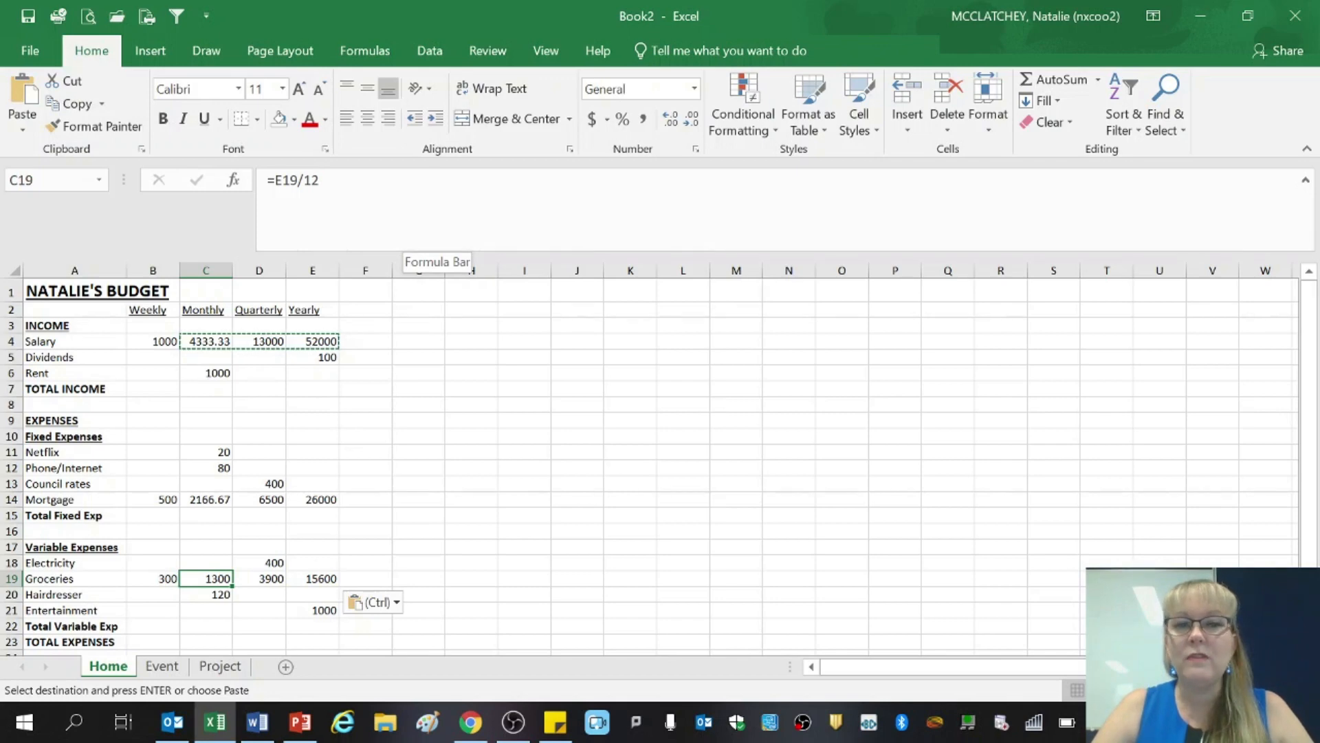
left_click(426, 249)
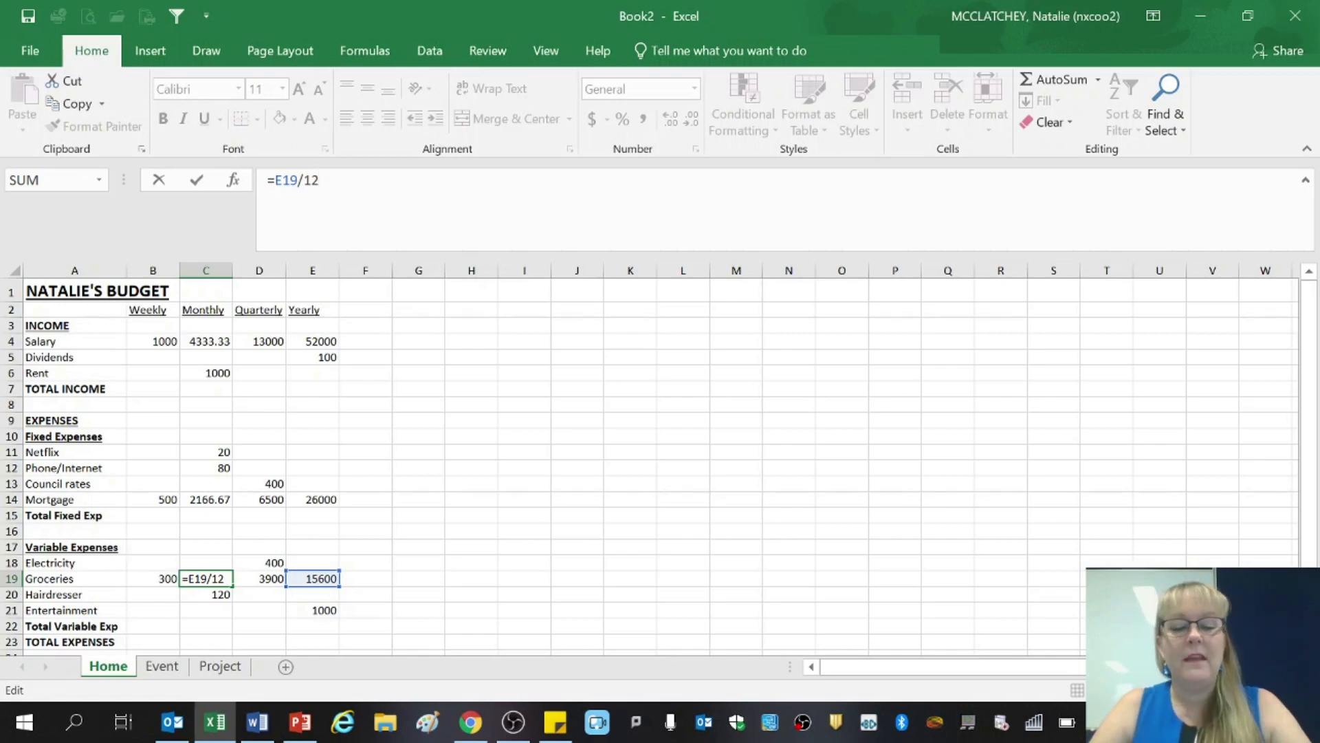
key("ctrl+Return")
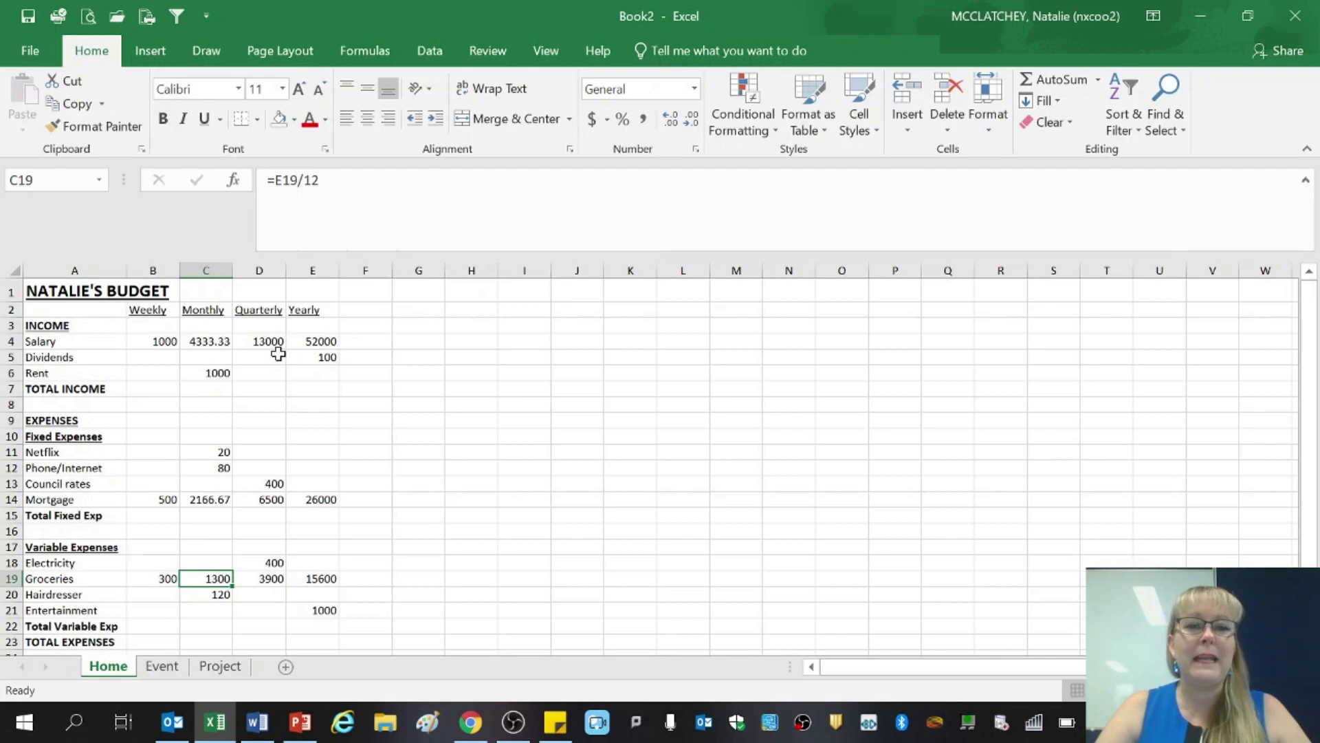
Calculate the weekly dividends in B5 with the formula =E5/52
left_click(279, 355)
left_click(329, 357)
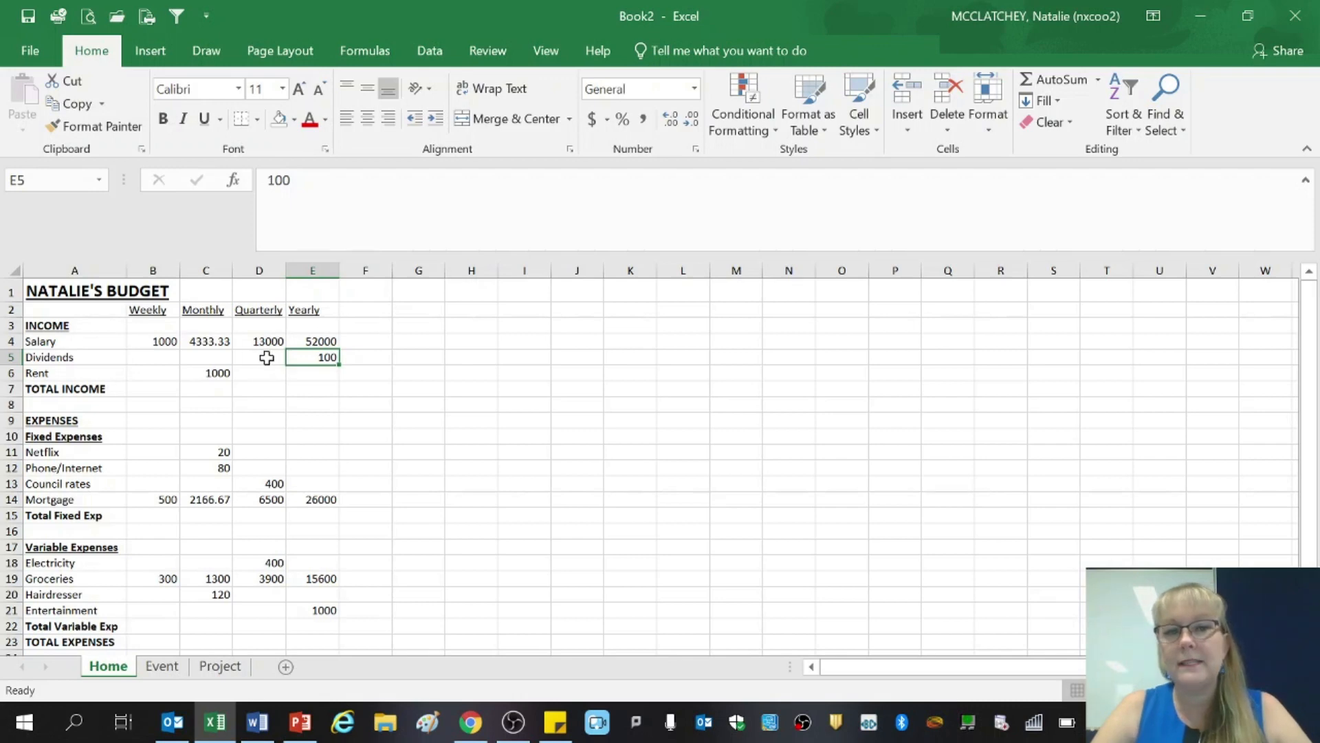
left_click(161, 359)
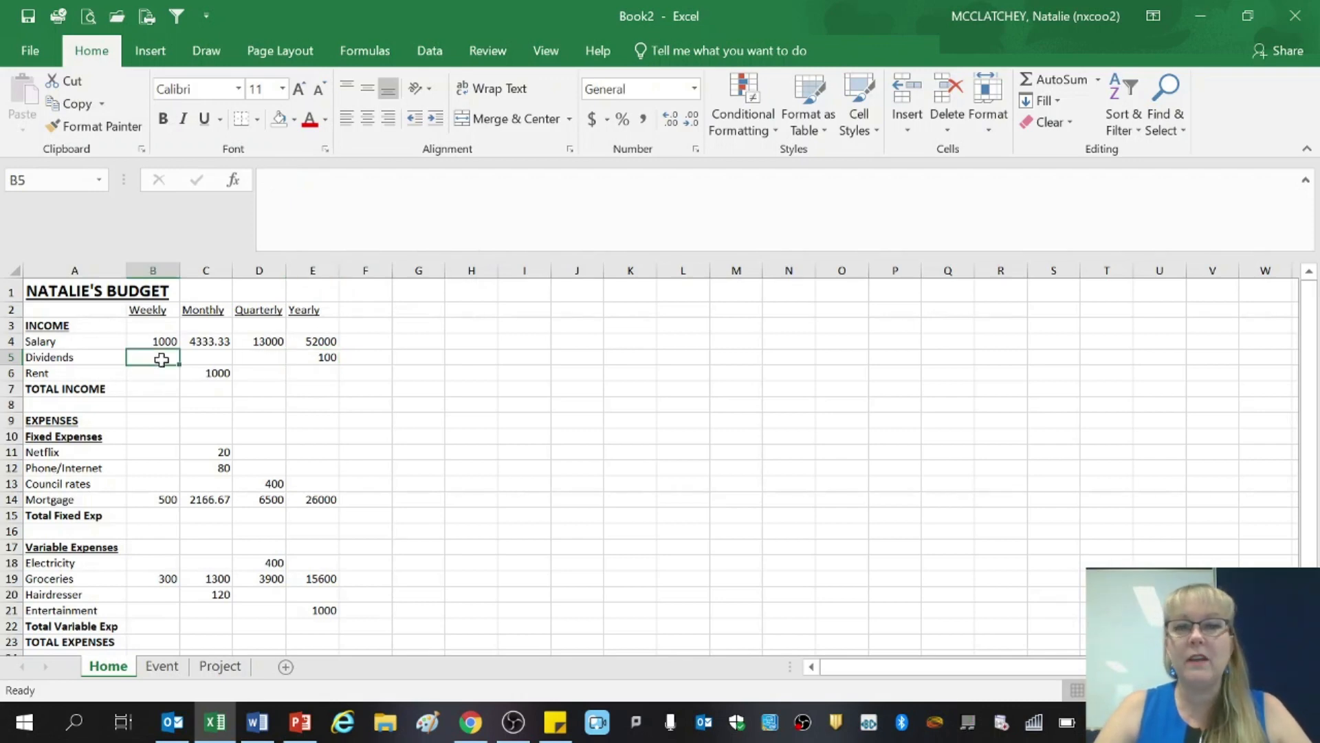
type("=")
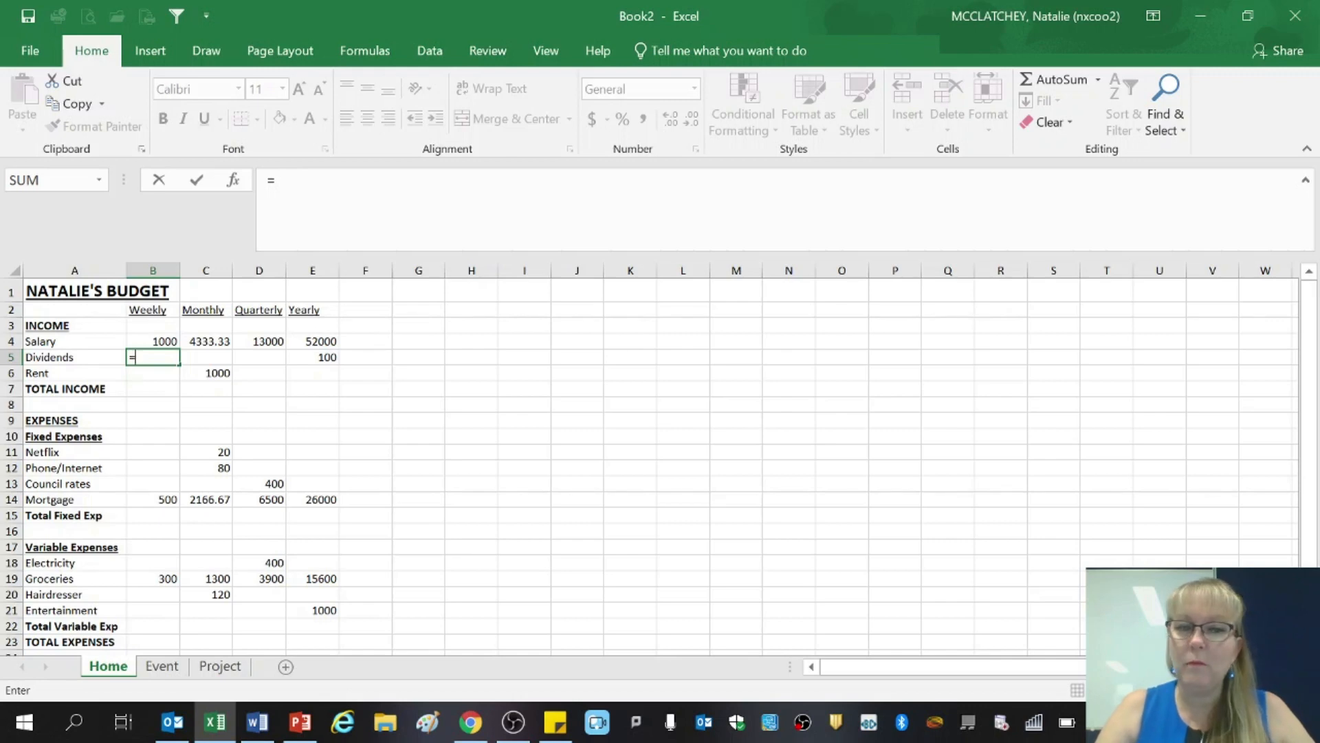
left_click(308, 357)
type("/52")
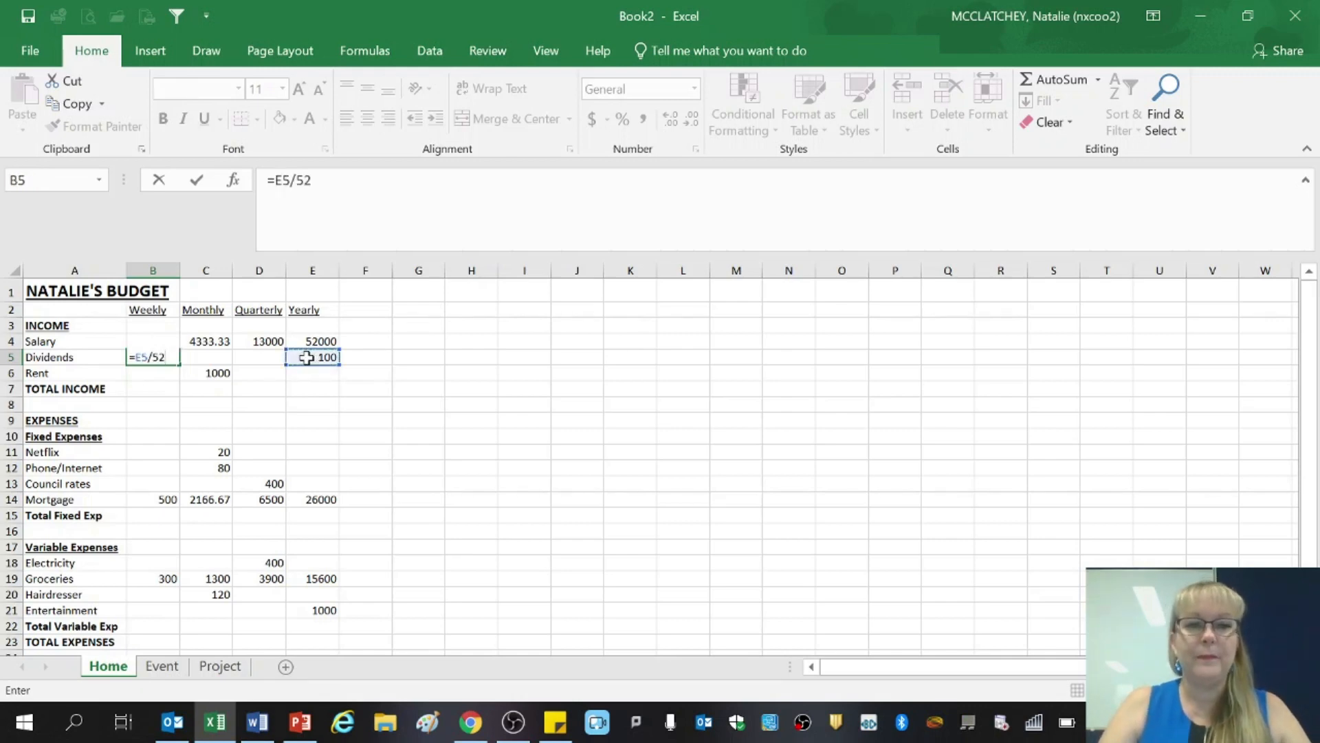
key("Return")
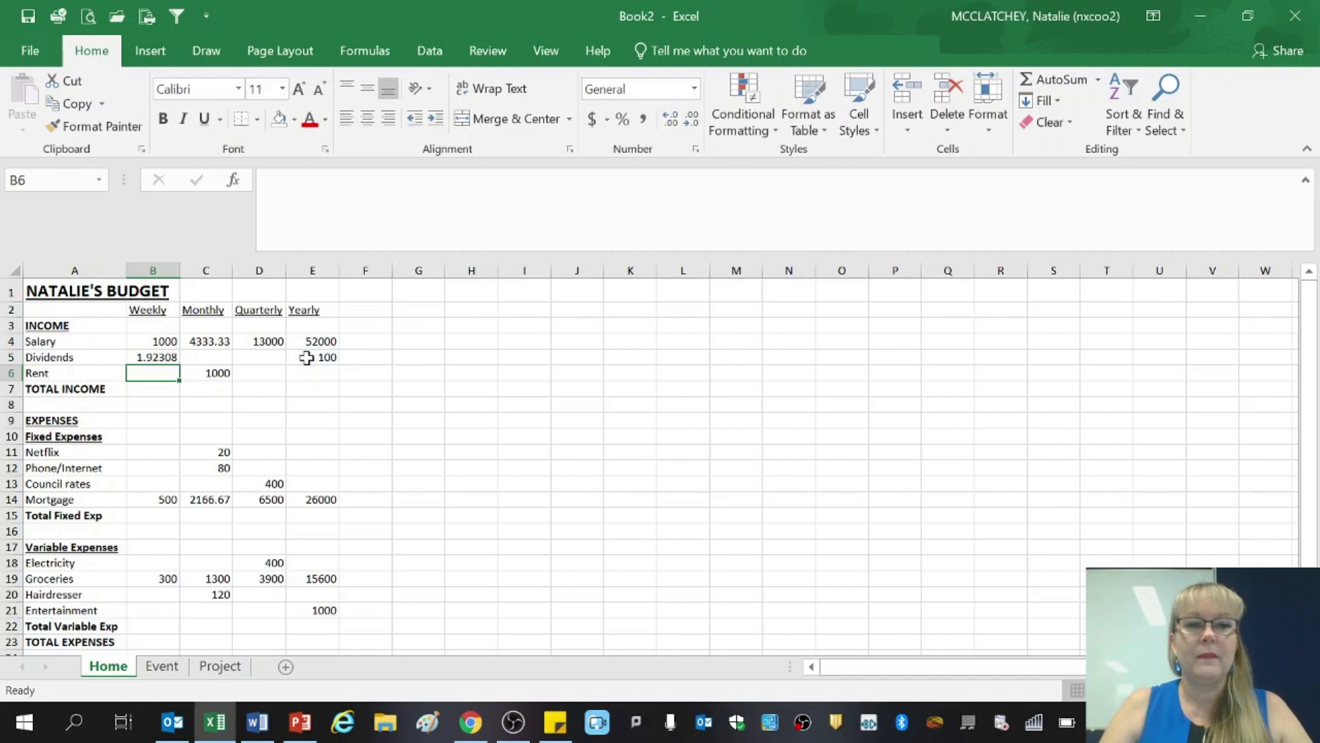
Calculate the monthly dividends in C5 with the formula =E5/12
left_click(189, 356)
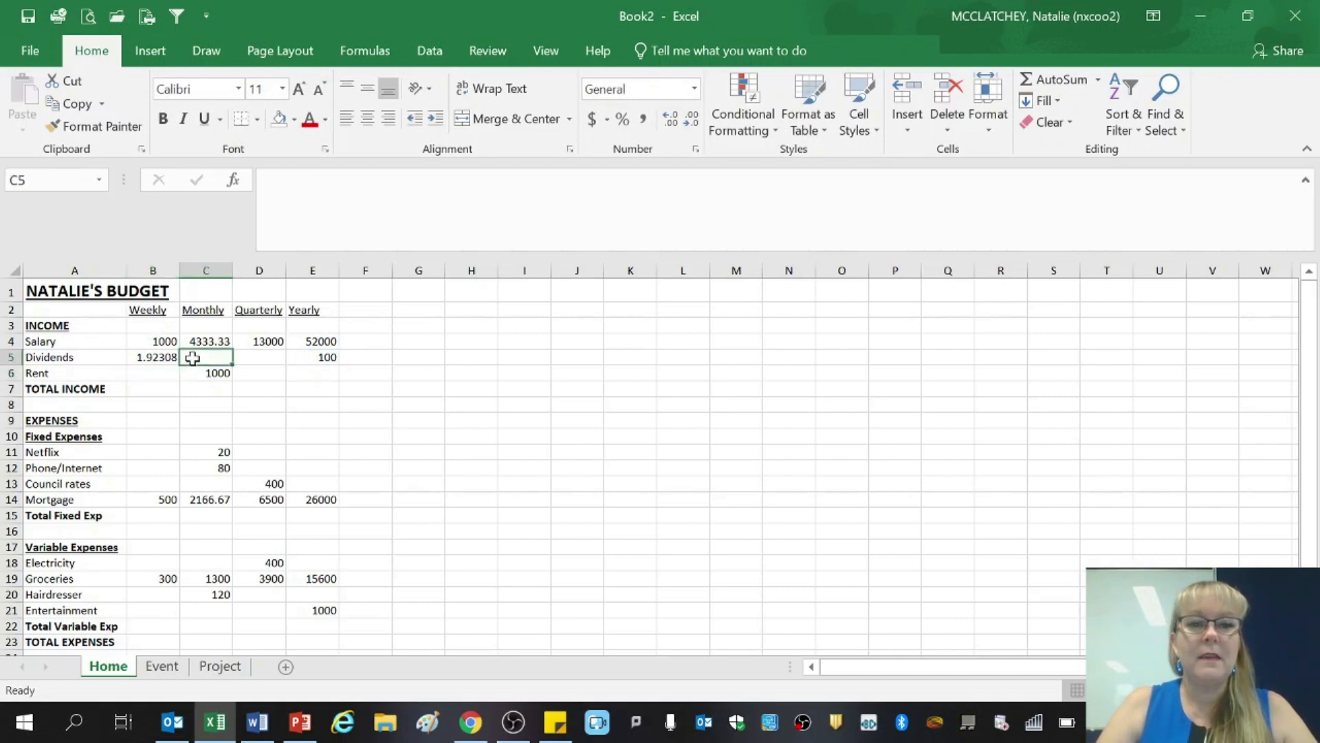
type("=")
left_click(314, 357)
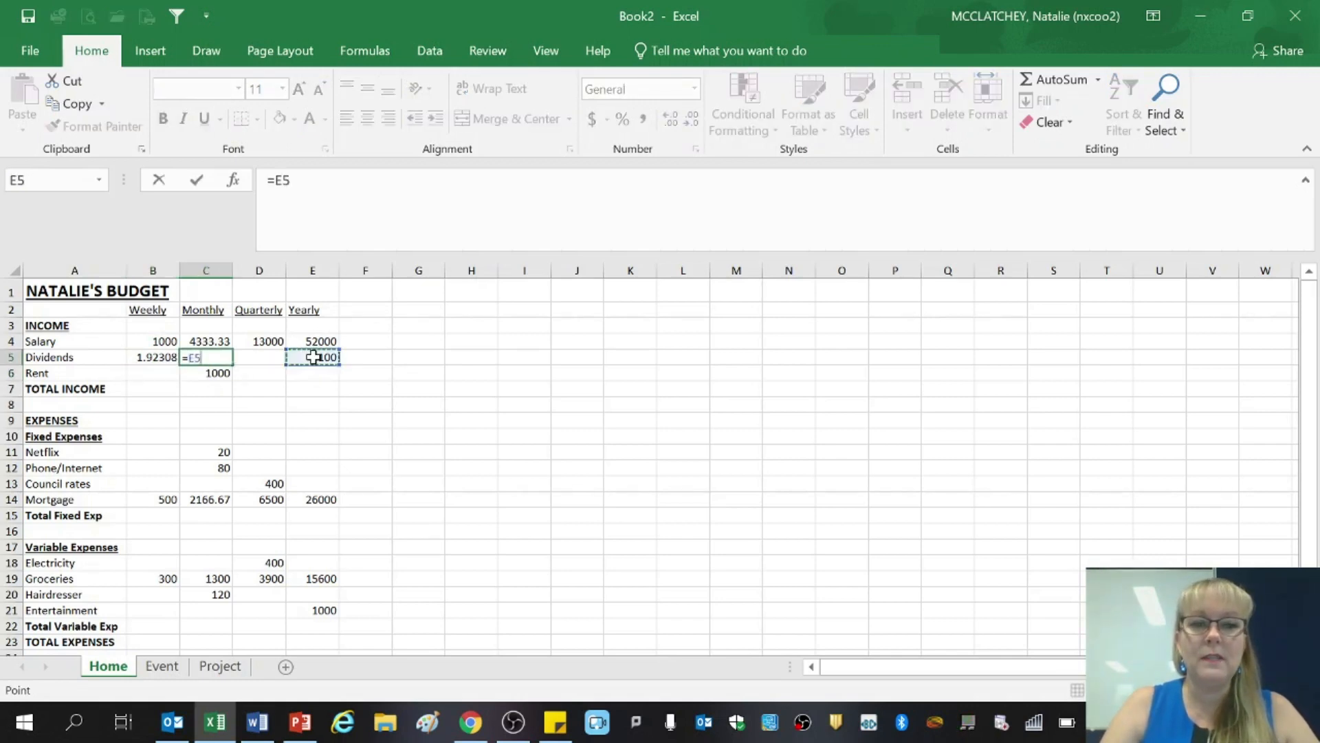
type("/12")
key("Return")
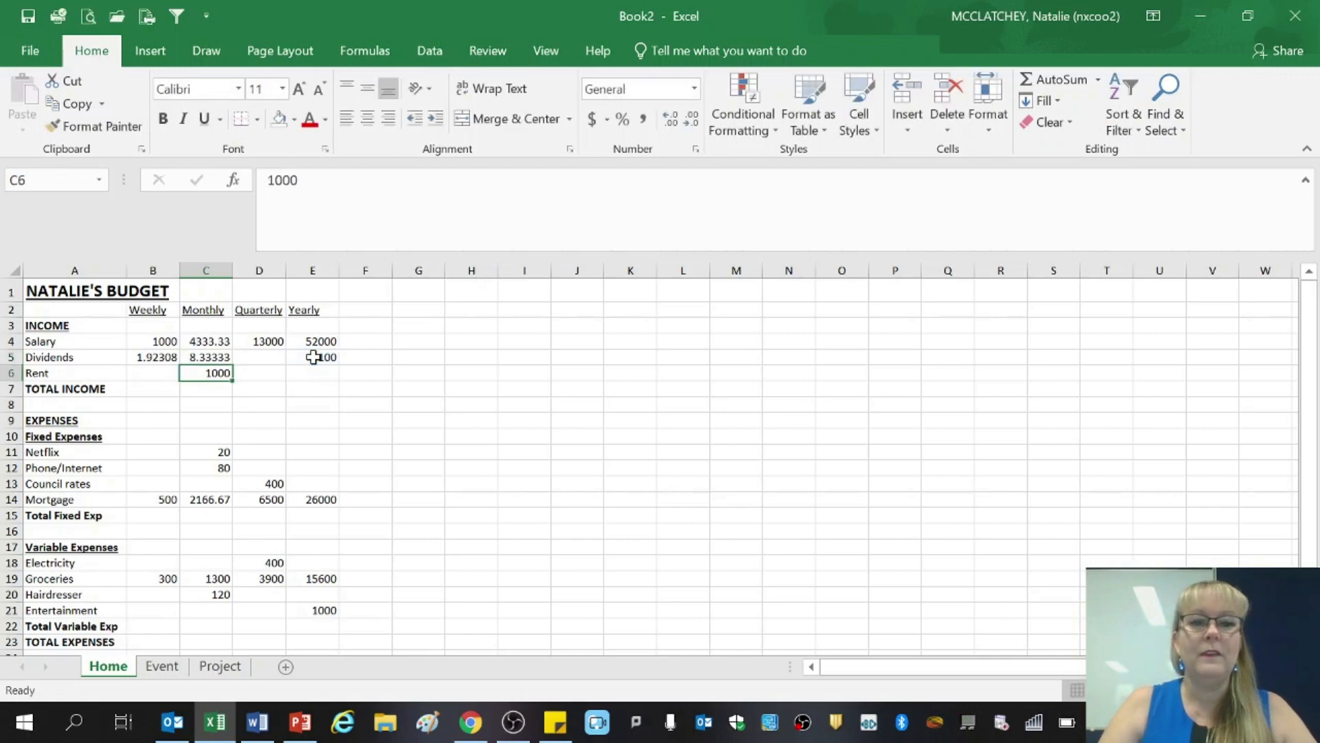
Calculate the quarterly dividends in D5 with the formula =E5/4
left_click(268, 356)
type("=")
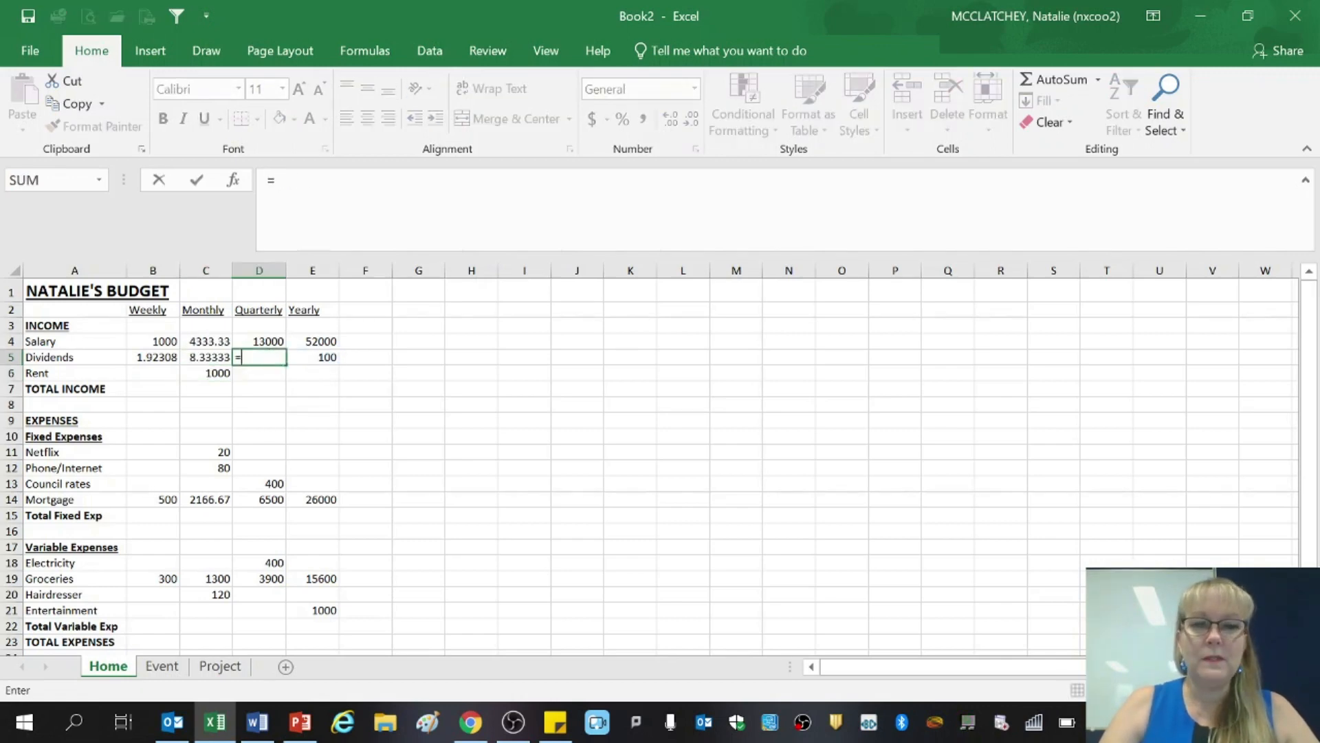
left_click(327, 357)
type("/4")
key("Return")
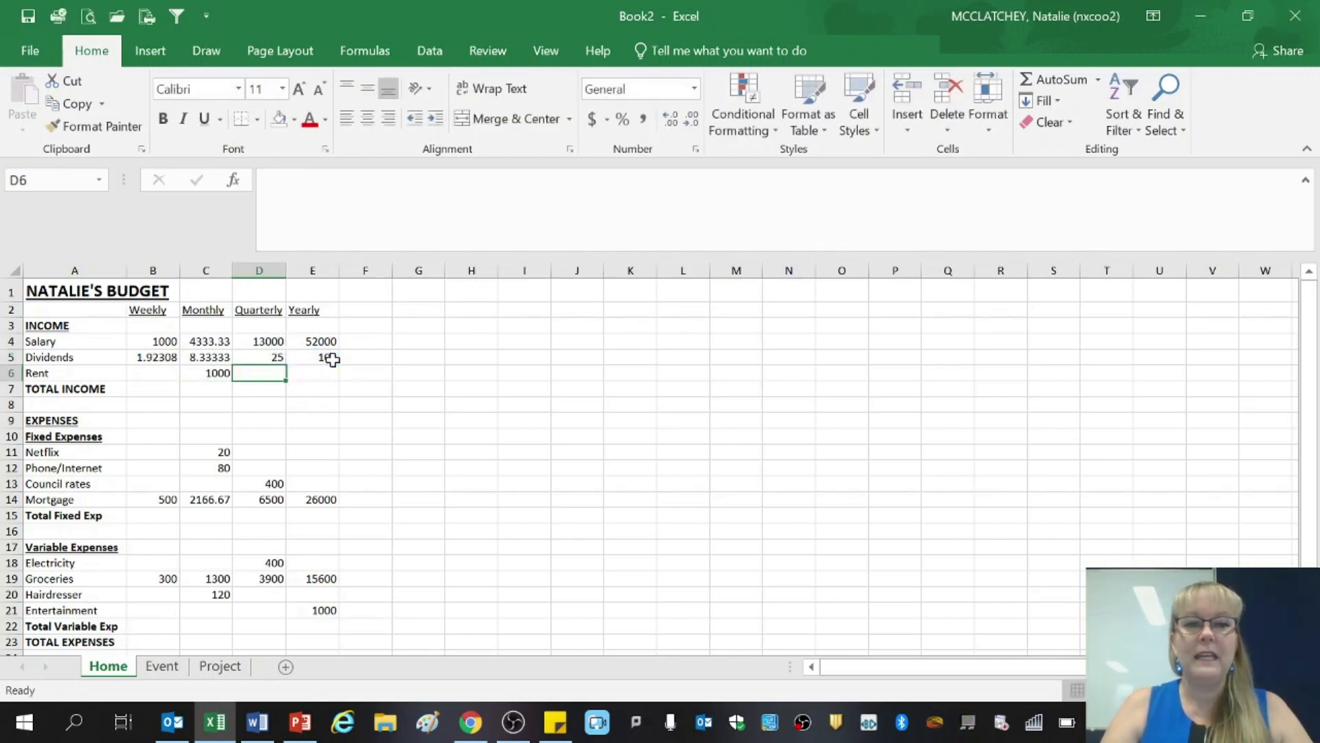
Copy the weekly, monthly and quarterly dividend formulas in B5:D5 to the Entertainment row at B21:D21
left_click_drag(163, 361, 262, 358)
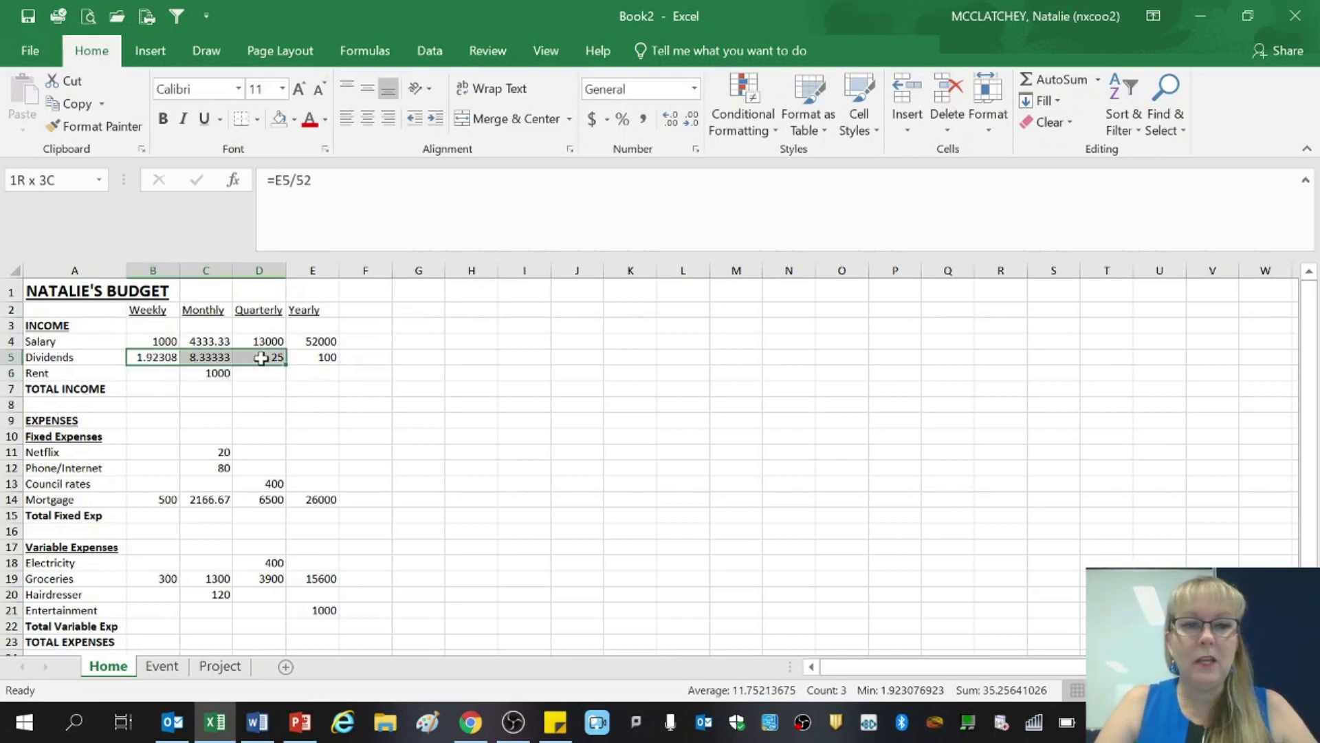
key("ctrl+c")
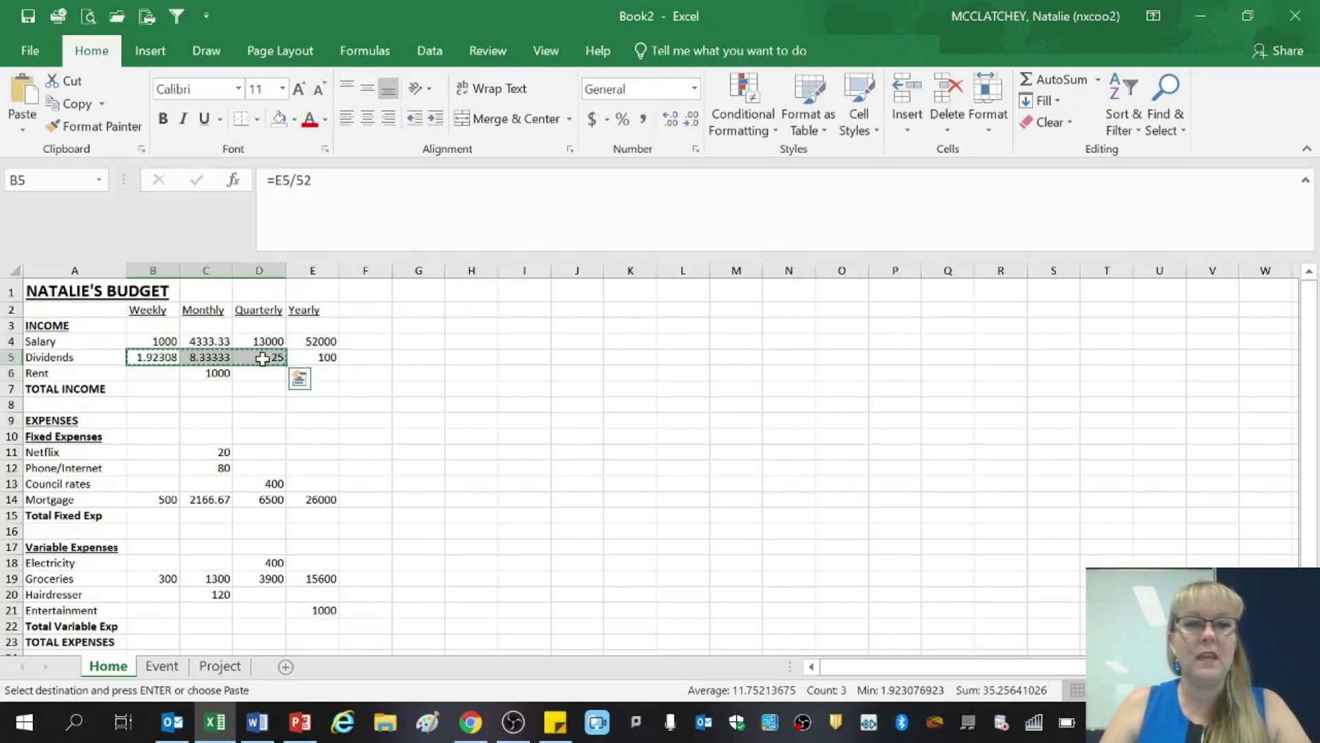
key("Down")
key("Down")
key("Down")
key("Down")
key("Down")
key("Down")
key("Down")
key("Down")
key("Down")
key("Down")
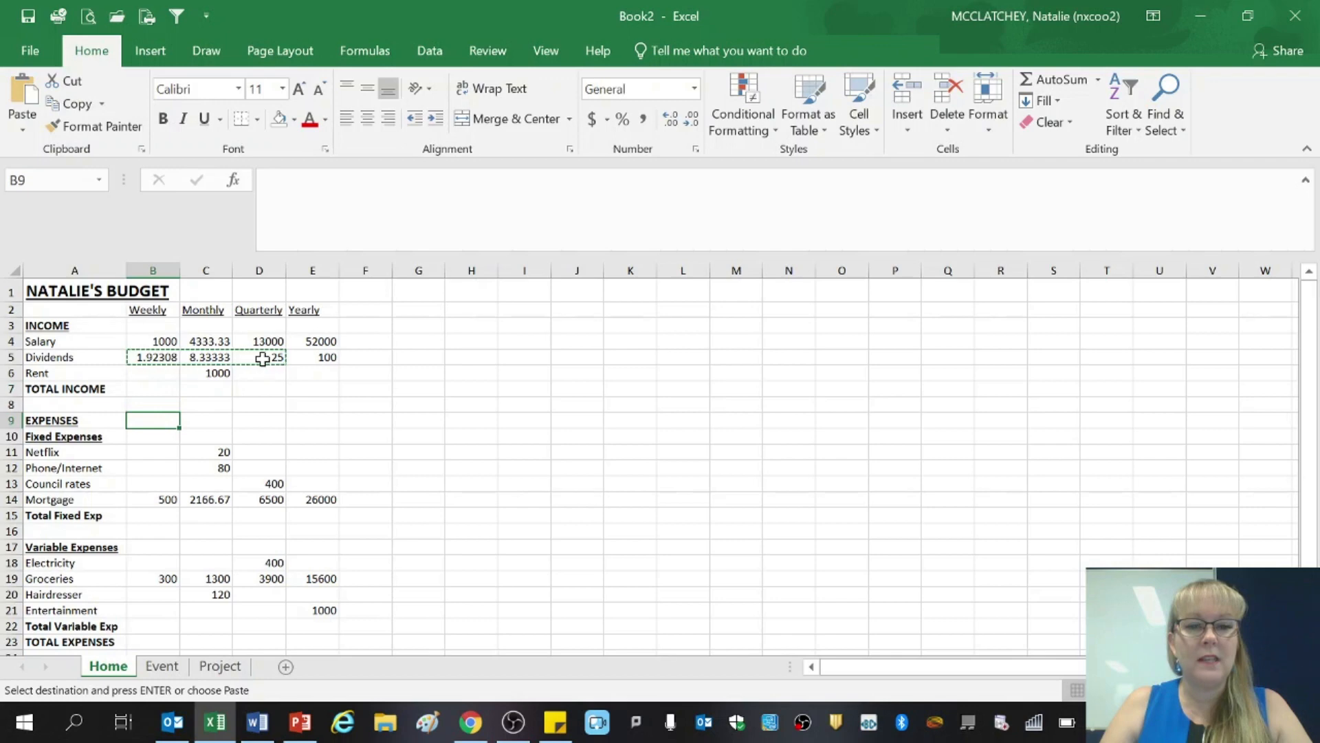
key("Down")
key("Down")
key("Down")
key("Down")
key("Down")
key("Down")
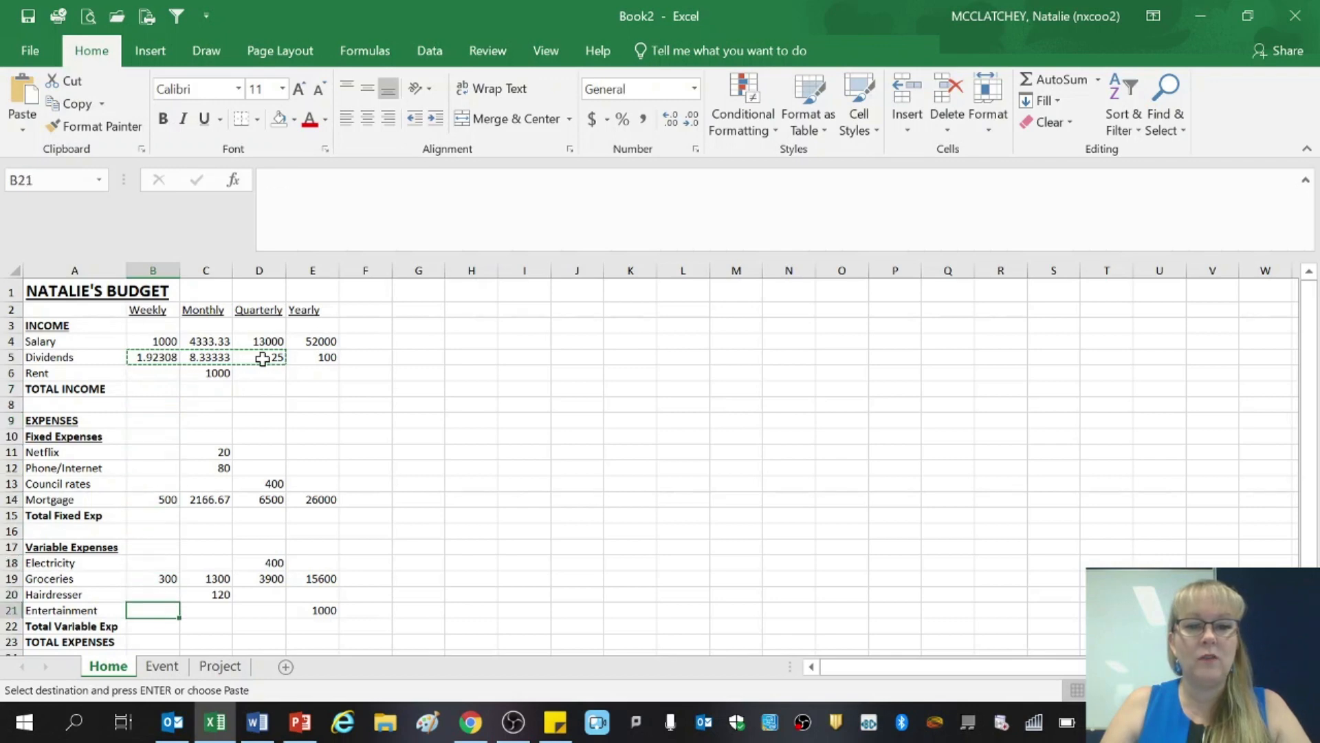
key("ctrl+v")
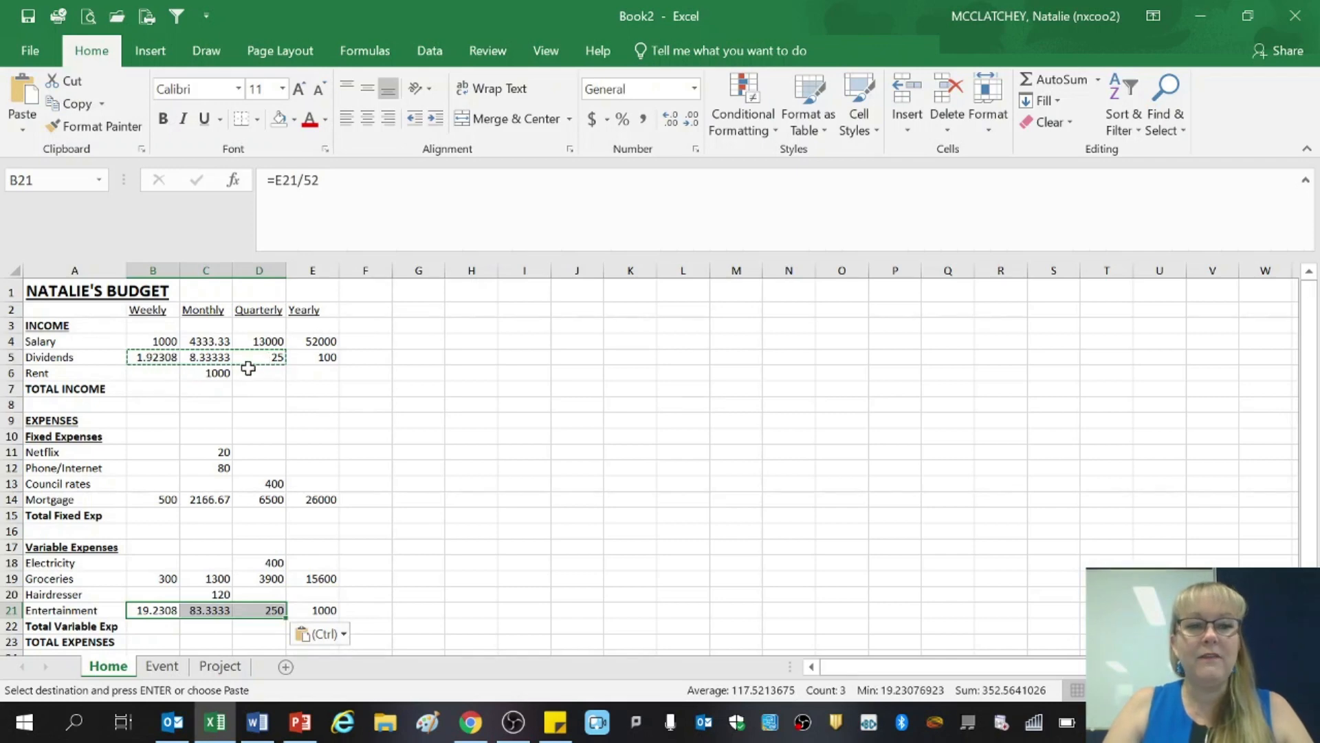
left_click(201, 372)
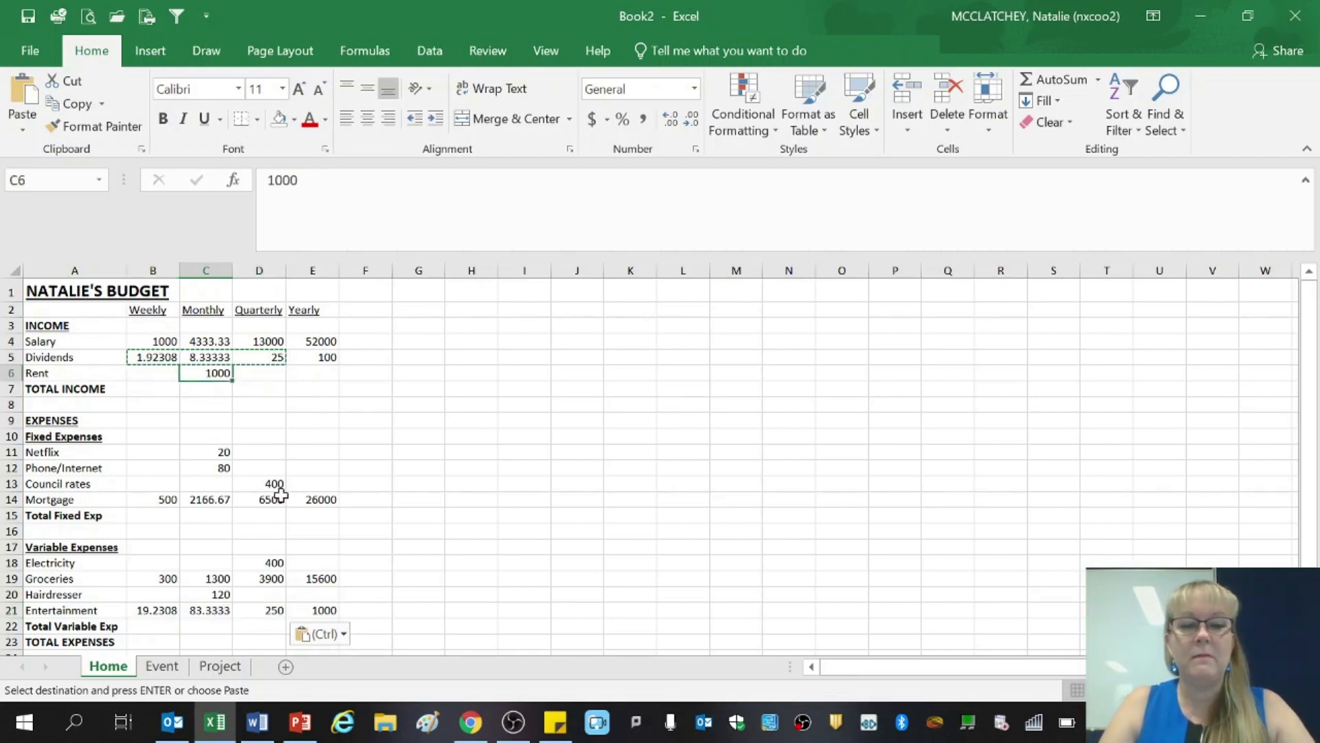
key("Escape")
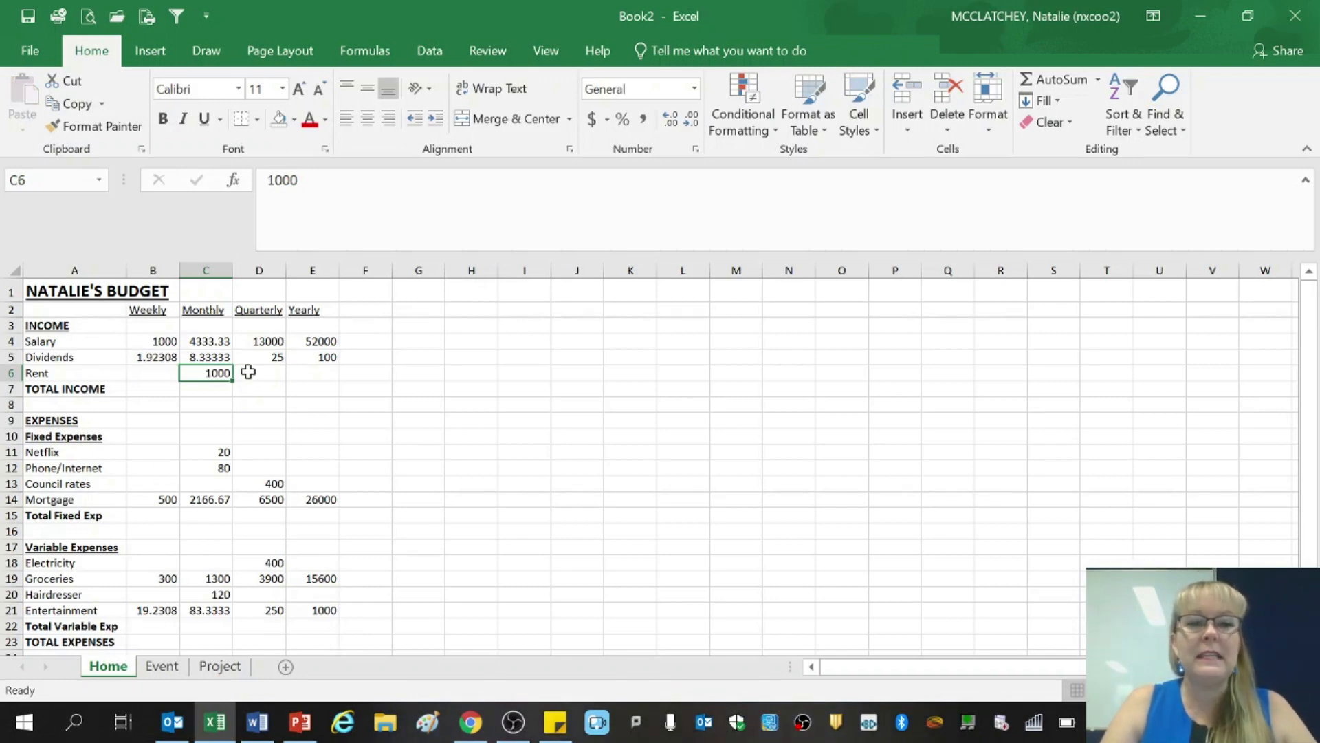
Calculate the yearly rent in E6 with the formula =C6*12
left_click(309, 376)
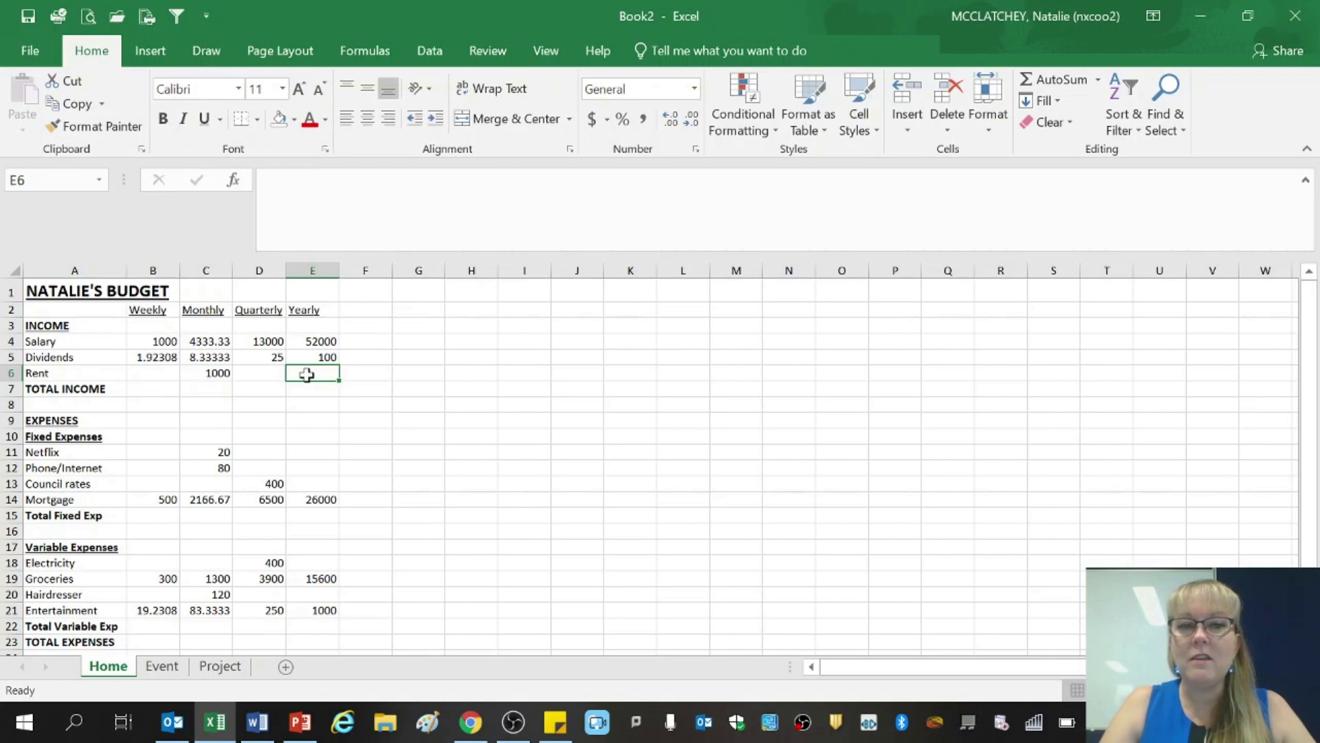
type("=")
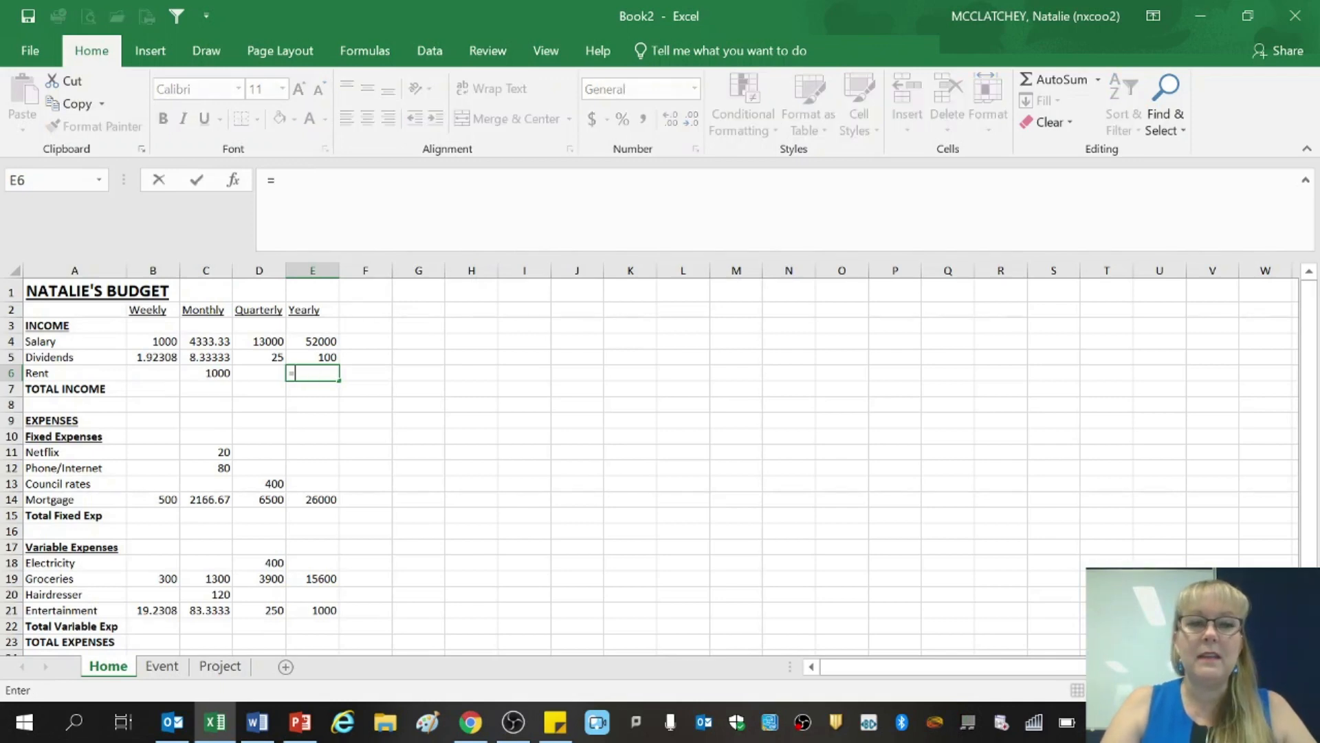
left_click(225, 373)
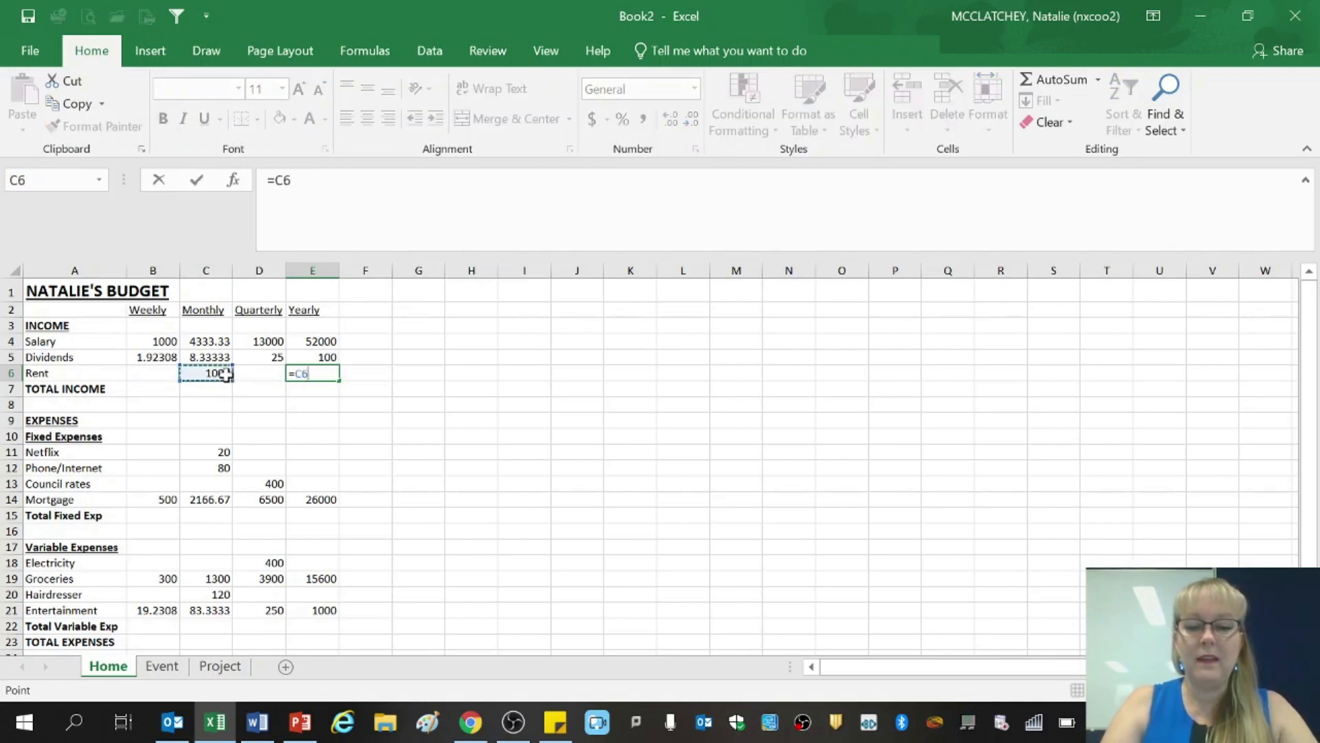
type("*12")
key("Return")
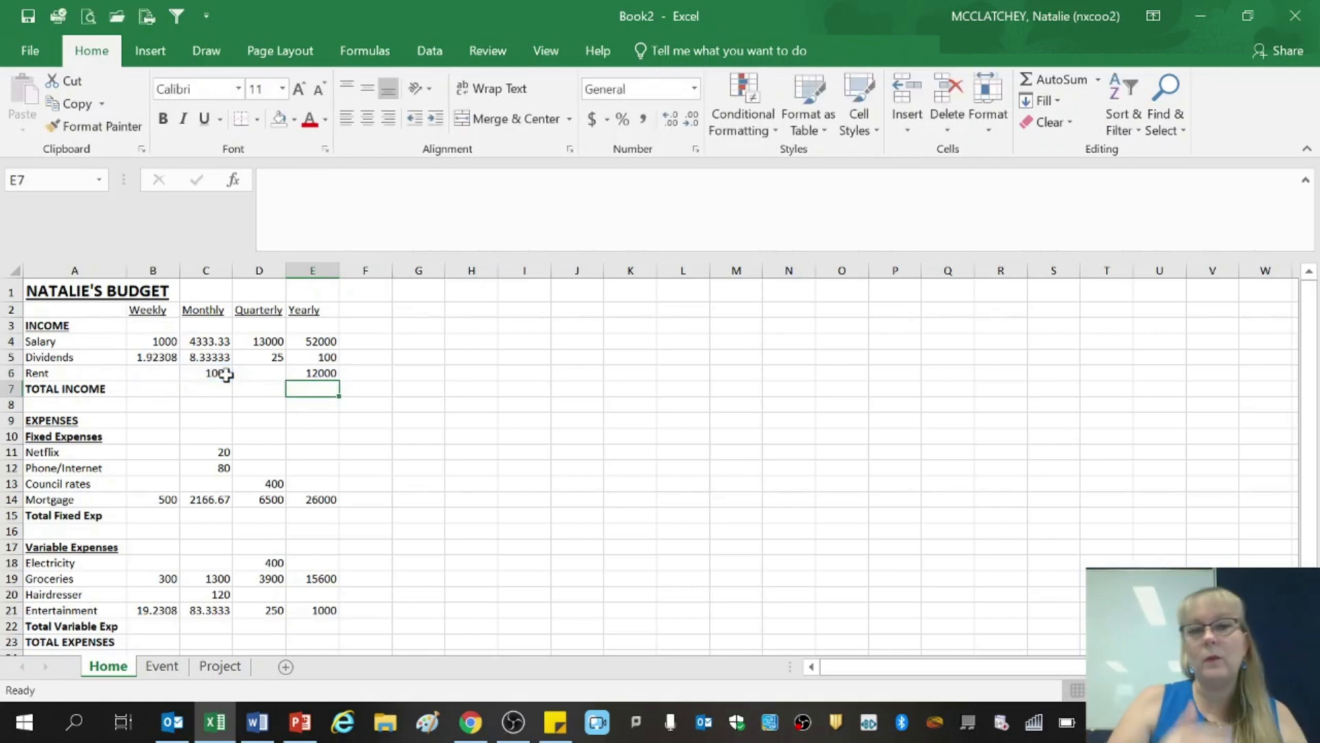
Calculate the quarterly rent in D6 with the formula =E6/4
left_click(246, 373)
type("=")
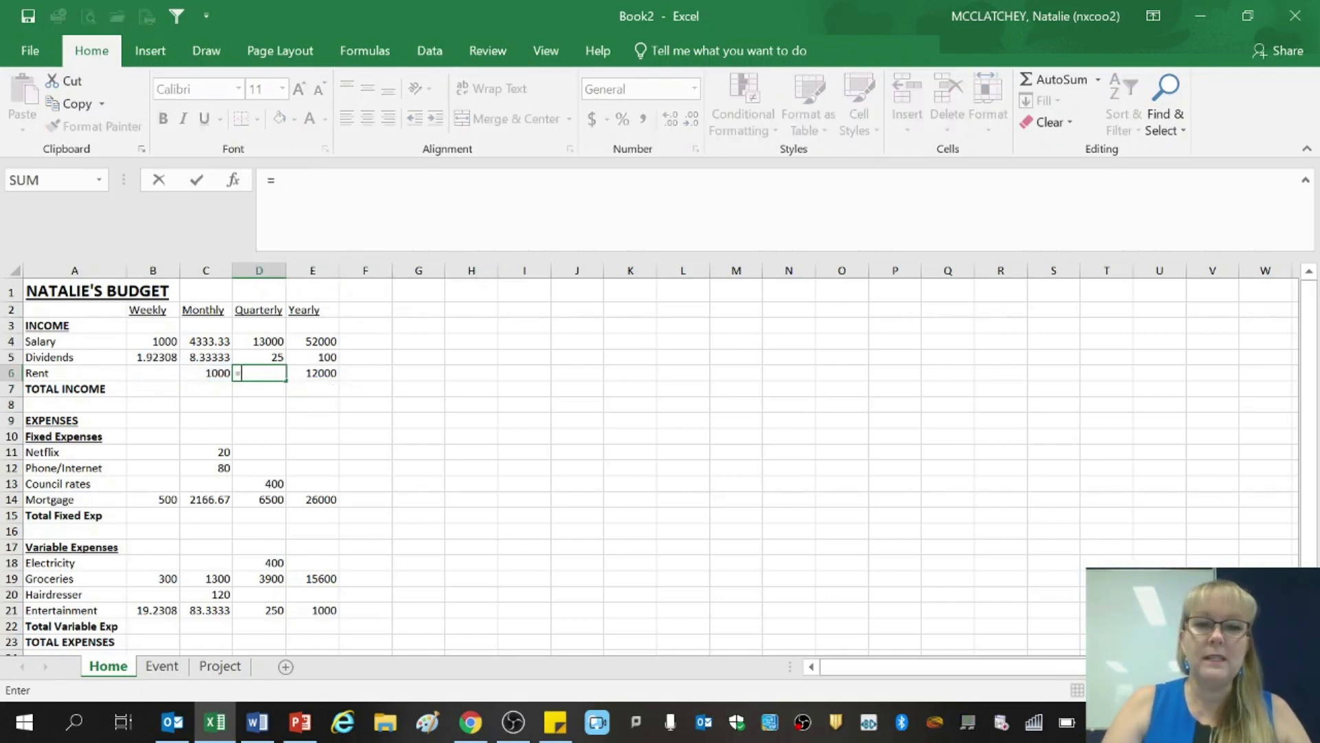
left_click(298, 375)
type("/4")
key("Return")
Calculate the weekly rent in B6 with the formula =E6/52
left_click(163, 370)
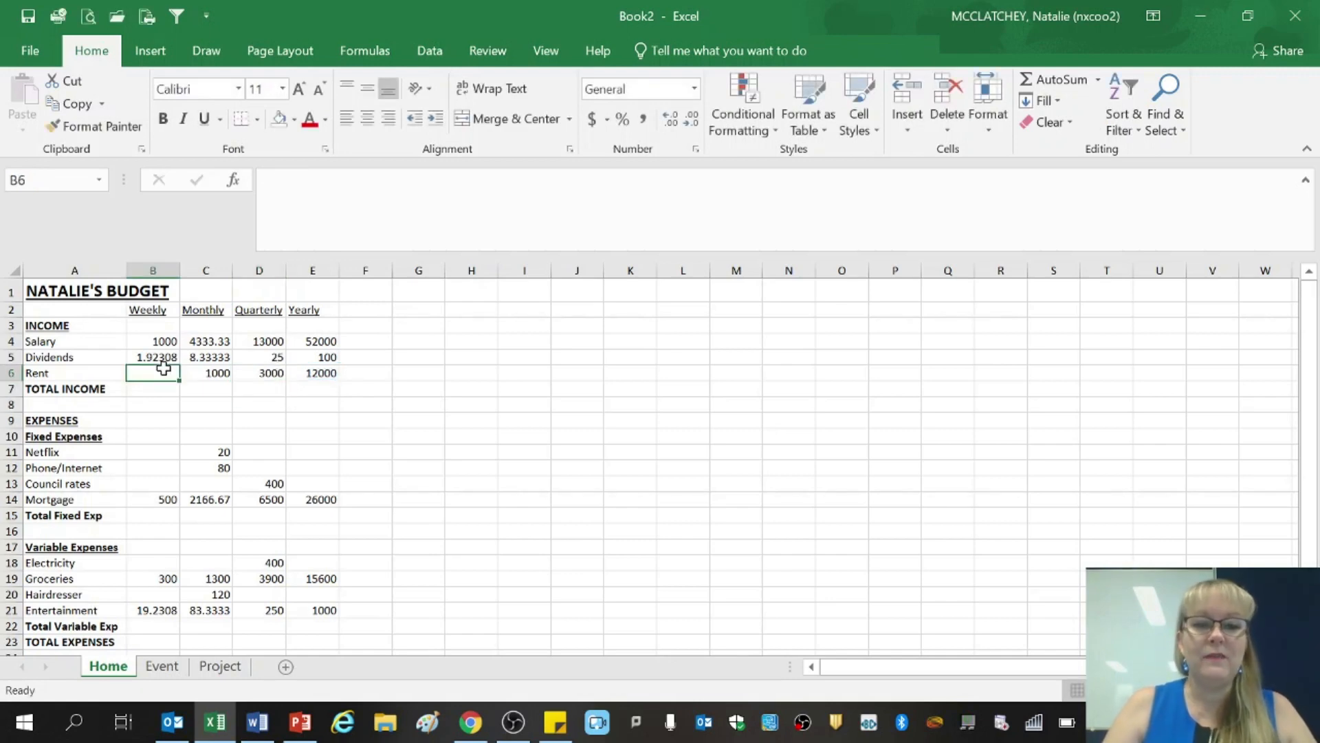
type("=")
left_click(303, 375)
type("/52")
key("Return")
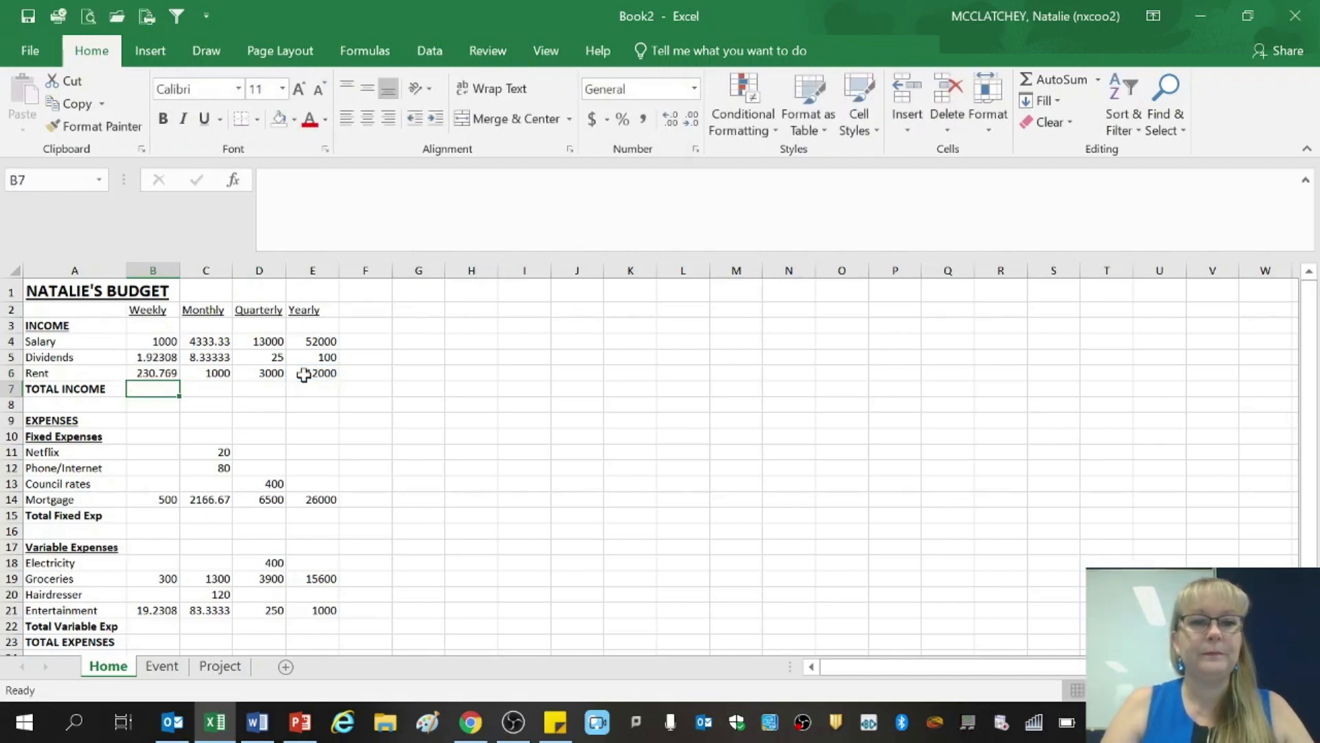
left_click_drag(167, 374, 255, 375)
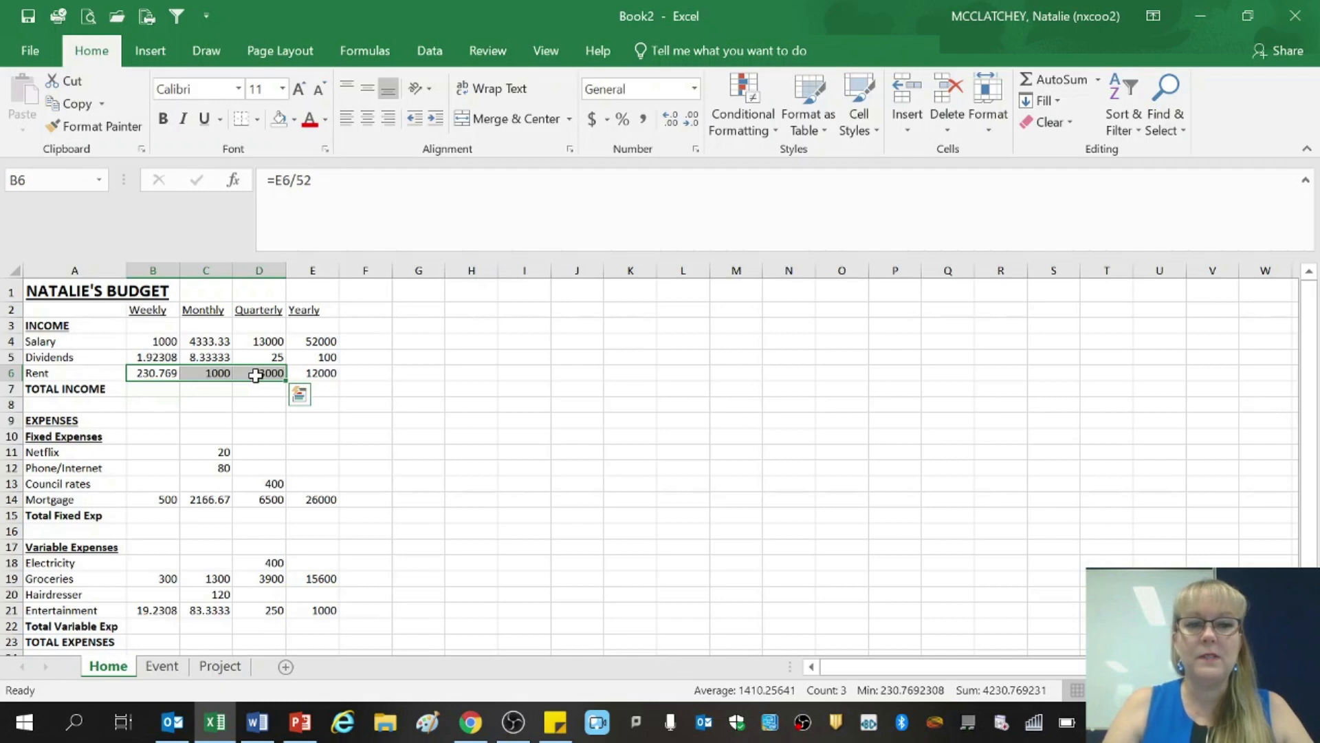
key("ctrl+c")
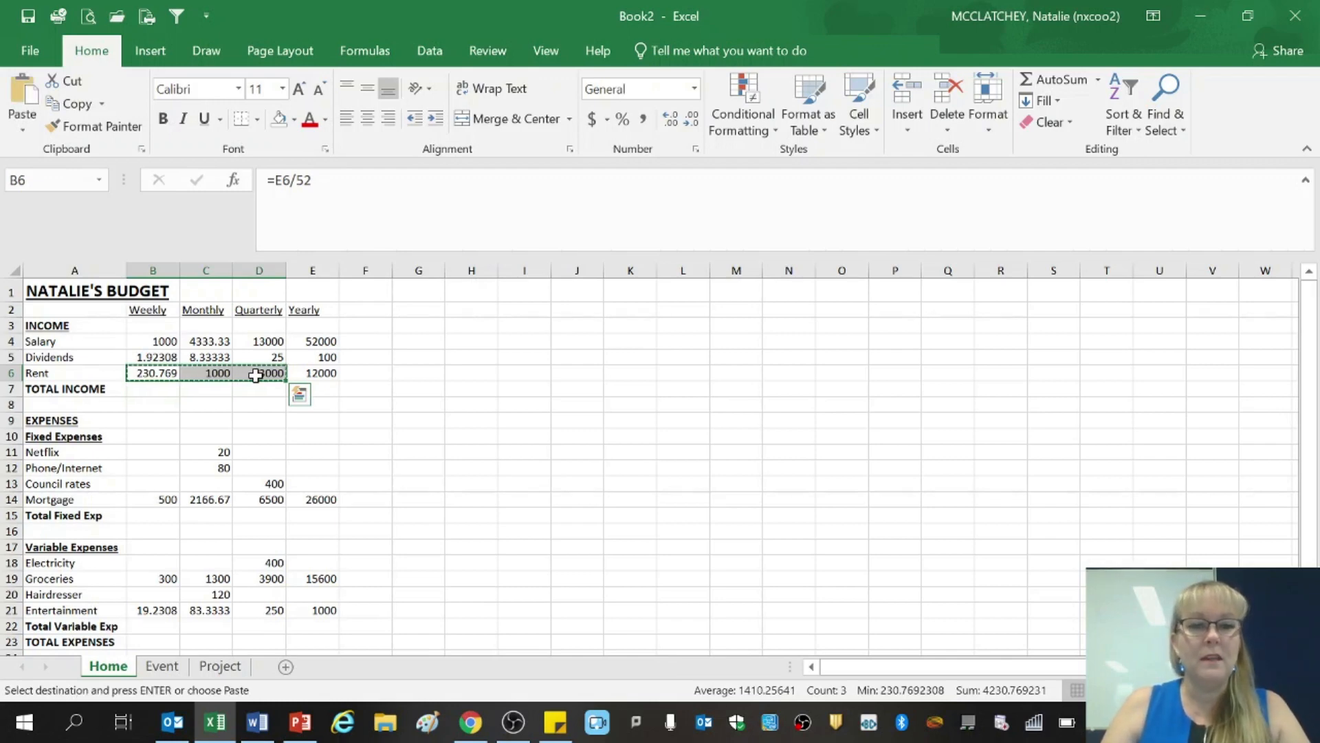
key("Down")
key("Down")
key("Down")
key("Down")
key("Down")
key("Down")
key("Down")
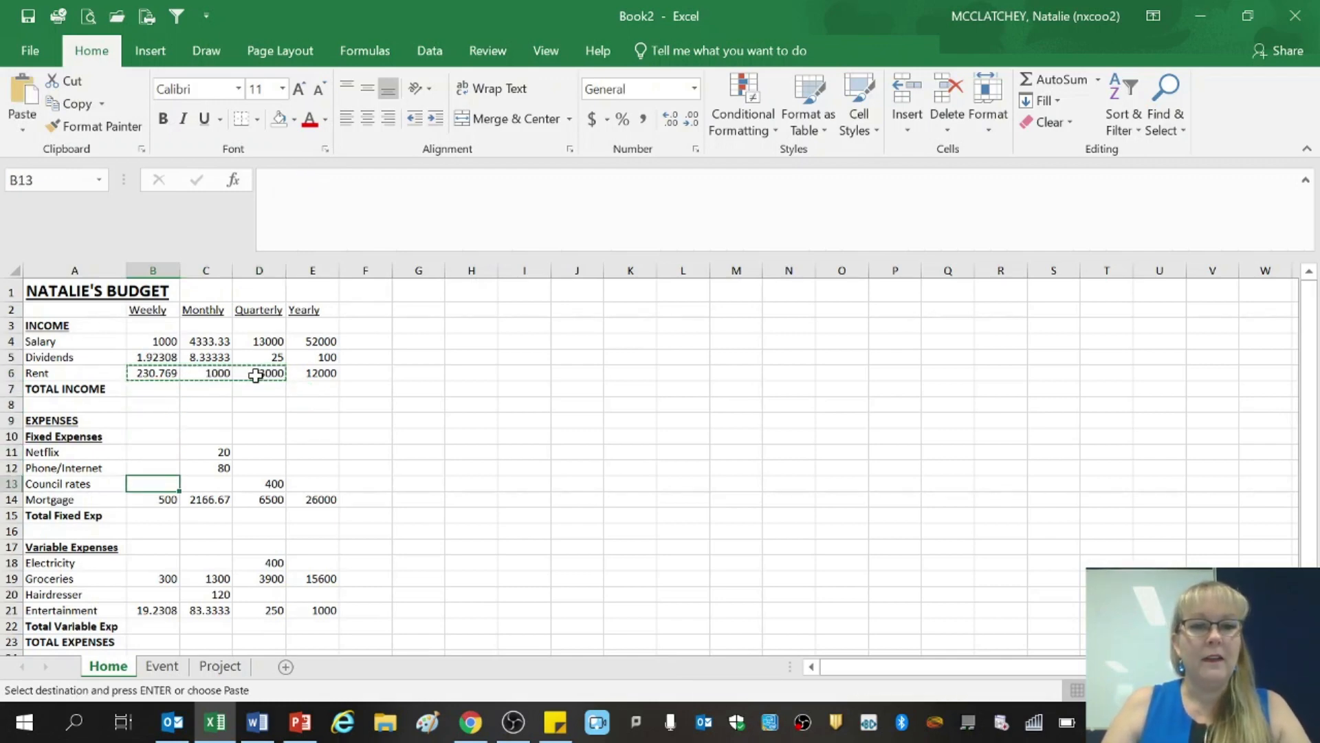
key("Up")
key("Up")
key("Up")
key("Up")
key("Up")
key("Up")
key("Up")
key("Right")
key("Right")
key("Left")
key("Left")
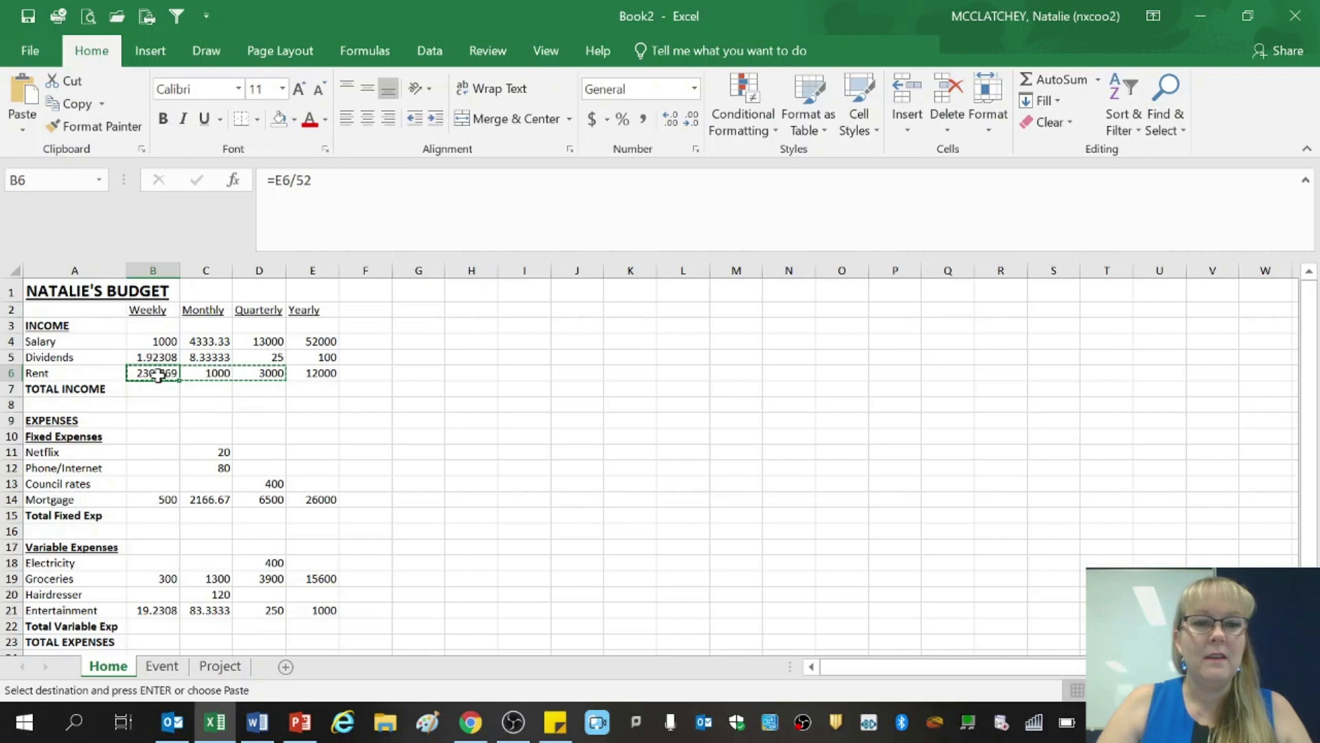
key("Escape")
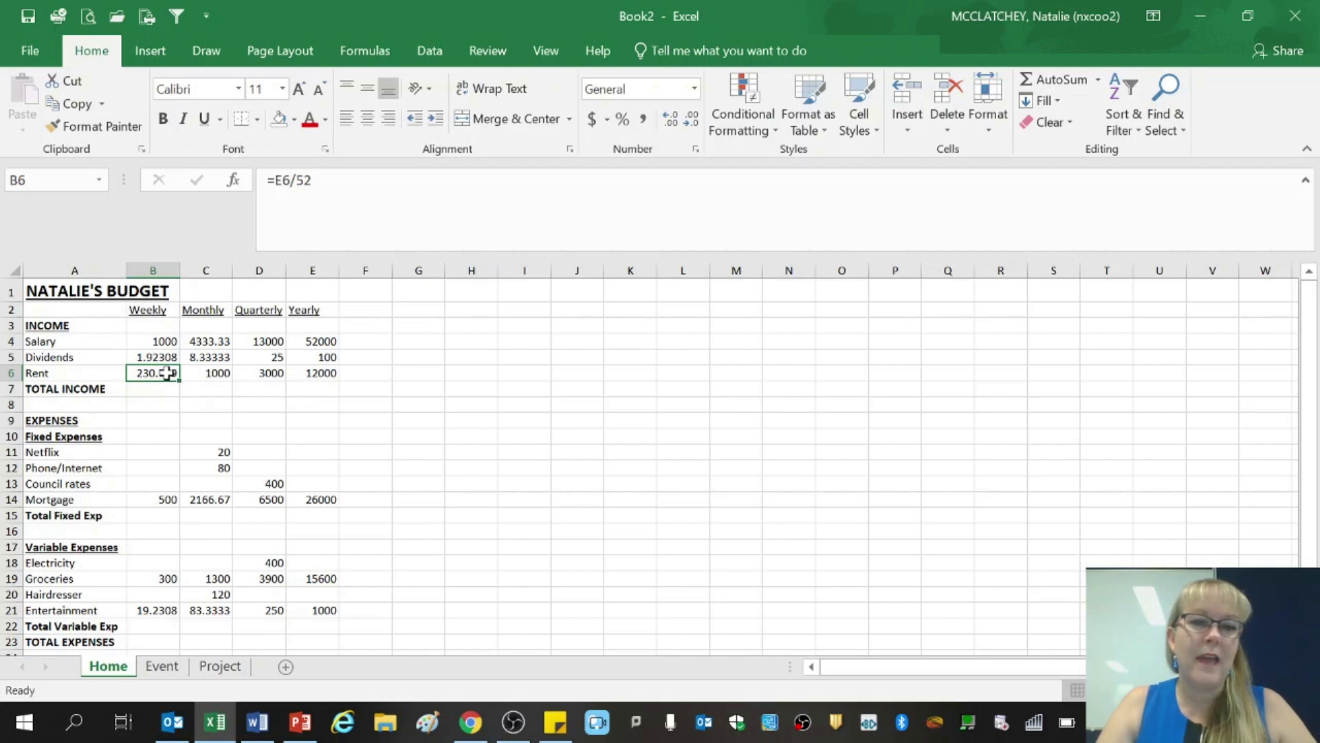
Copy the weekly rent formula in B6 to the Netflix and Phone/Internet rows at B11:B12
key("ctrl+c")
key("Down")
key("Down")
key("Down")
key("Down")
key("Down")
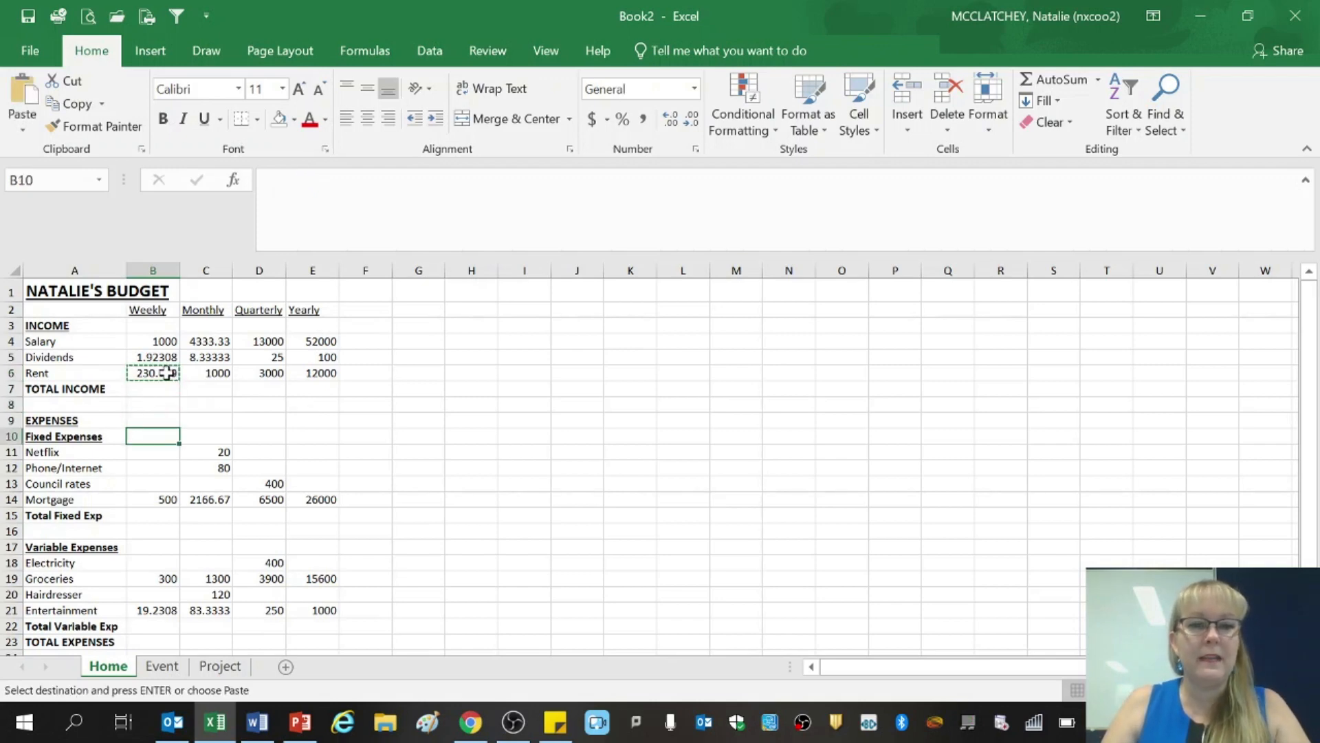
key("shift+Down")
key("ctrl+v")
Paste the copied weekly rent formula into the Hairdresser row at B20
key("Down")
key("Down")
key("Down")
key("Down")
key("Down")
key("Down")
key("Down")
key("Down")
key("Down")
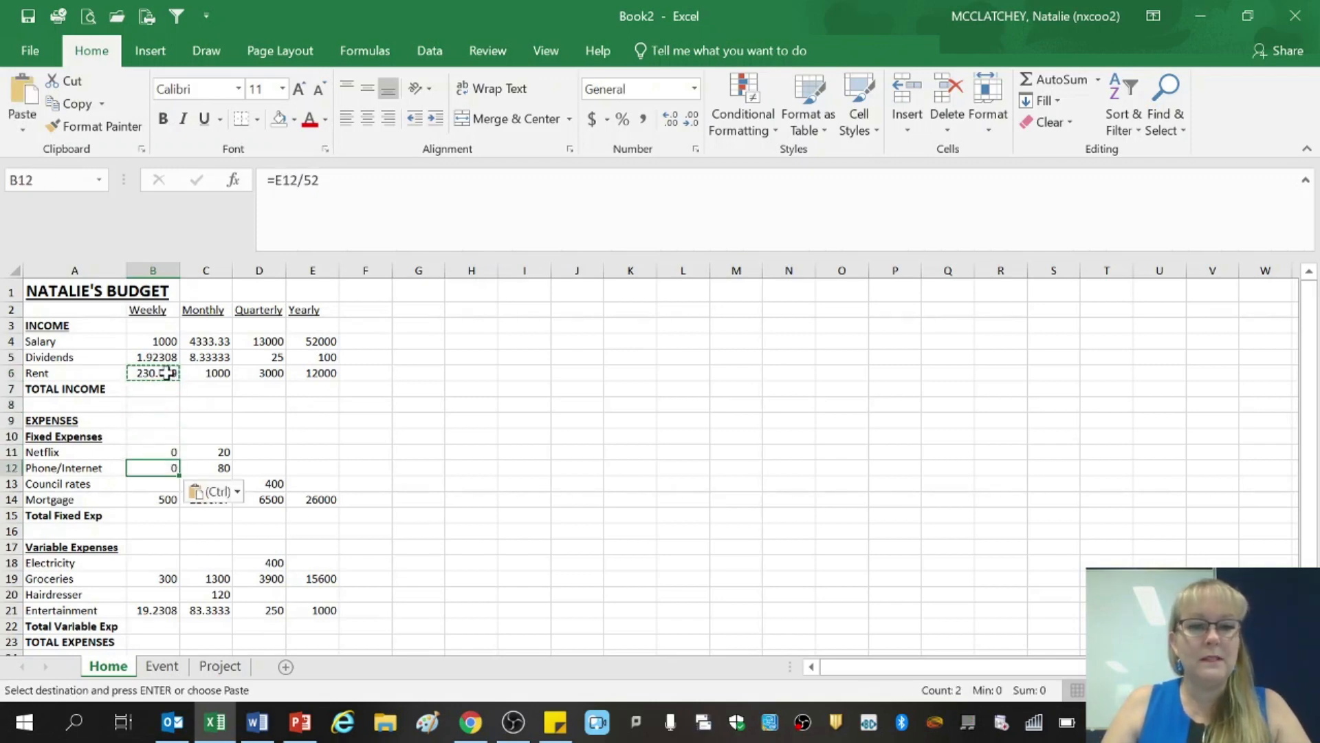
key("ctrl+v")
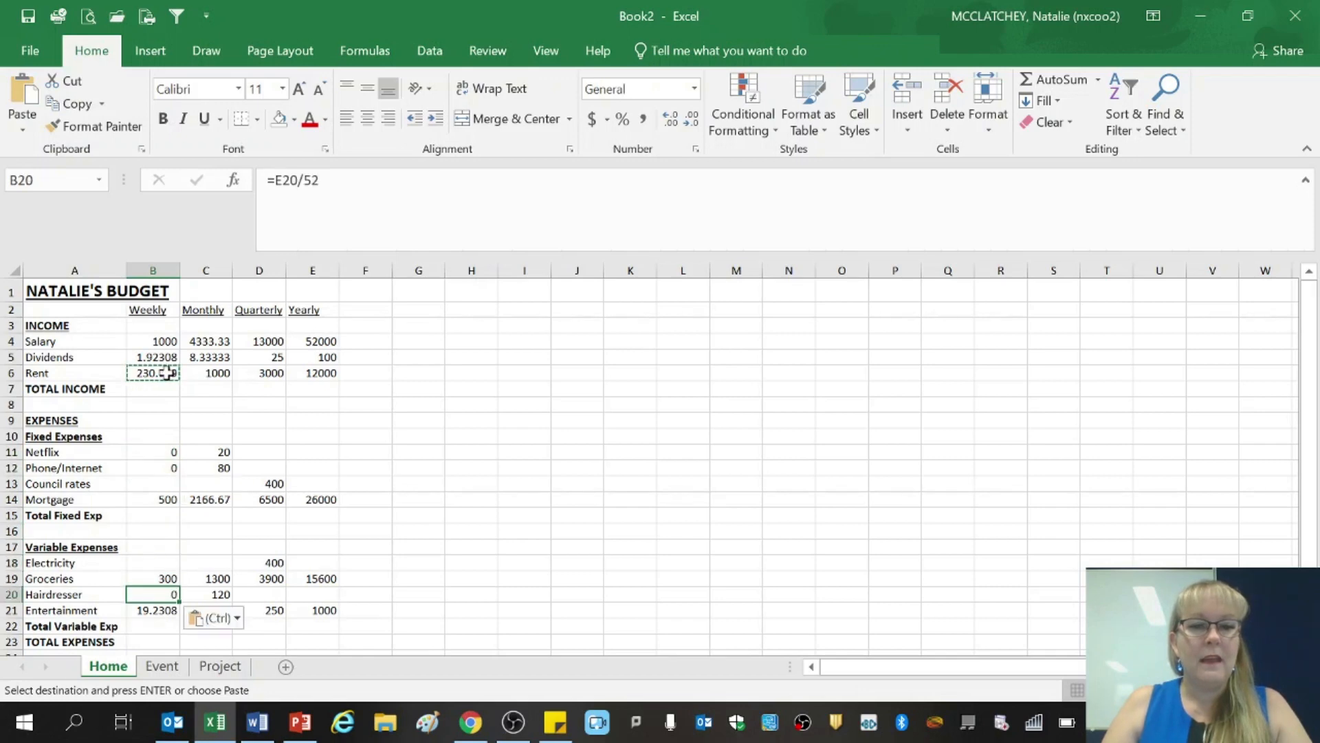
Copy the quarterly and yearly rent formulas in D6:E6 to the Netflix and Phone/Internet rows at D11:E12
left_click_drag(271, 373, 318, 373)
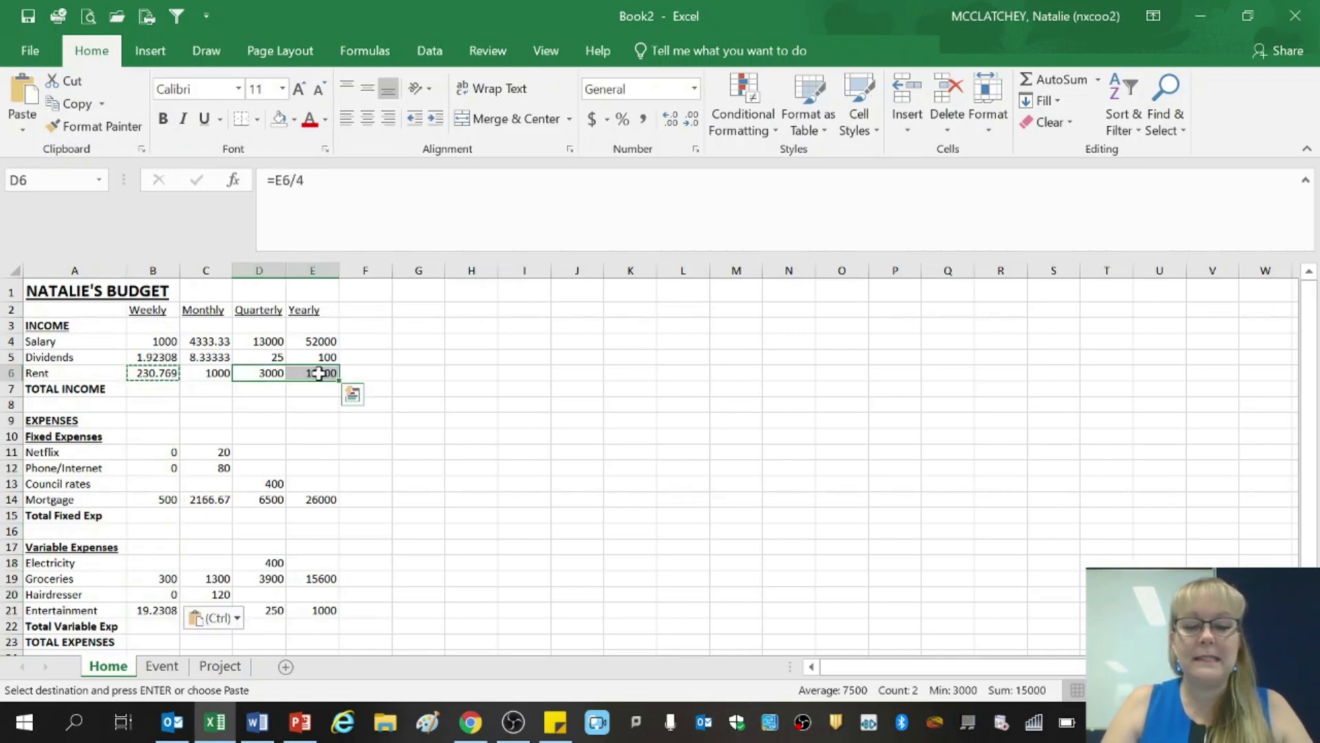
key("ctrl+c")
key("Down")
key("Down")
key("Down")
key("Down")
key("Down")
key("ctrl+v")
key("Down")
key("ctrl+v")
Paste the copied quarterly and yearly rent formulas into the Hairdresser row at D20:E20
key("Down")
key("Down")
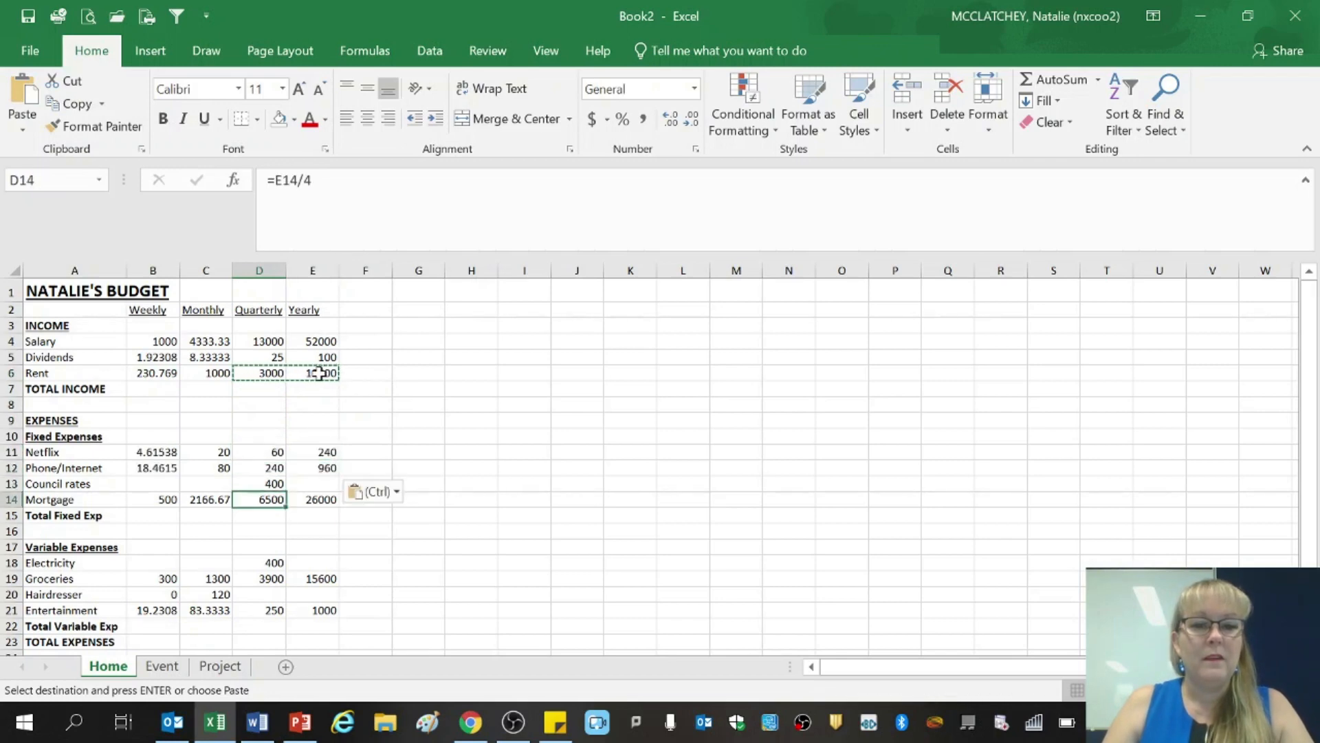
key("Down")
key("Down")
key("Down")
key("Down")
key("Down")
key("Down")
key("ctrl+v")
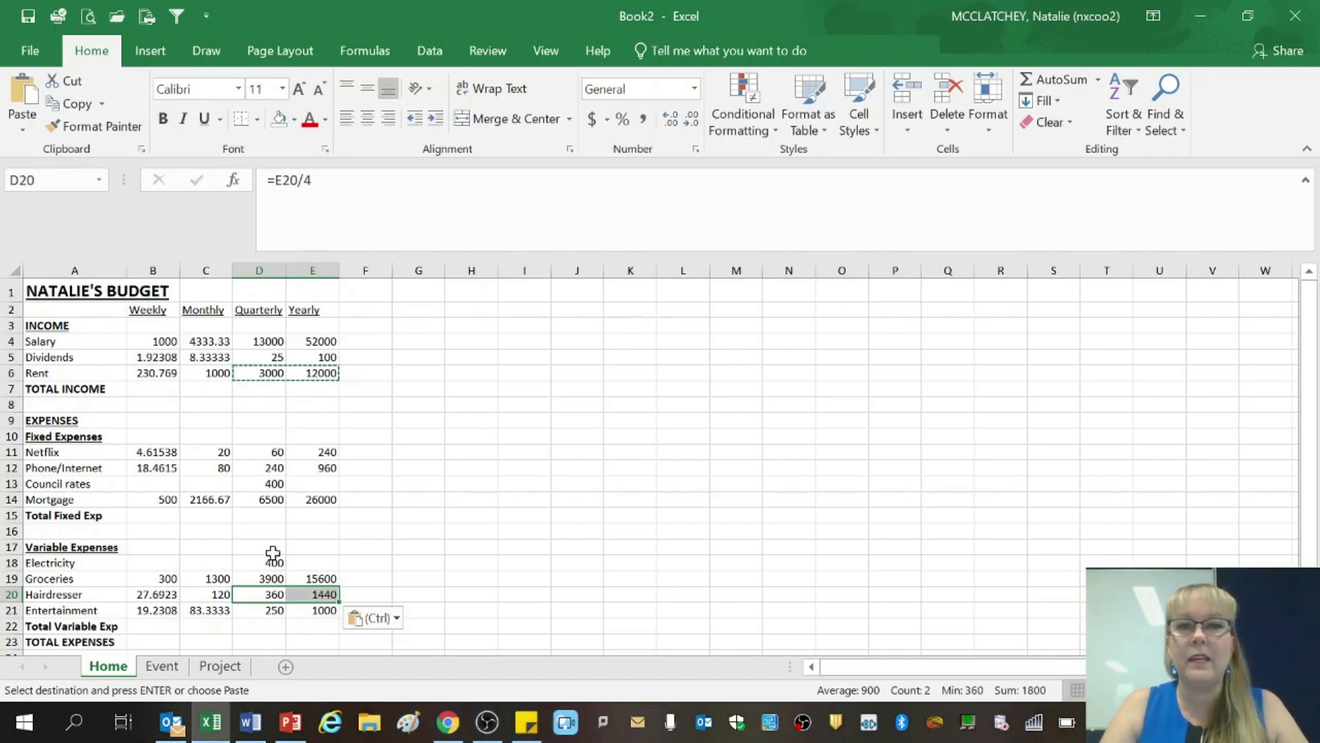
Calculate the yearly council rates in E13 with the formula =D13*4
left_click(275, 483)
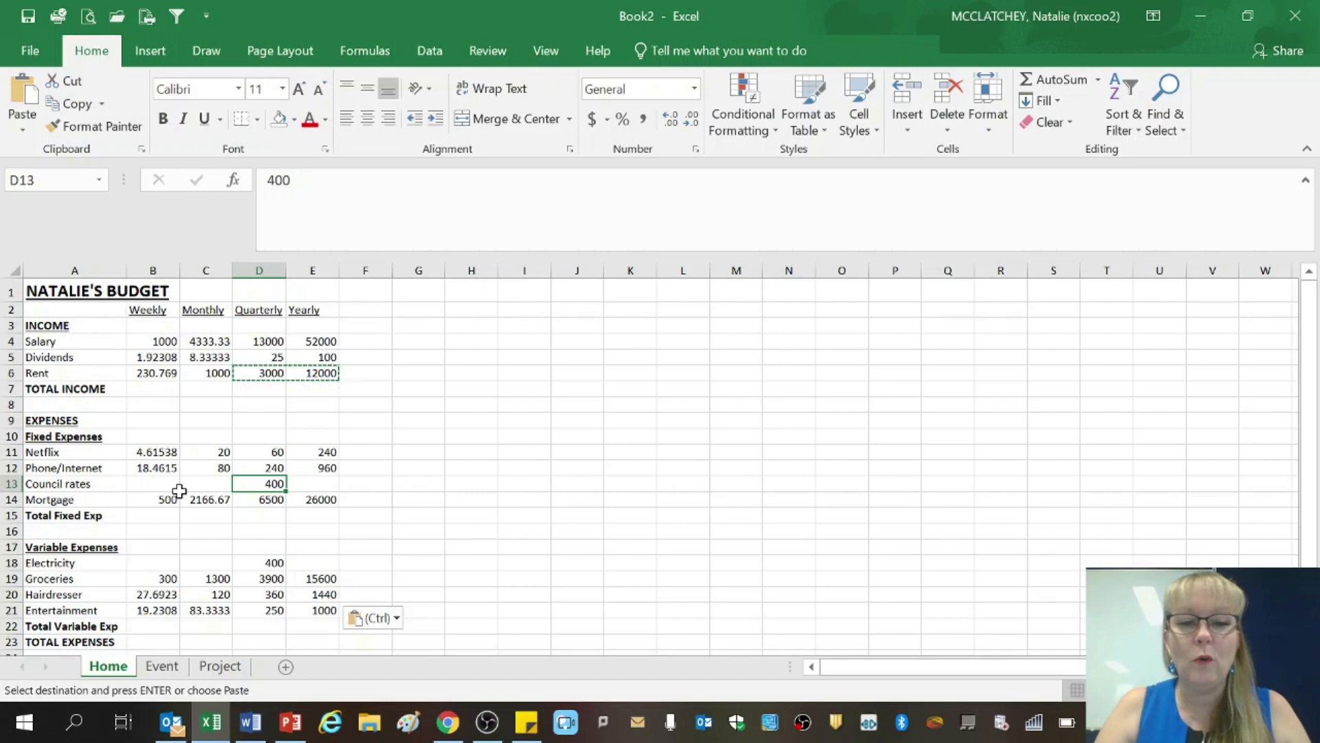
left_click(320, 482)
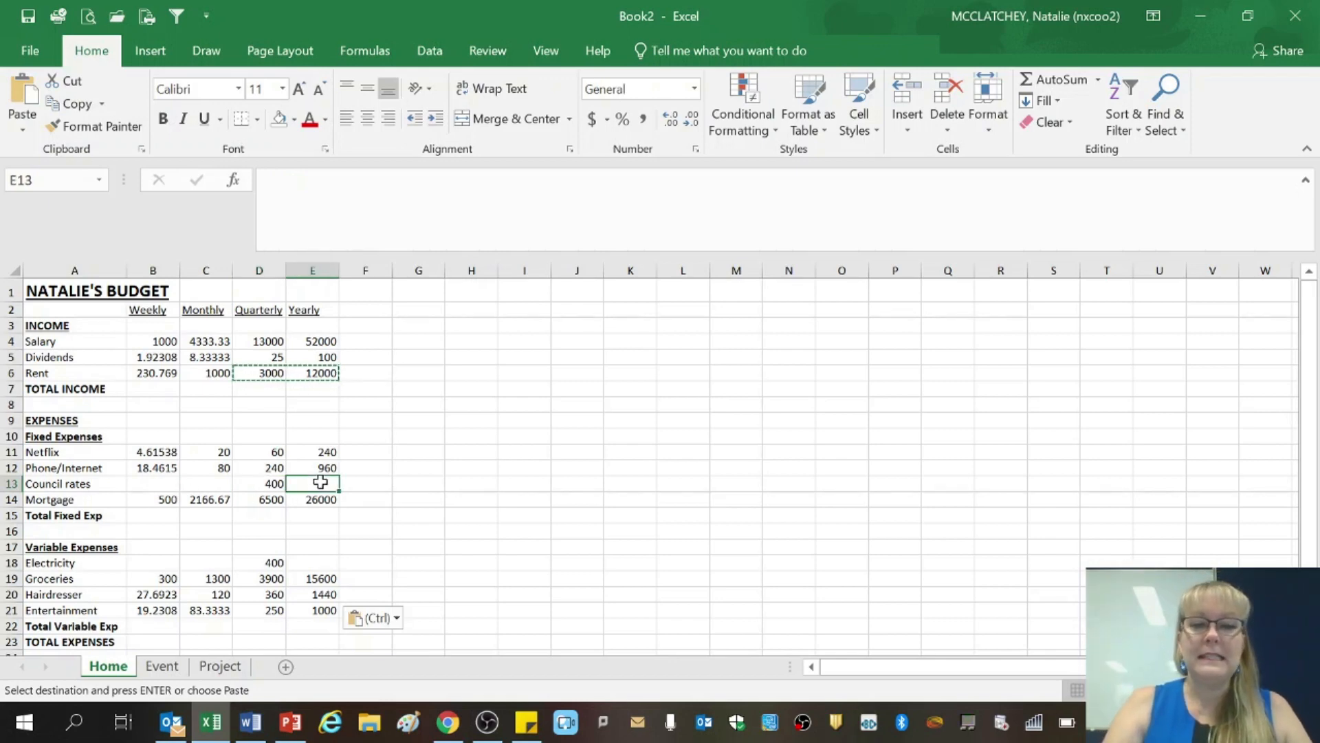
type("=")
left_click(264, 483)
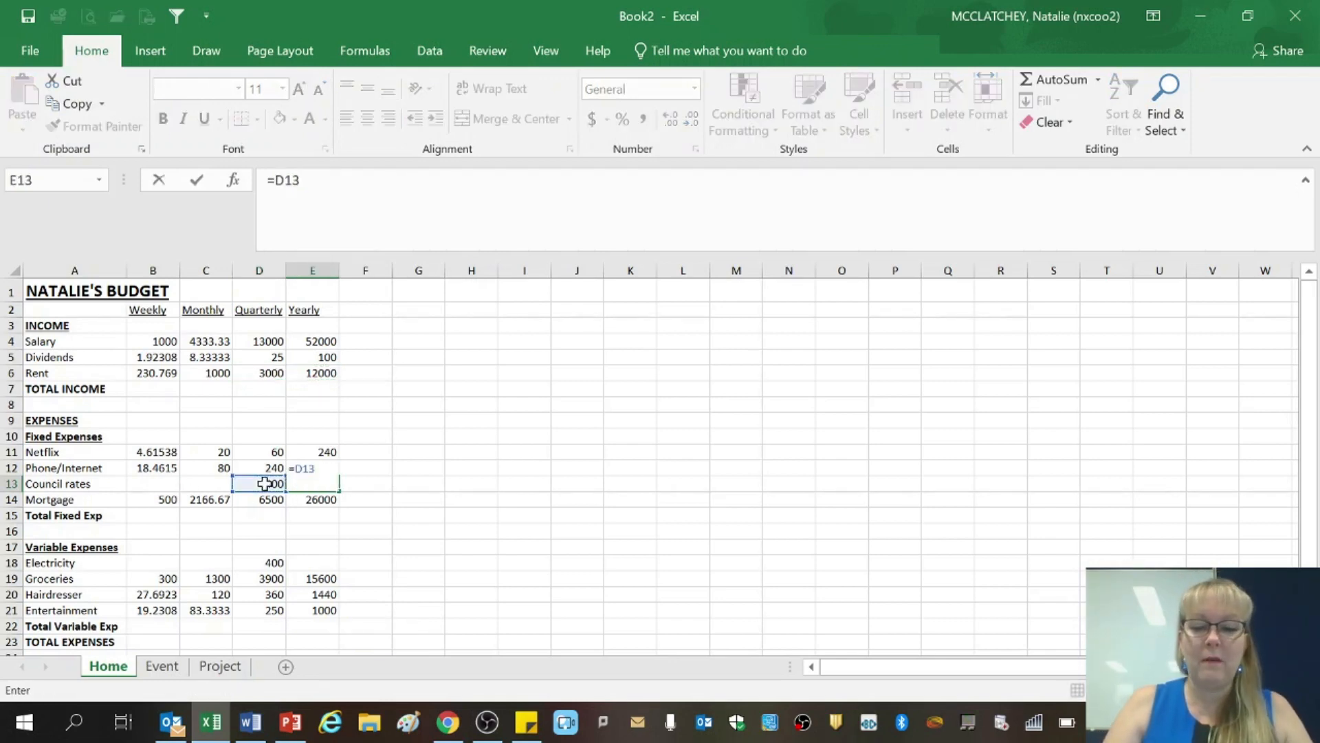
type("/")
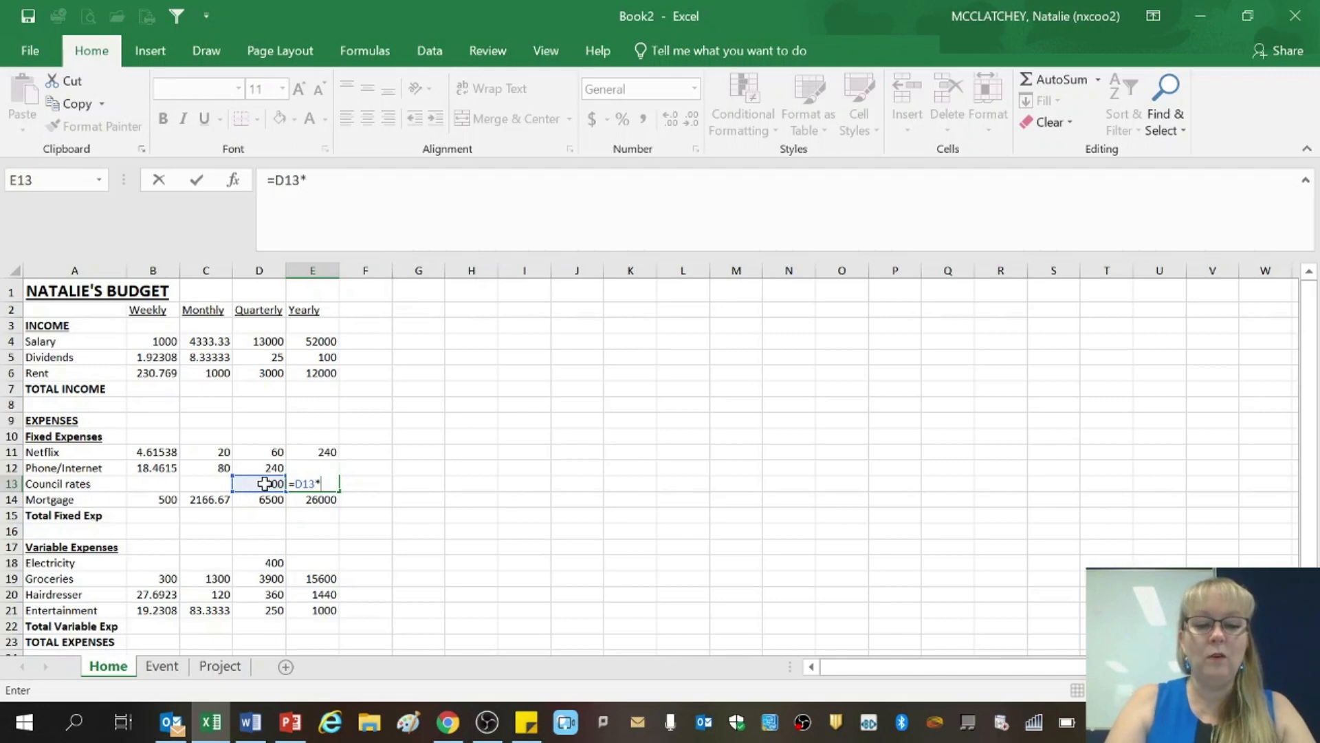
key("Return")
Calculate the monthly council rates in C13 with the formula =E13/12
left_click(204, 487)
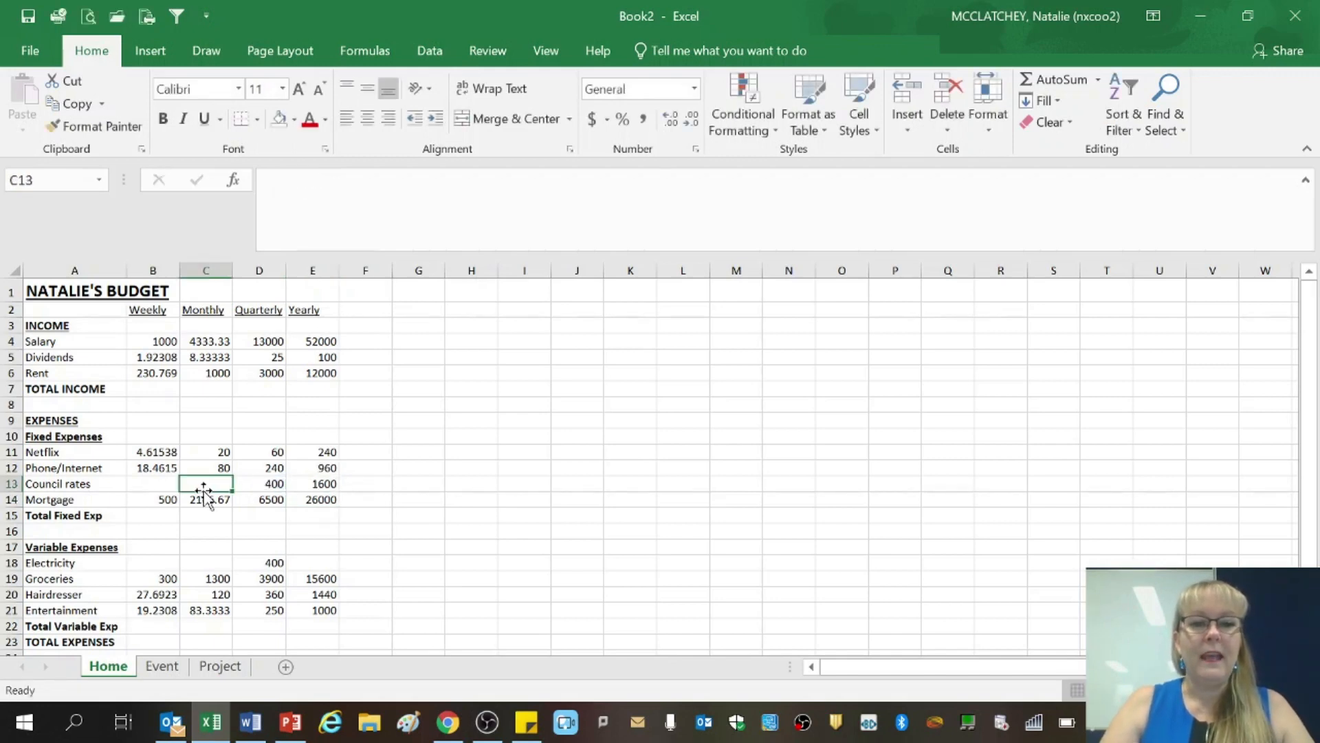
type("=")
left_click(300, 482)
type("/12")
key("Return")
Calculate the weekly council rates in B13 with the formula =E13/52
key("Up")
key("Left")
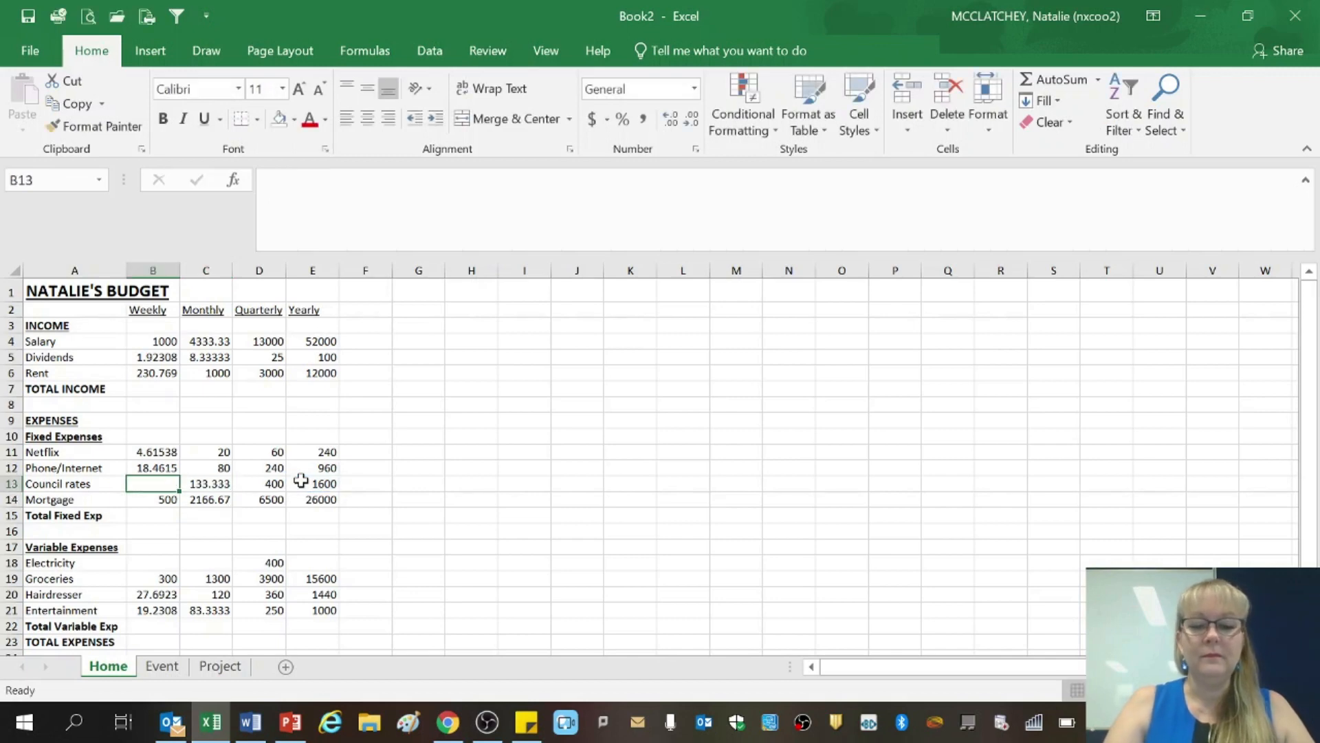
type("=")
left_click(323, 483)
type("/52")
key("Return")
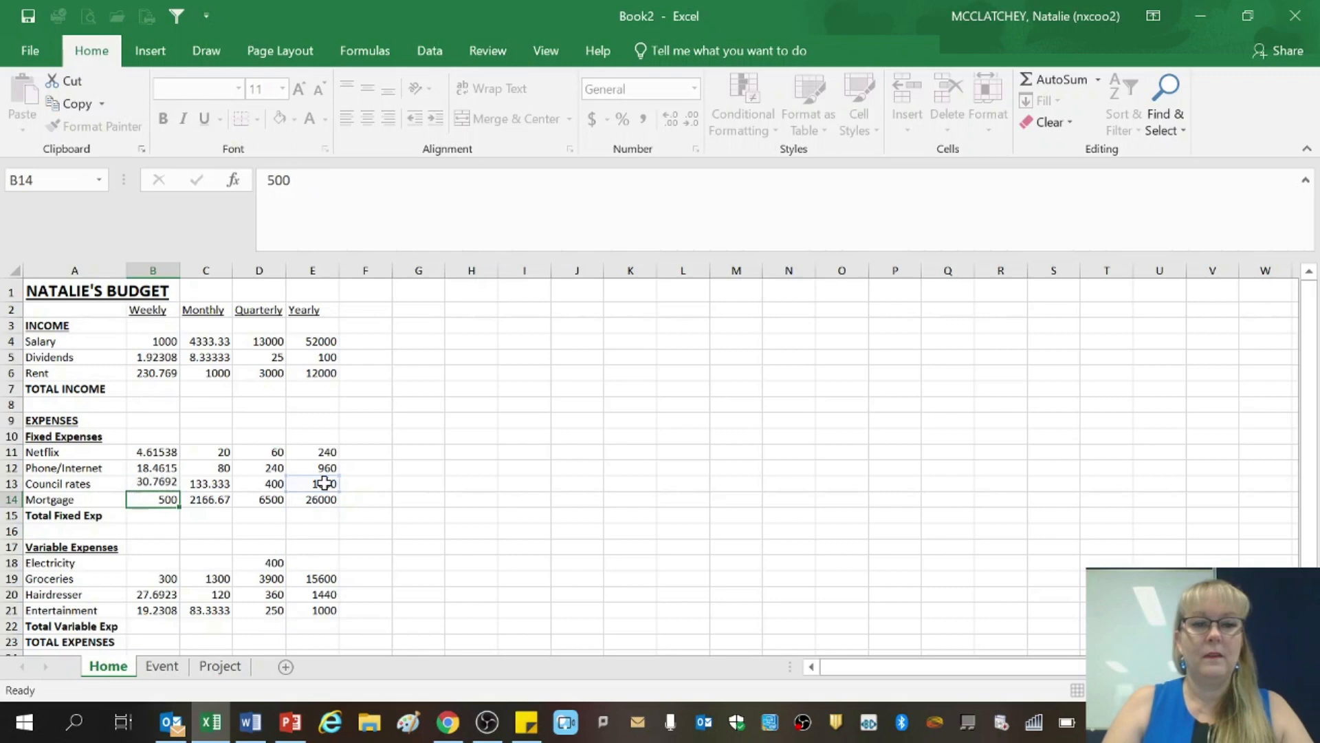
Copy the council rates row B13:E13 to the Electricity row at B18:E18
left_click_drag(163, 485, 305, 484)
key("ctrl+c")
key("Down")
key("Down")
key("Down")
key("Down")
key("Down")
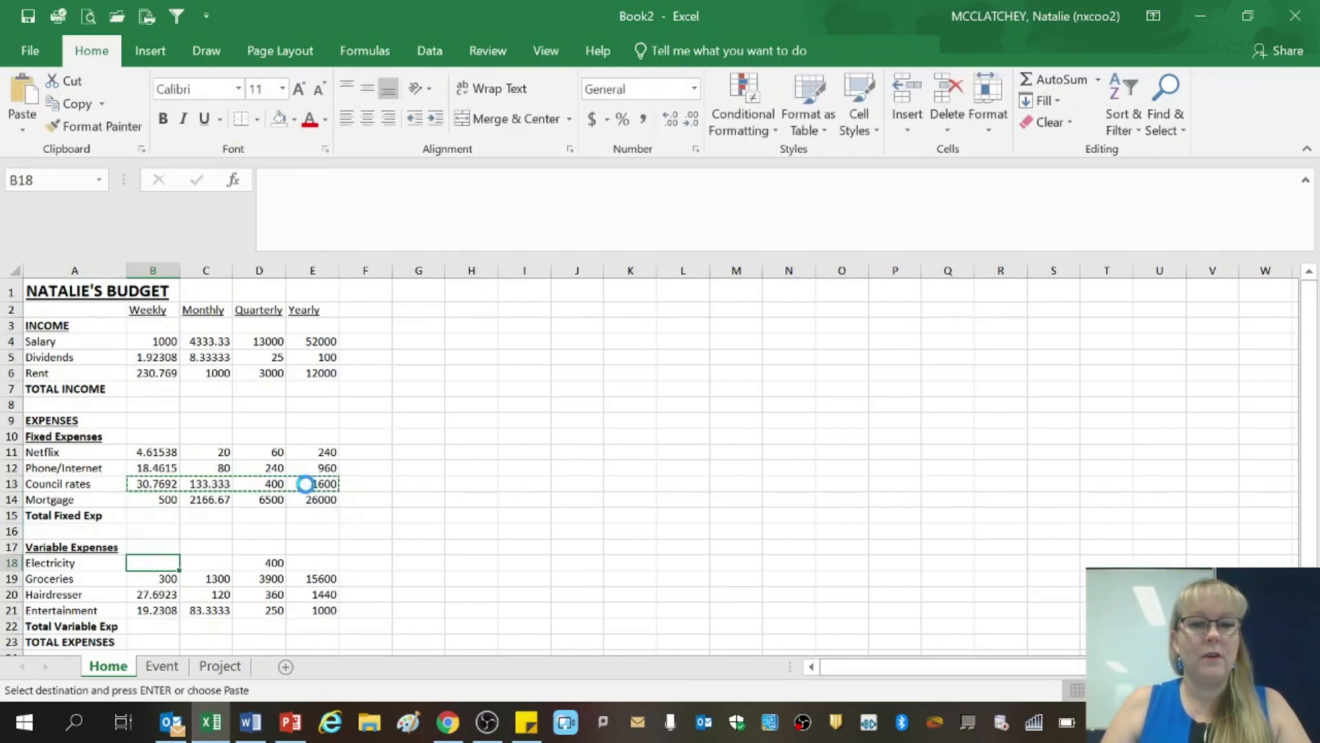
key("ctrl+v")
key("Escape")
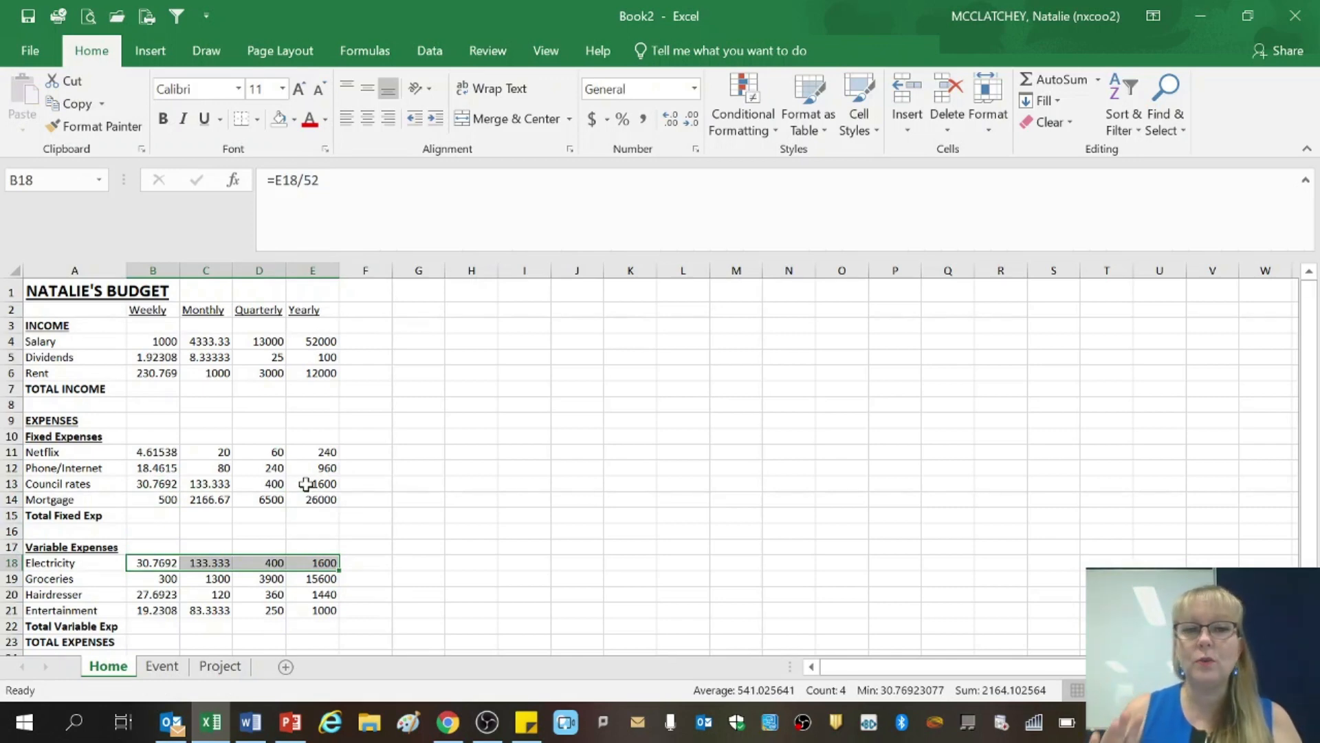
Total the weekly income in B7 with =SUM(B4:B6) and fill the formula across to E7
left_click(163, 388)
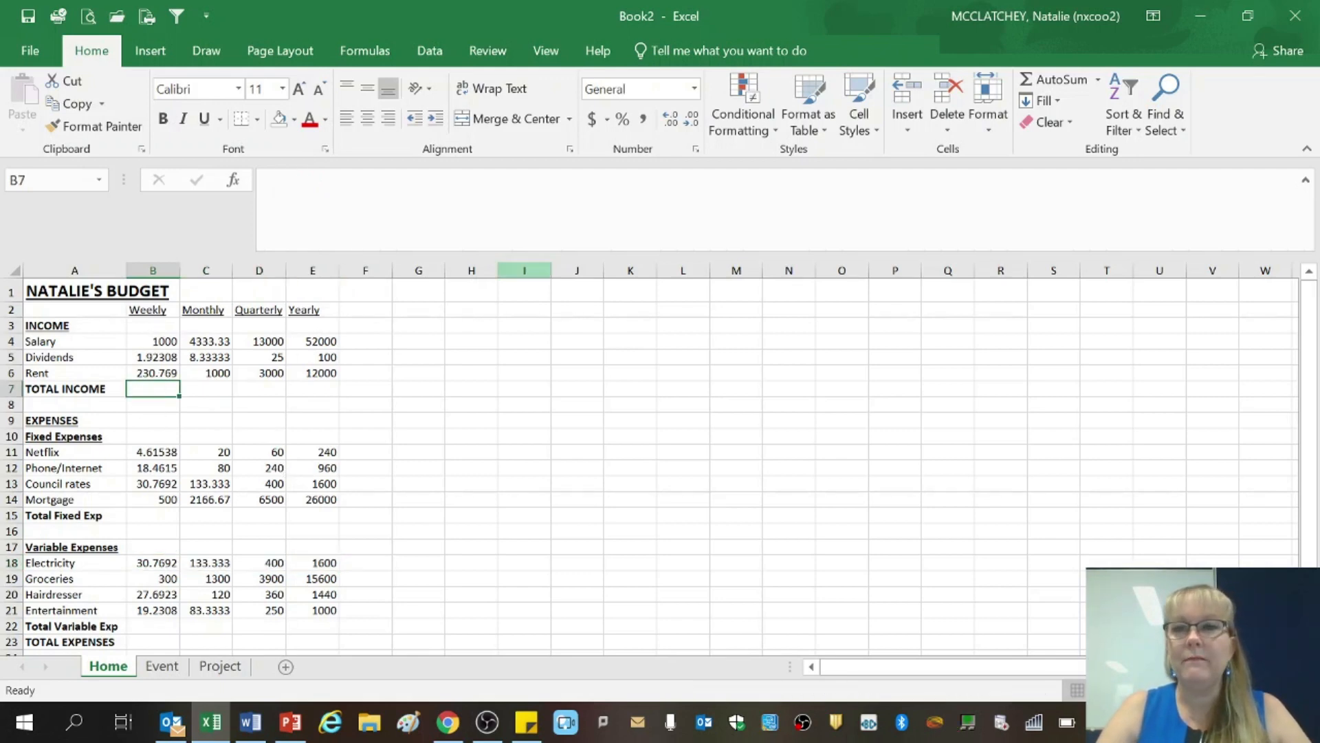
left_click(1060, 82)
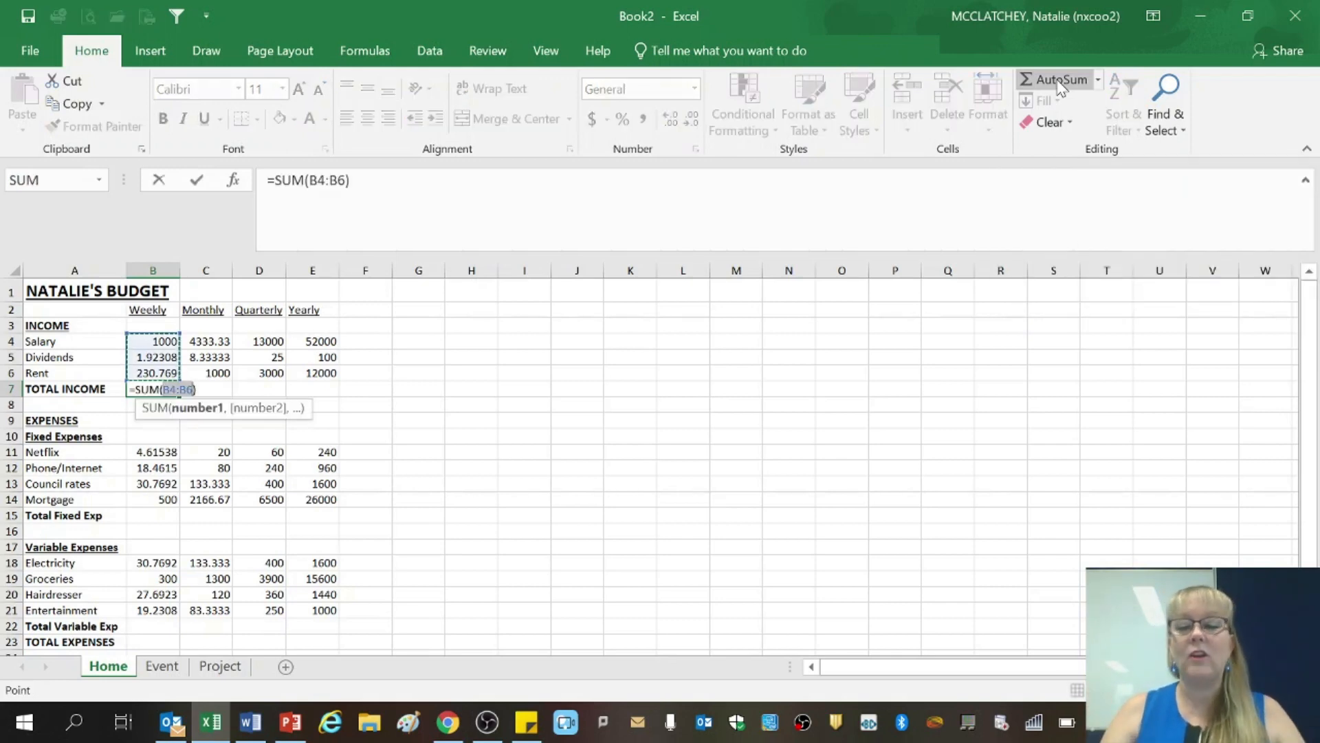
key("Return")
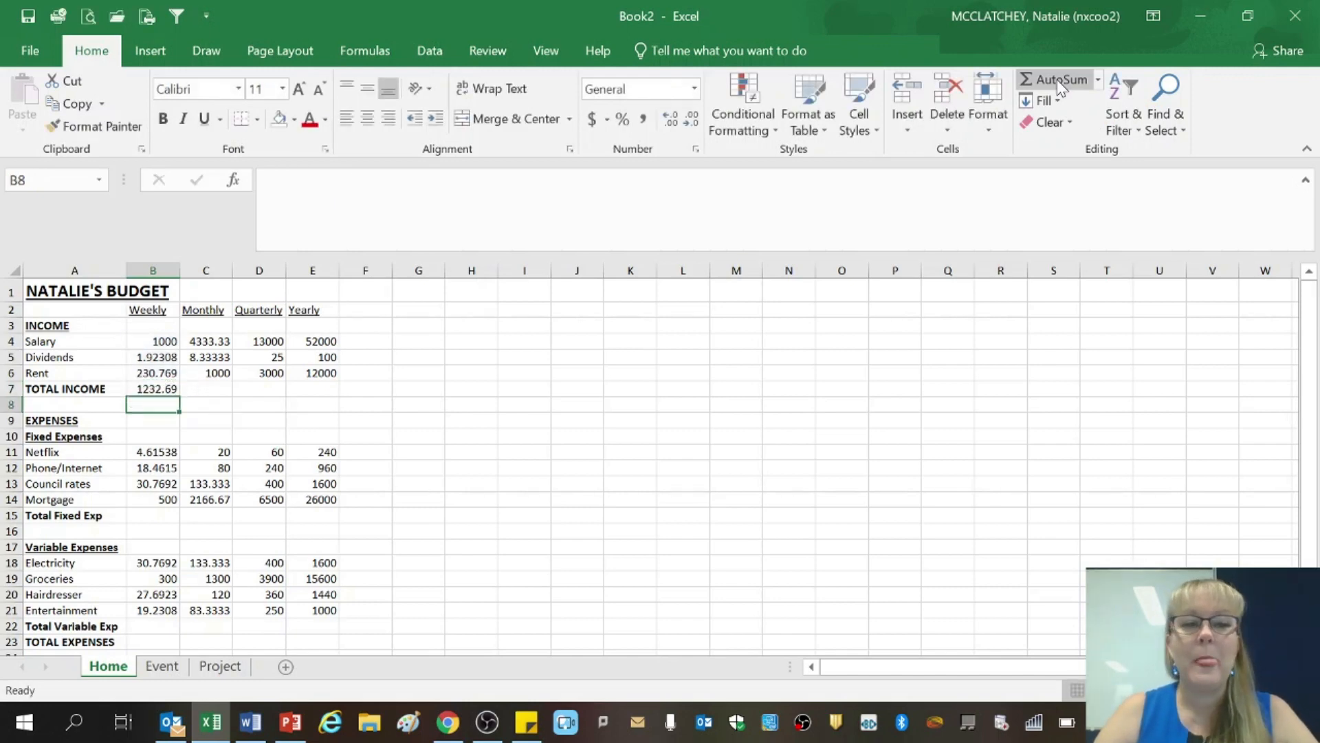
left_click(158, 386)
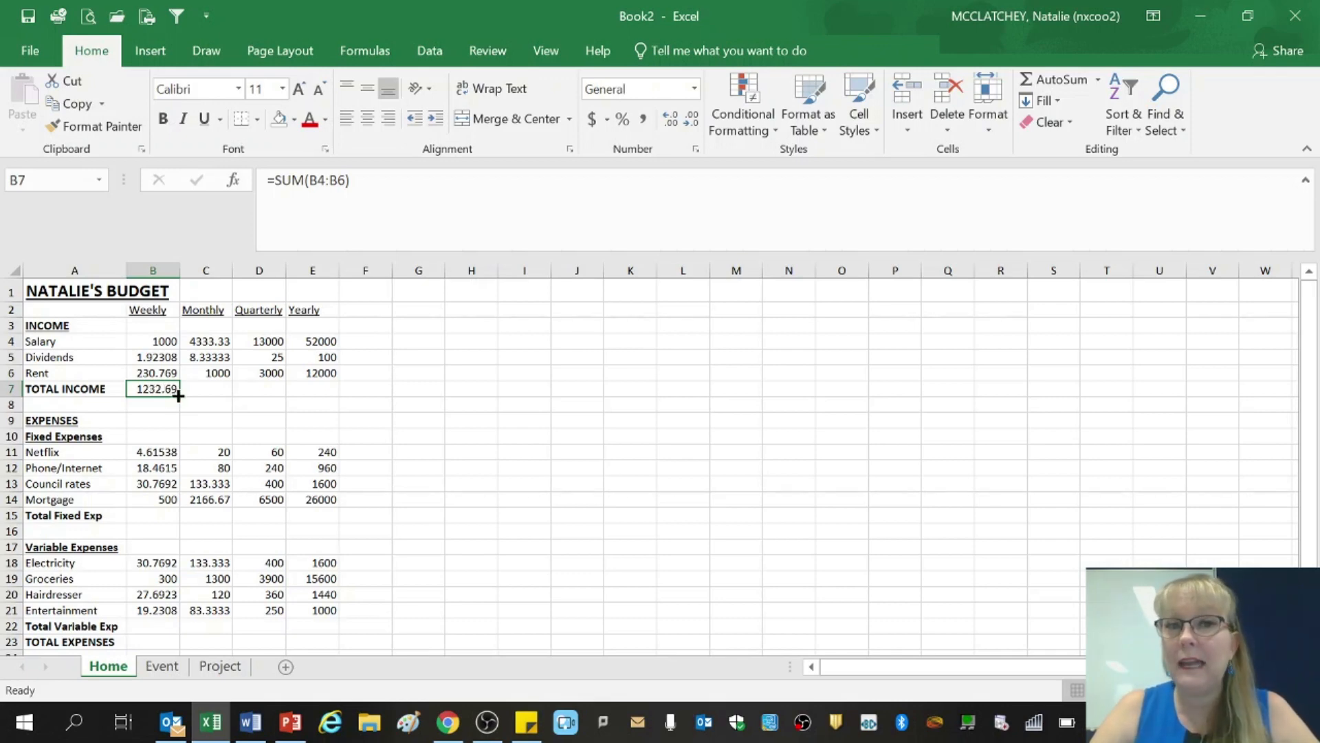
left_click_drag(178, 395, 330, 389)
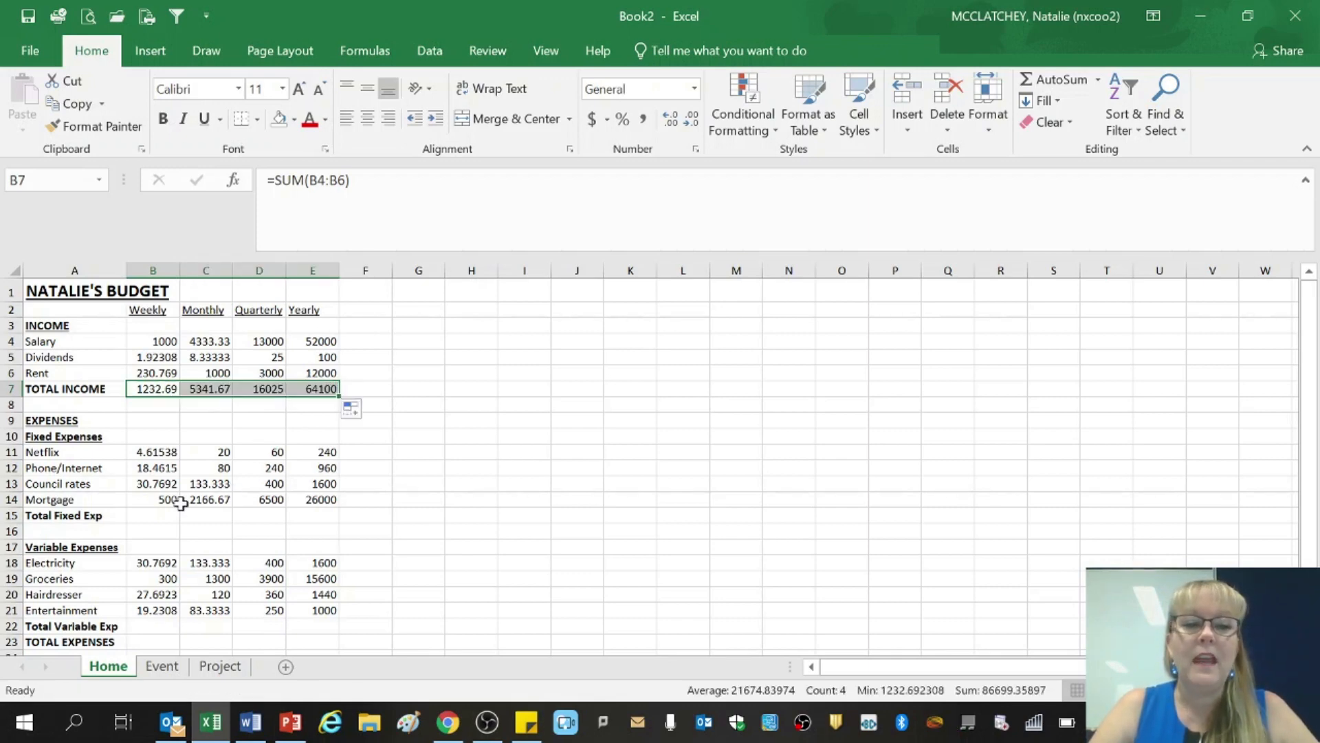
Total the weekly fixed expenses in B15 with =SUM(B11:B14) and fill the formula across to E15
left_click(165, 516)
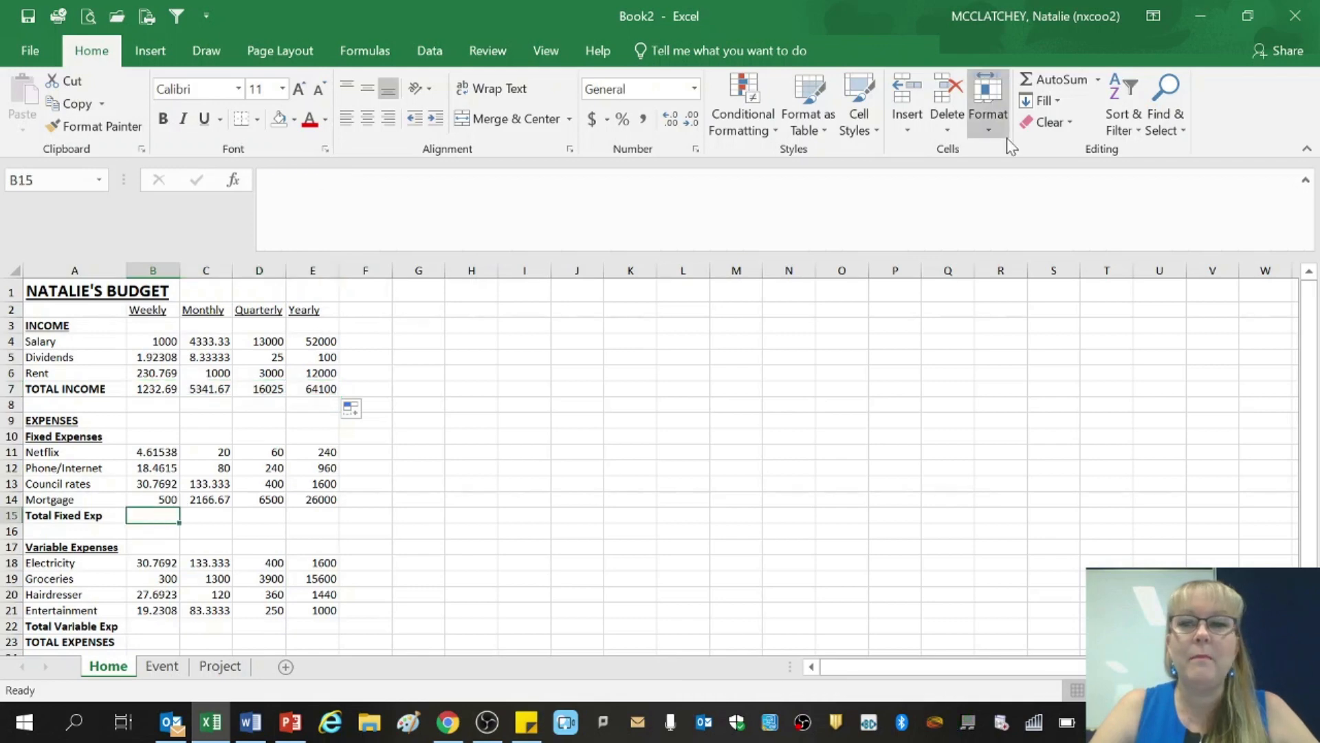
left_click(1052, 80)
key("Return")
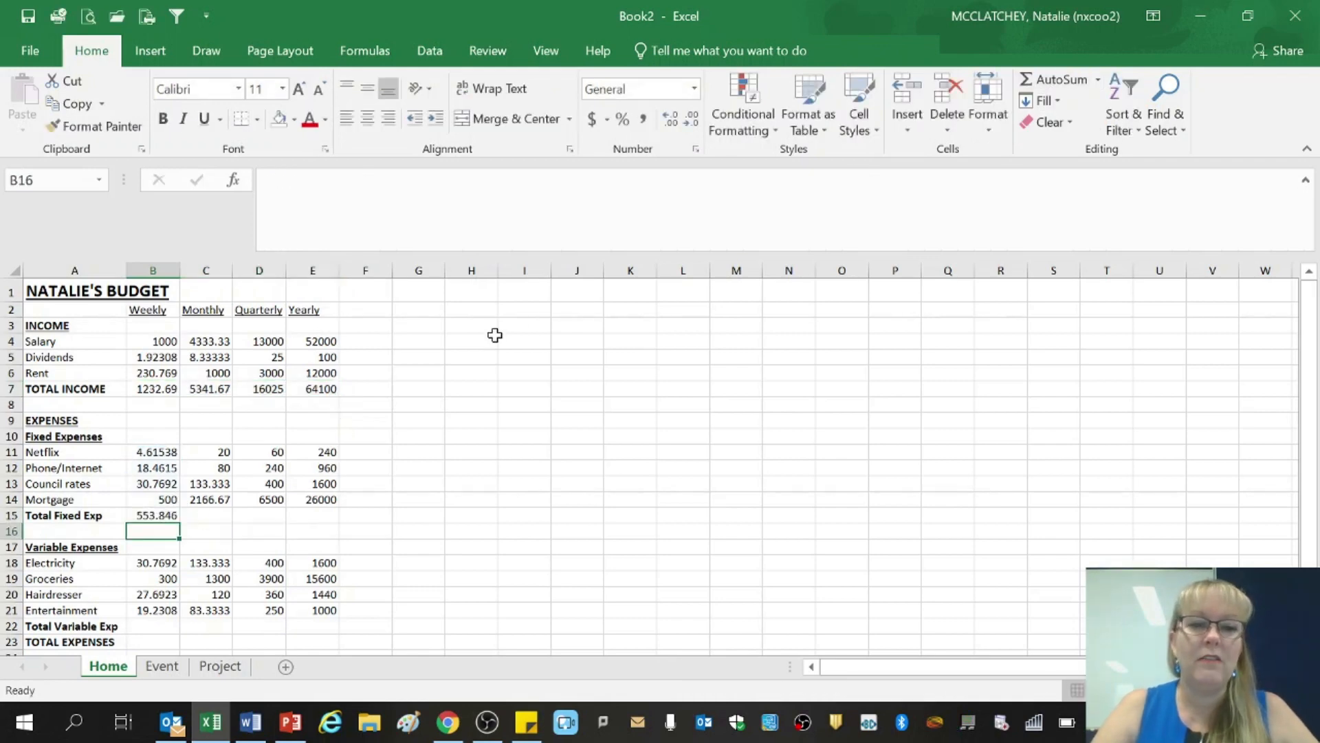
left_click(168, 516)
left_click_drag(178, 522, 321, 527)
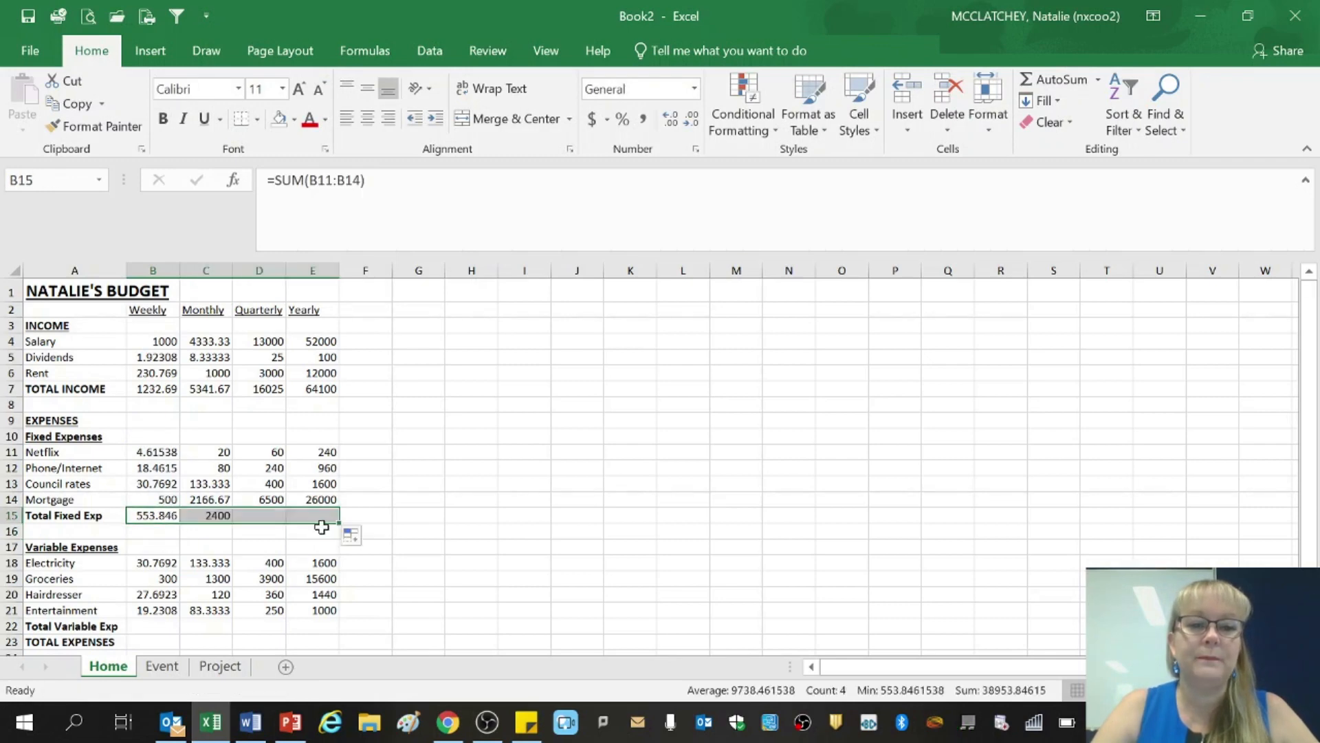
Total the weekly variable expenses in B22 with =SUM(B18:B21) and fill the formula across to E22
left_click(166, 624)
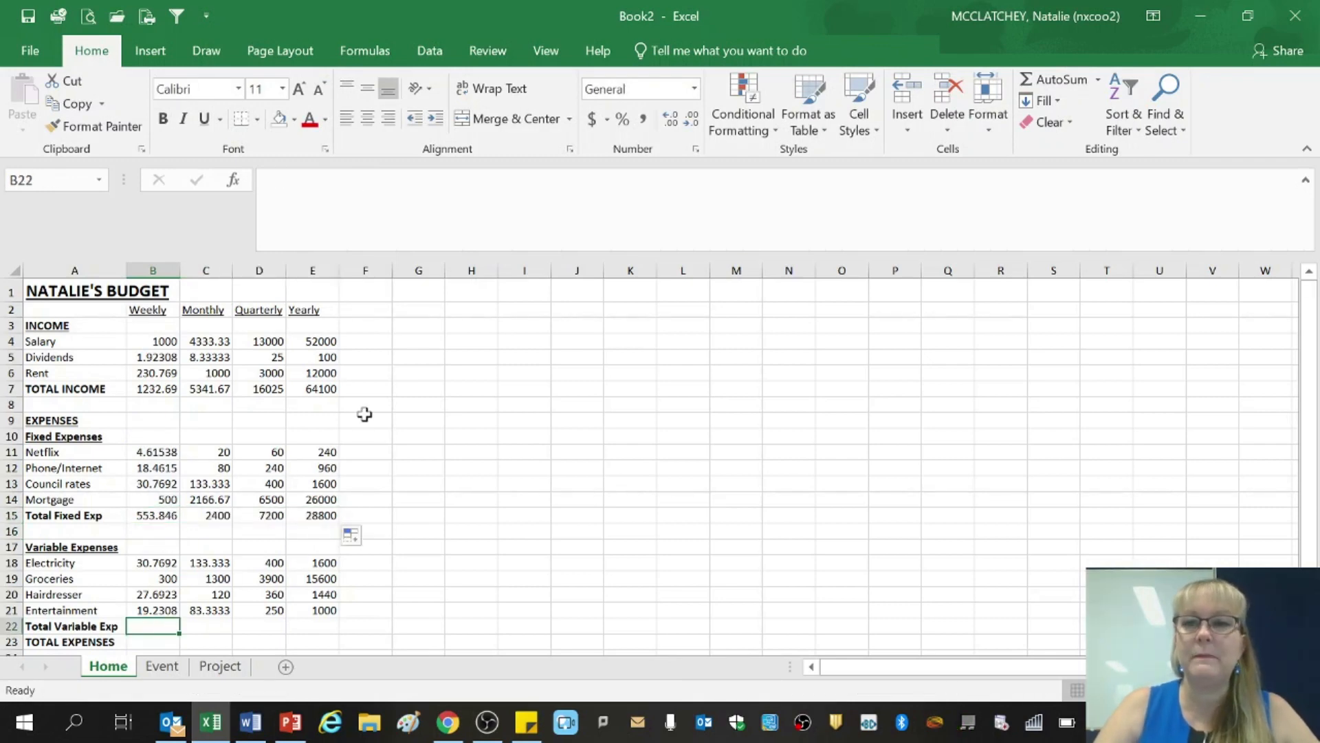
left_click(1052, 80)
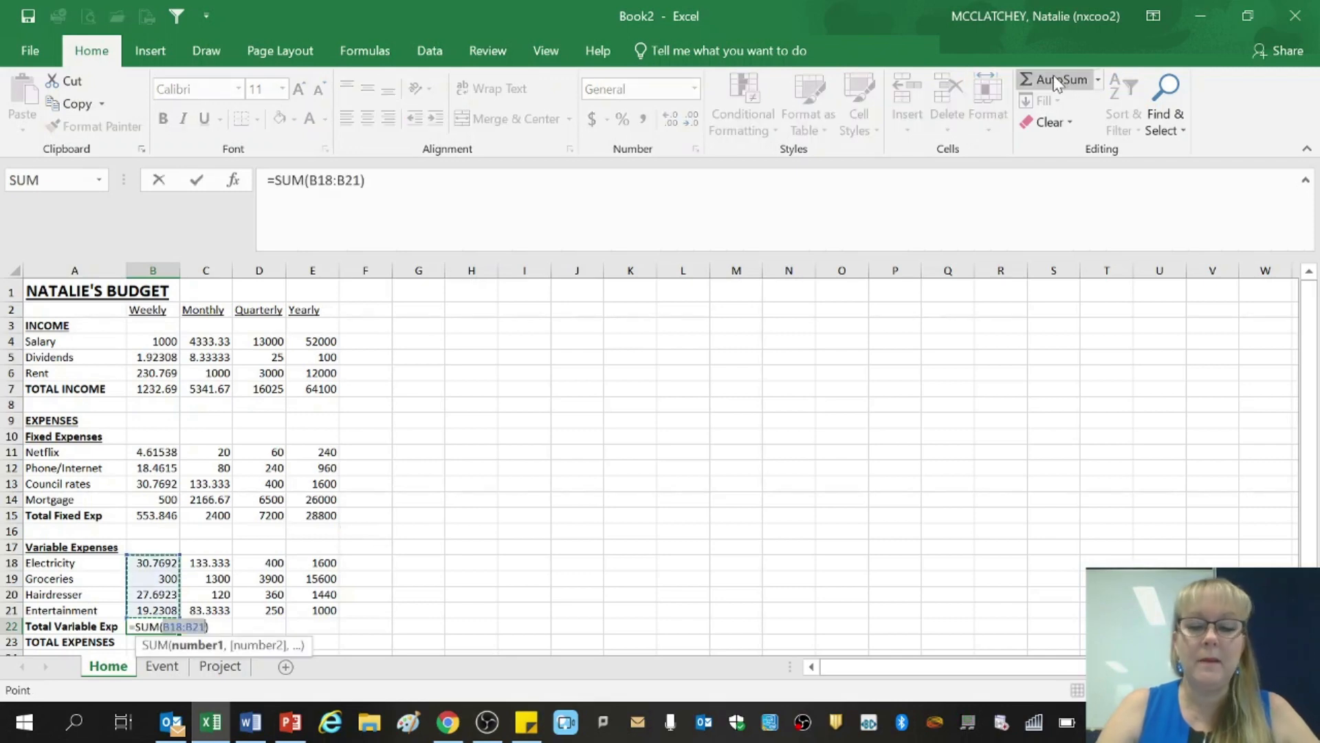
key("Return")
left_click(168, 623)
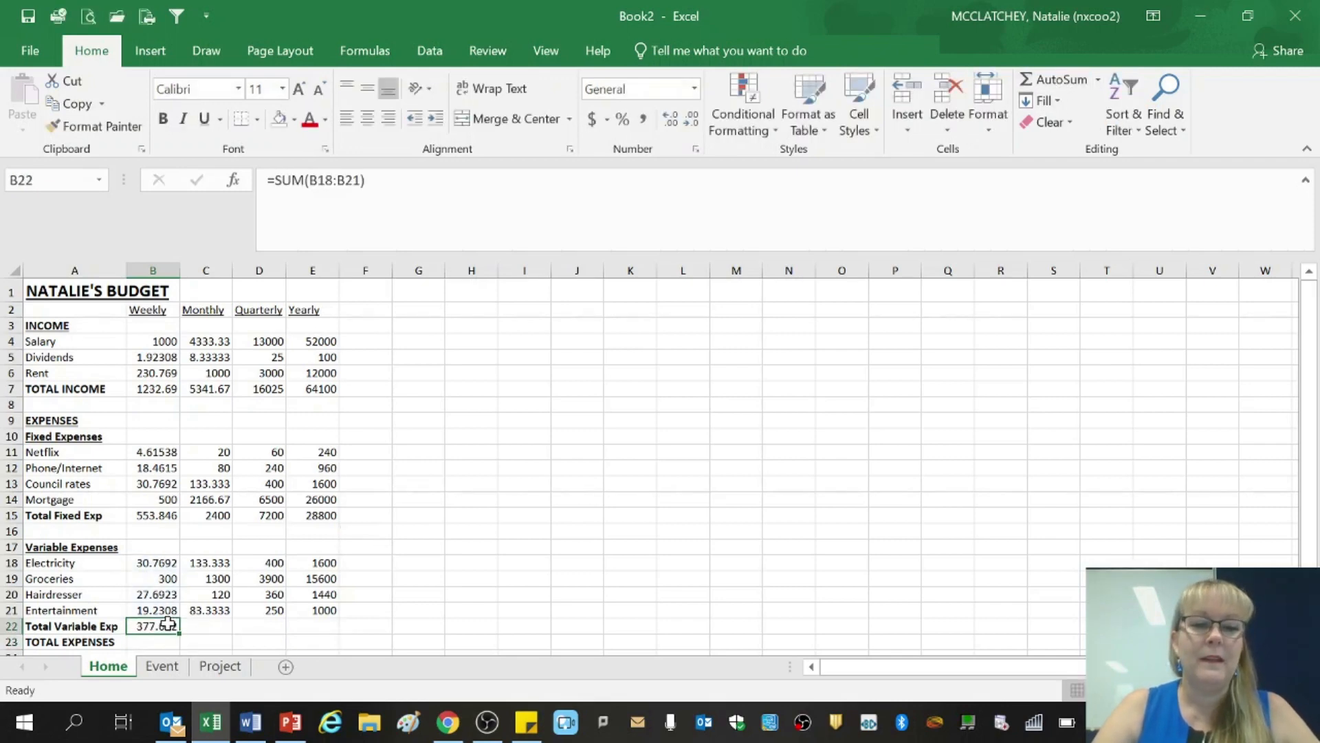
left_click_drag(180, 632, 344, 628)
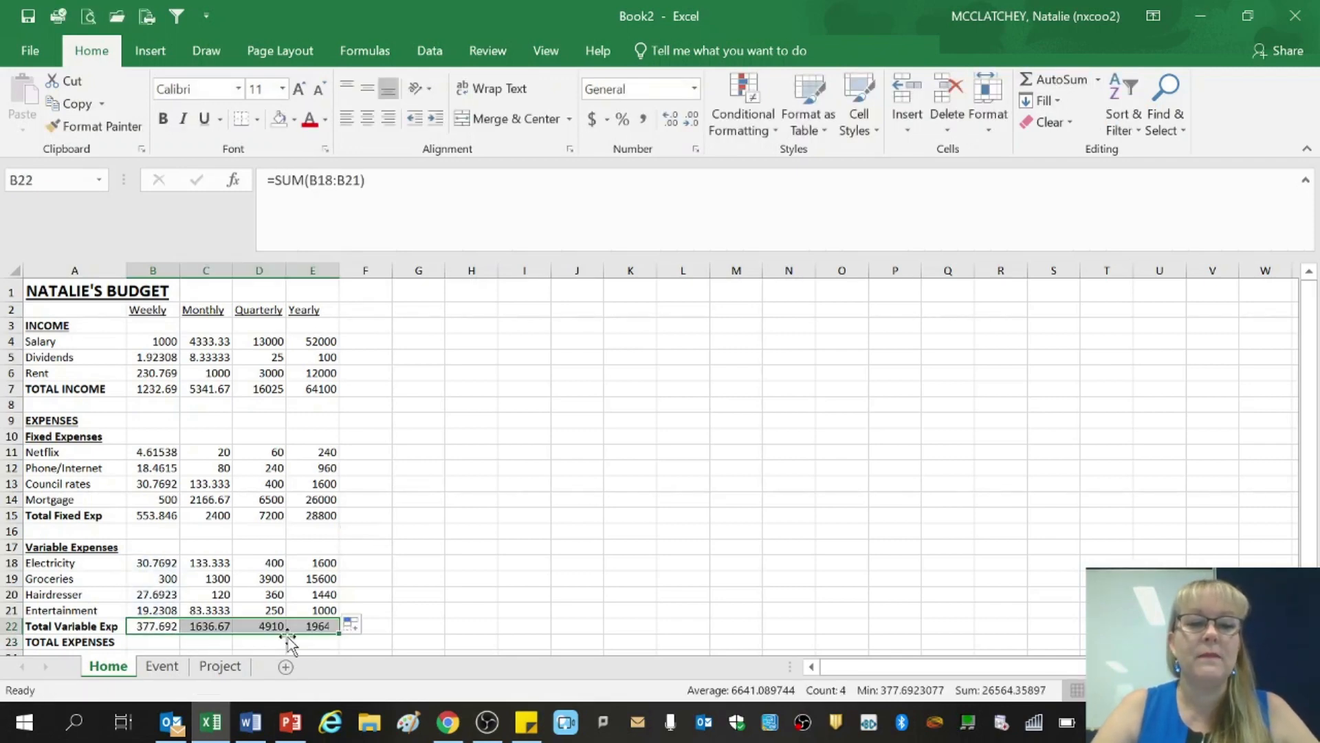
Calculate the weekly TOTAL EXPENSES in B23 with the formula =B15+B21
left_click(150, 644)
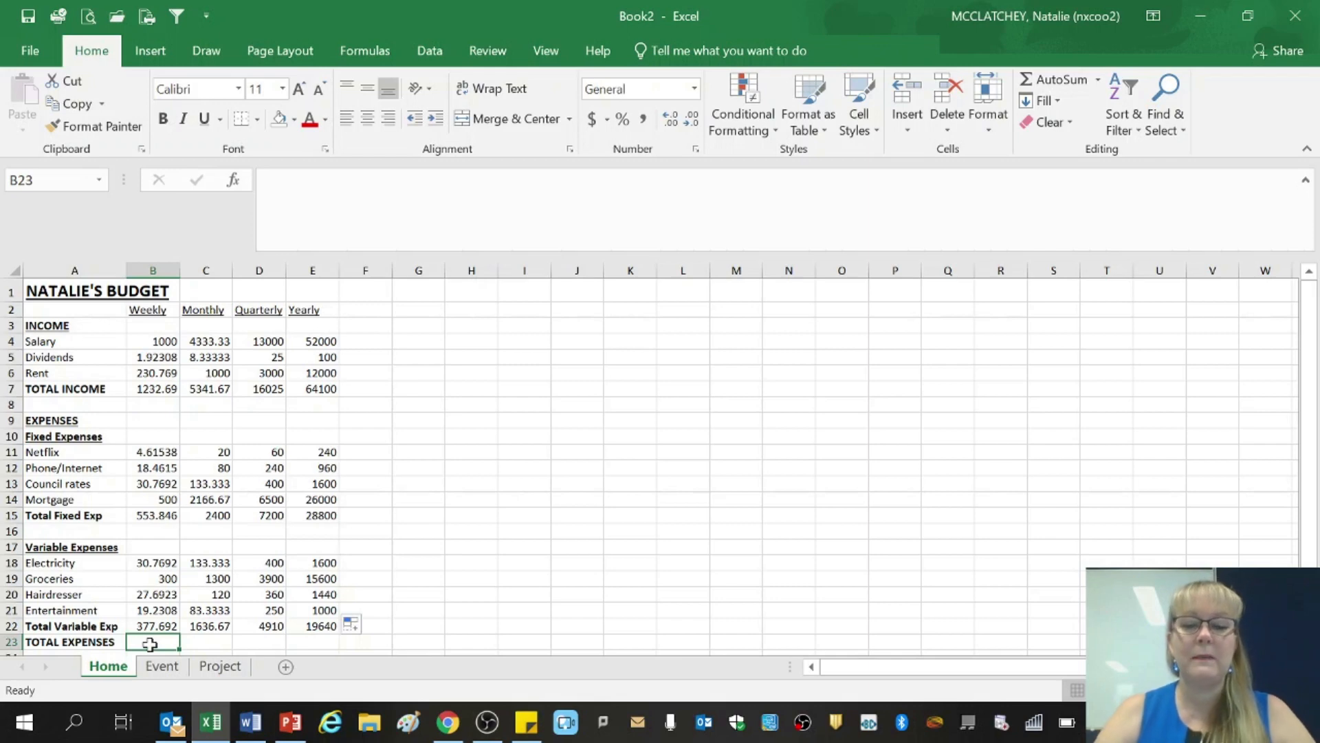
type("=")
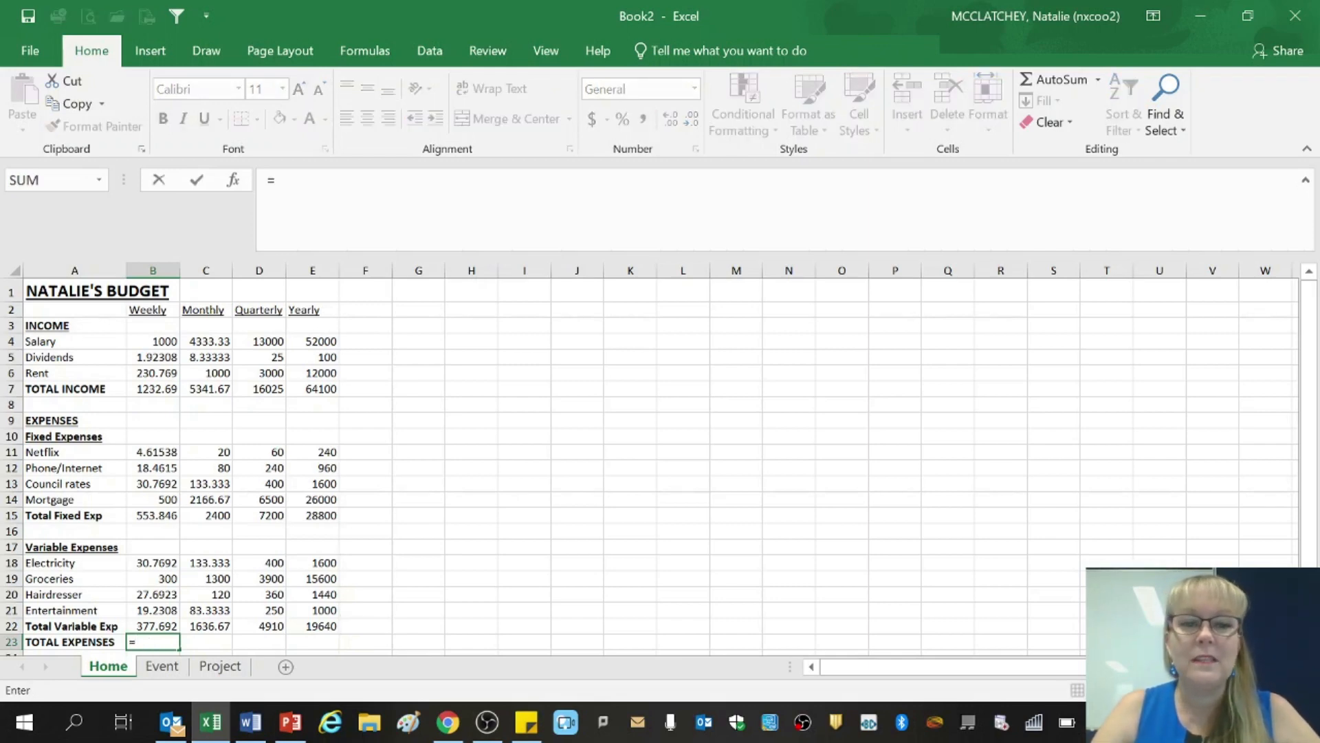
left_click(143, 515)
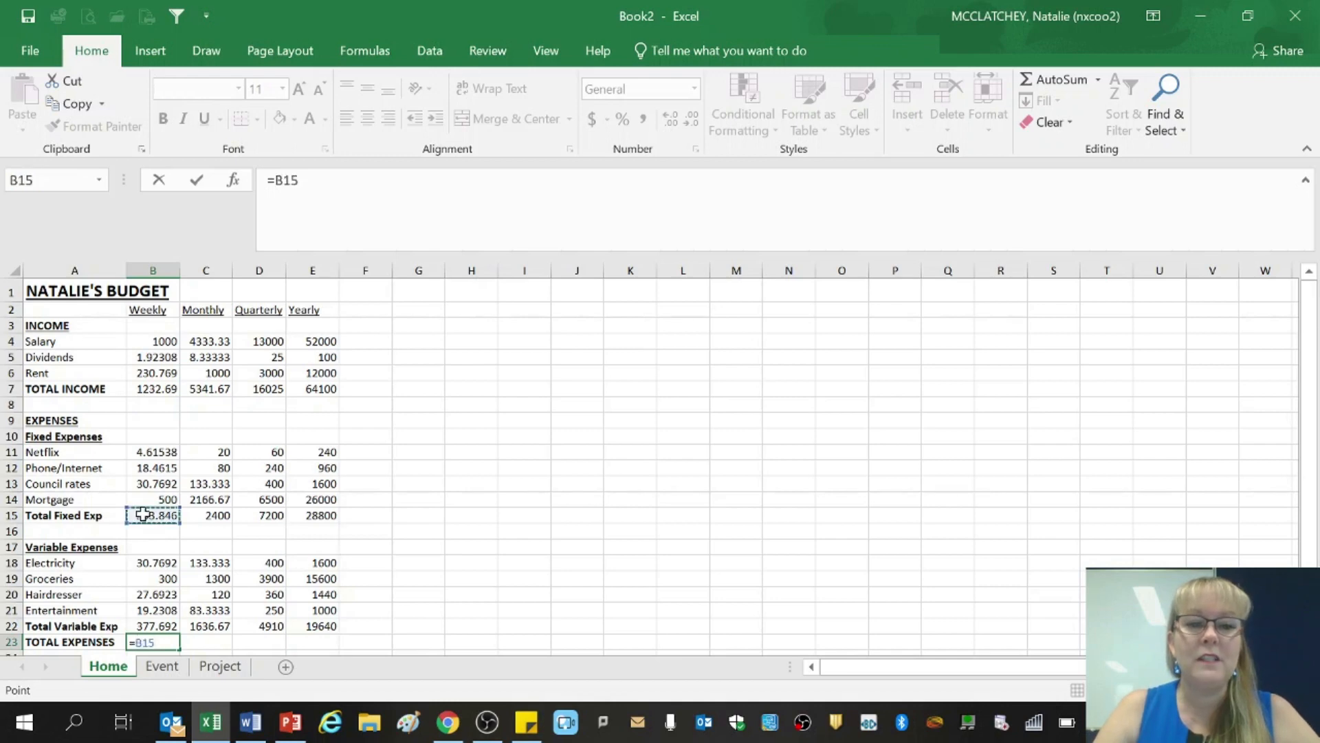
type("+")
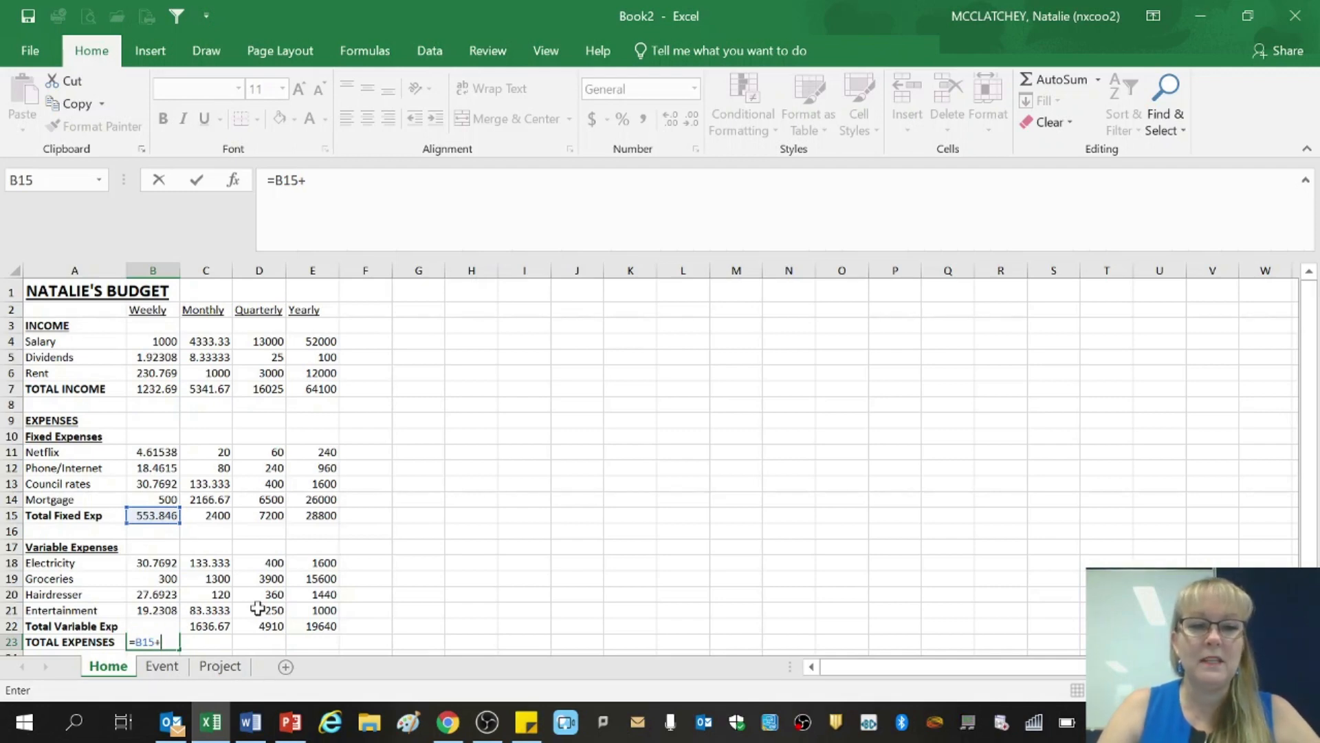
key("Down")
key("Down")
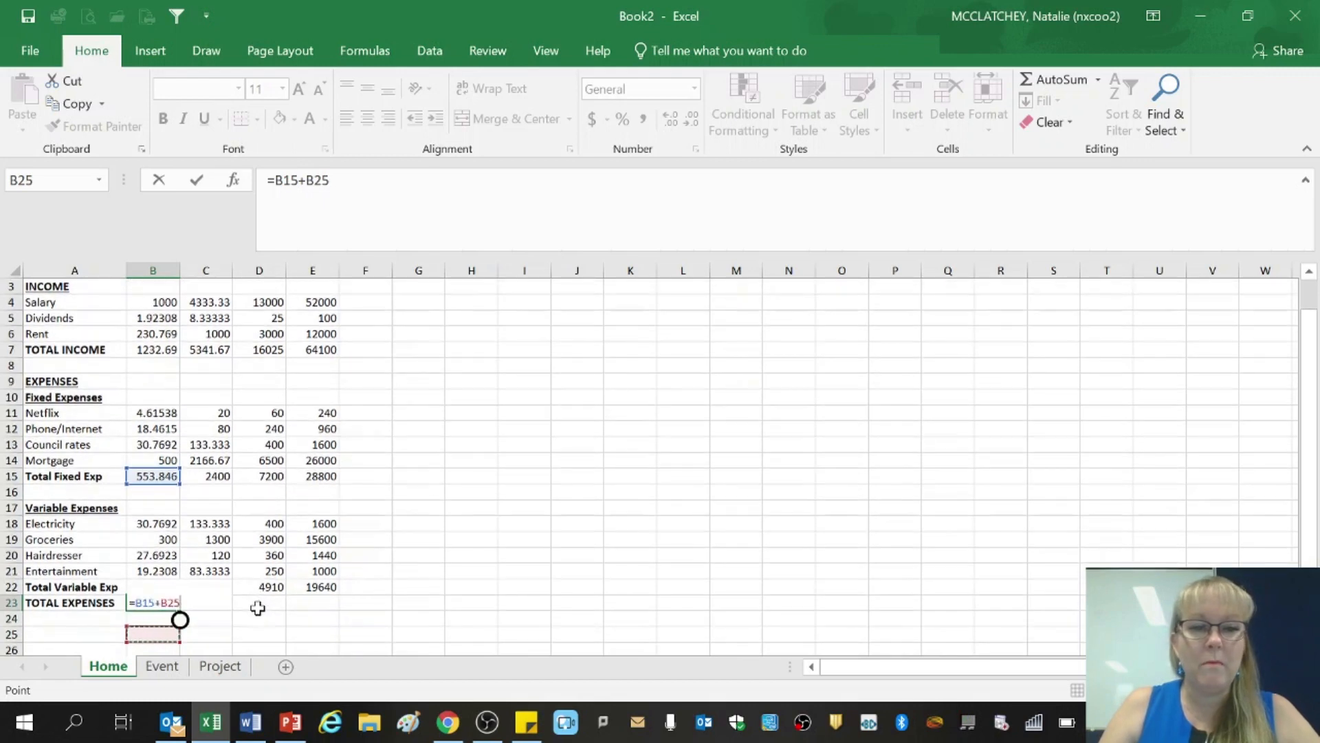
key("Up")
key("Up")
key("Up")
key("Up")
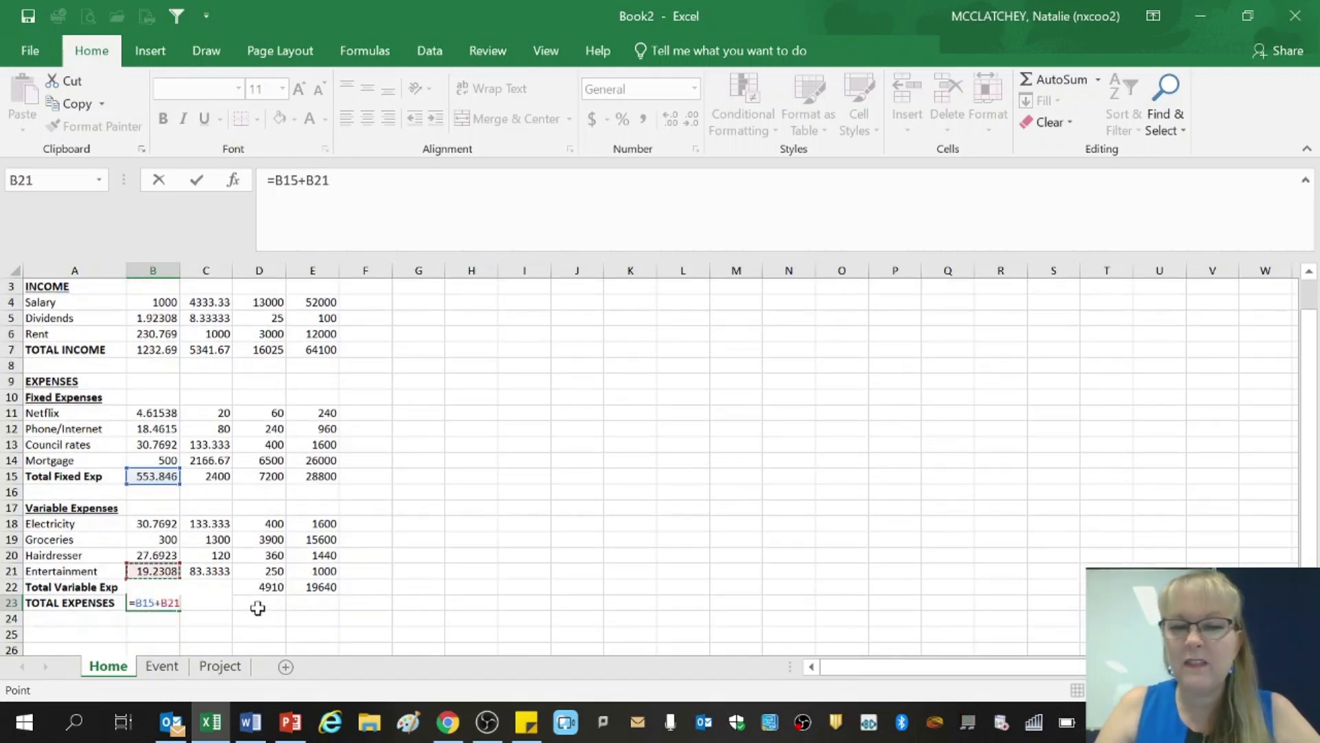
key("Return")
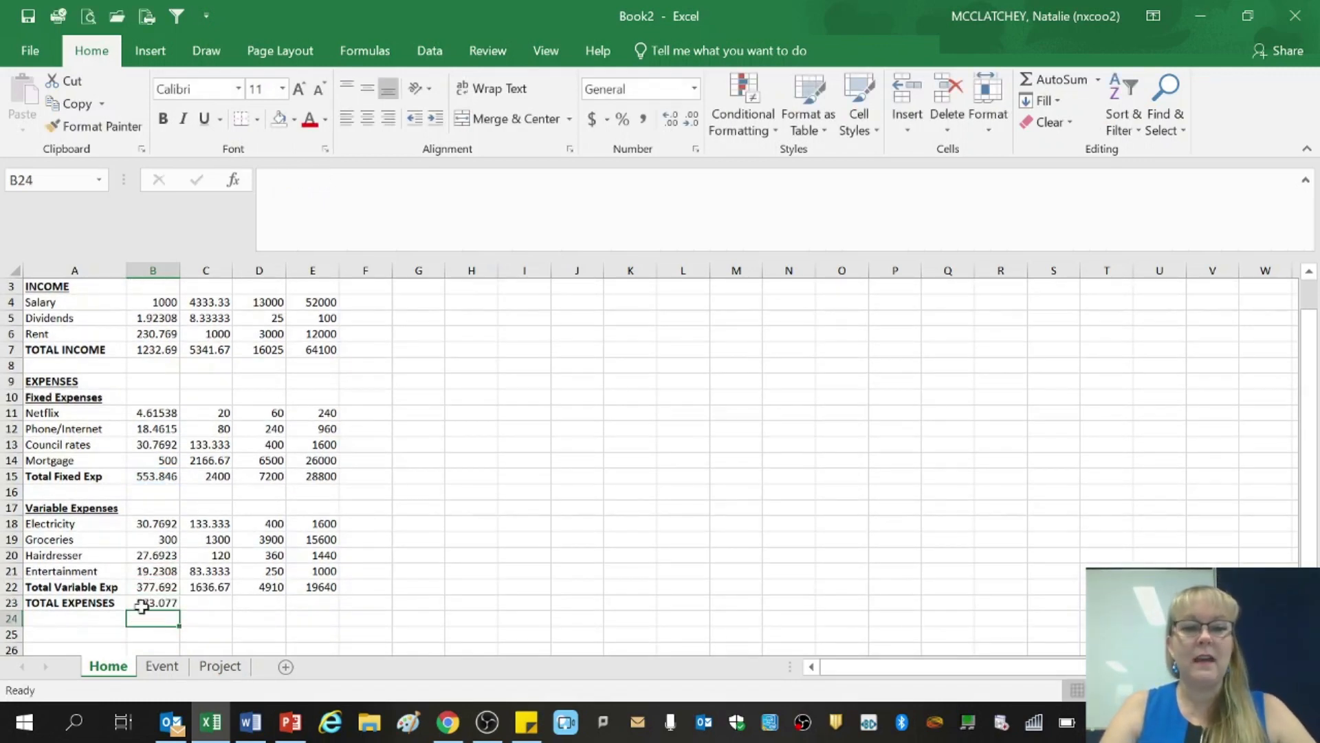
Fill the TOTAL EXPENSES formula from B23 across to E23
left_click(141, 604)
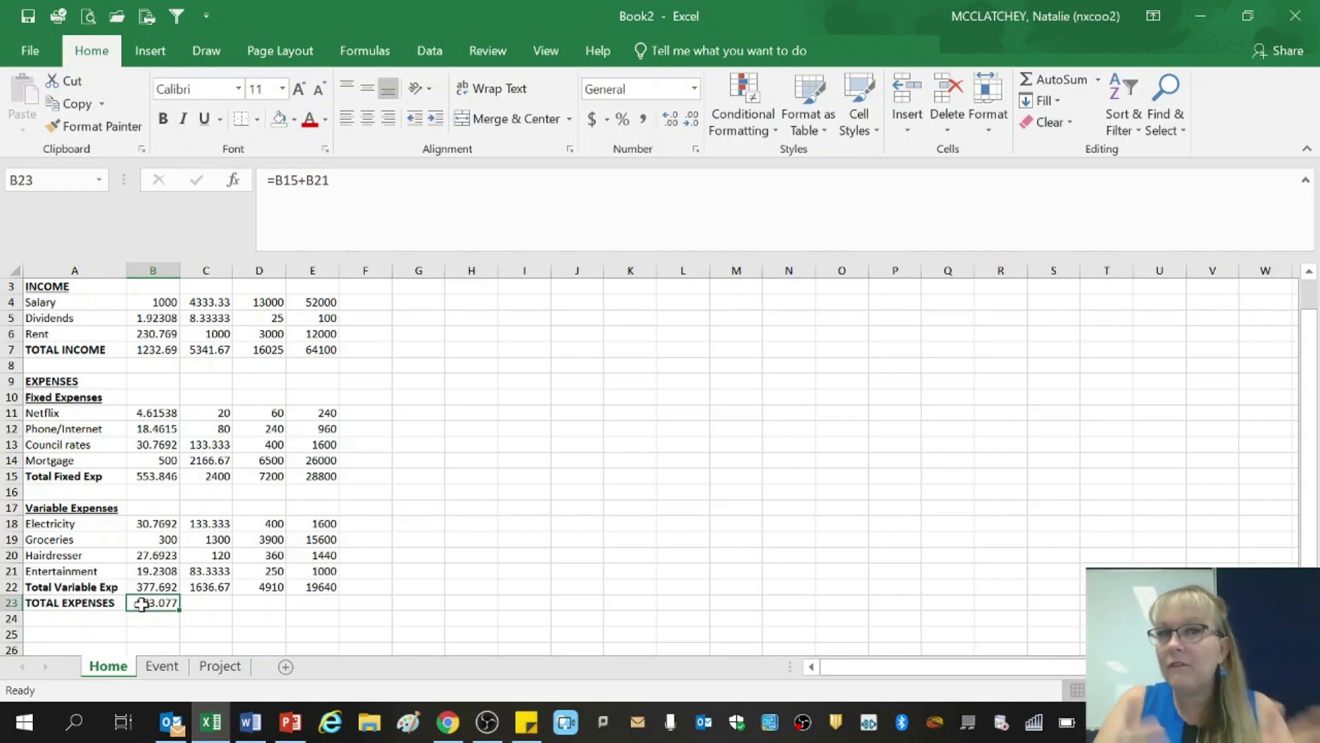
left_click_drag(180, 609, 329, 600)
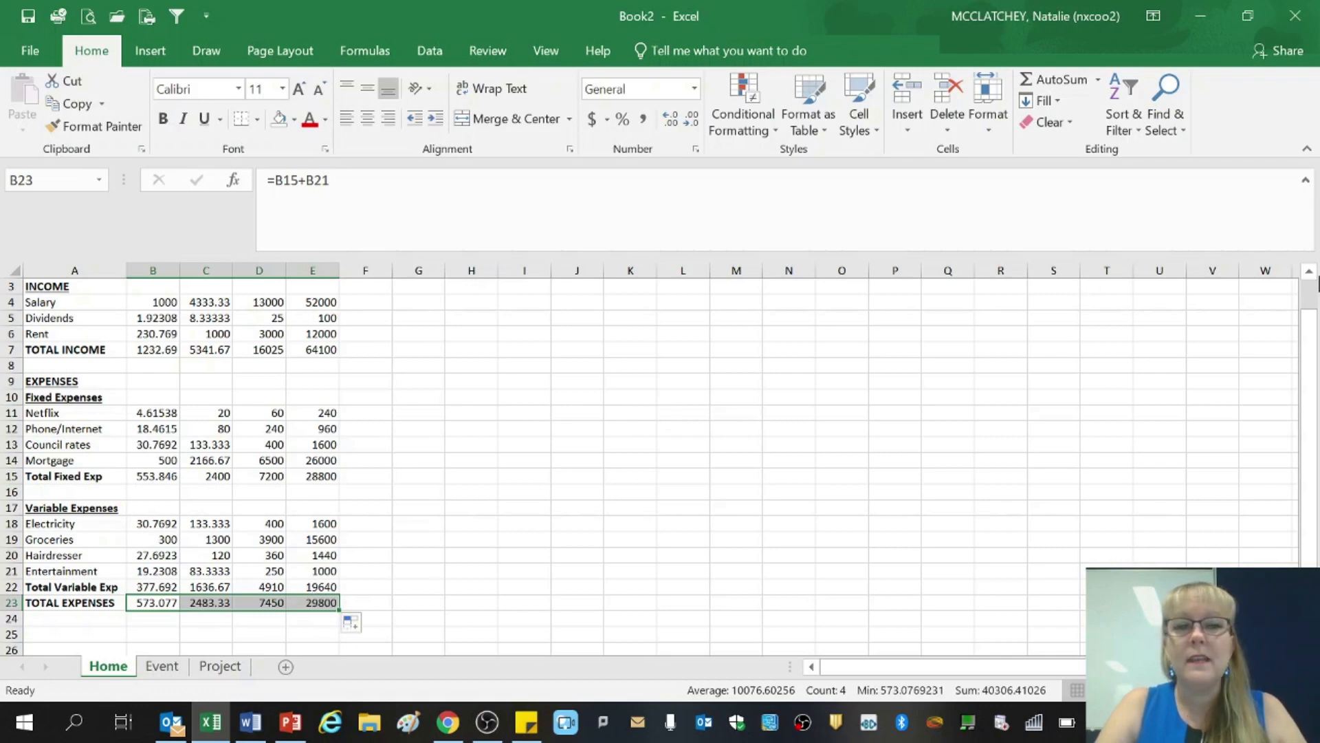
left_click(1309, 273)
left_click(1309, 273)
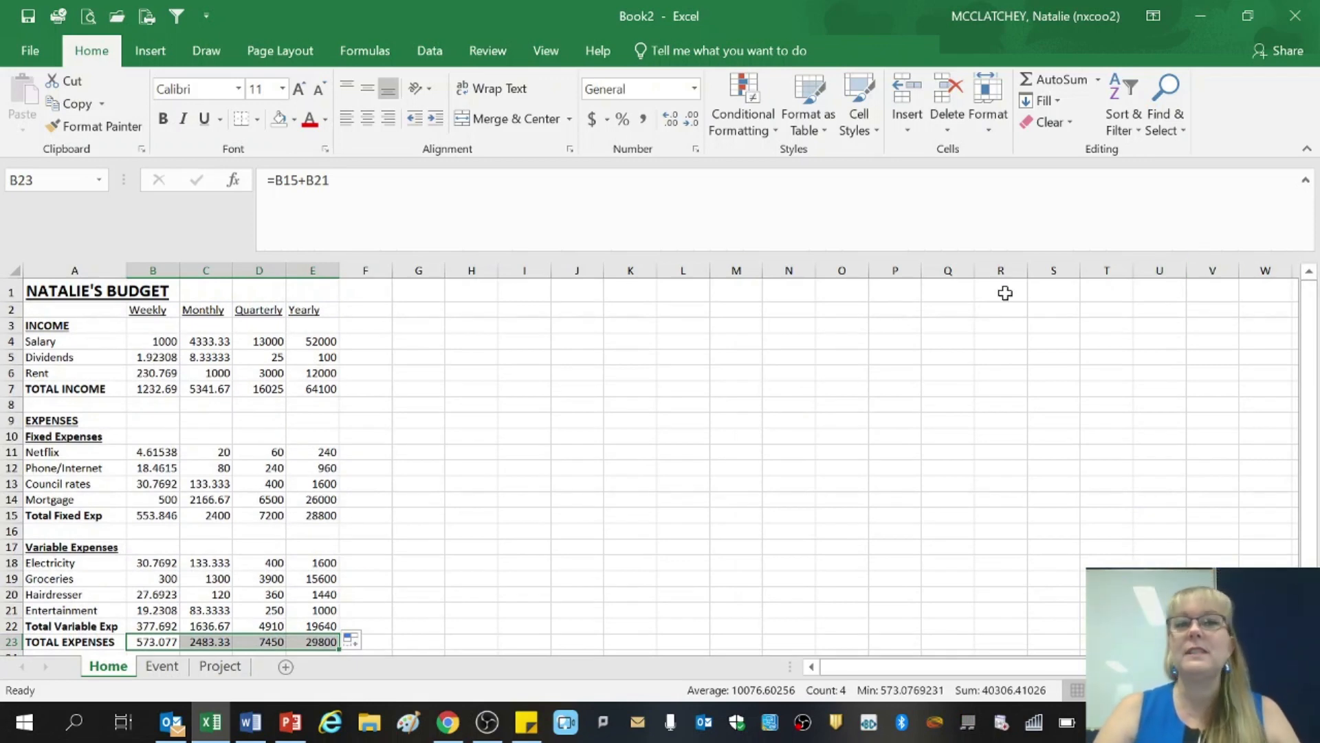
Freeze the panes at cell B3 so rows 1 and 2 and column A stay in view
left_click(148, 327)
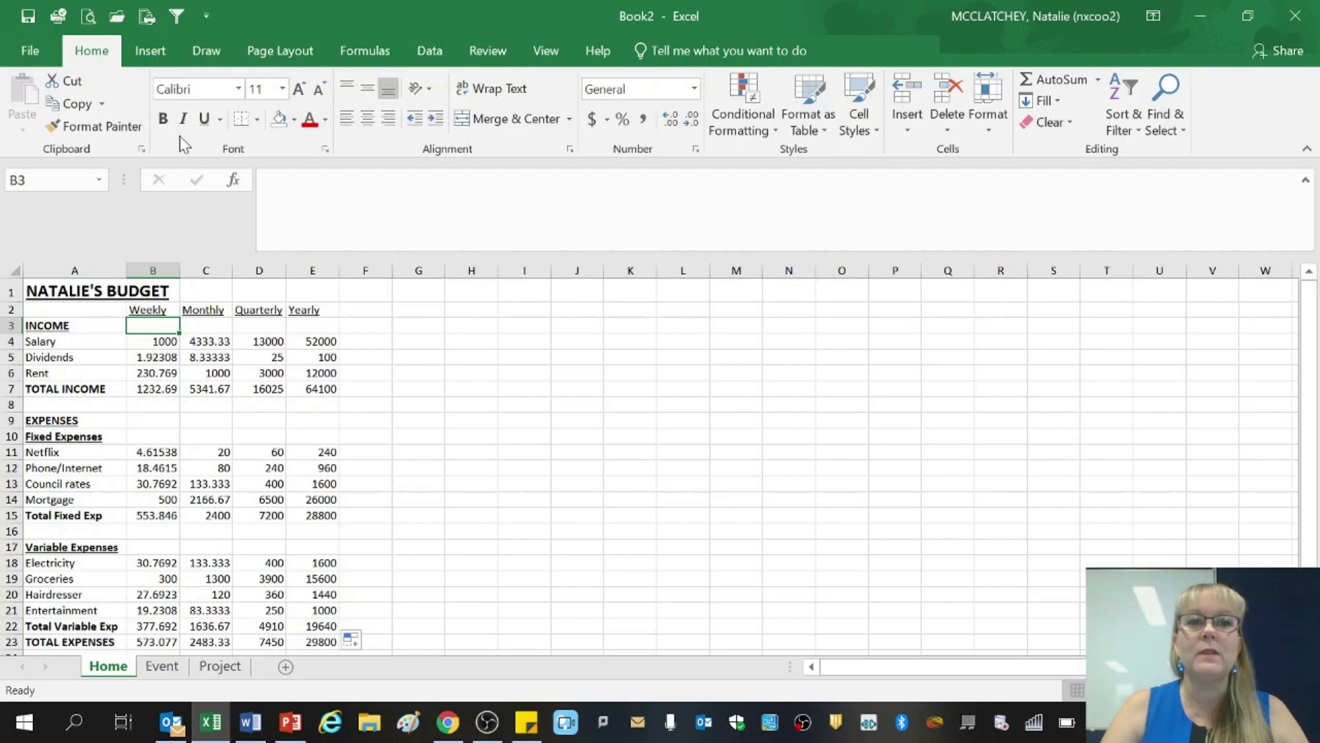
left_click(549, 50)
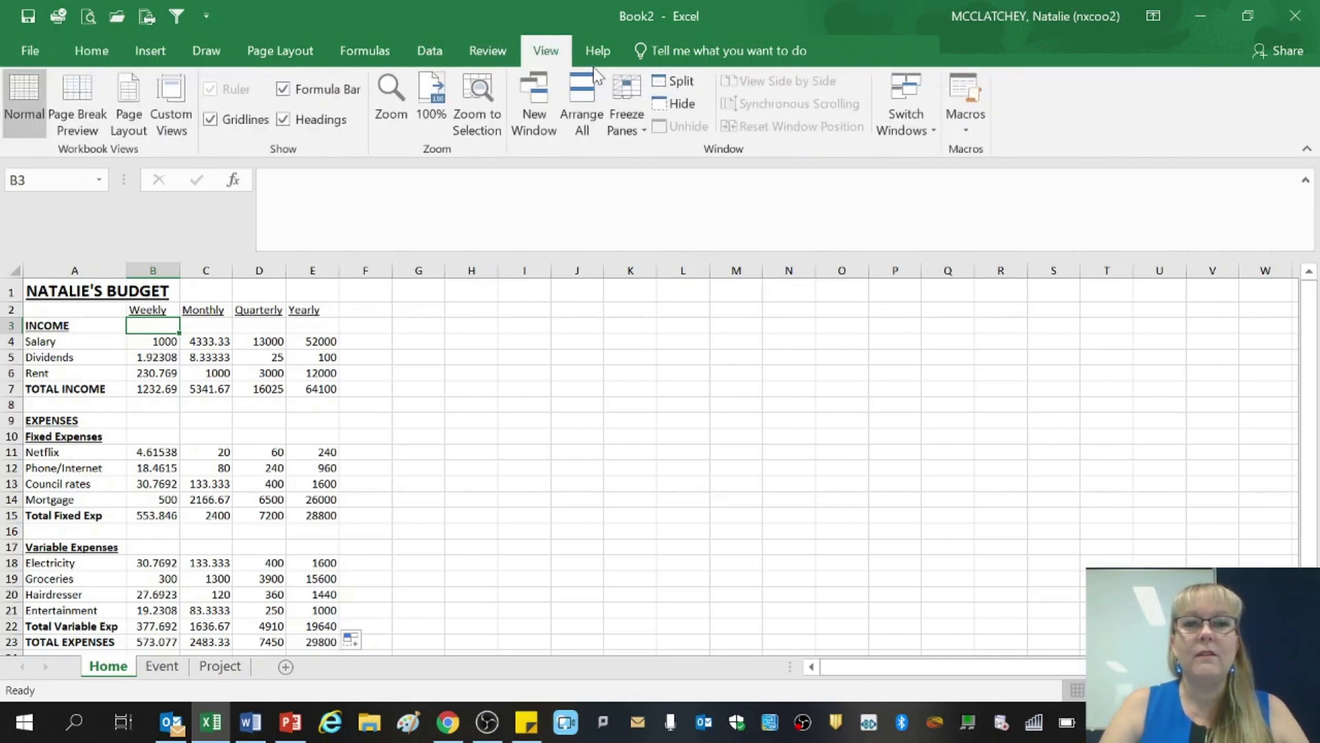
left_click(627, 102)
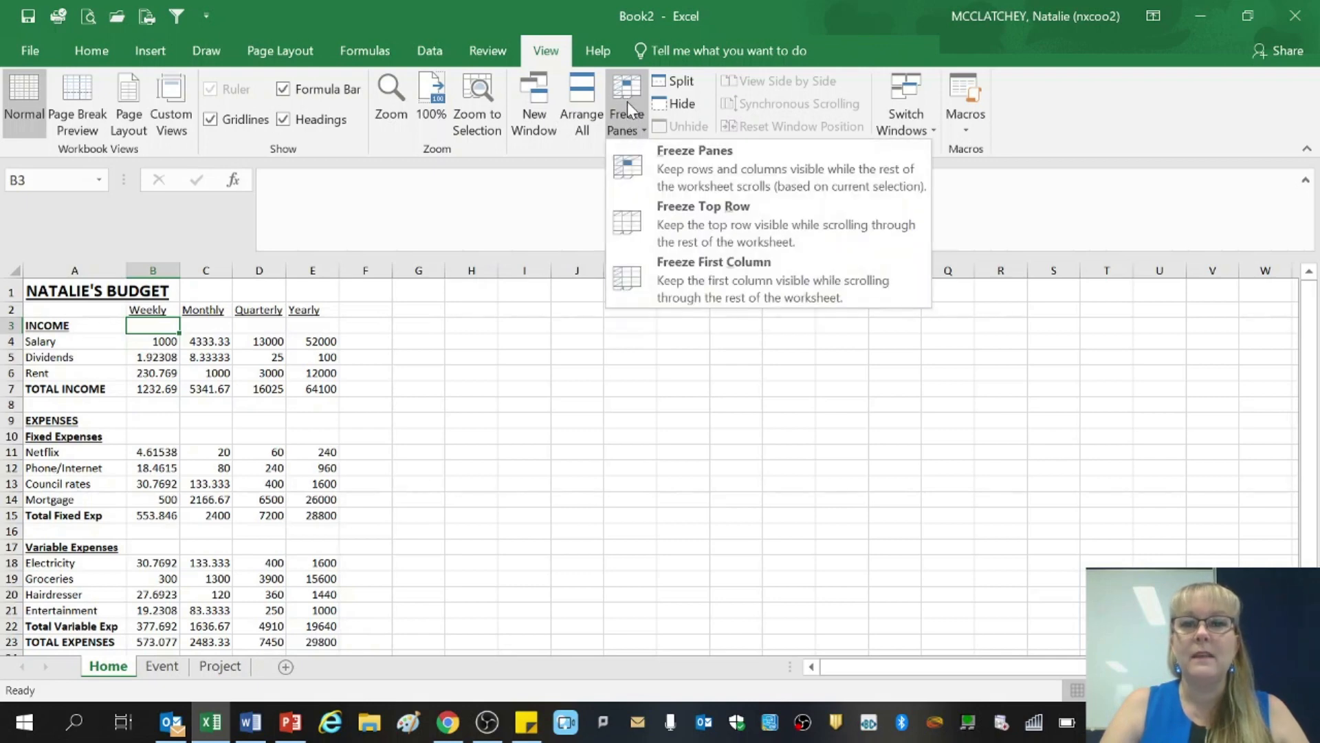
left_click(686, 182)
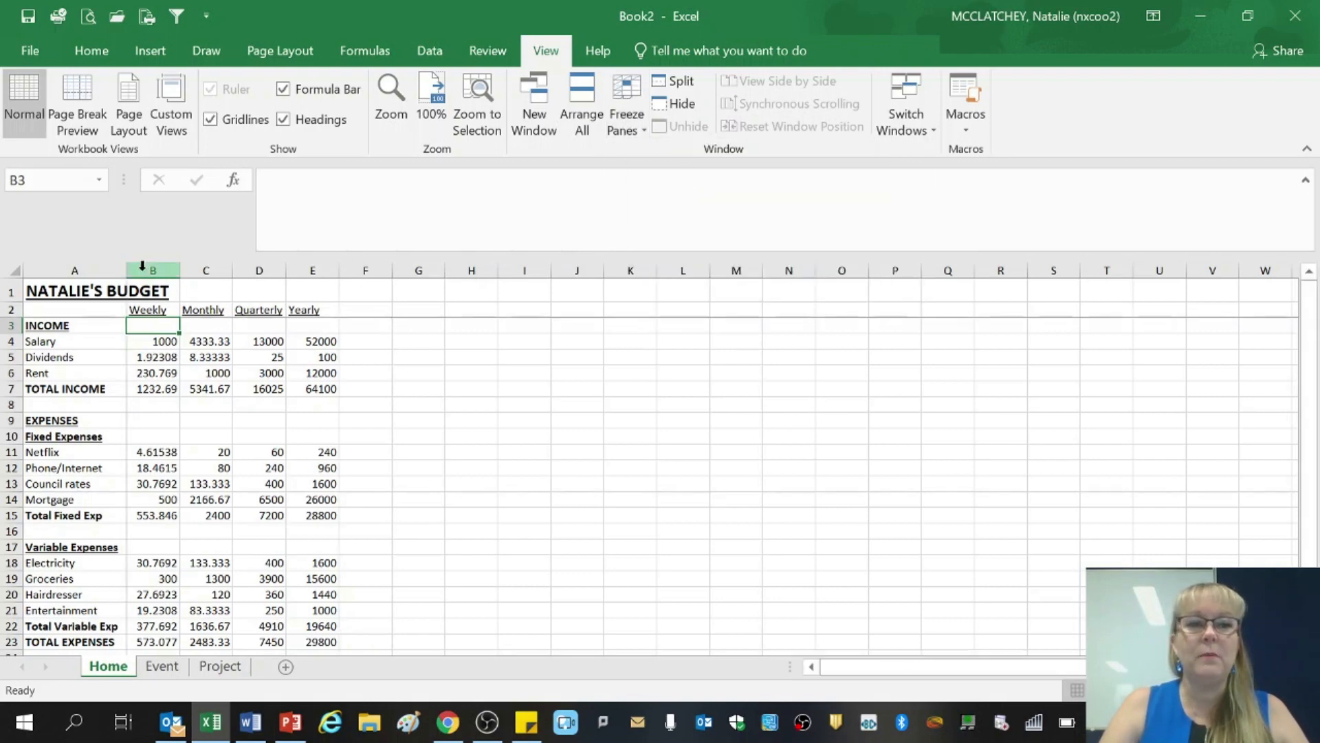
Move down column B past the budget rows and back up to B1 to check the frozen headings
left_click(94, 50)
key("Down")
key("Down")
key("Down")
key("Down")
key("Down")
key("Down")
key("Down")
key("Down")
key("Down")
key("Down")
key("Down")
key("Down")
key("Down")
key("Down")
key("Down")
key("Down")
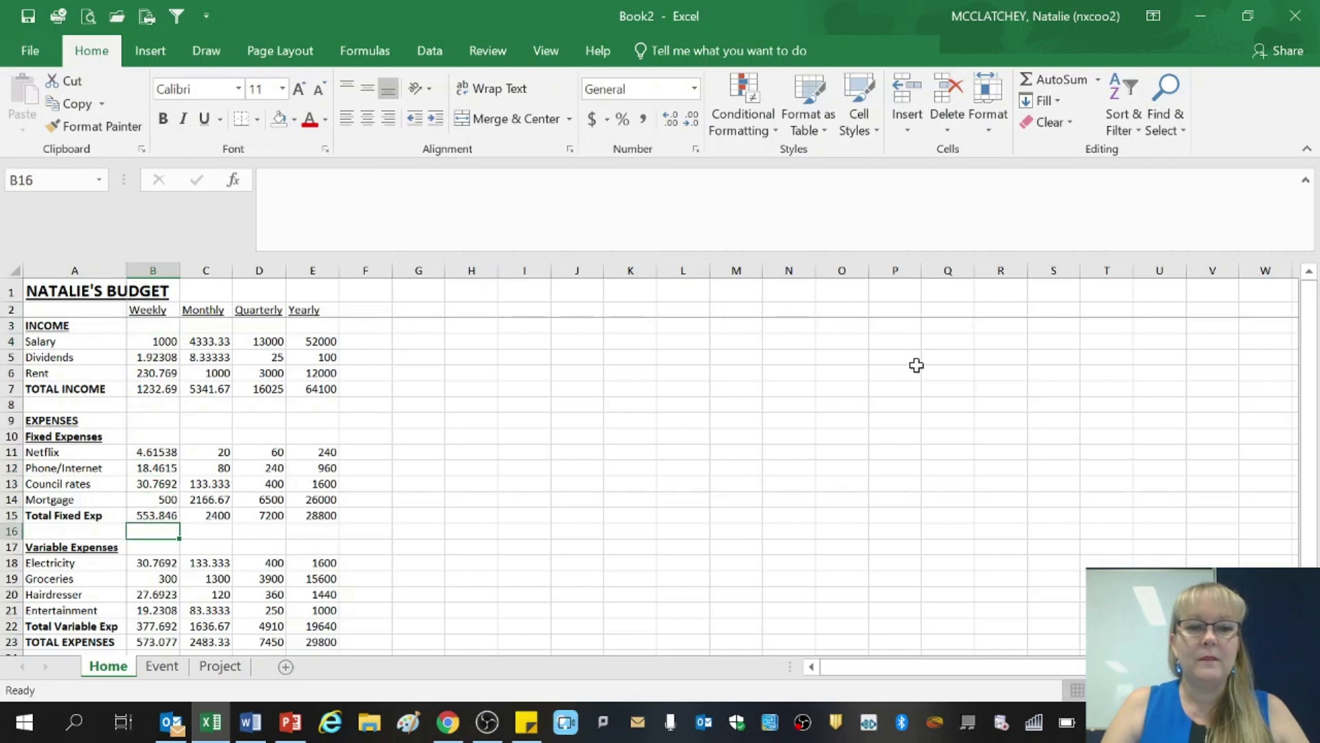
key("Down")
key("Down")
key("Down")
key("Down")
key("Down")
key("Down")
key("Down")
key("Down")
key("Down")
key("Down")
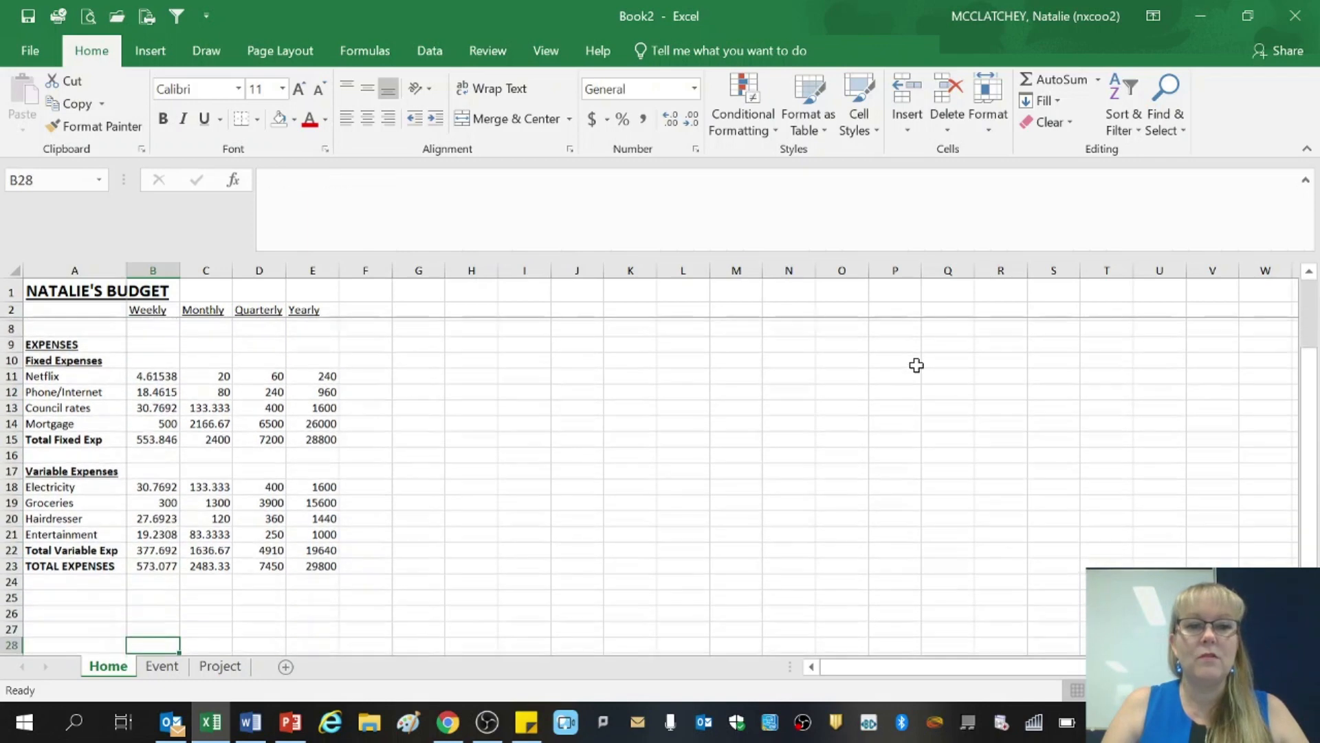
key("Up")
key("Up")
key("Up")
key("Up")
key("Up")
key("Up")
key("Up")
key("Up")
key("Up")
key("Up")
key("Up")
key("Up")
key("Up")
key("Up")
key("Up")
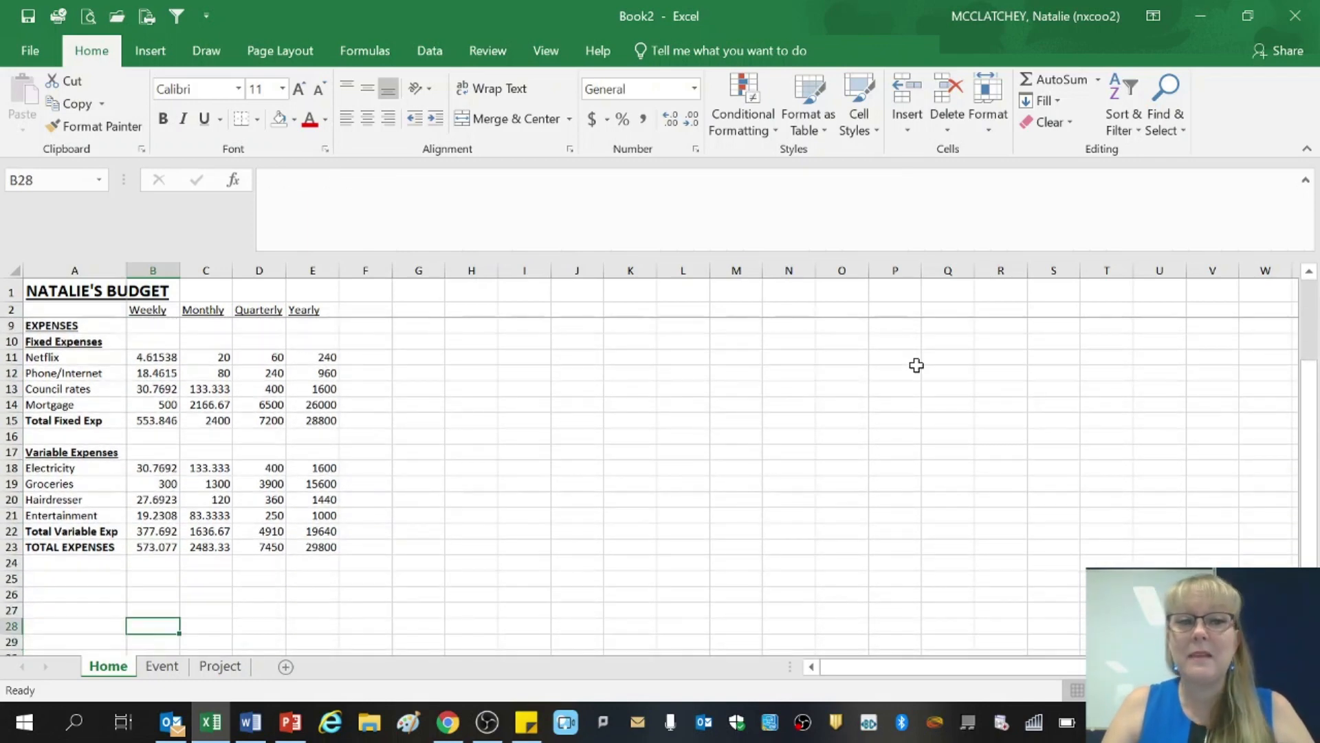
key("Up")
key("Up")
key("Up")
key("Up")
key("Up")
key("Up")
key("Up")
key("Up")
key("Up")
key("Up")
key("Up")
key("Up")
key("Up")
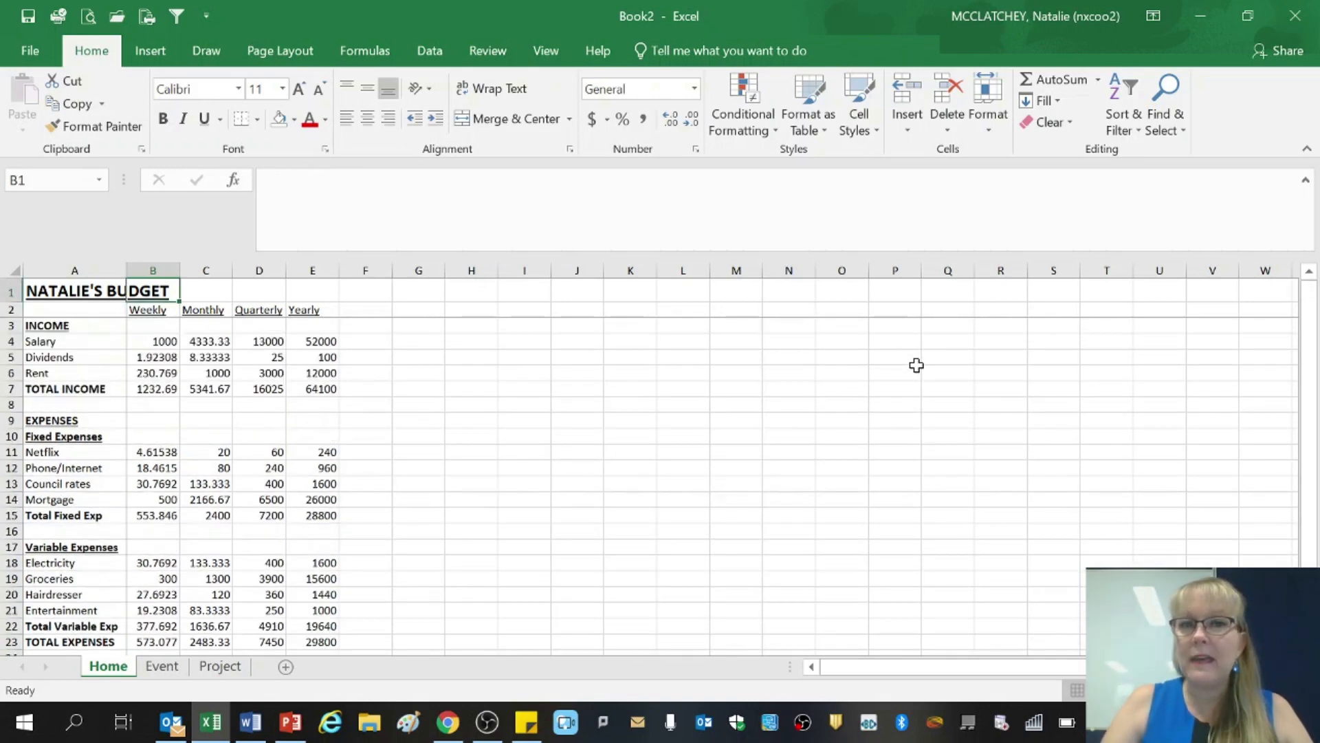
left_click(548, 55)
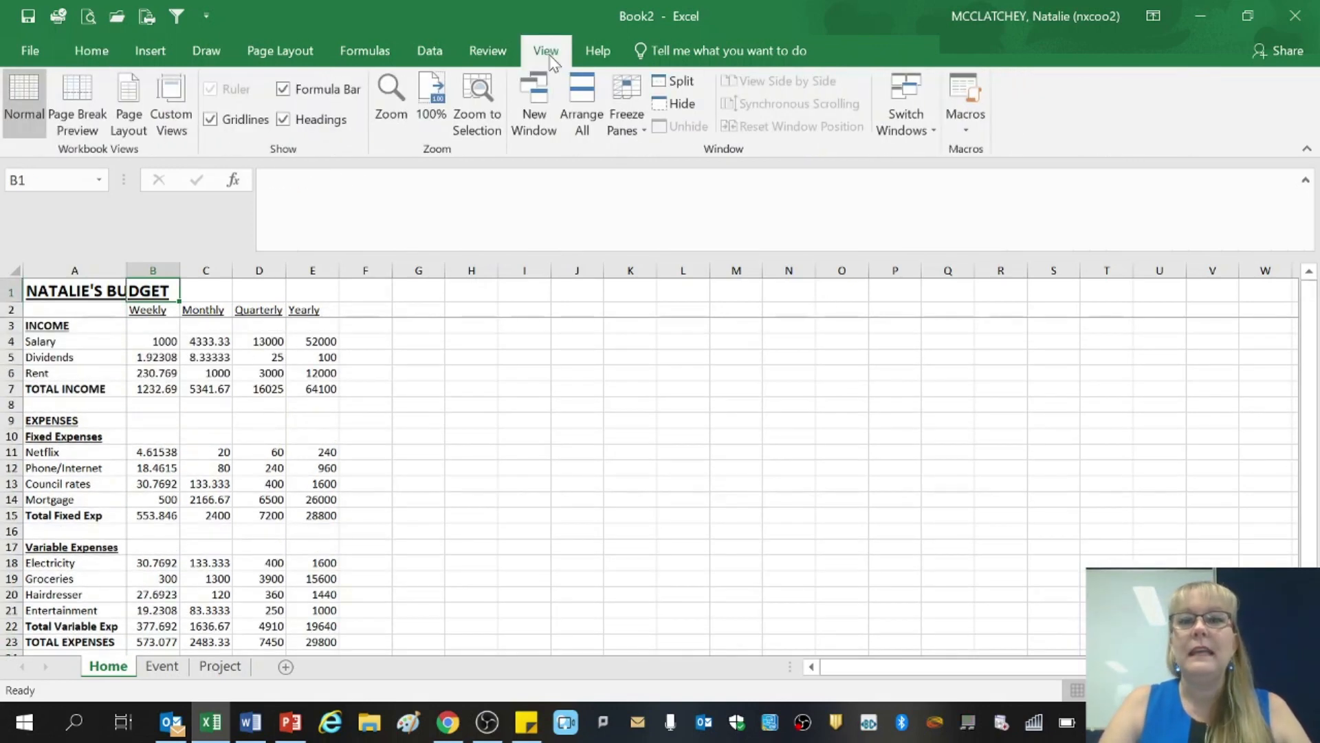
left_click(630, 100)
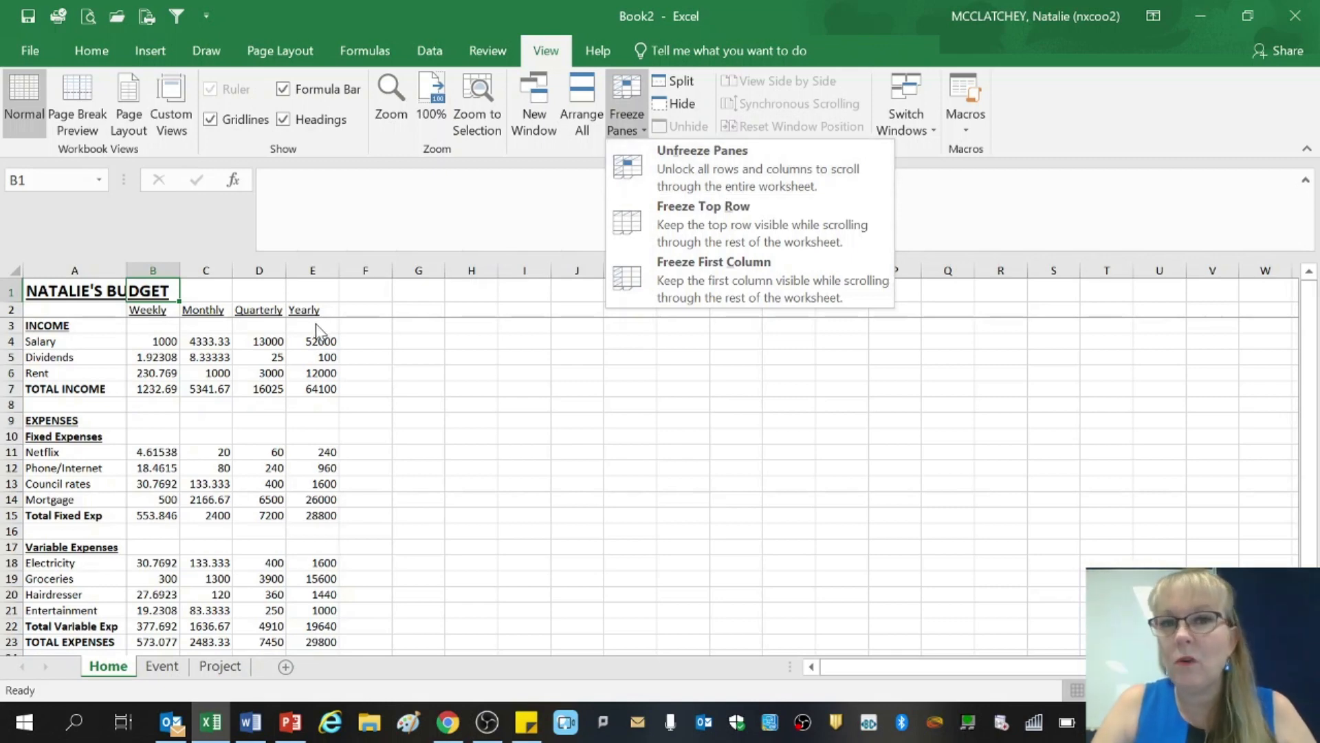
left_click(313, 350)
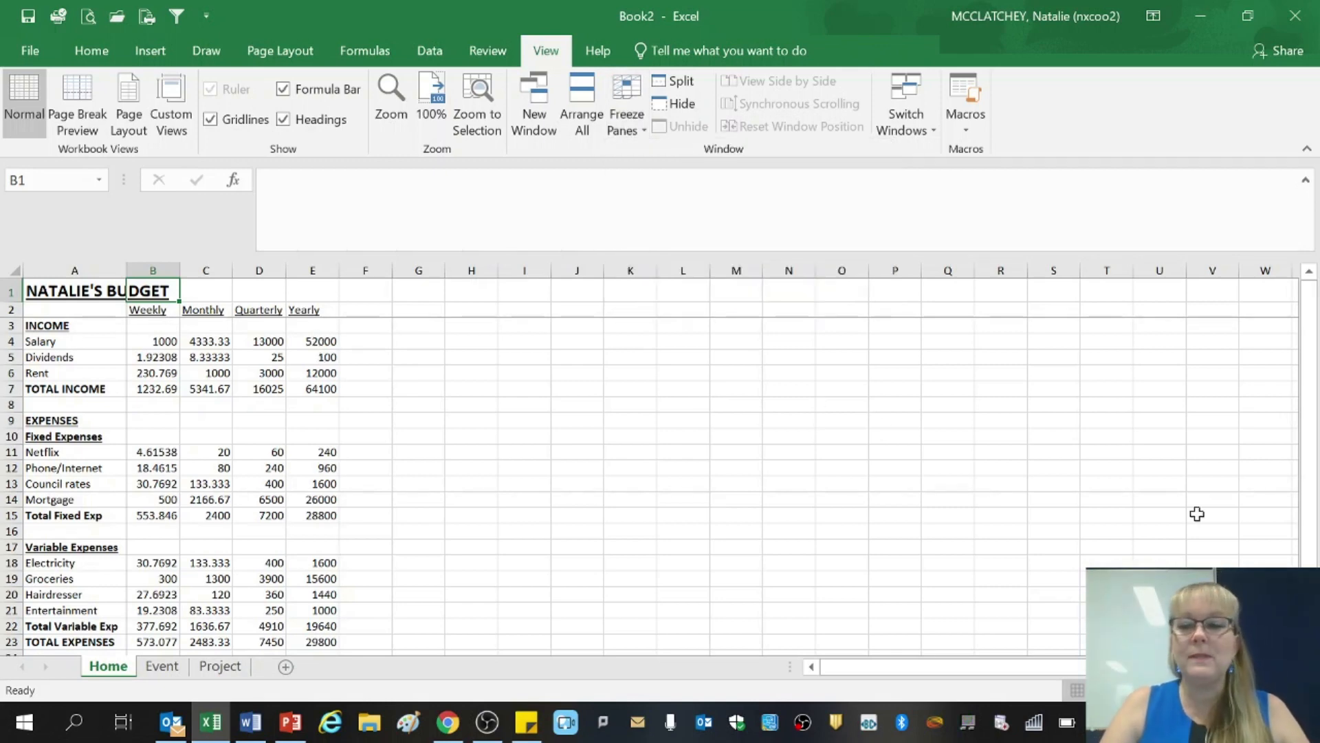
Add the label SAVINGS in cell A25, below the TOTAL EXPENSES row
scroll(76, 618, "down", 1)
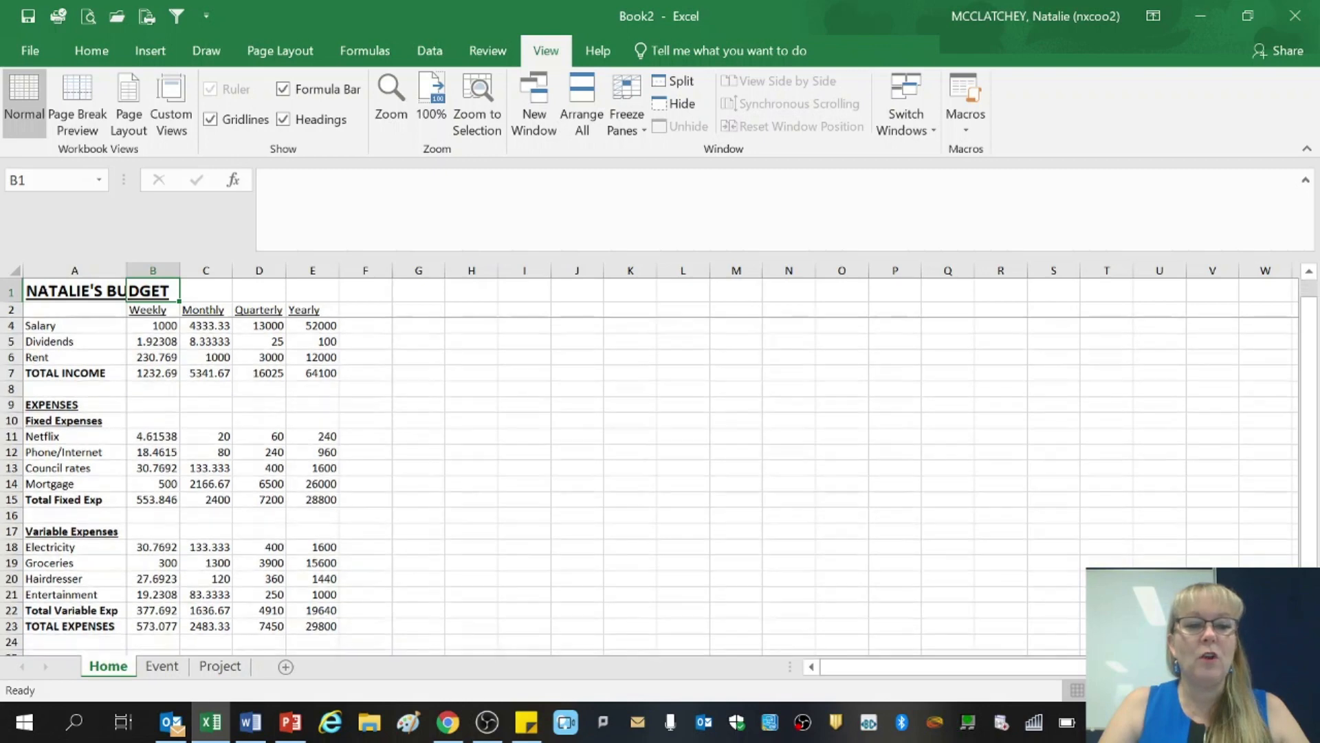
left_click(74, 614)
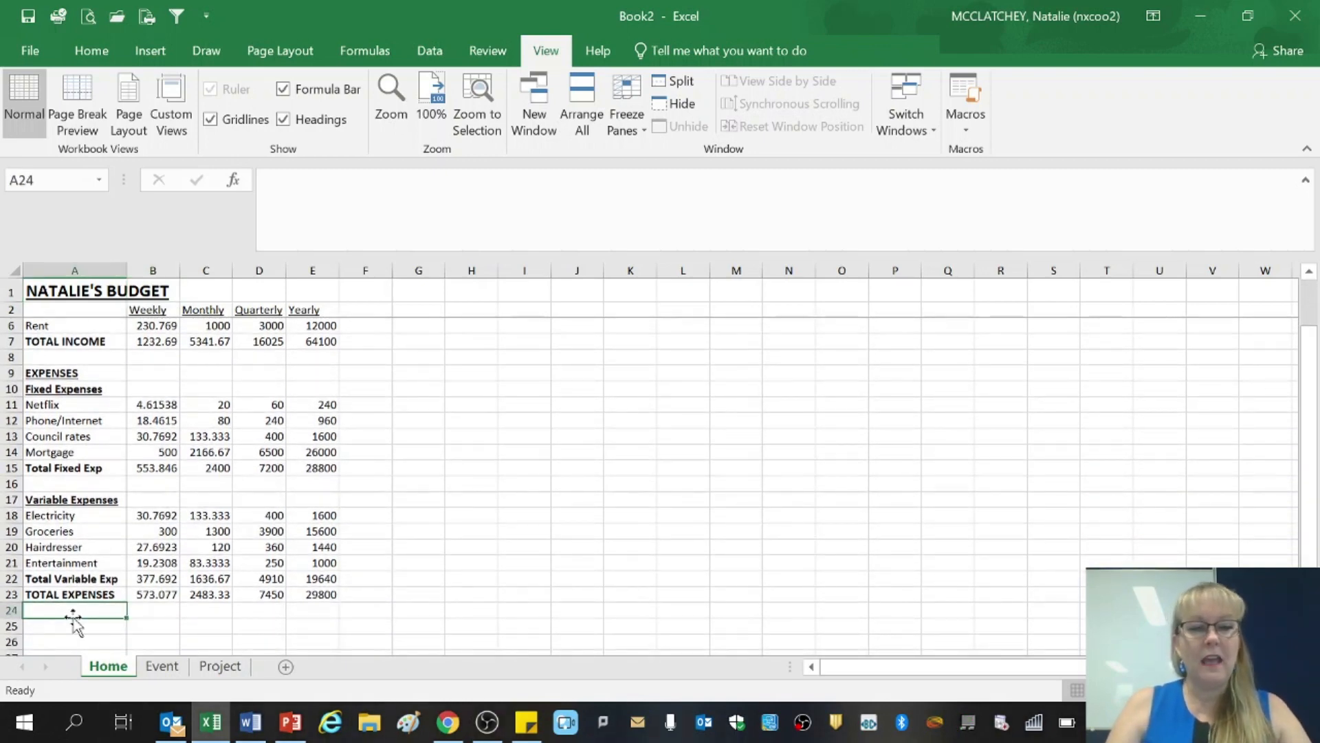
key("Return")
type("SAVINGS")
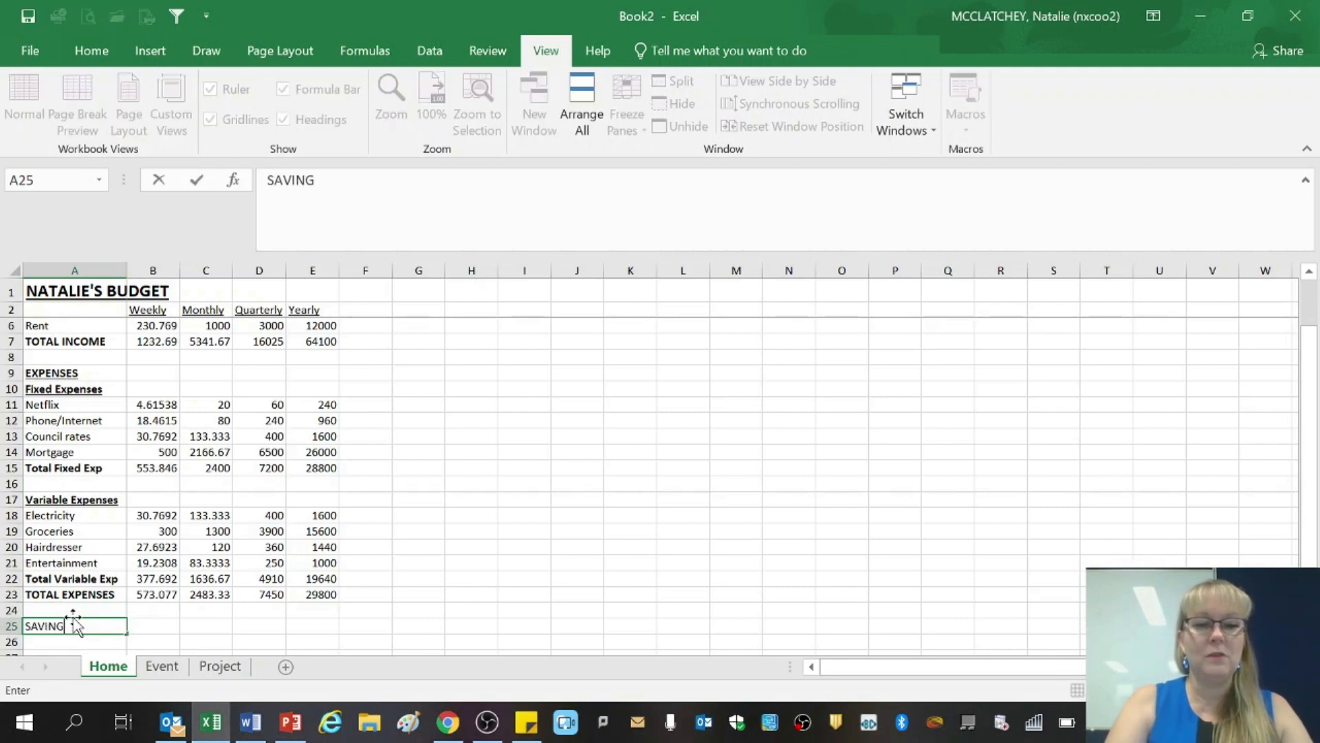
key("Return")
key("Up")
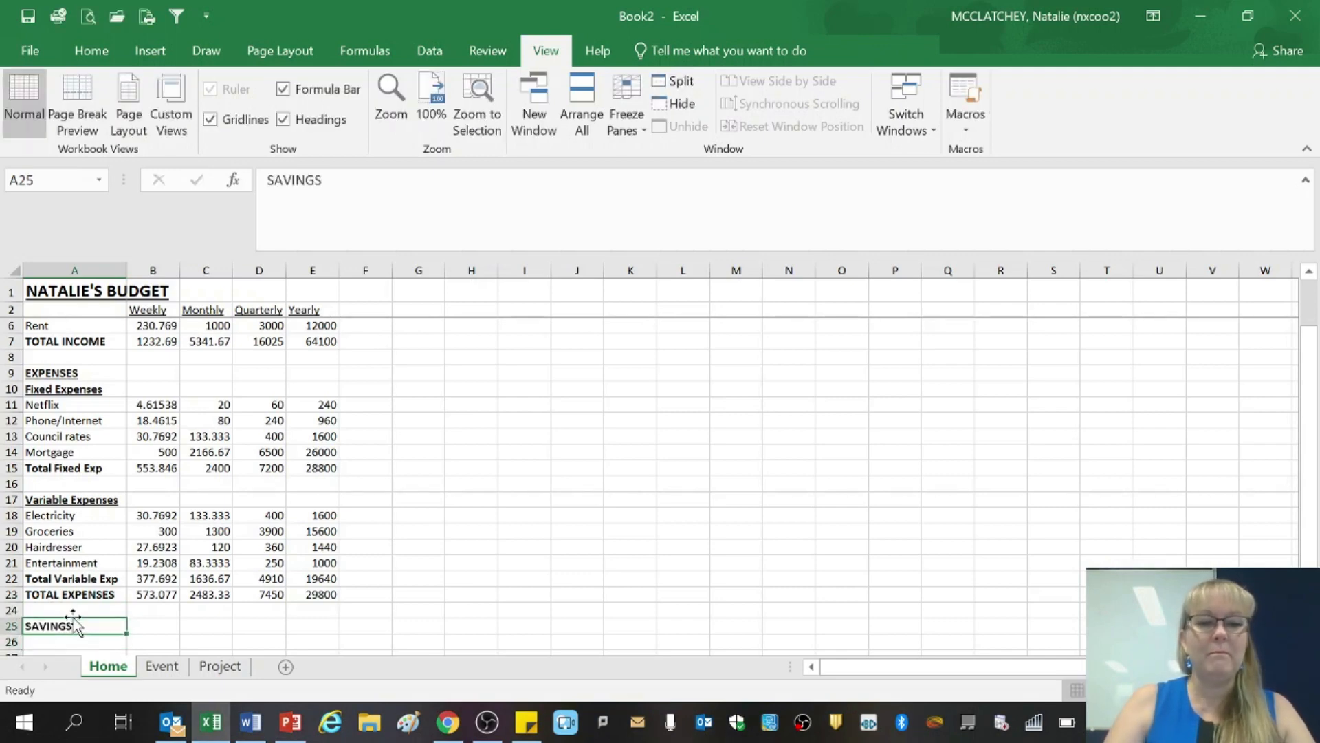
Calculate the weekly savings in B25 as total income minus total expenses with the formula =B7-B23
key("Right")
key("shift+Right")
key("shift+Right")
key("shift+Right")
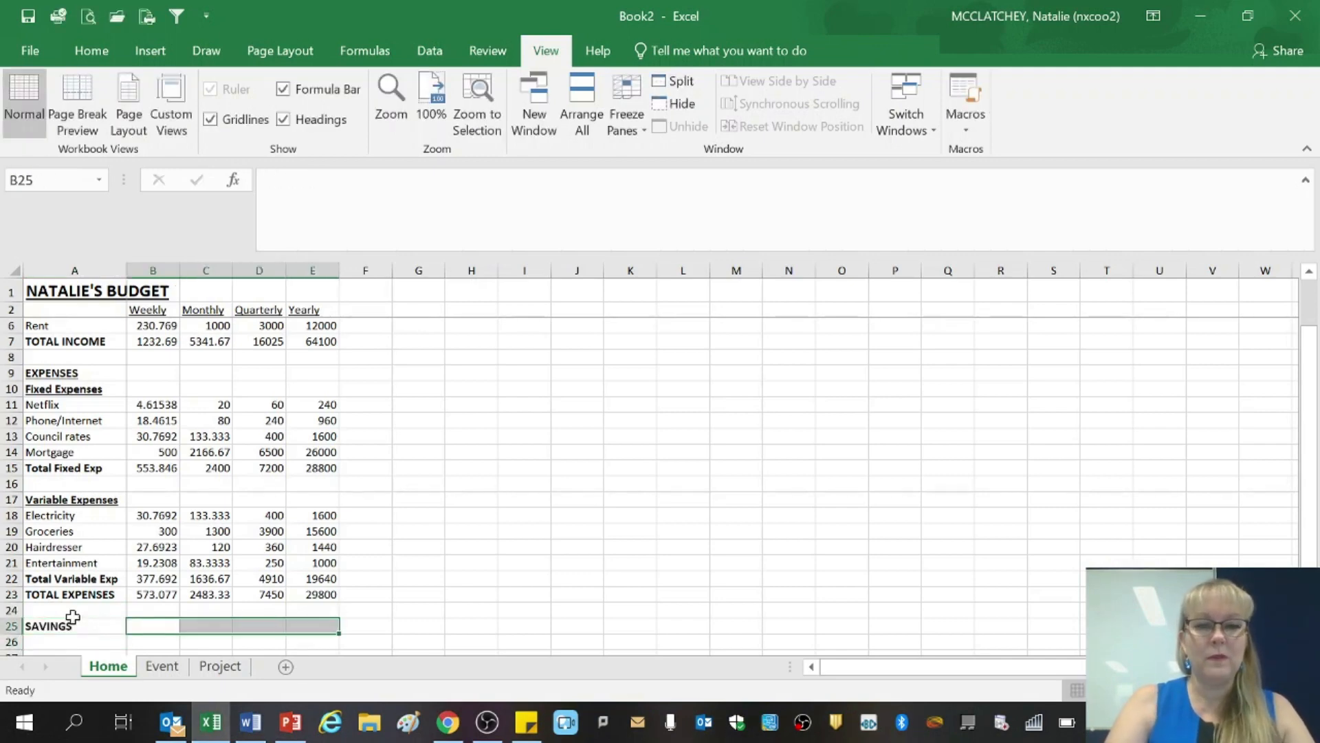
left_click(72, 617)
left_click(134, 627)
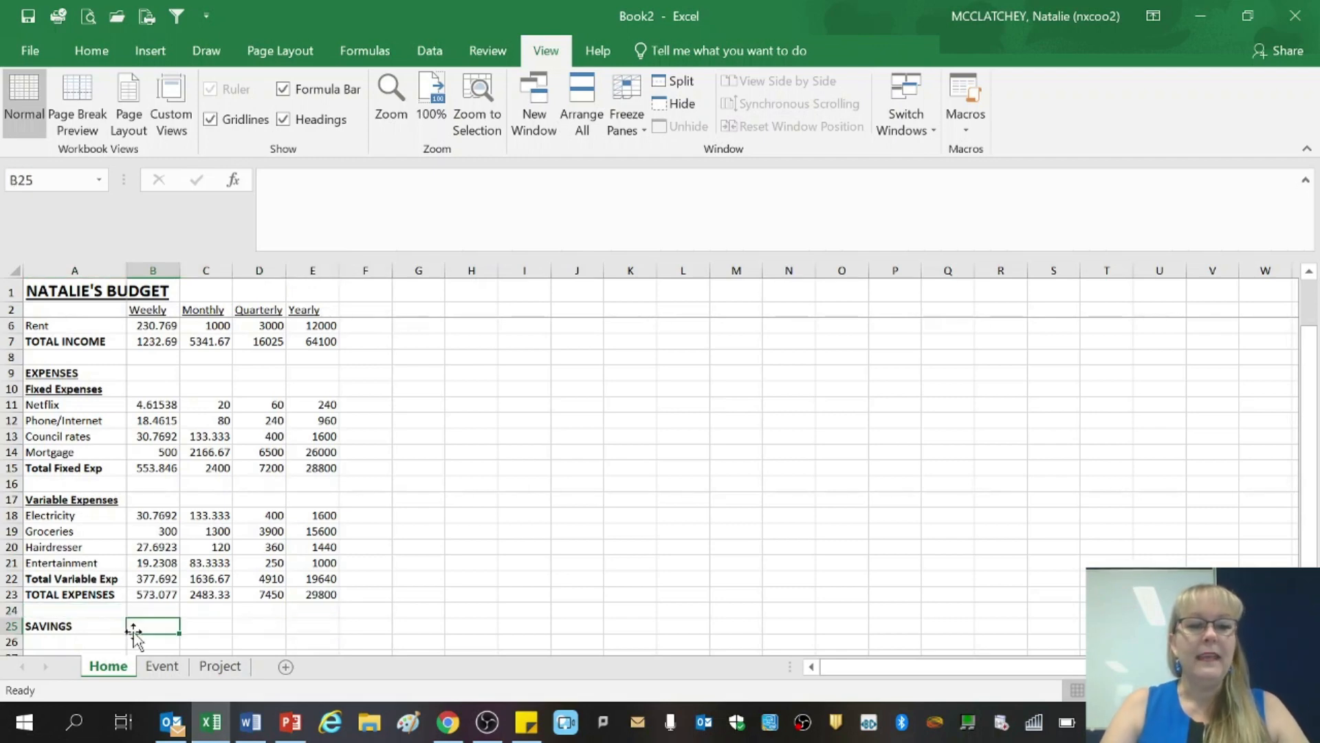
type("=")
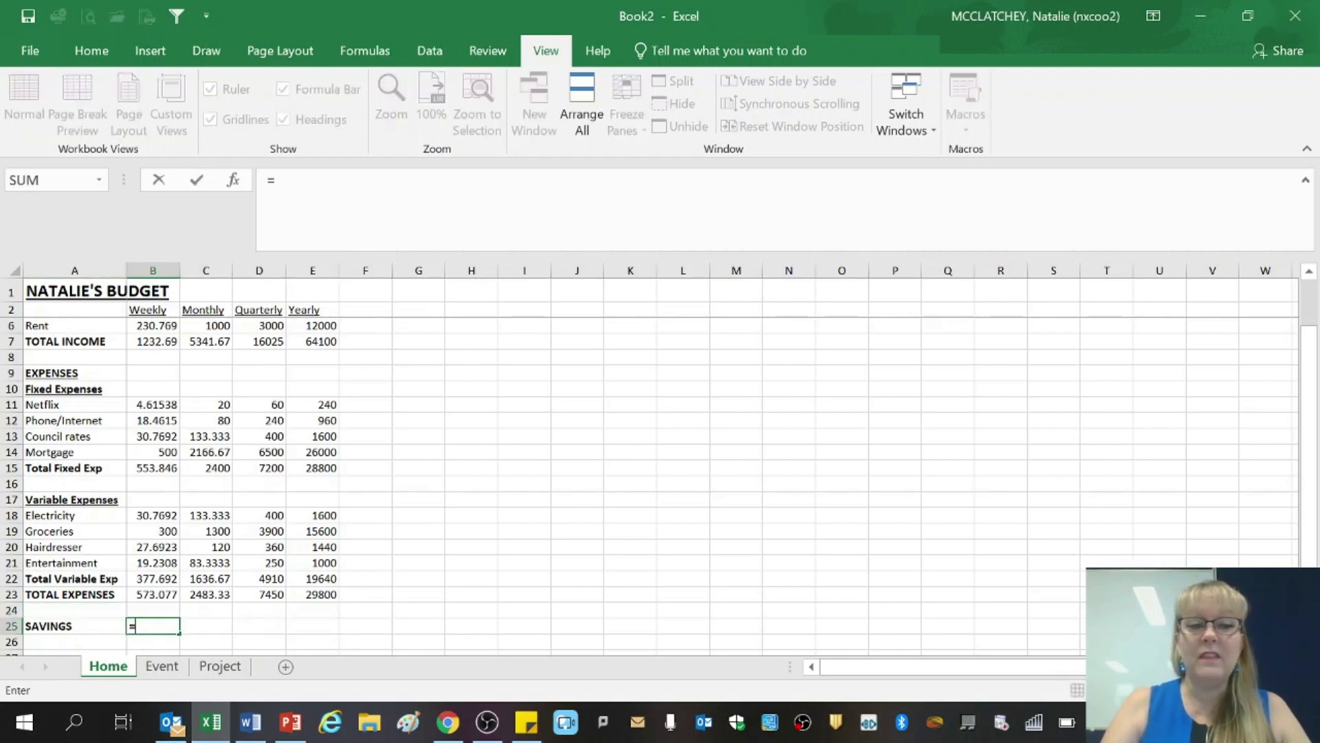
left_click(141, 341)
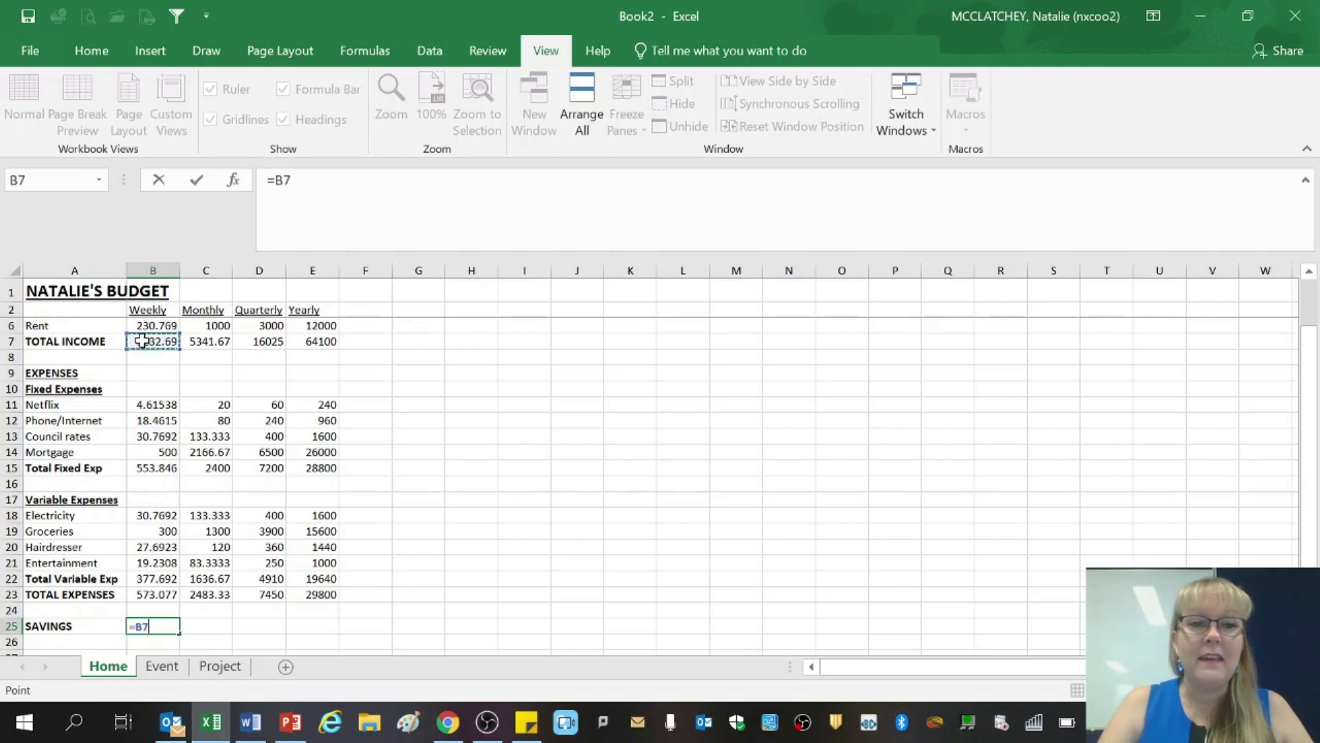
type("-")
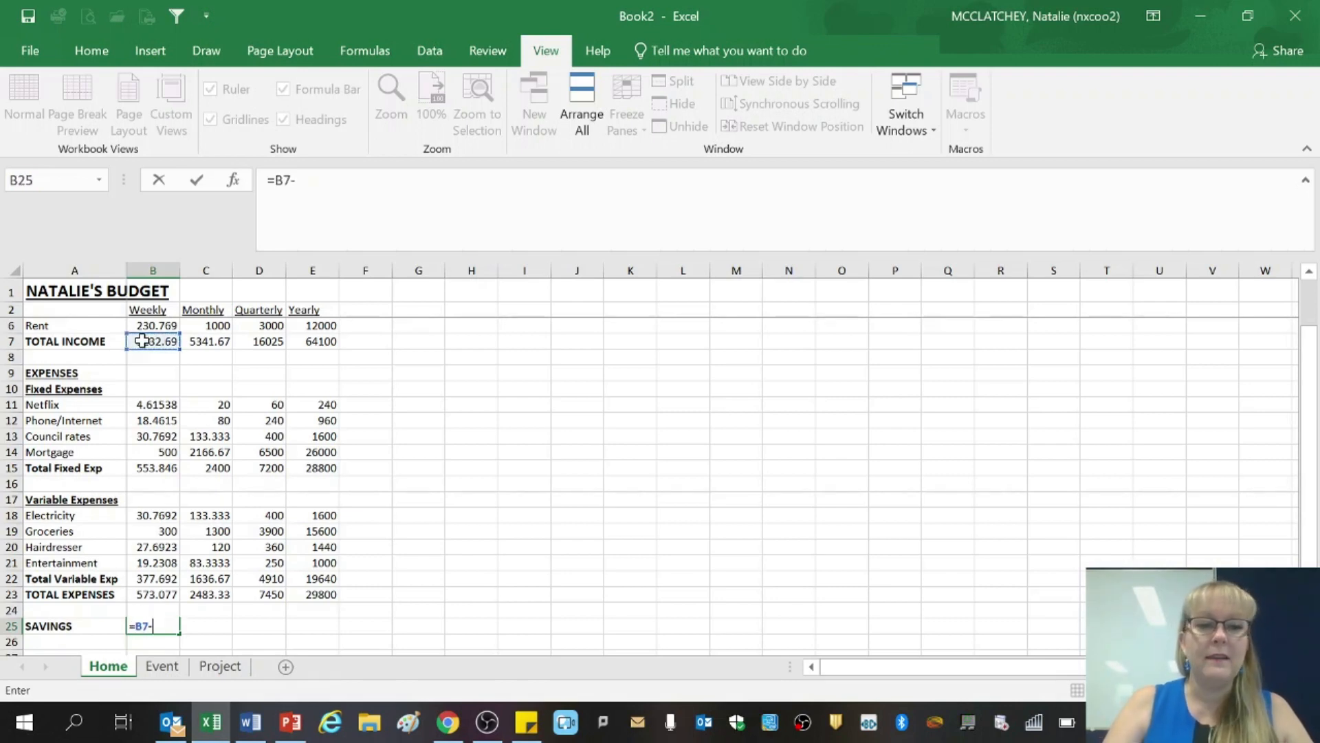
left_click(152, 591)
key("Return")
Fill the SAVINGS formula from B25 across to E25
left_click(162, 627)
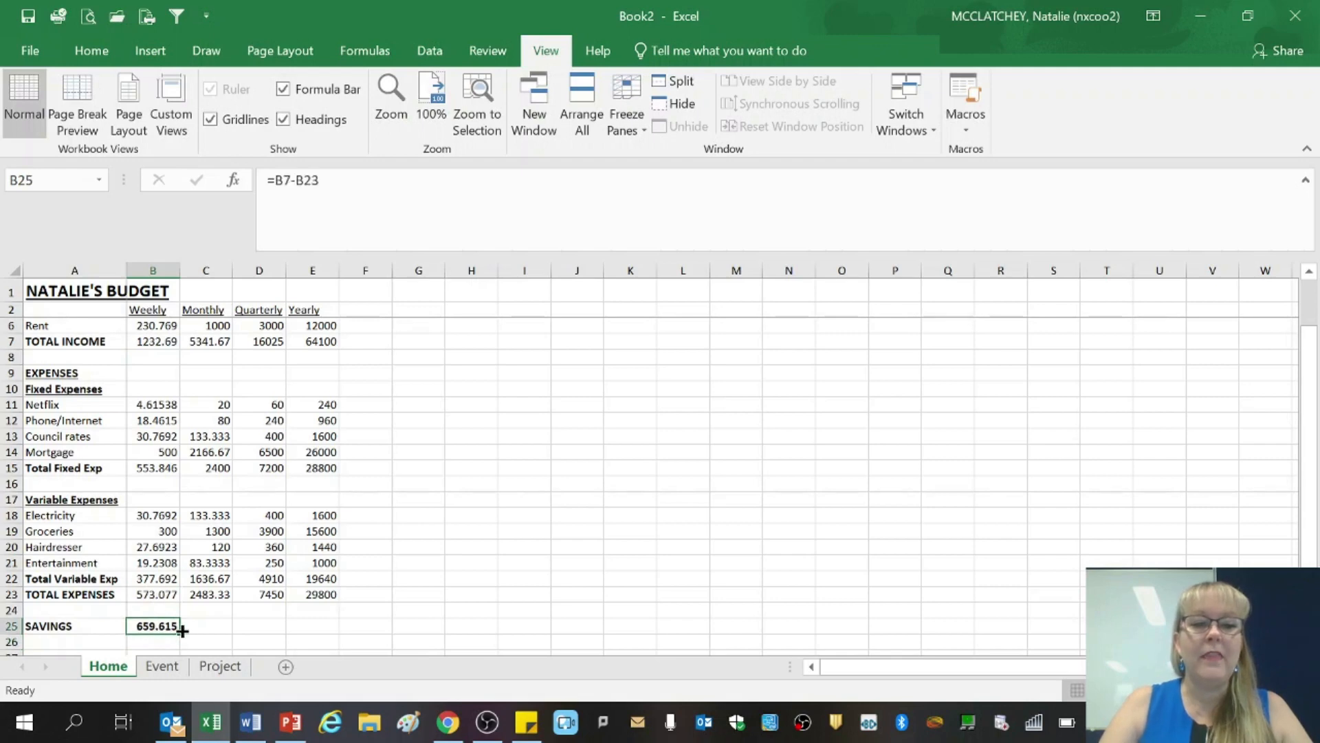
left_click_drag(184, 633, 324, 639)
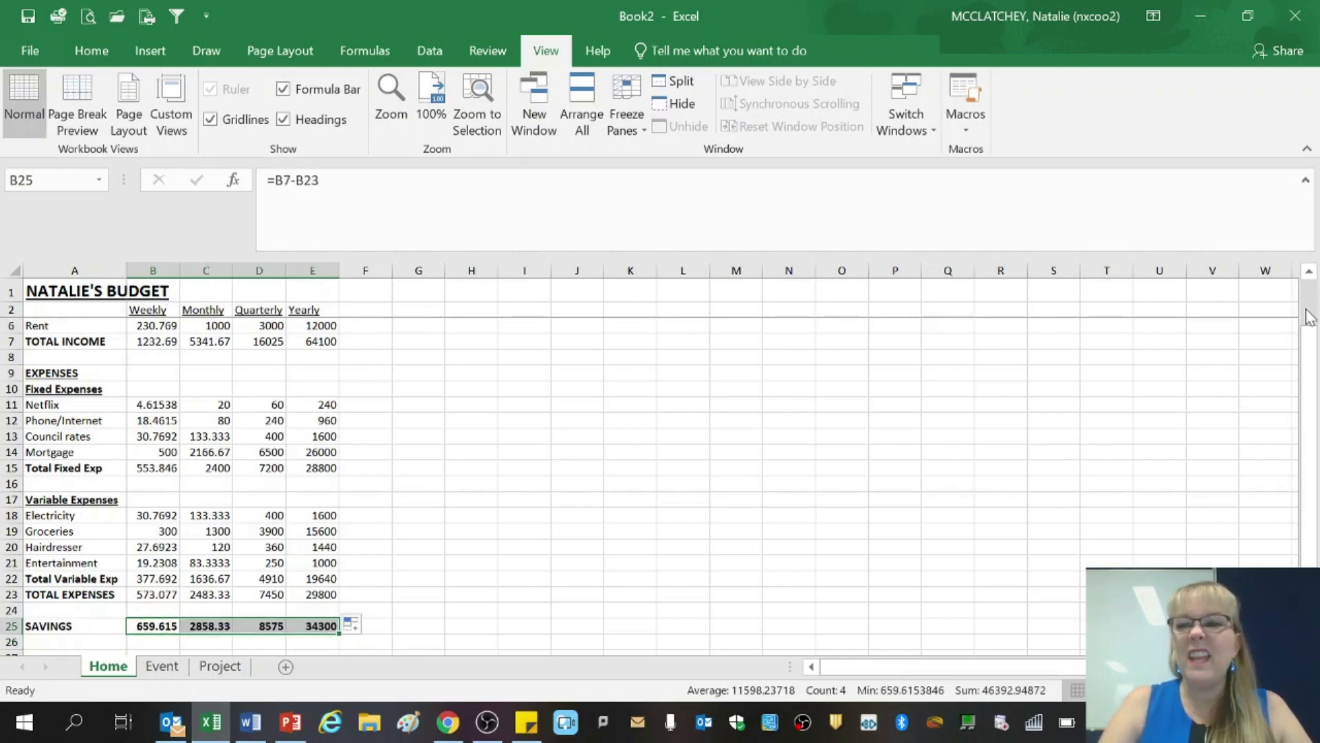
scroll(1313, 315, "up", 1)
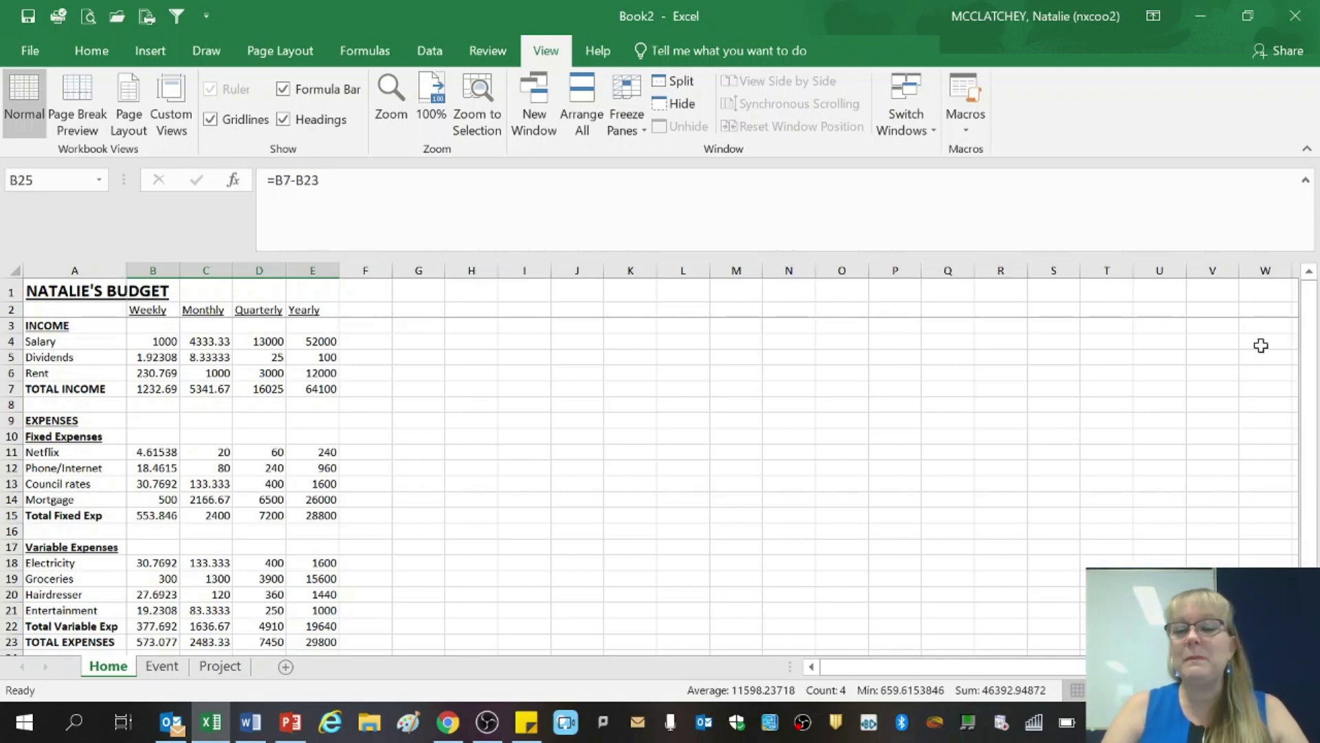
Format columns B to E as Accounting dollar amounts with no decimal places
left_click(92, 55)
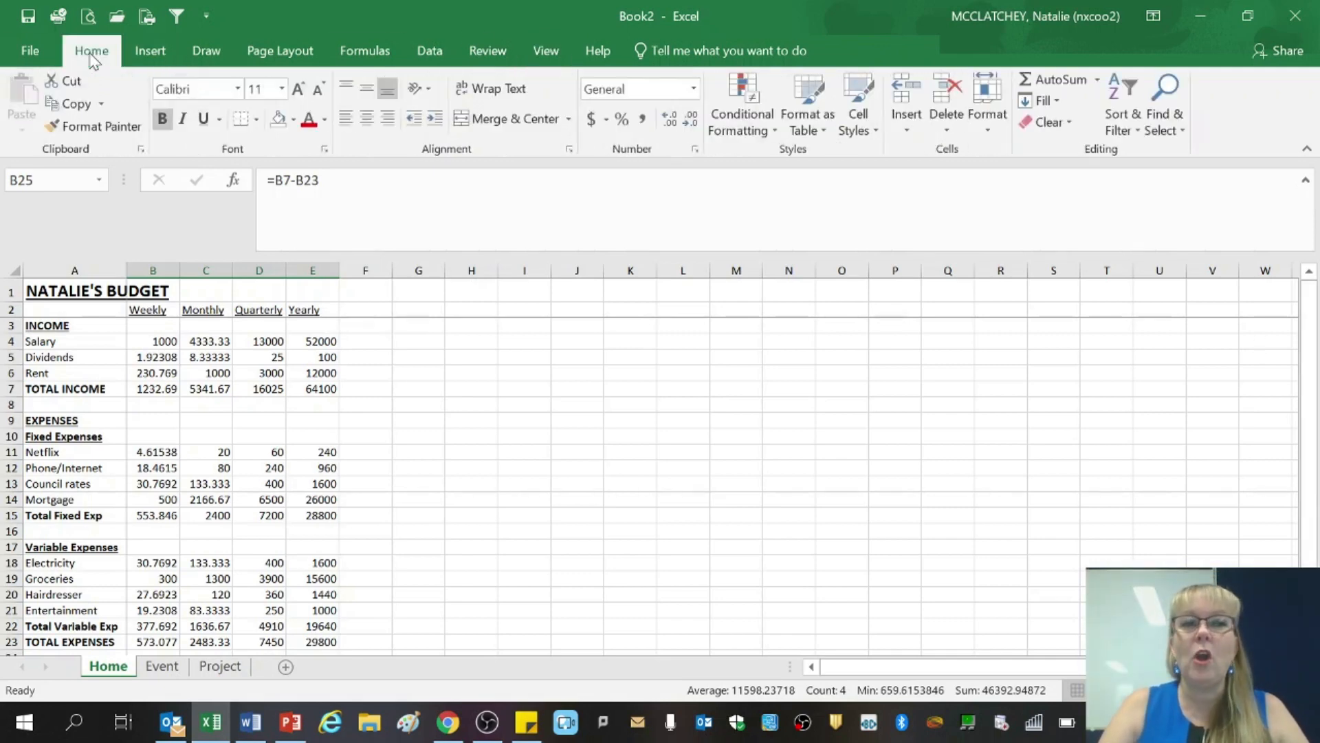
left_click_drag(158, 270, 313, 270)
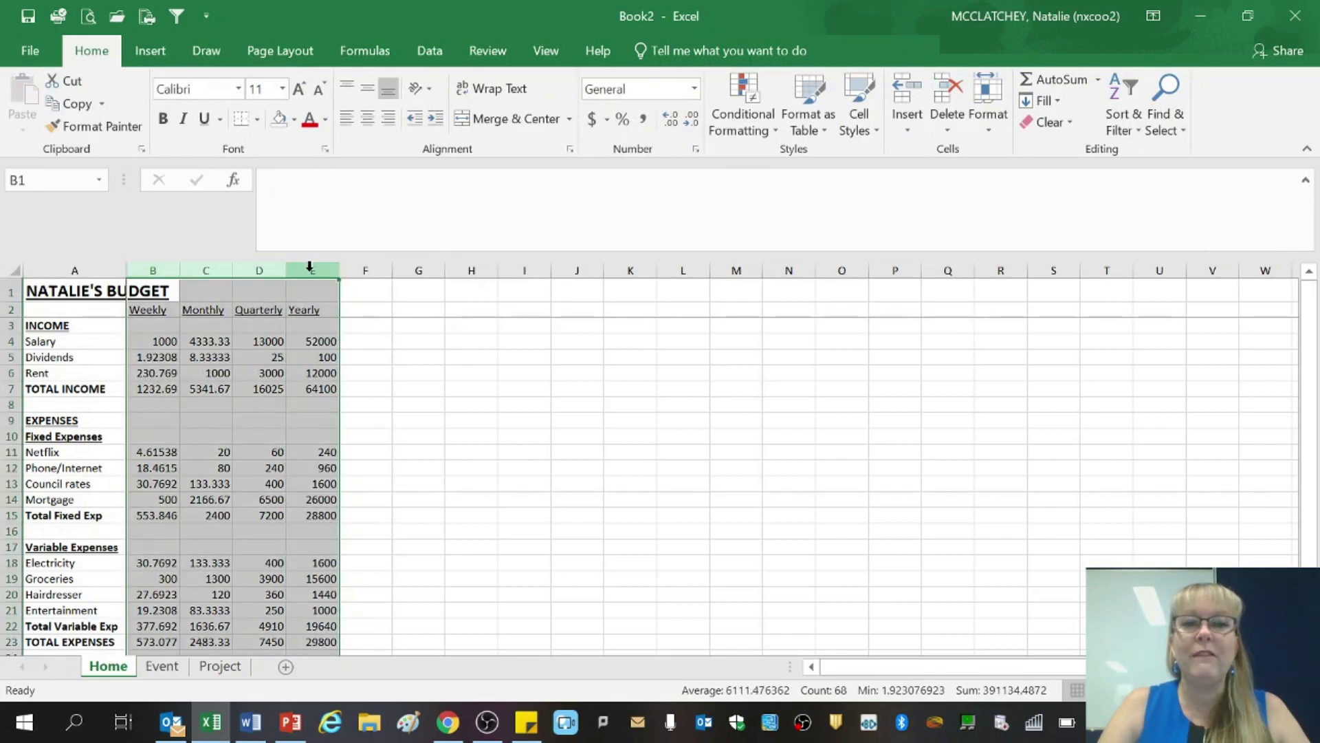
left_click(591, 119)
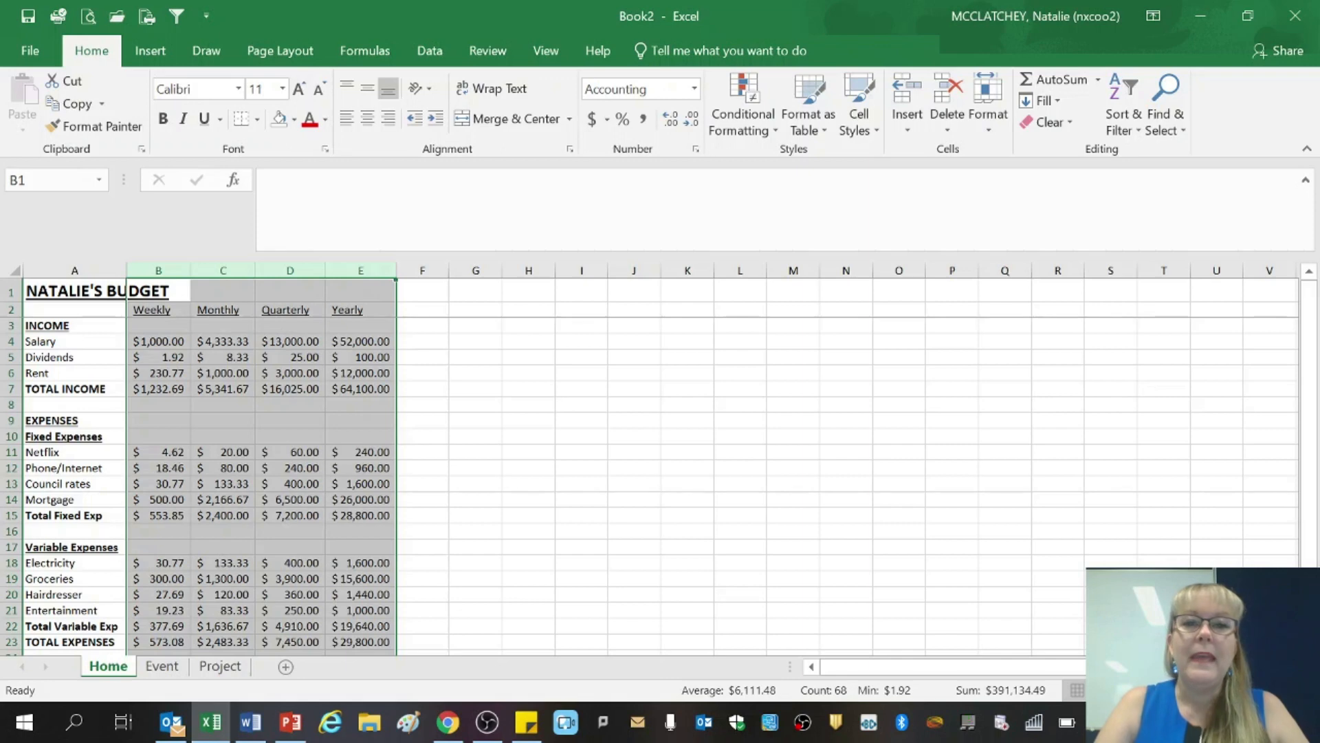
left_click(691, 125)
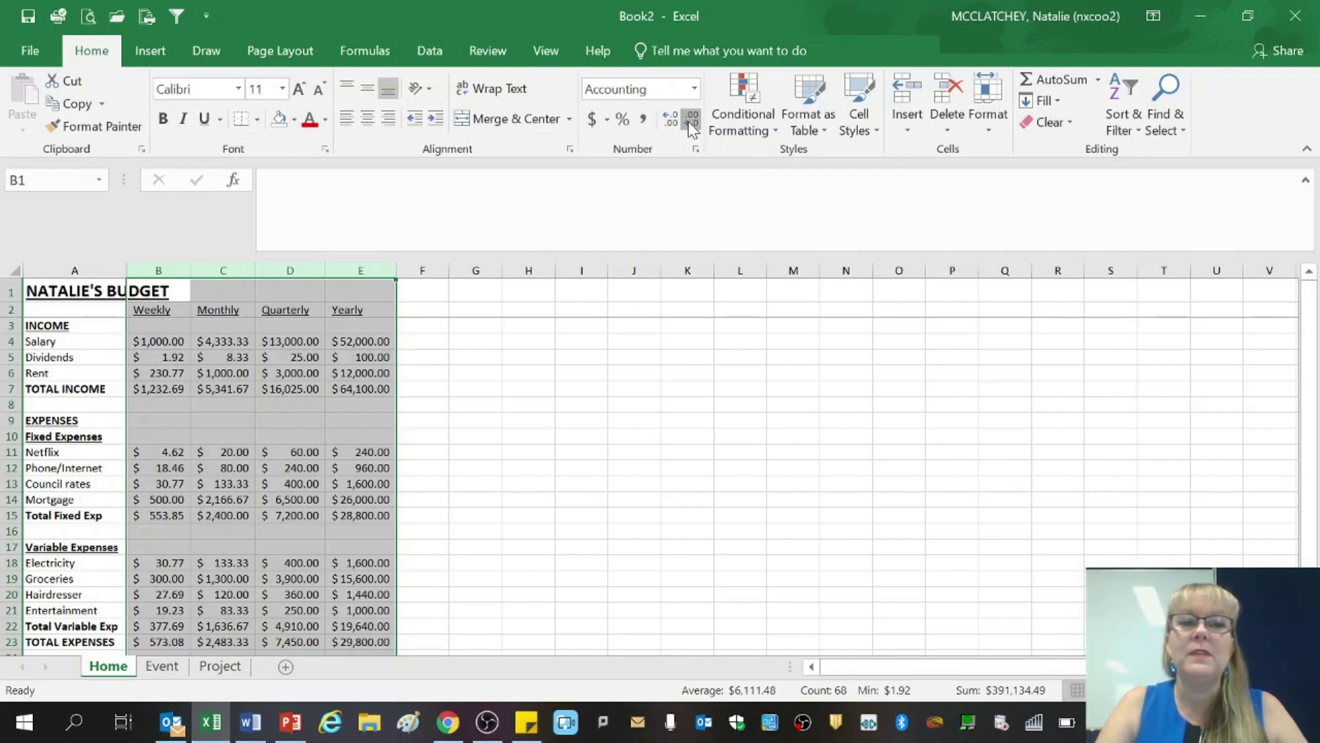
left_click(691, 125)
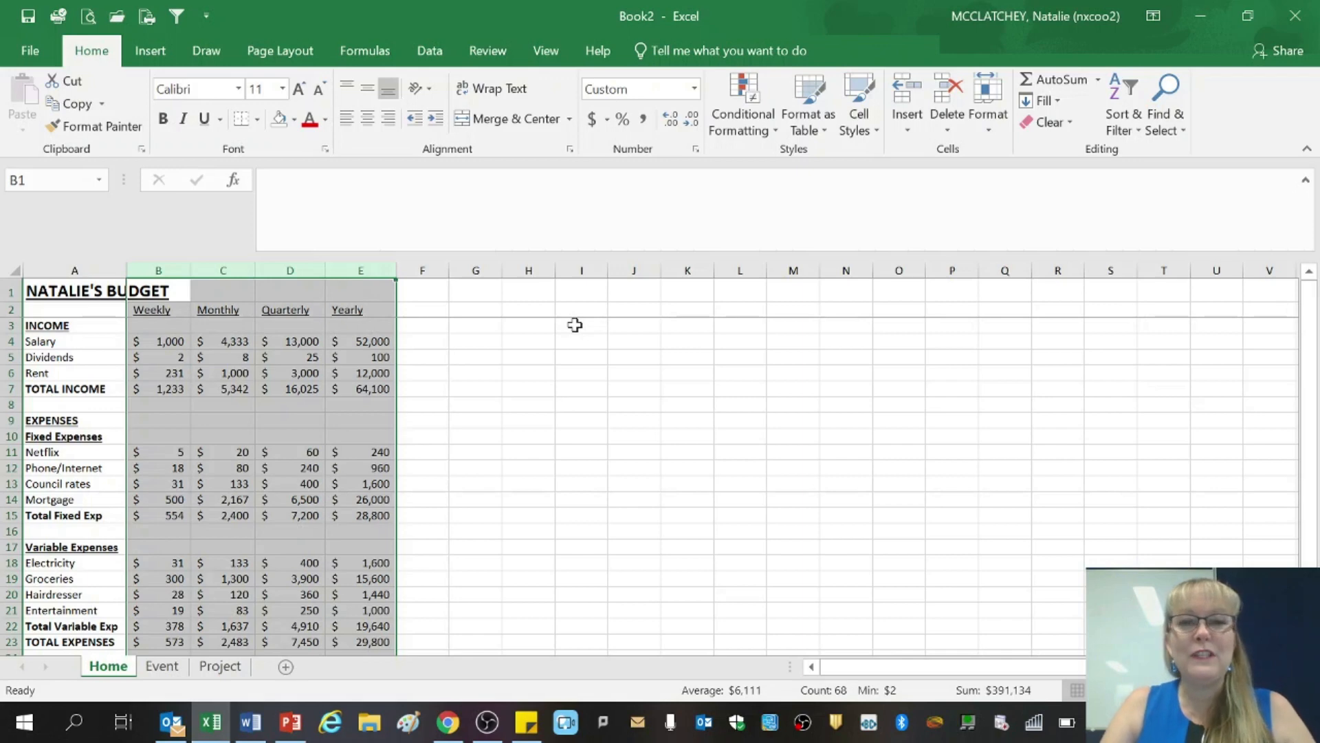
Switch to the Event sheet containing the wedding plan
left_click(165, 669)
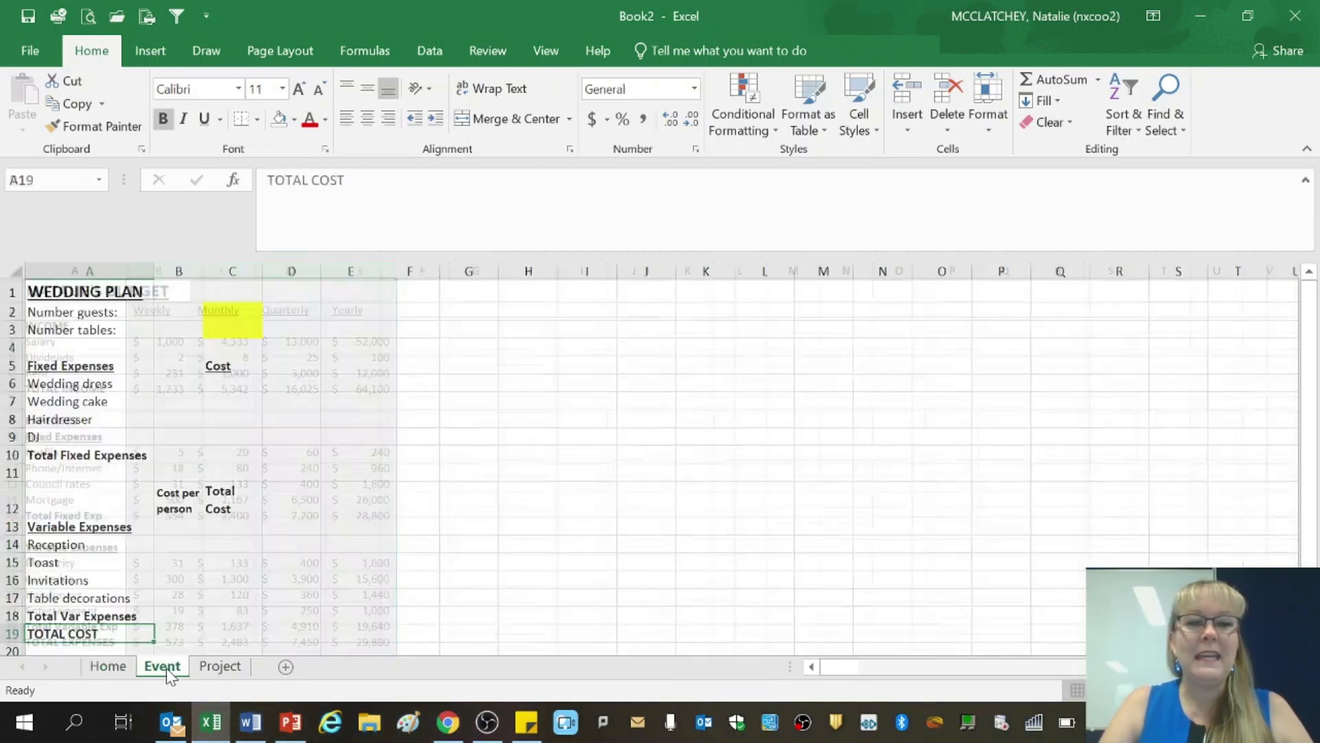
left_click(365, 487)
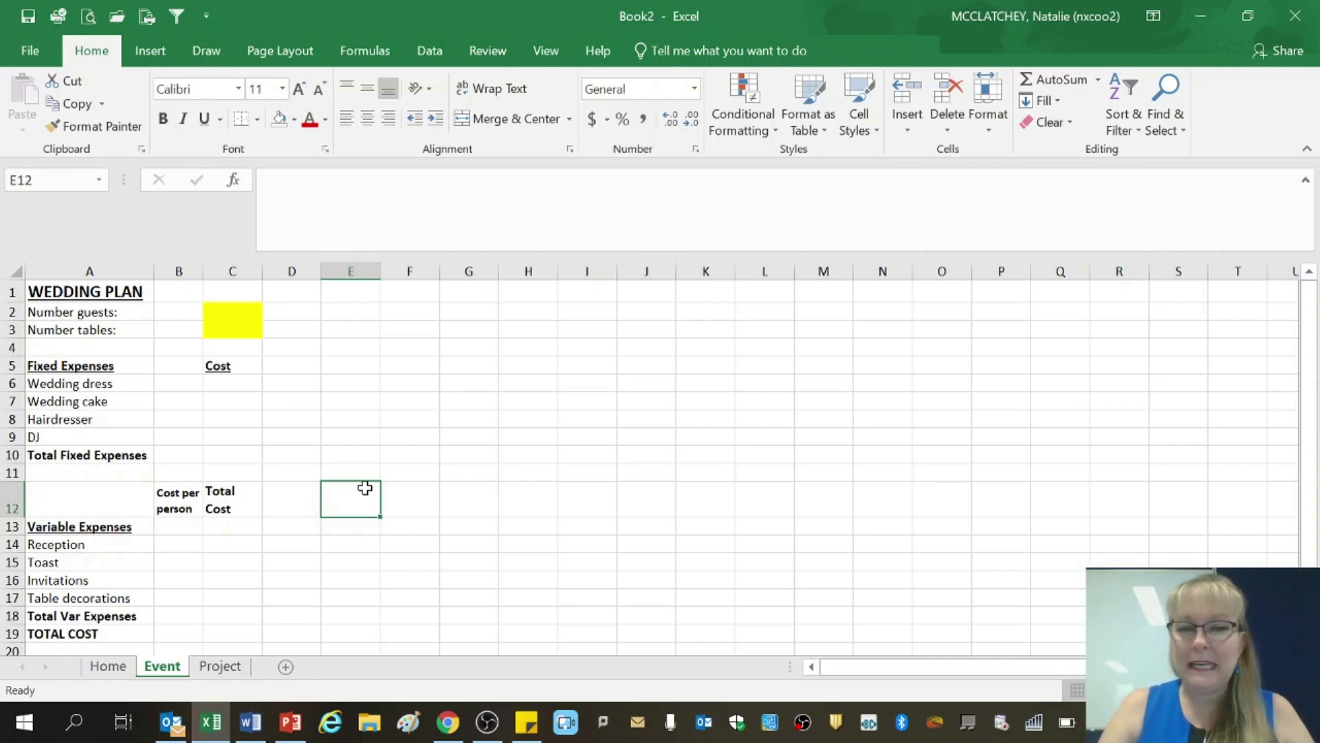
left_click(295, 436)
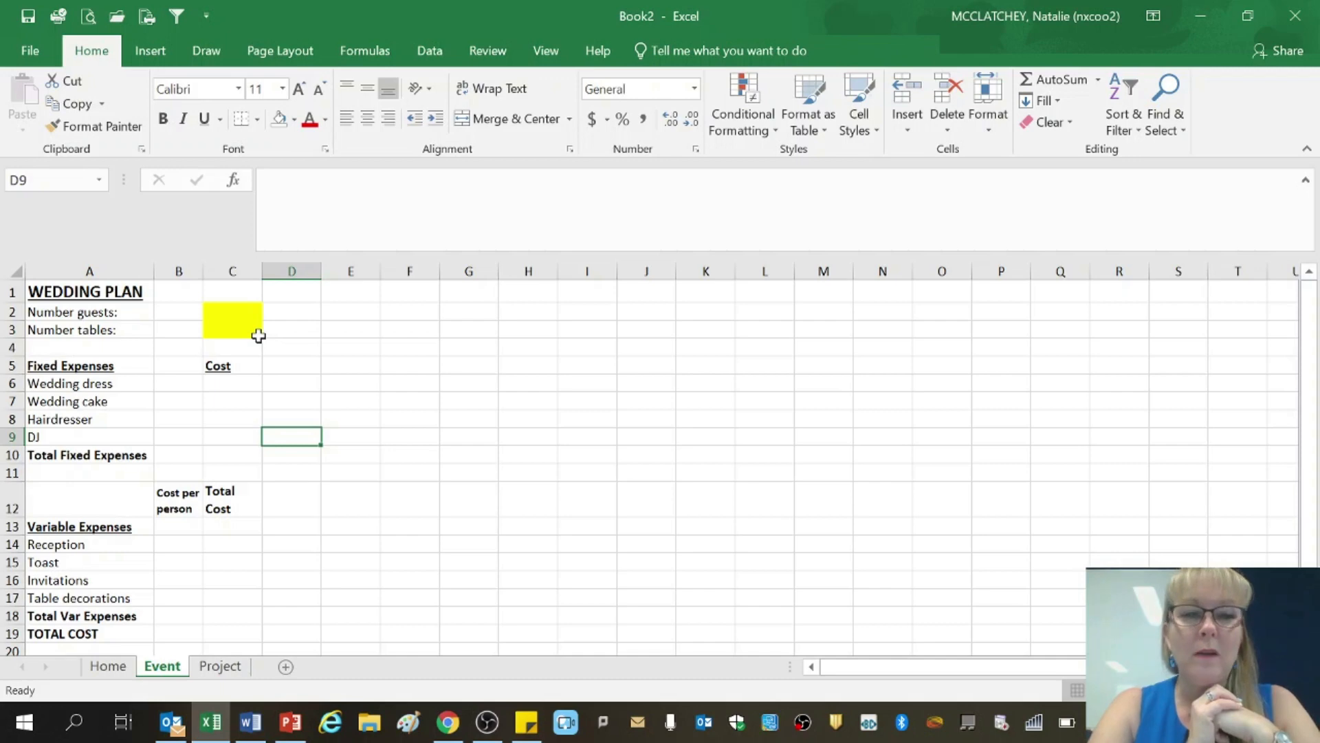
Enter the fixed costs 2000, 500, 200 and 300 in C6:C9 and total them in C10 with =SUM(C6:C9)
left_click(212, 387)
type("2000")
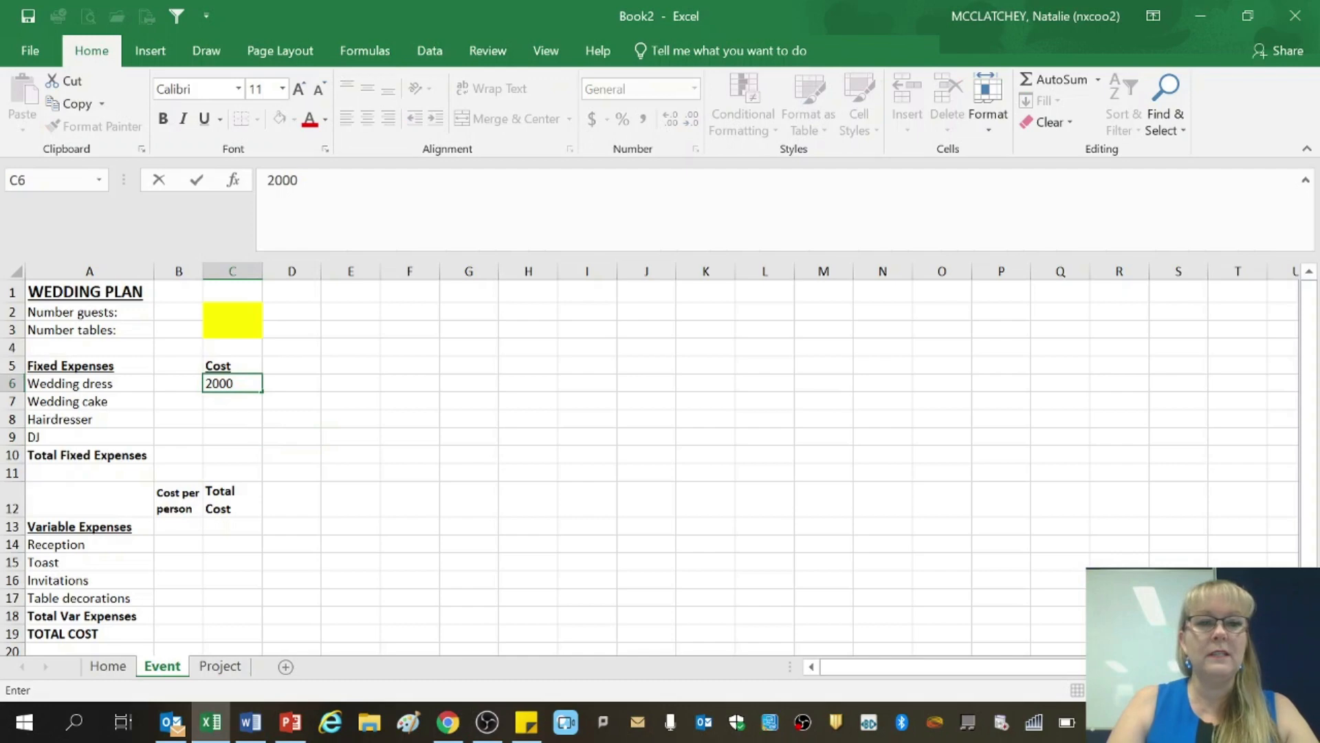
key("Return")
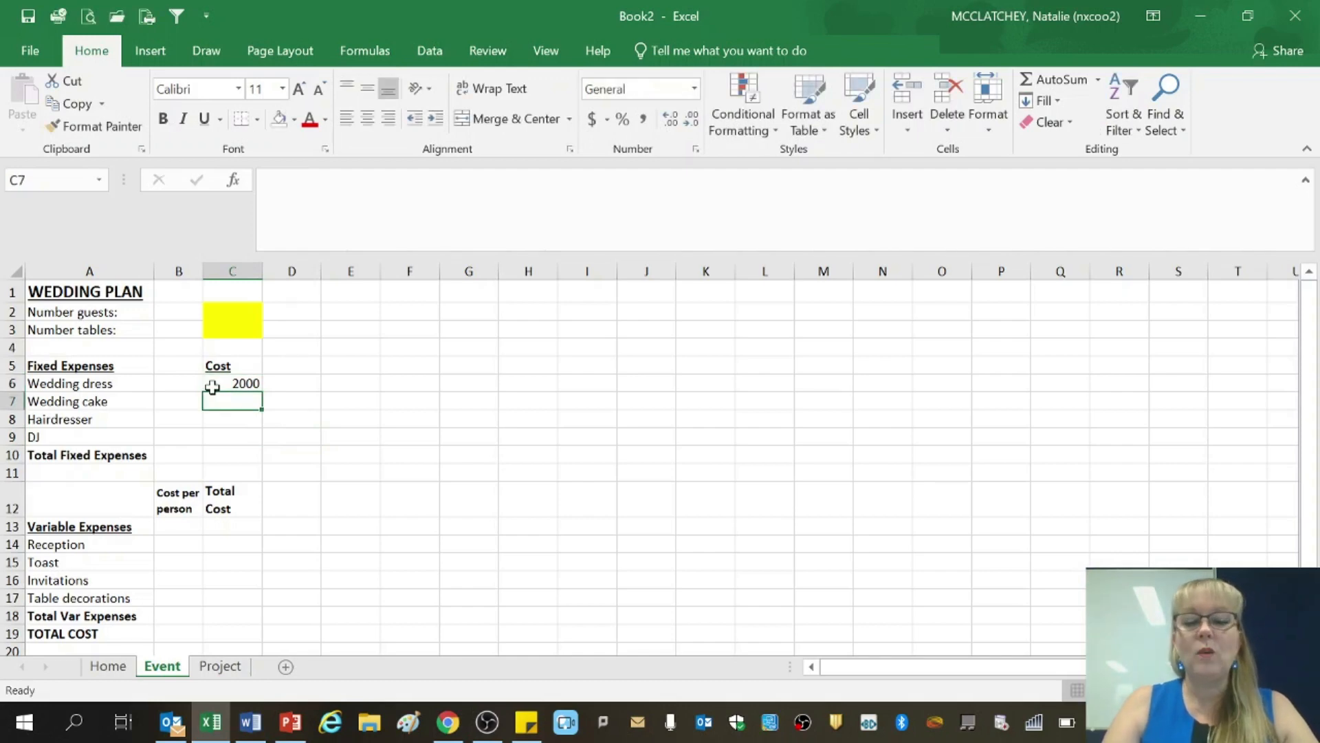
type("500")
key("Return")
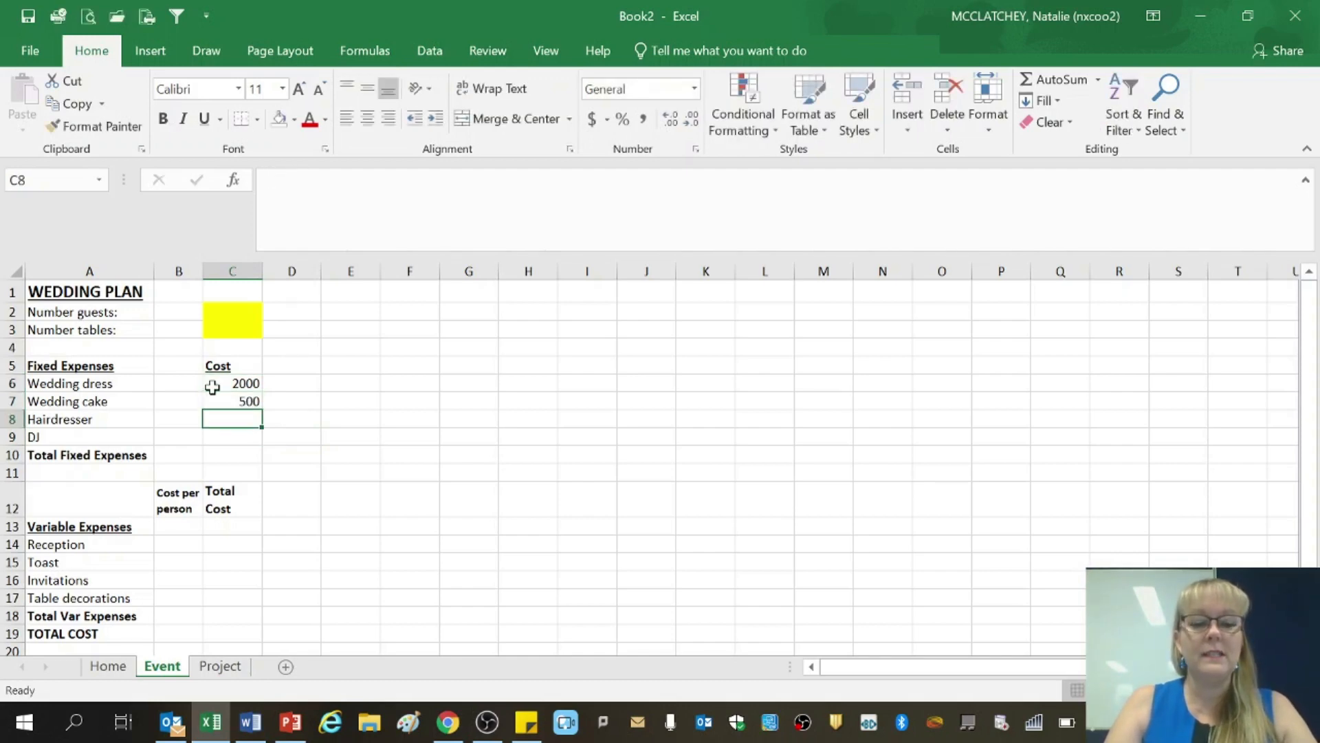
type("200")
key("Return")
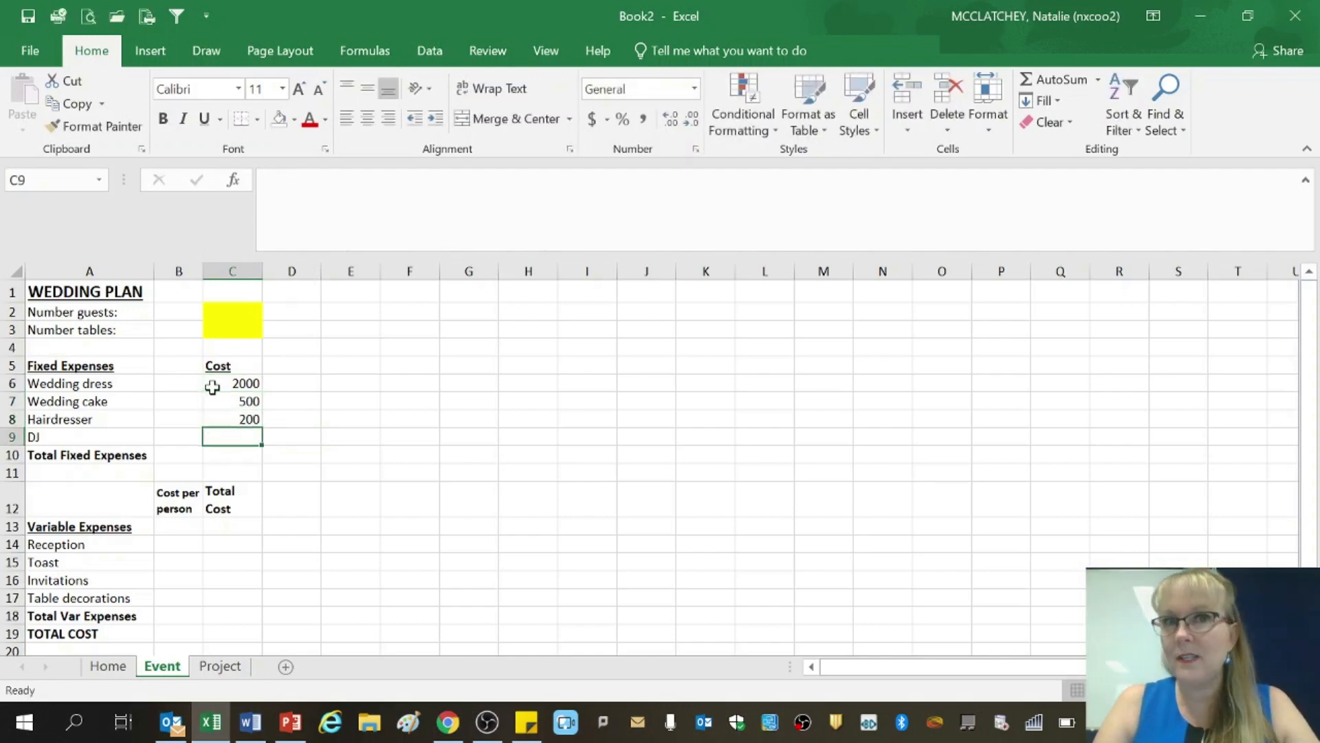
type("300")
key("Return")
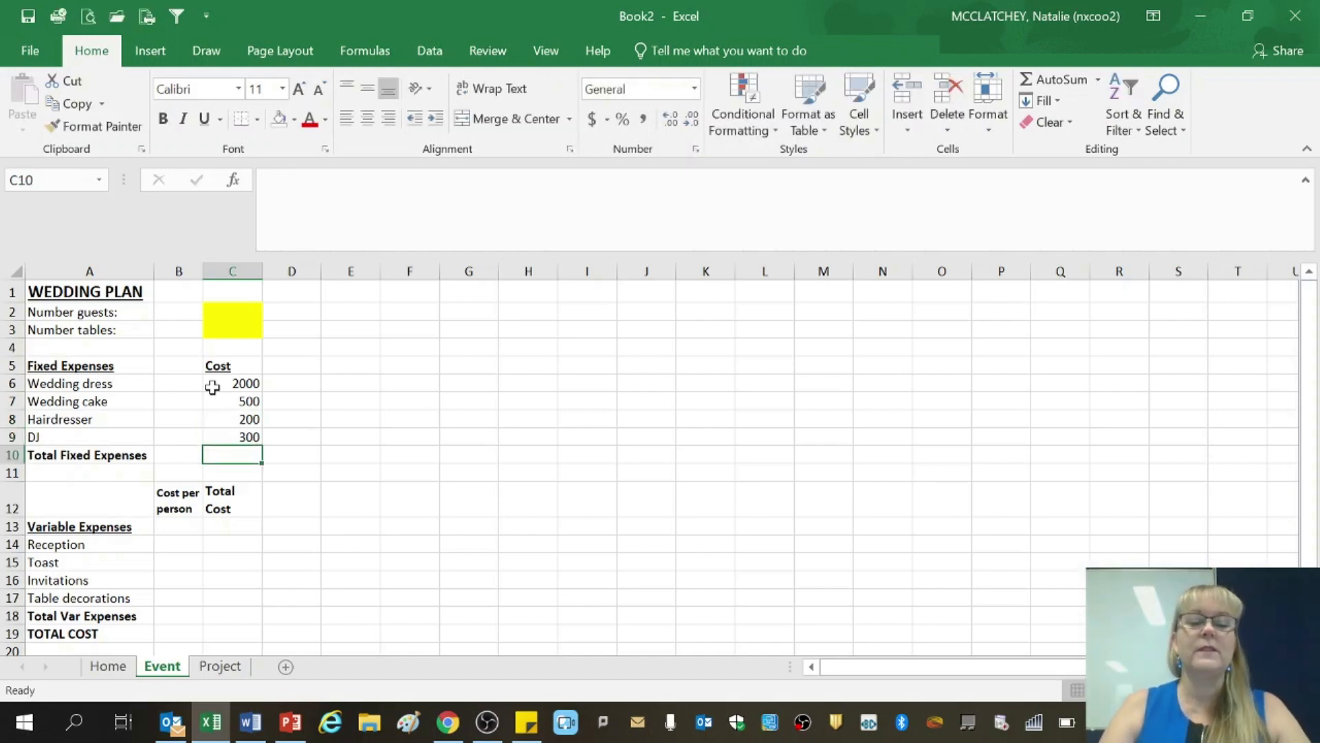
left_click(1065, 82)
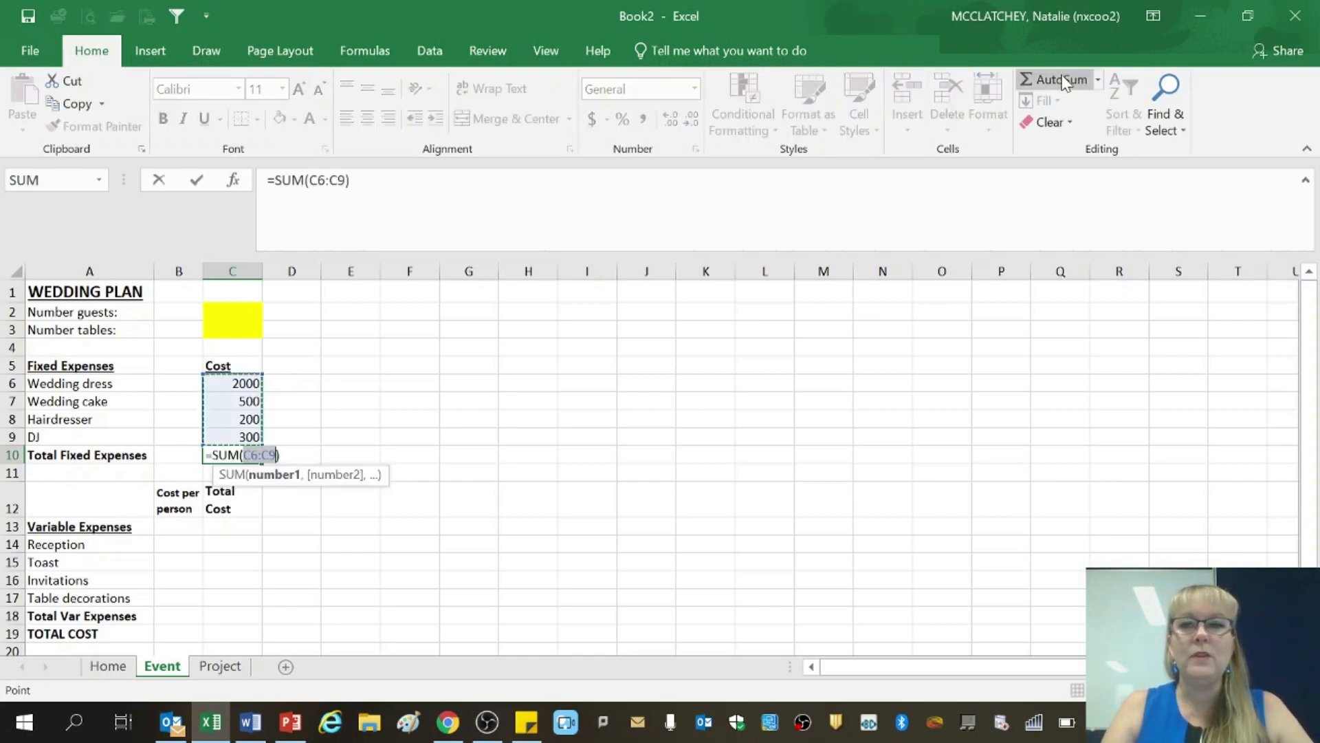
key("Return")
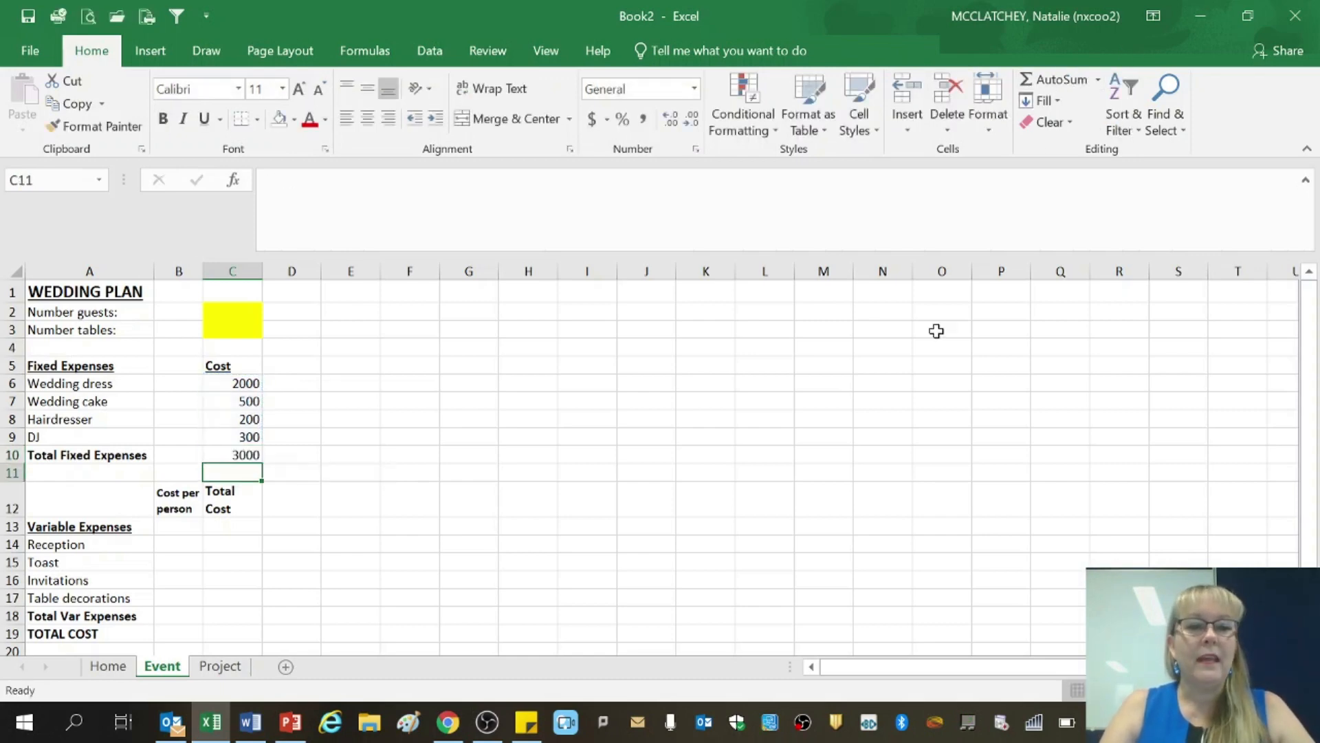
Enter 100 guests in C2 and calculate the number of tables in C3 with the formula =C2/10
left_click(237, 316)
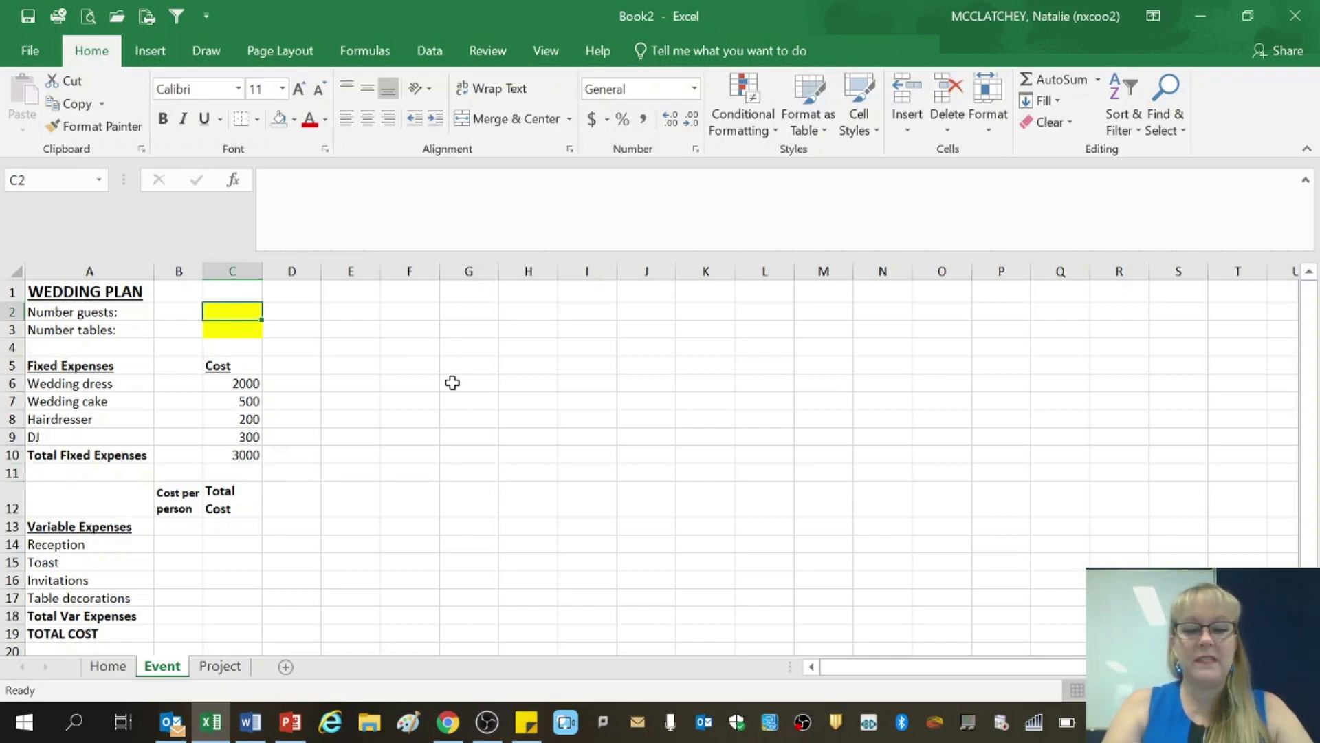
type("100")
key("Return")
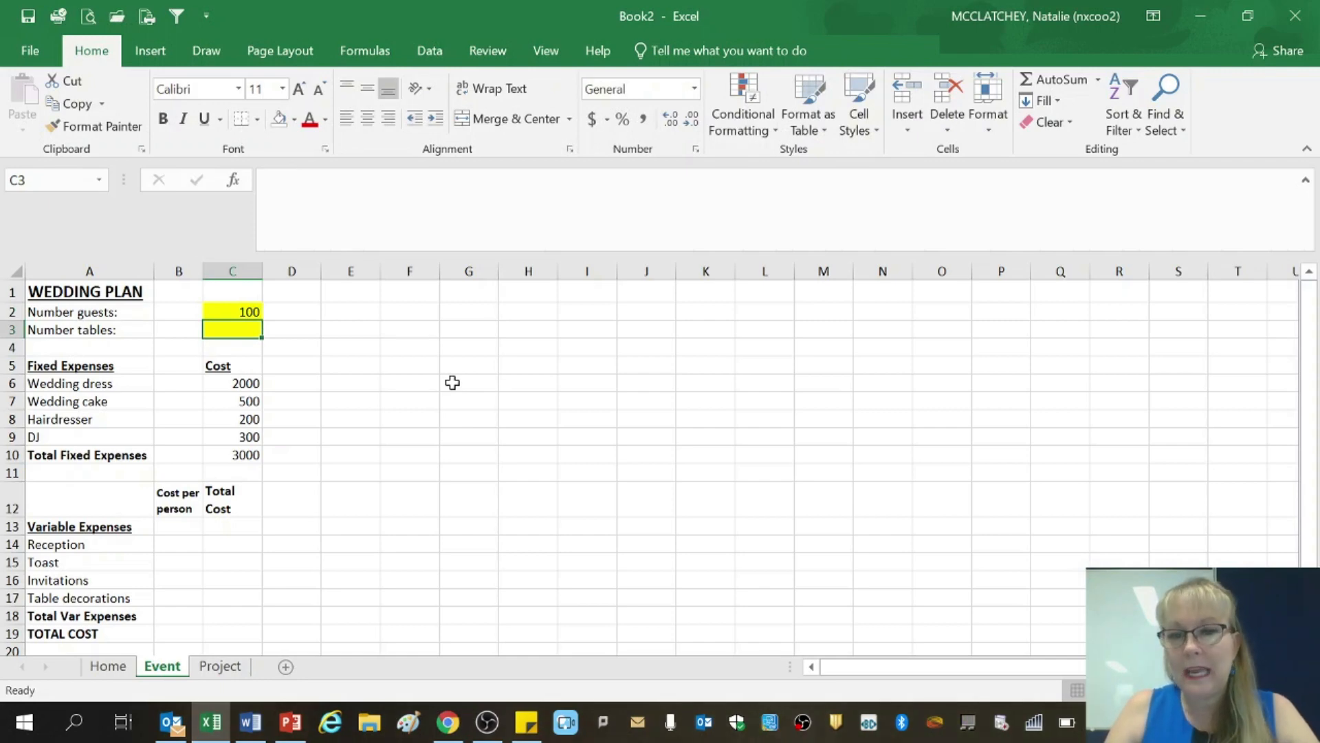
type("=")
key("Up")
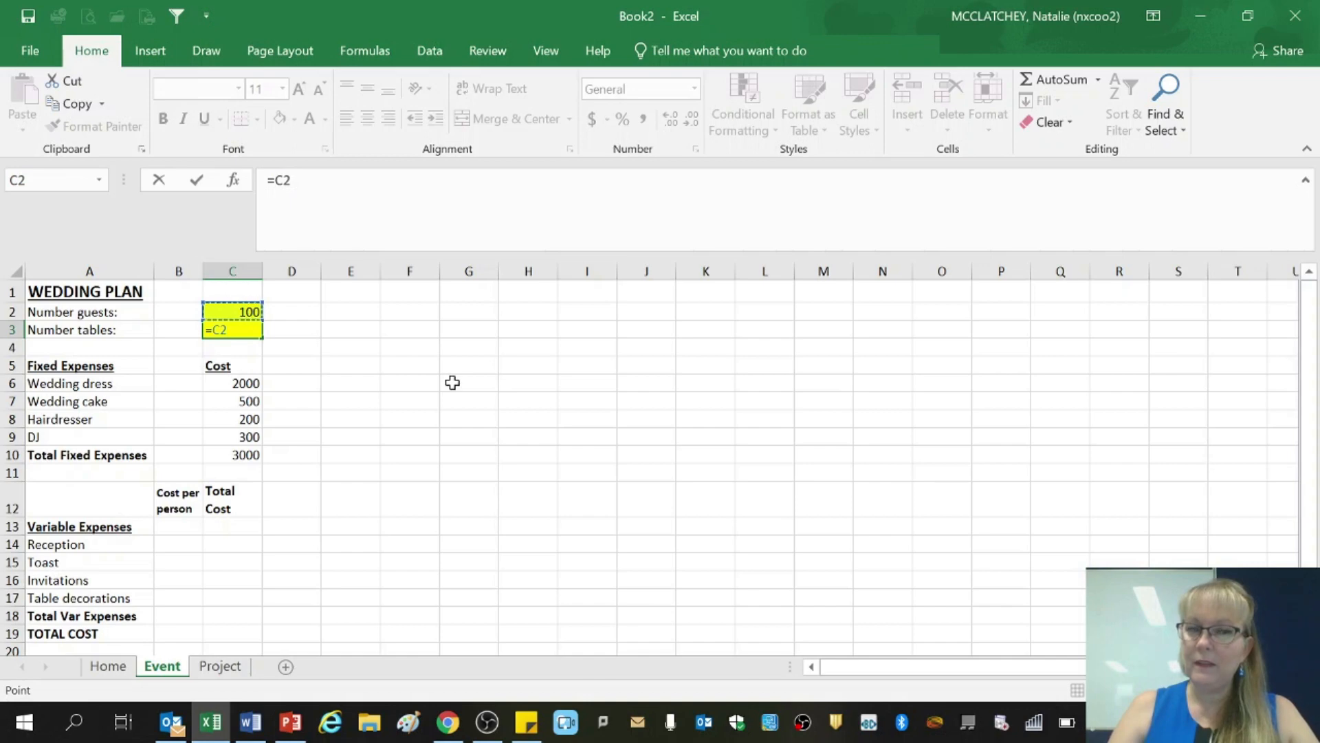
type("/10")
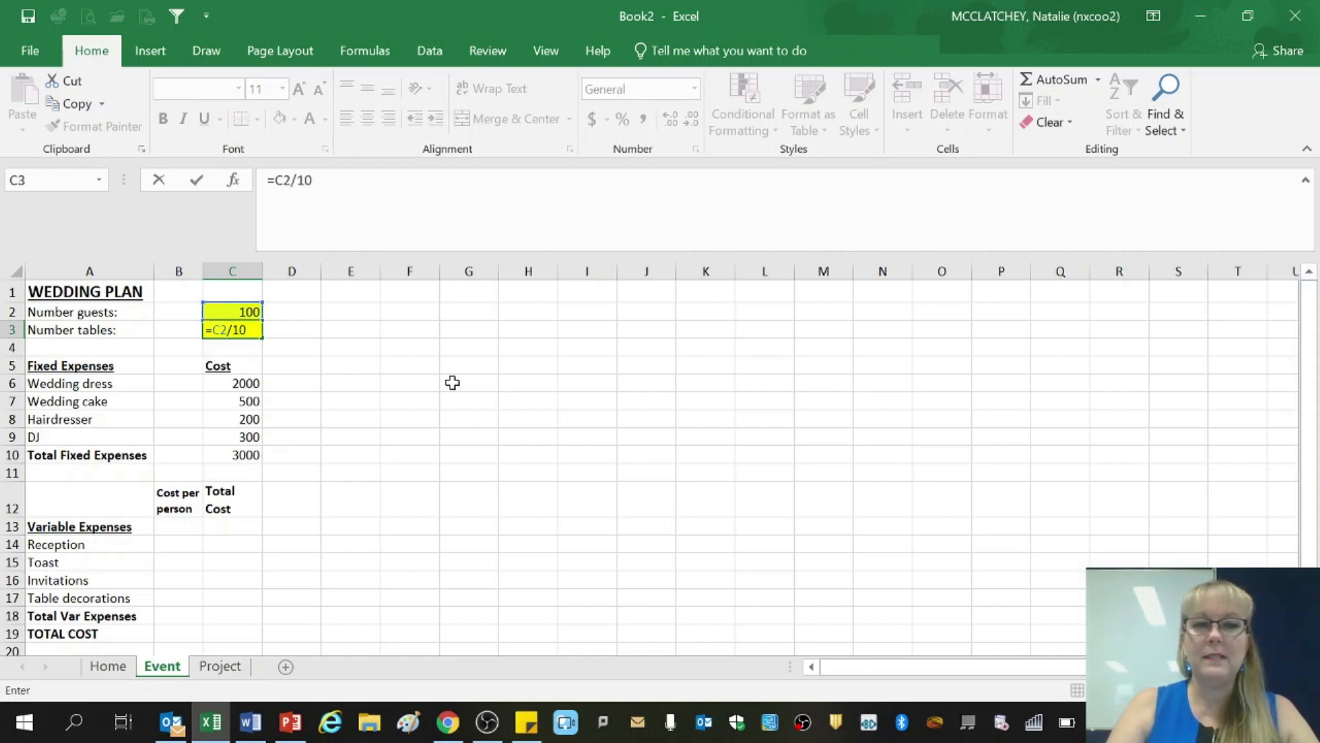
key("Return")
Change the number of guests in C2 to 105
key("Up")
key("Up")
type("105")
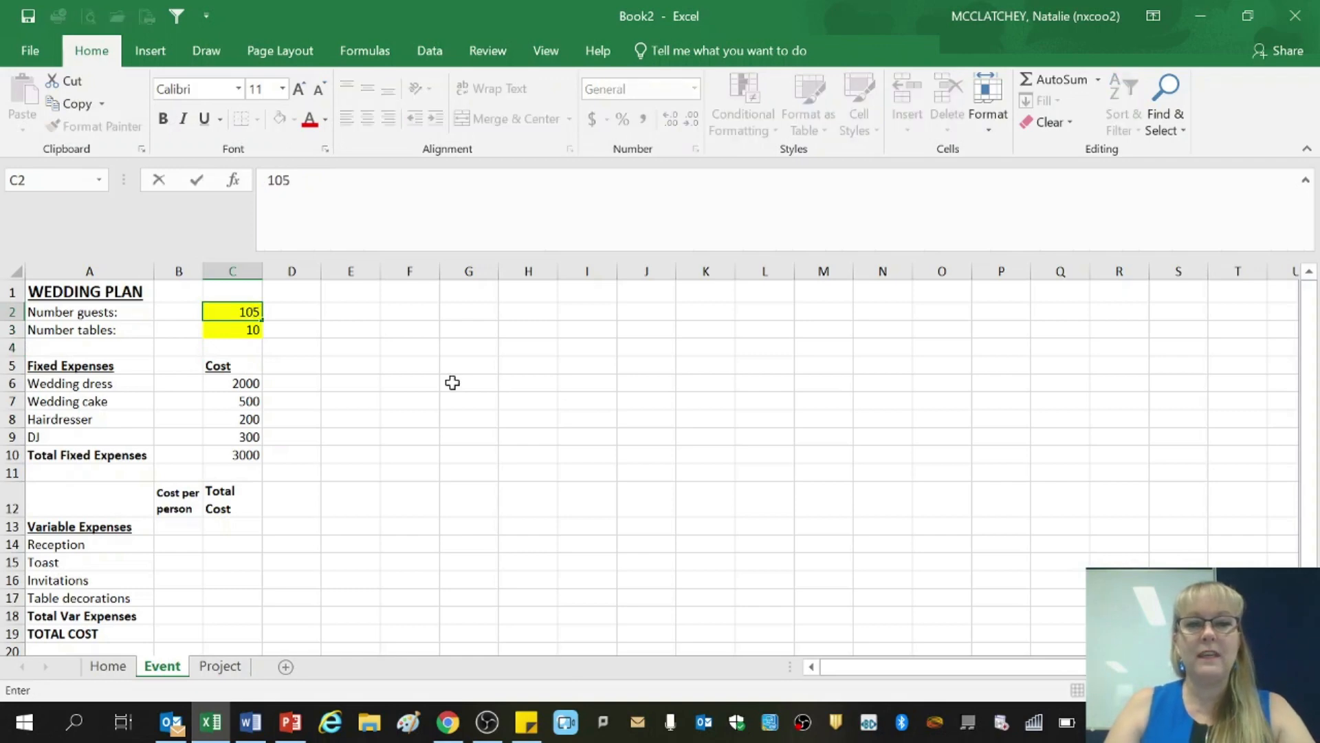
key("Return")
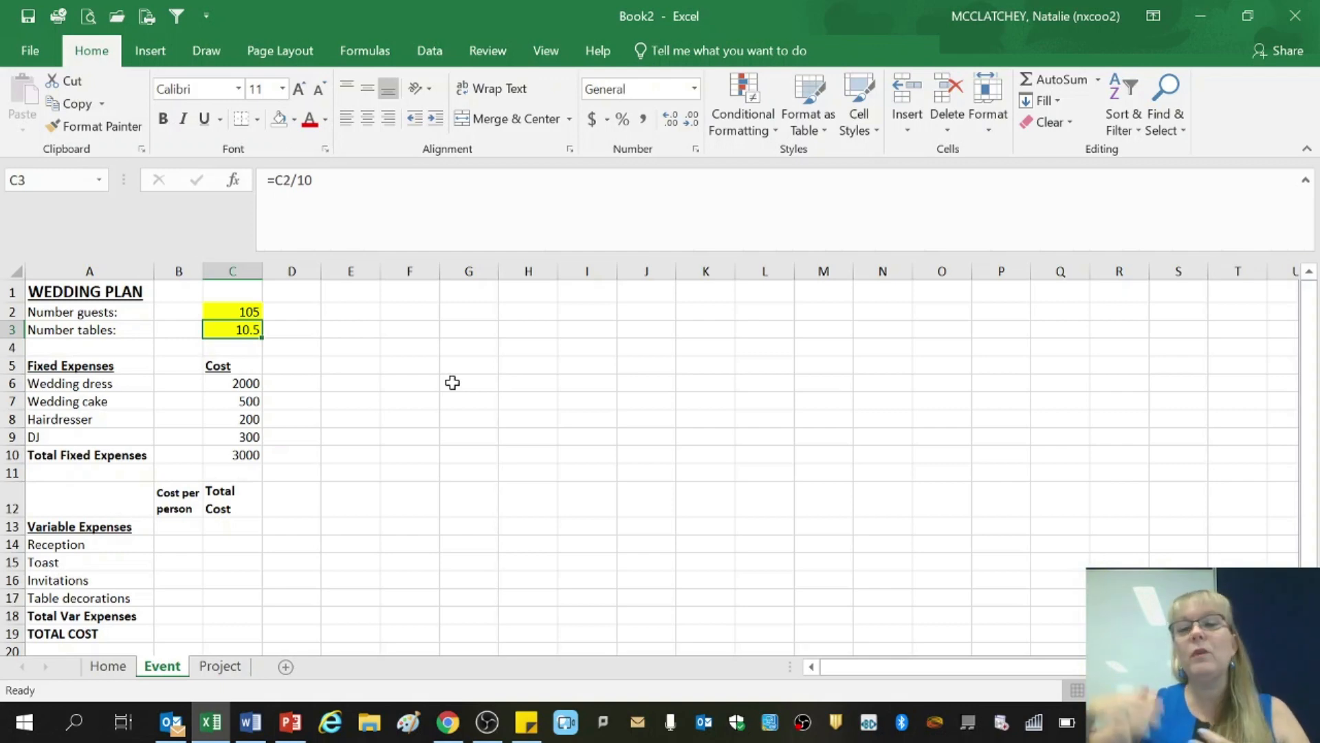
Edit the number of tables formula in C3 to round up to whole tables with =ROUNDUP(C2/10,)
left_click(274, 180)
type("ROUNDUP")
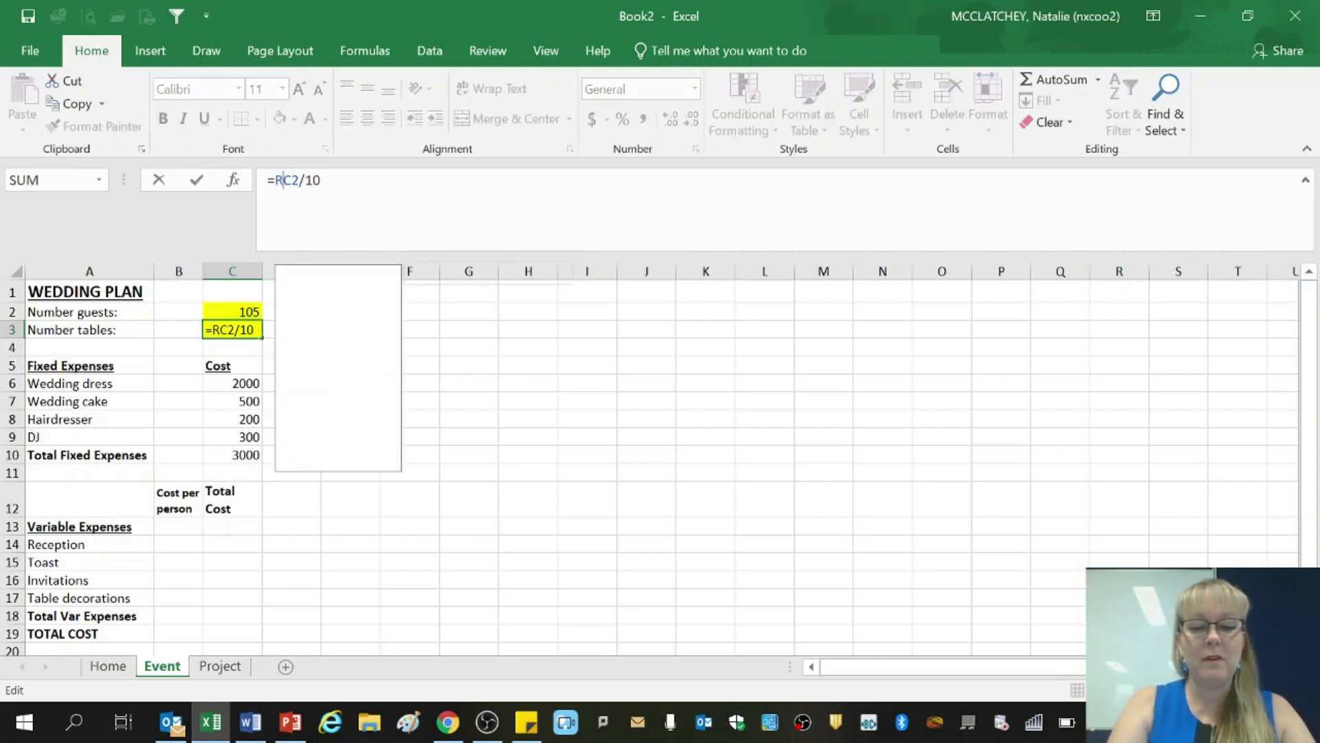
type("(")
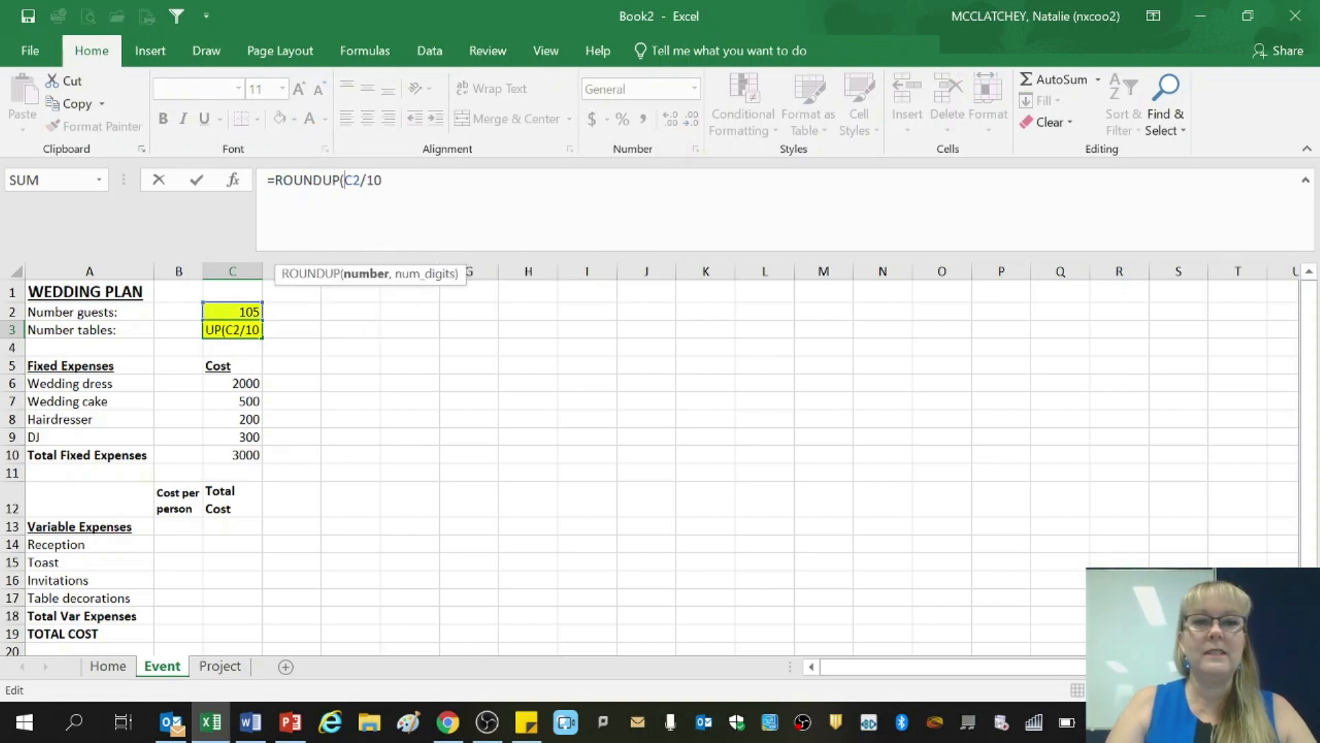
type(",")
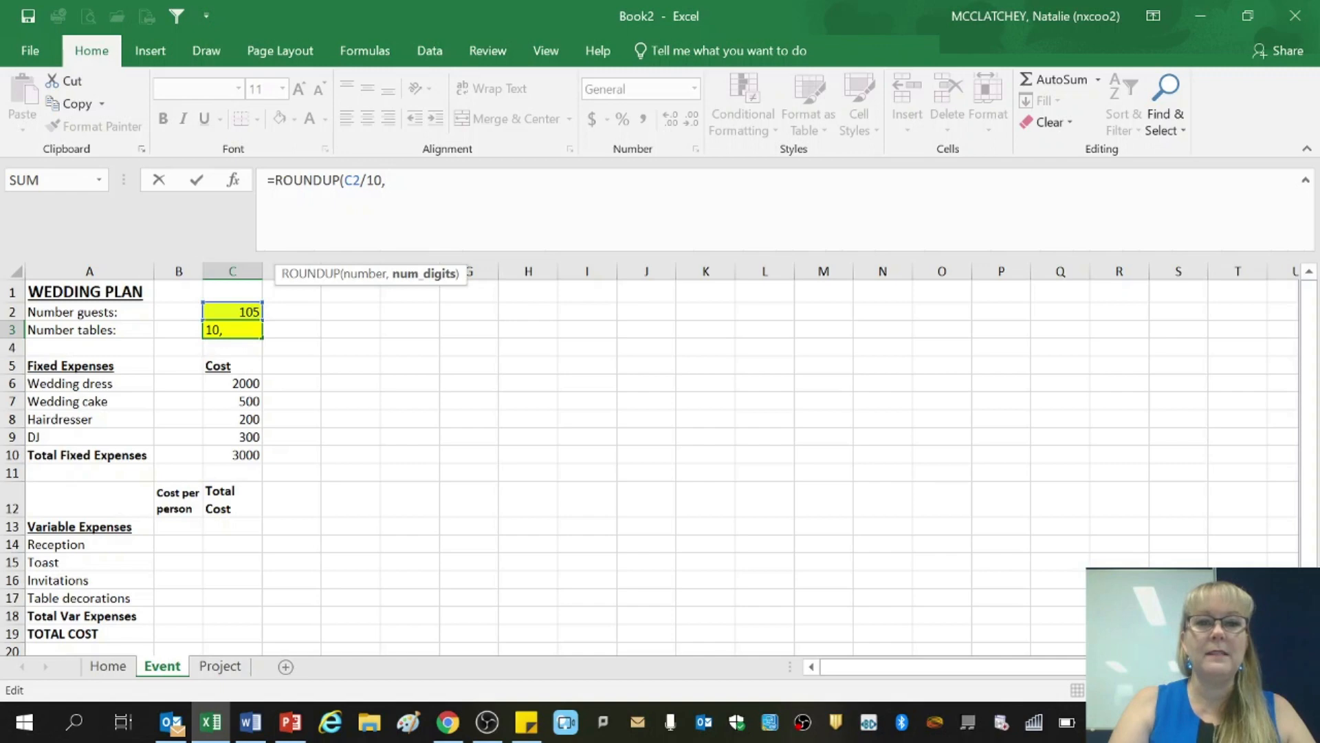
type("0)")
key("Return")
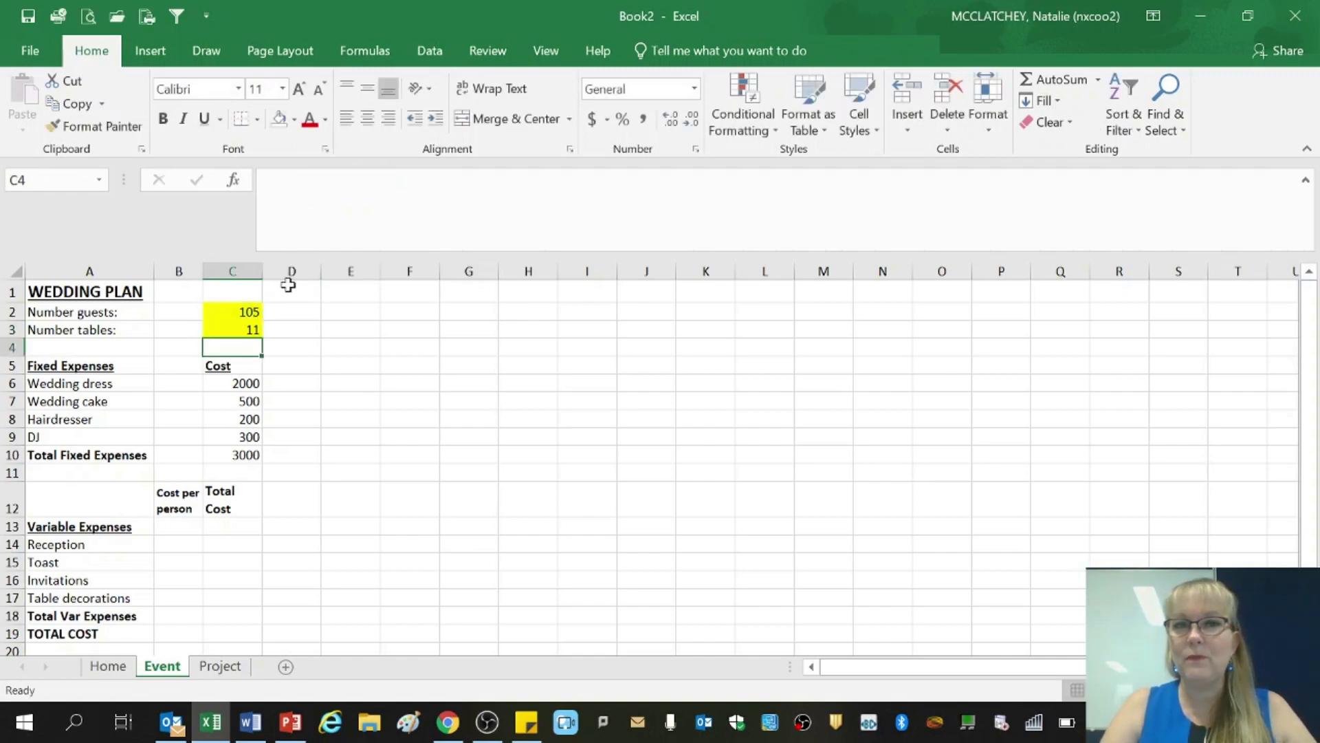
left_click(246, 328)
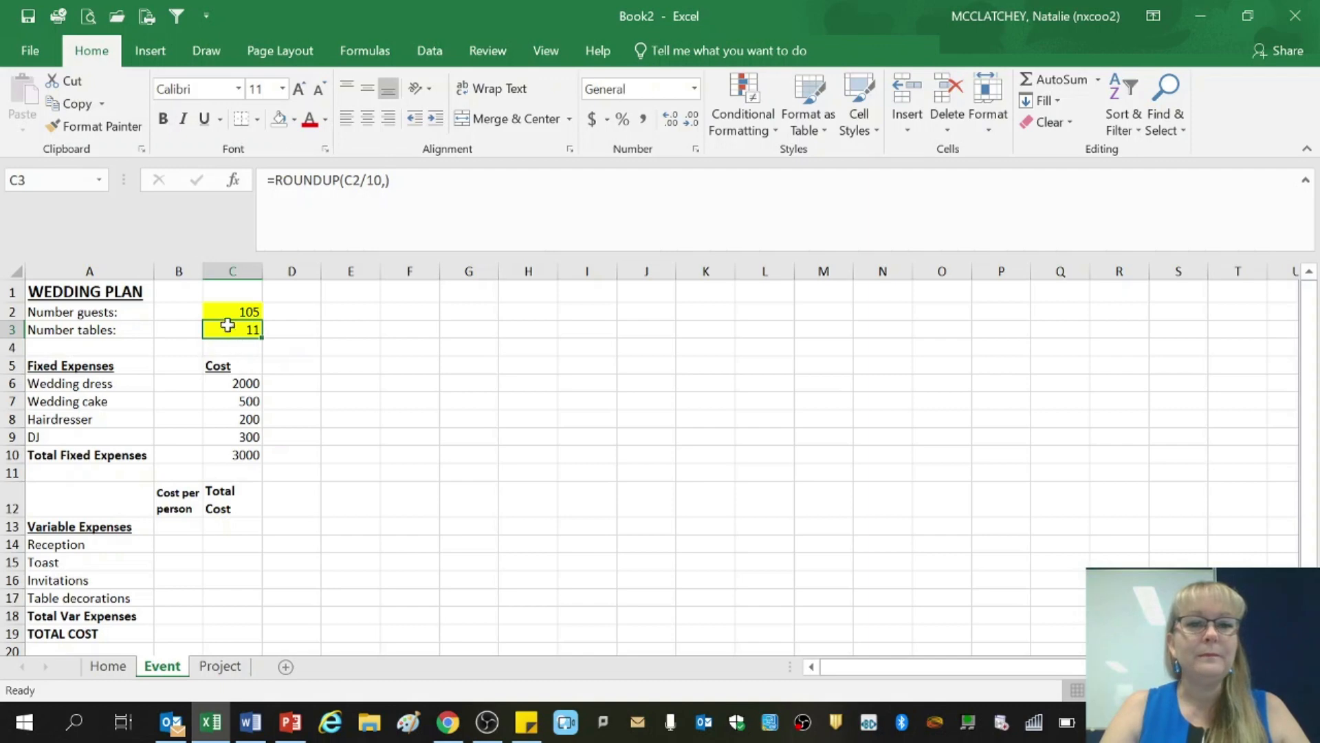
Set the number of guests in C2 to 100
left_click(225, 315)
type("100")
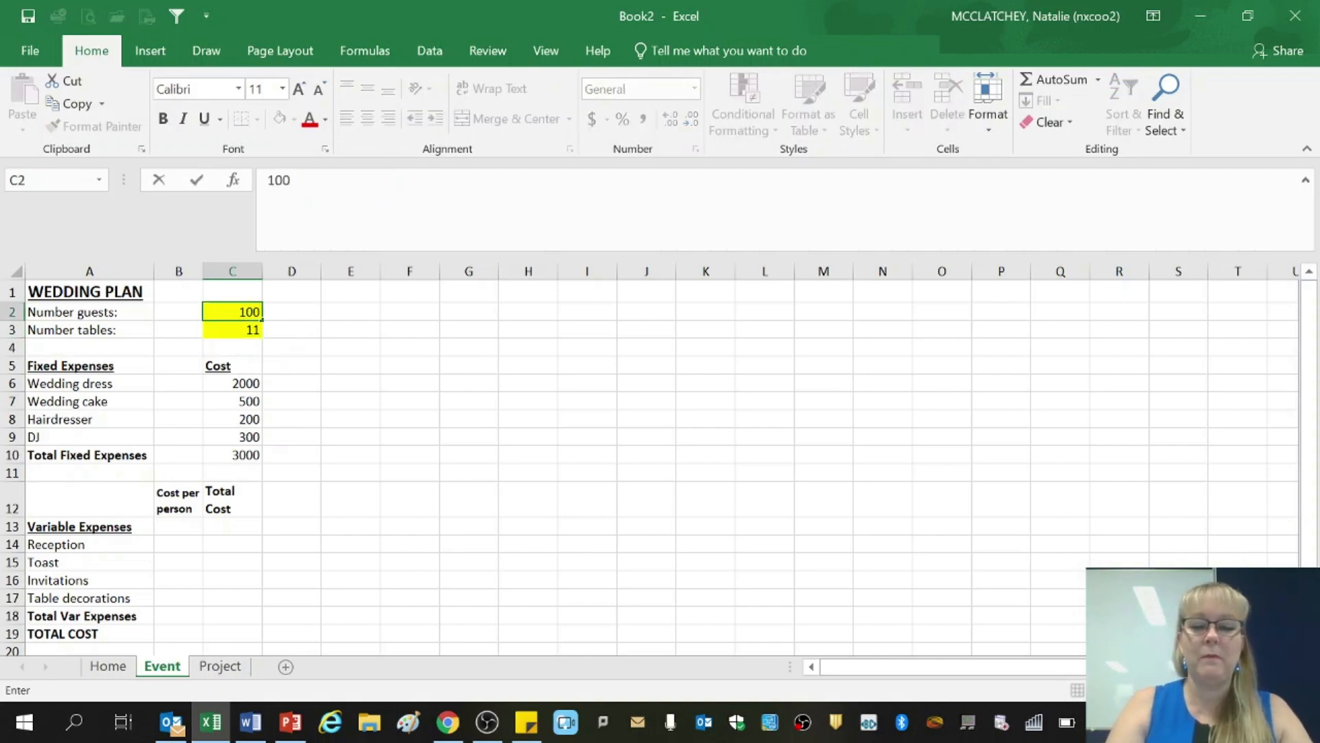
key("Return")
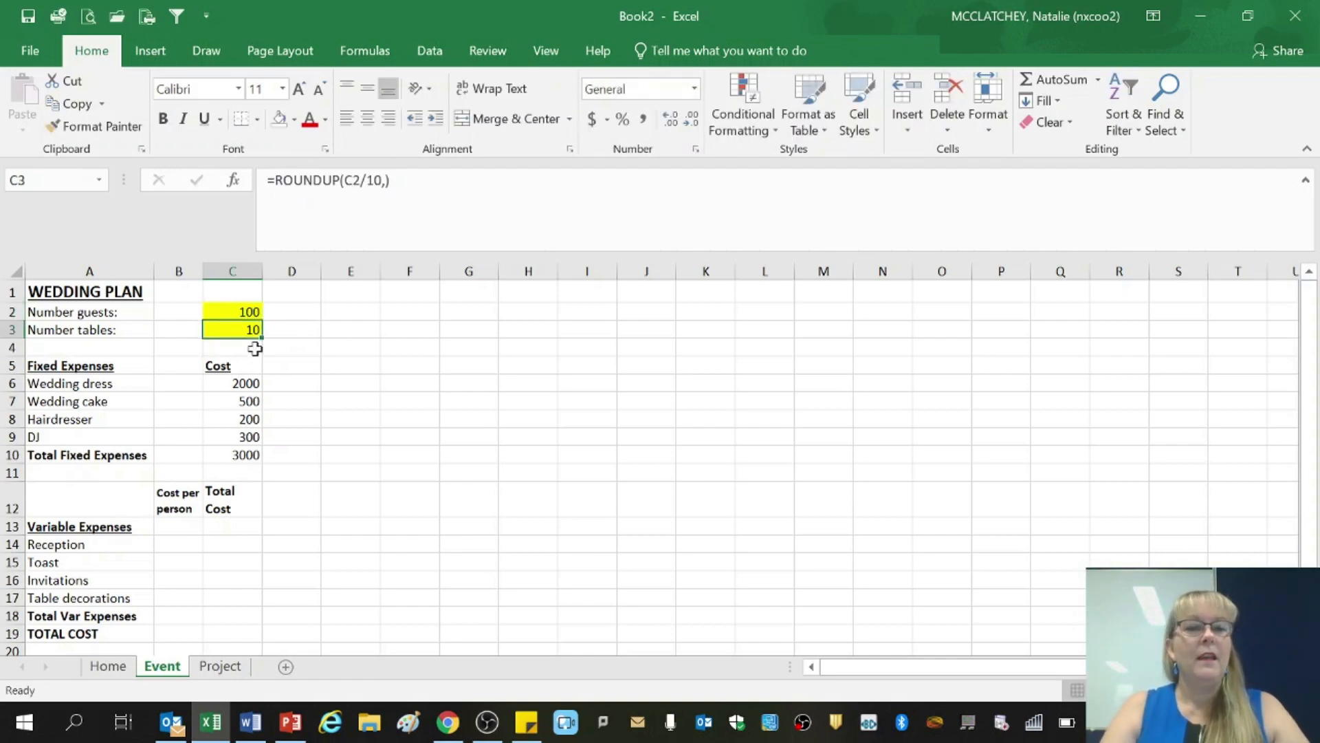
Enter the variable unit costs 45, 5, 2 and 20 for reception, toast, invitations and table decorations in B14:B17
left_click(169, 546)
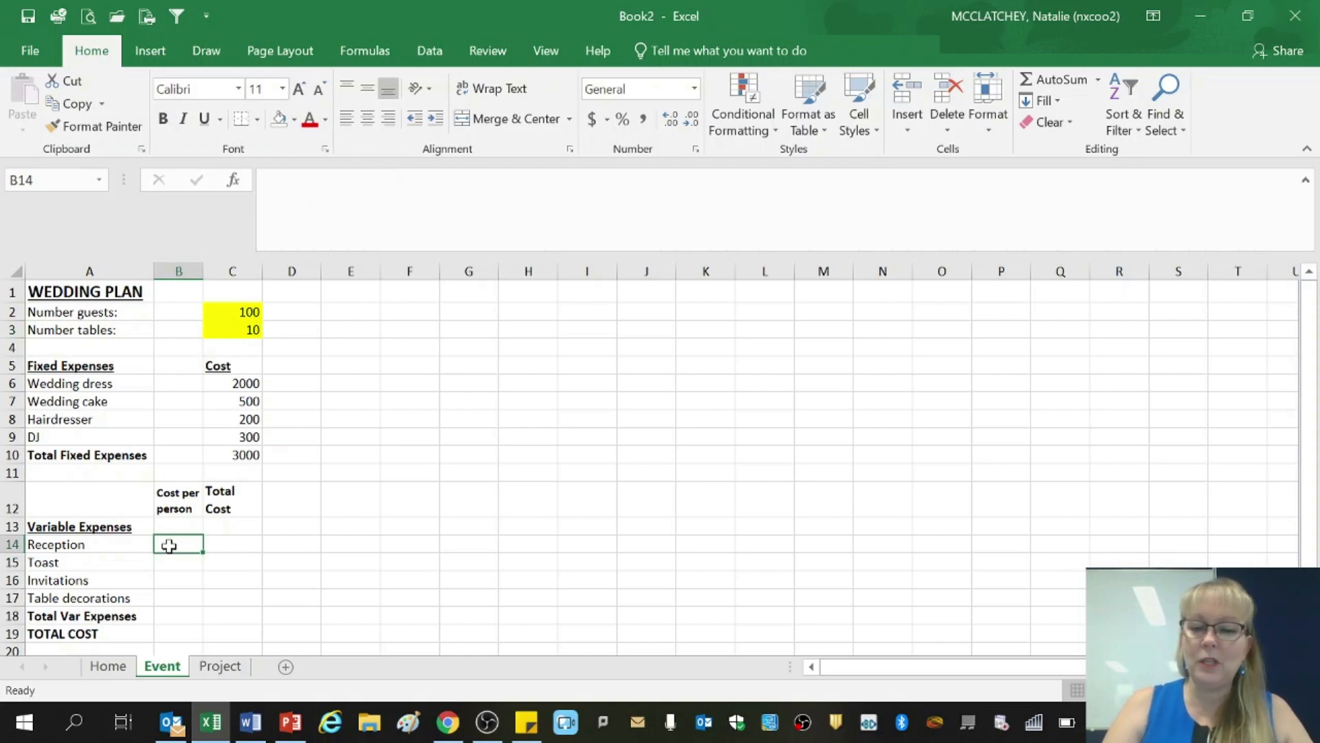
type("45")
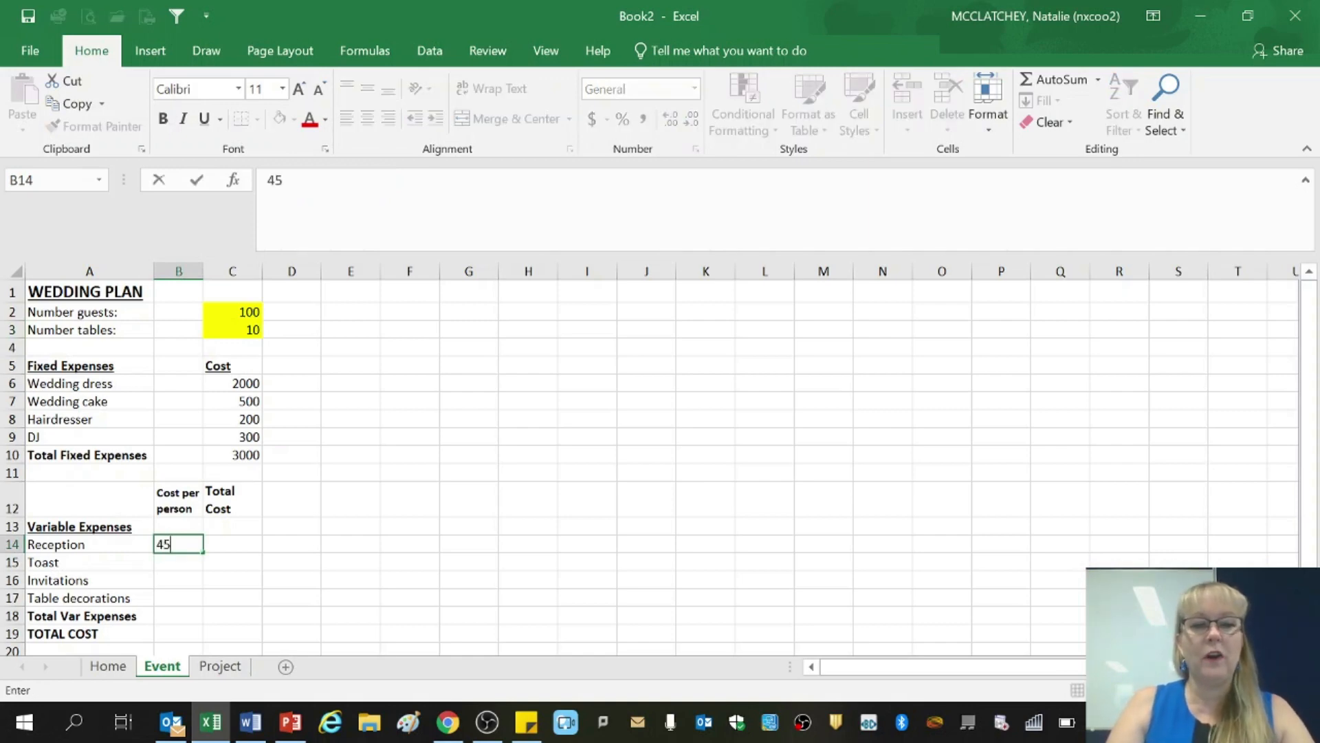
key("Return")
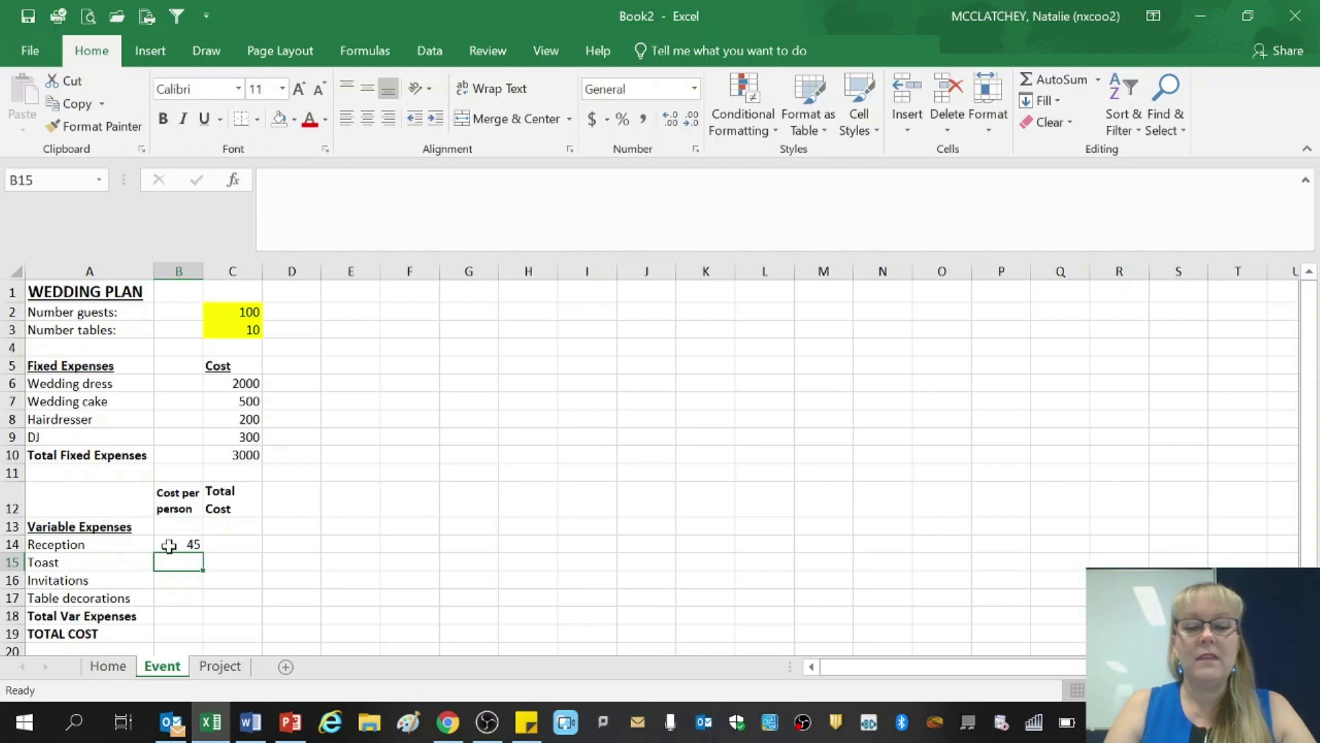
type("5")
key("Return")
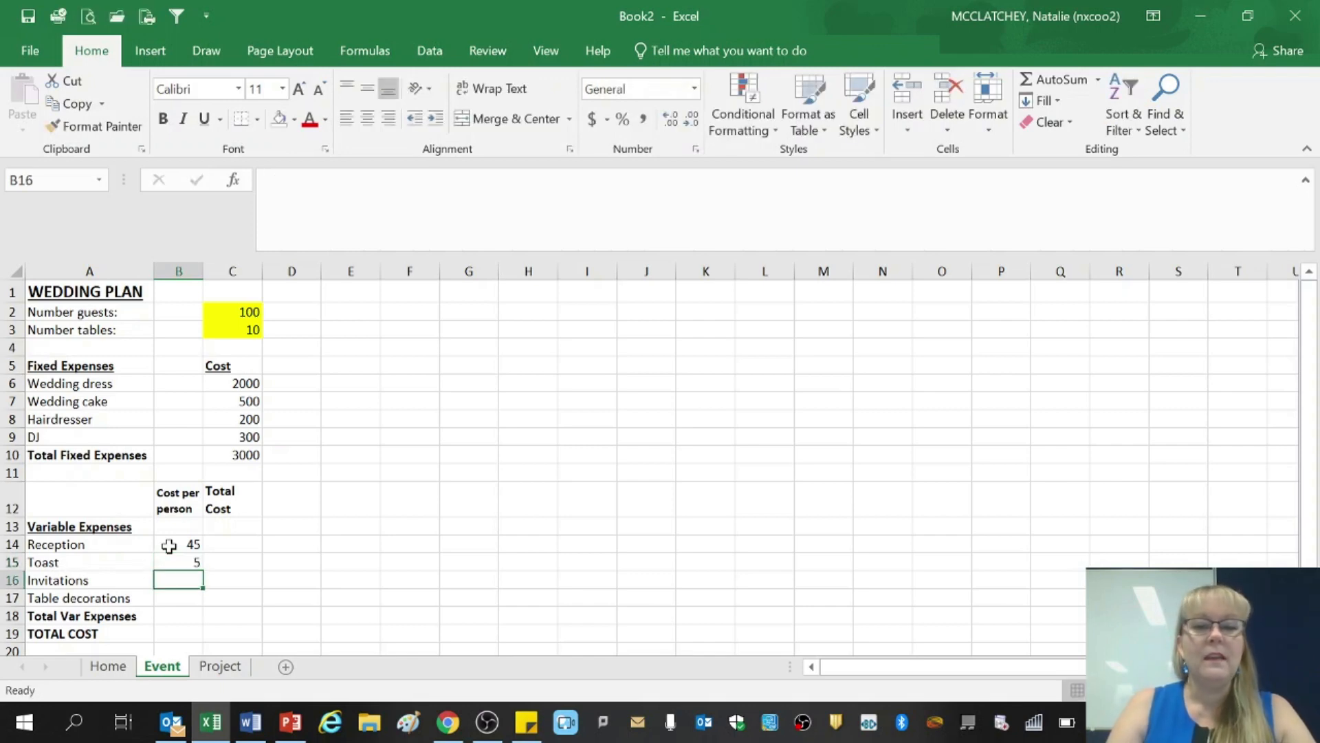
type("2")
key("Return")
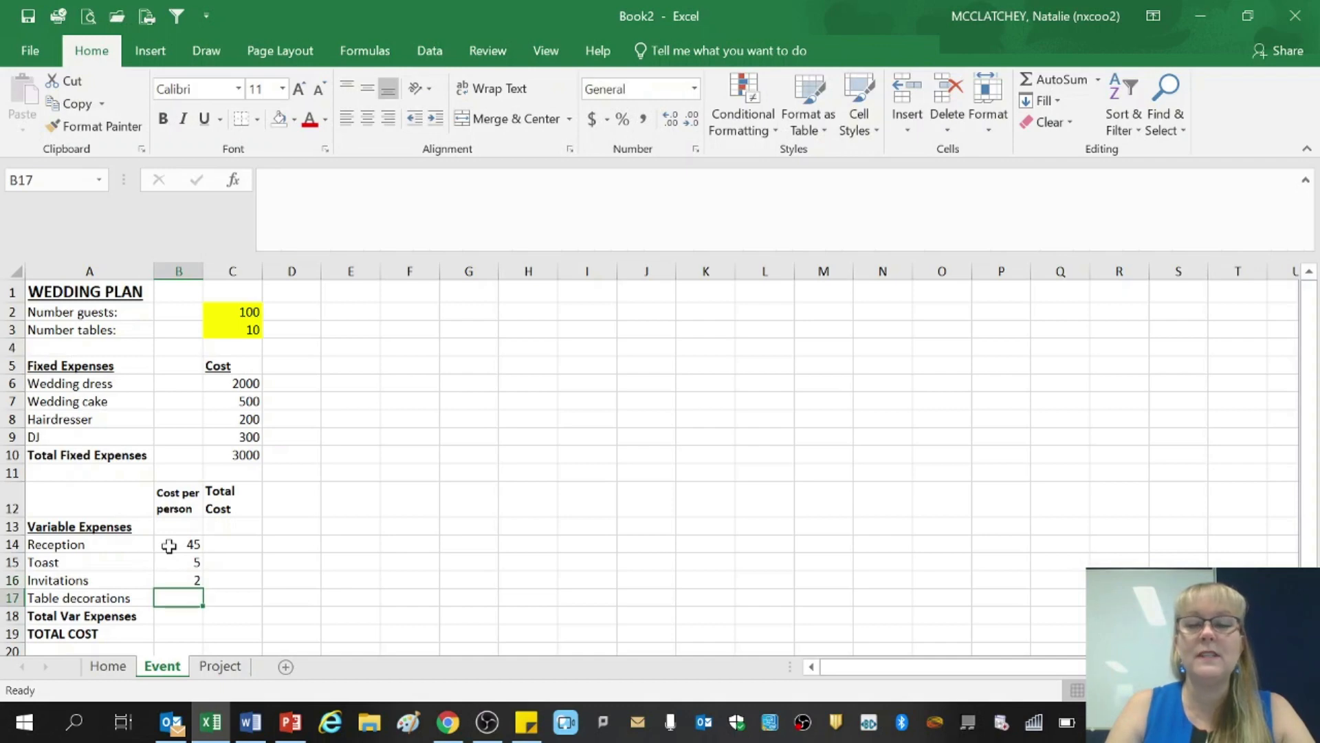
type("20")
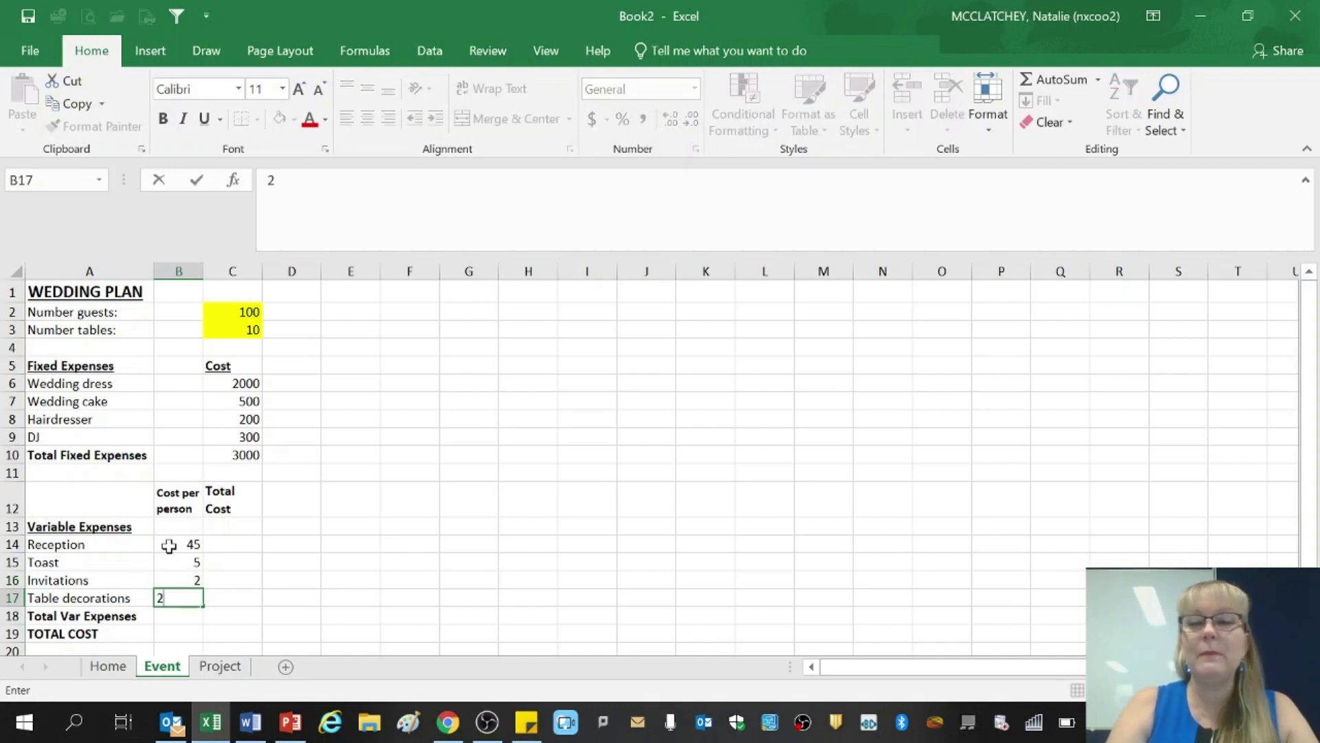
Calculate the reception's total cost in C14 with =B14*$C$2 and copy the formula down to C15:C16
left_click(239, 545)
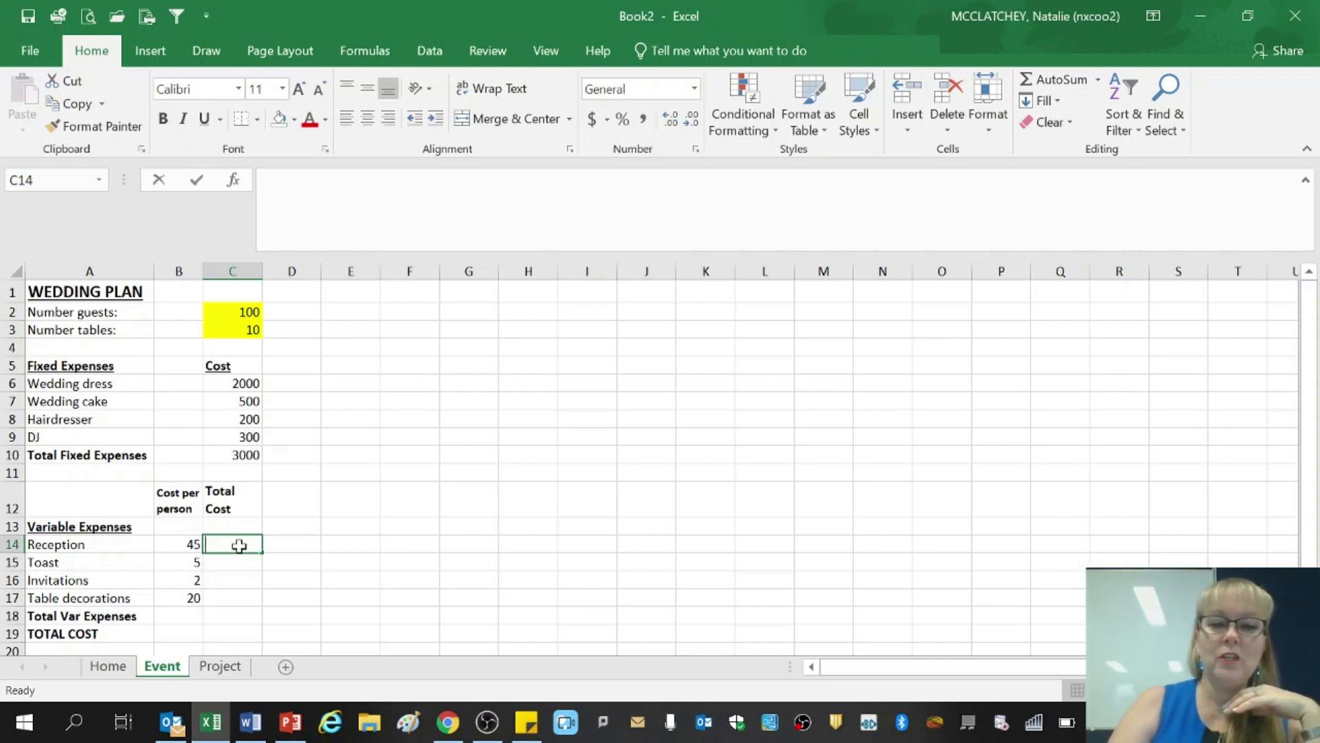
type("=")
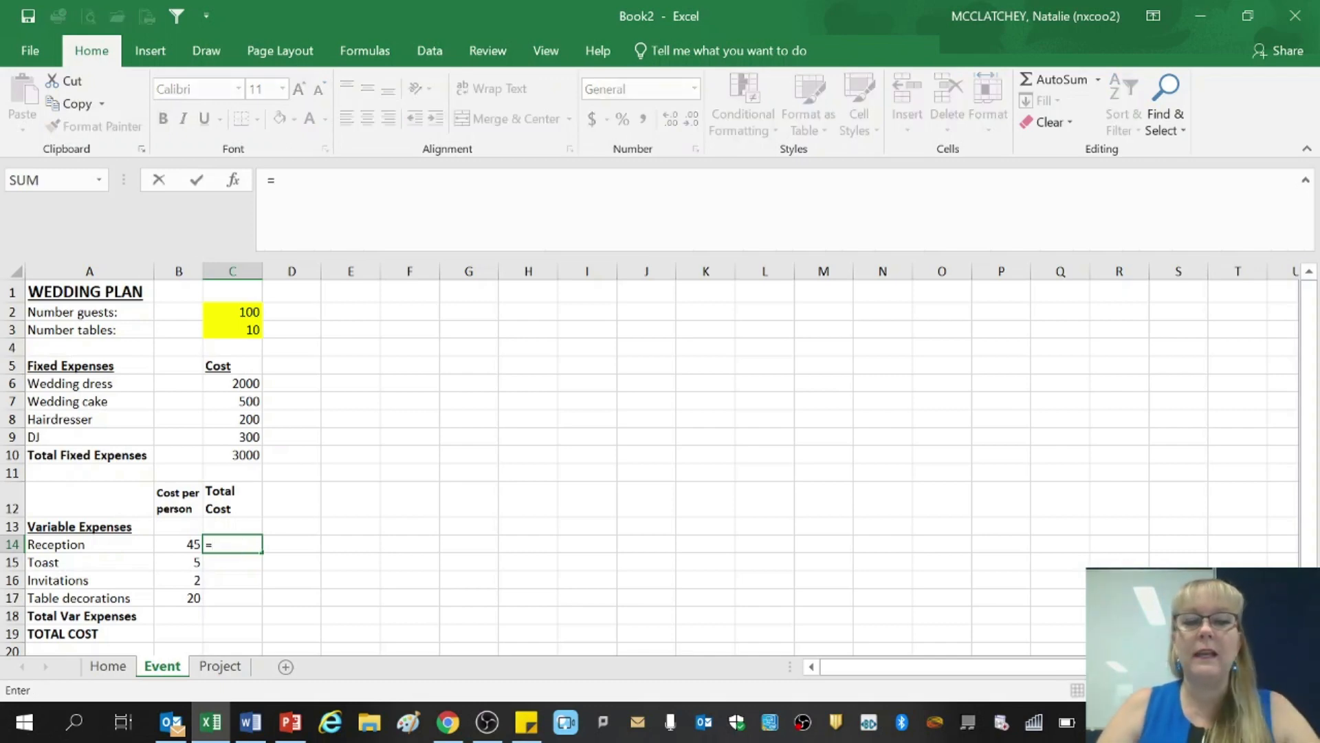
left_click(189, 542)
type("*")
left_click(249, 315)
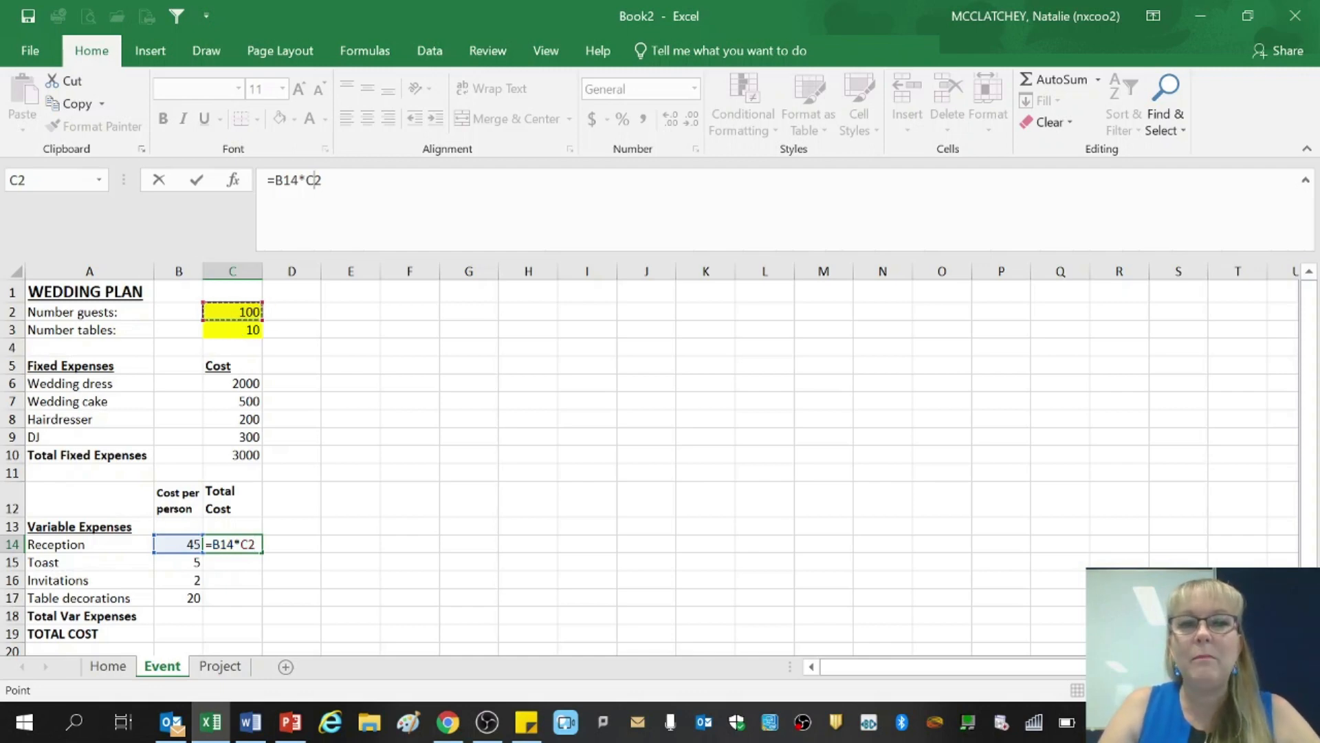
key("F2")
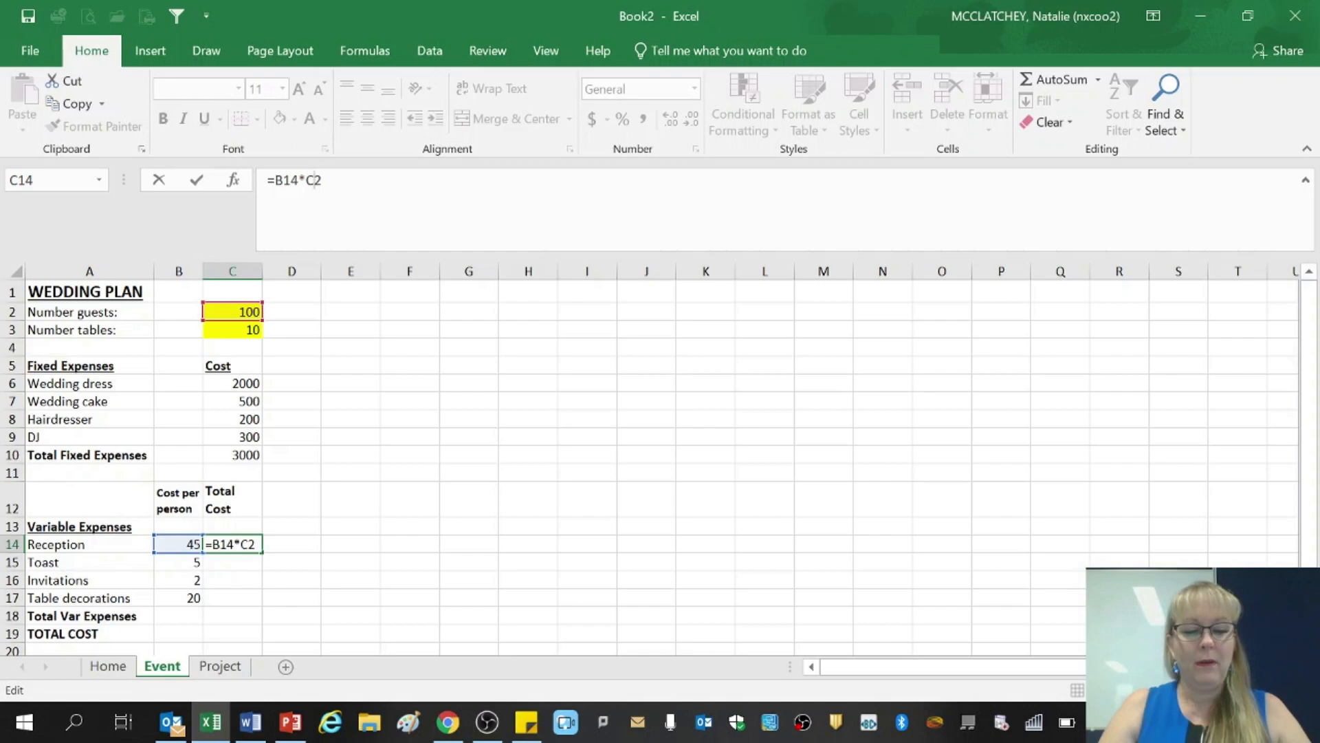
key("F4")
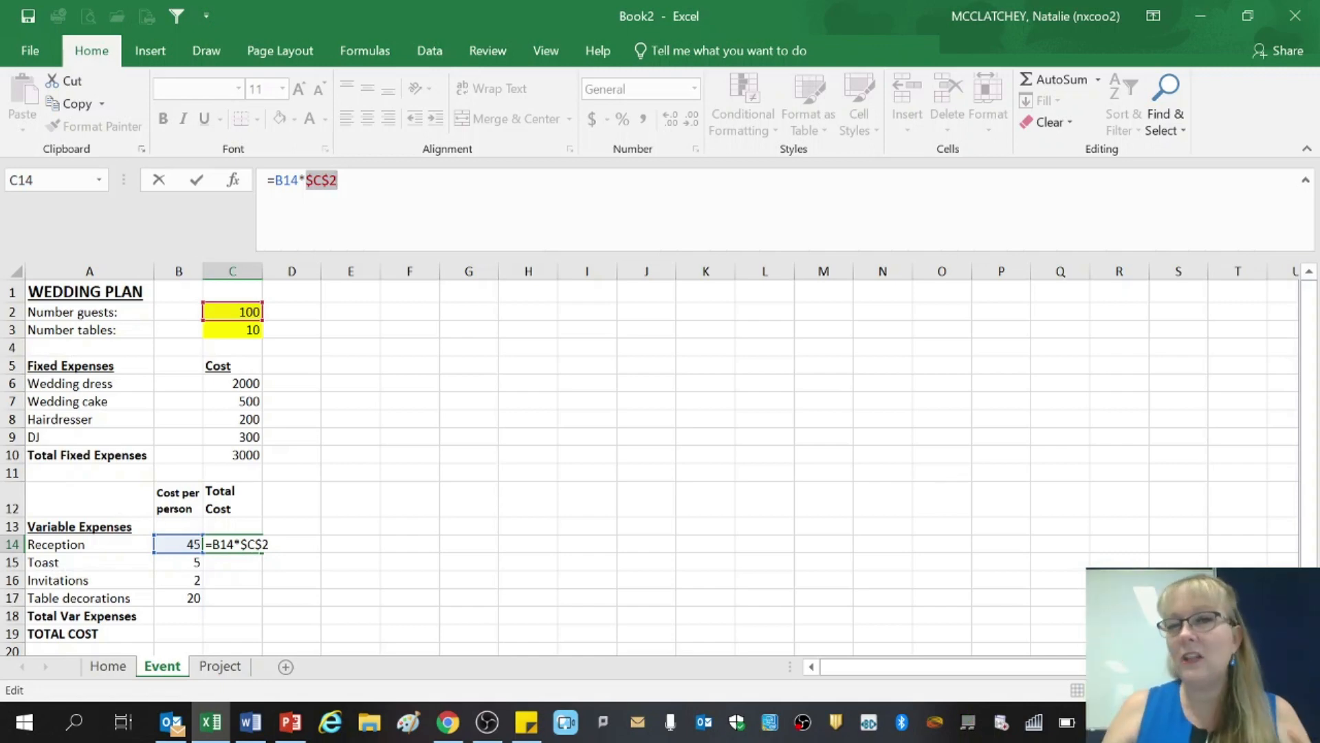
key("Return")
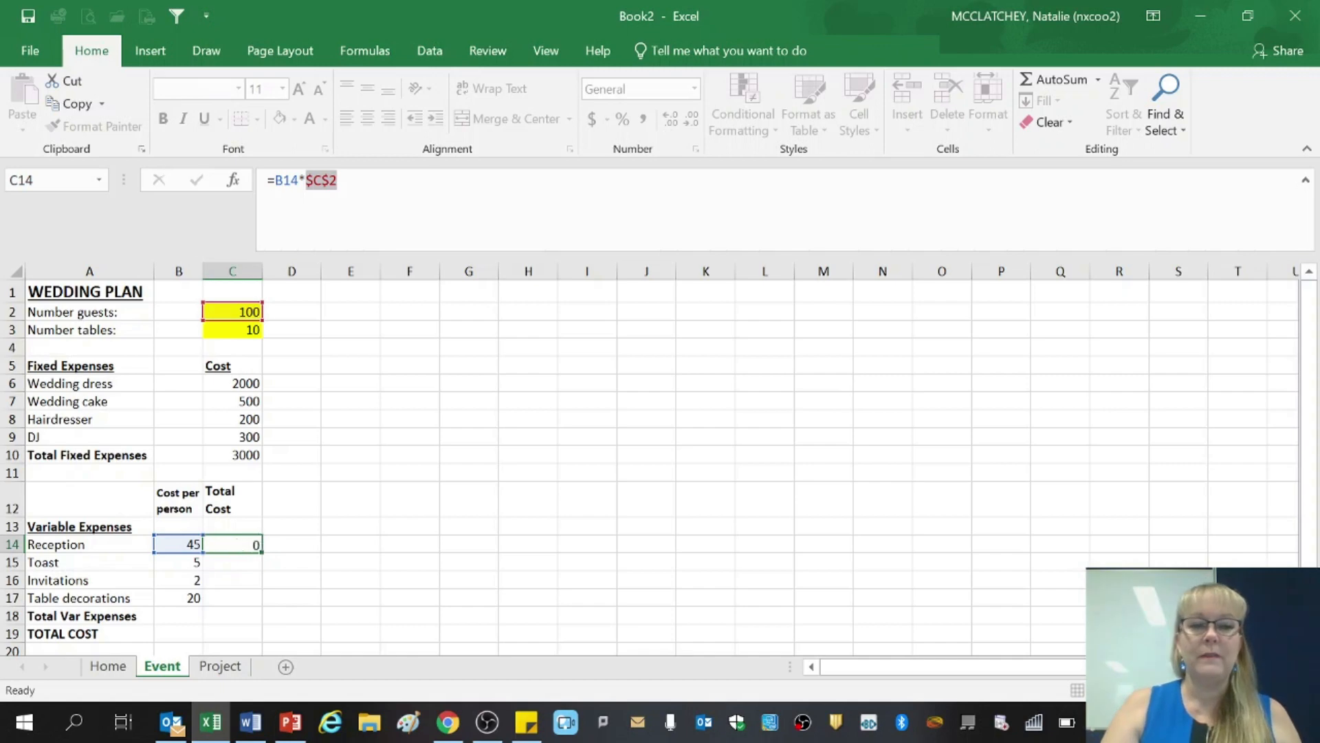
left_click(244, 543)
left_click_drag(262, 551, 263, 580)
Inspect the cell references in the copied toast and invitations formulas in C15 and C16
left_click(248, 562)
key("F2")
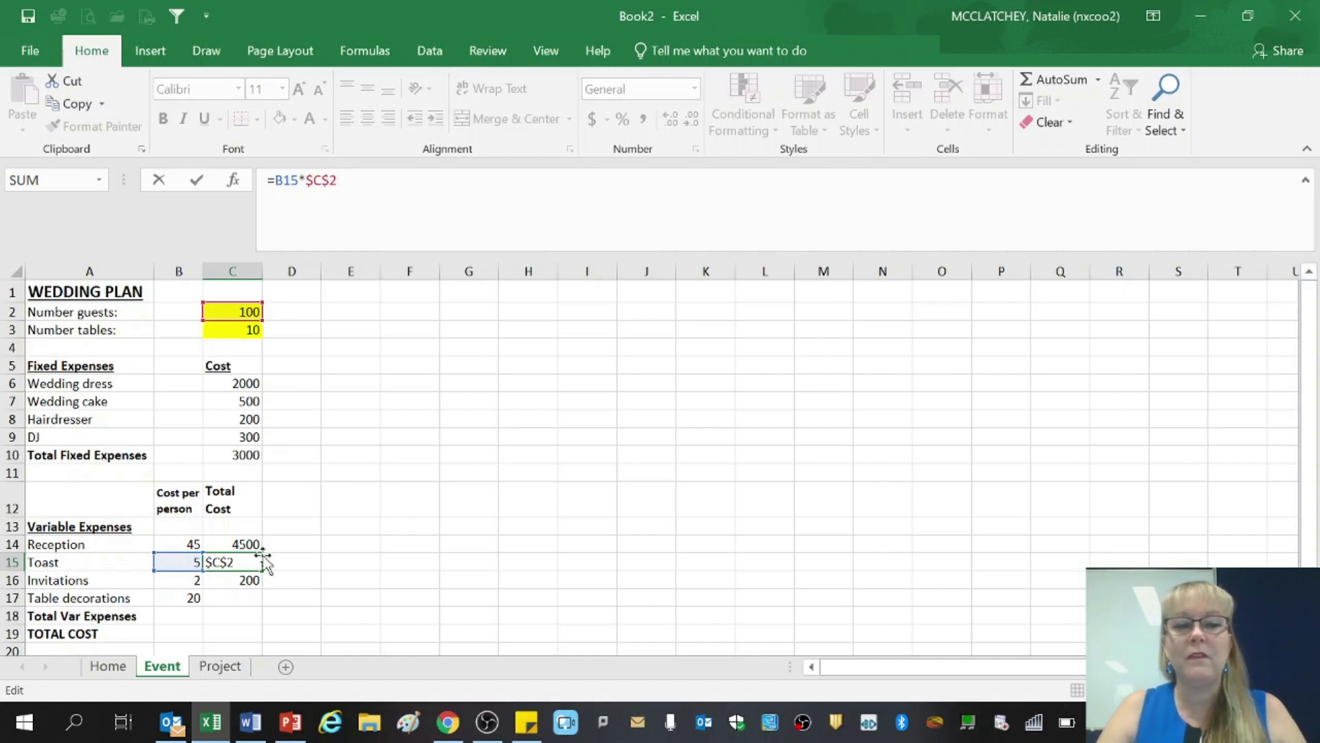
left_click(350, 562)
left_click(247, 580)
key("F2")
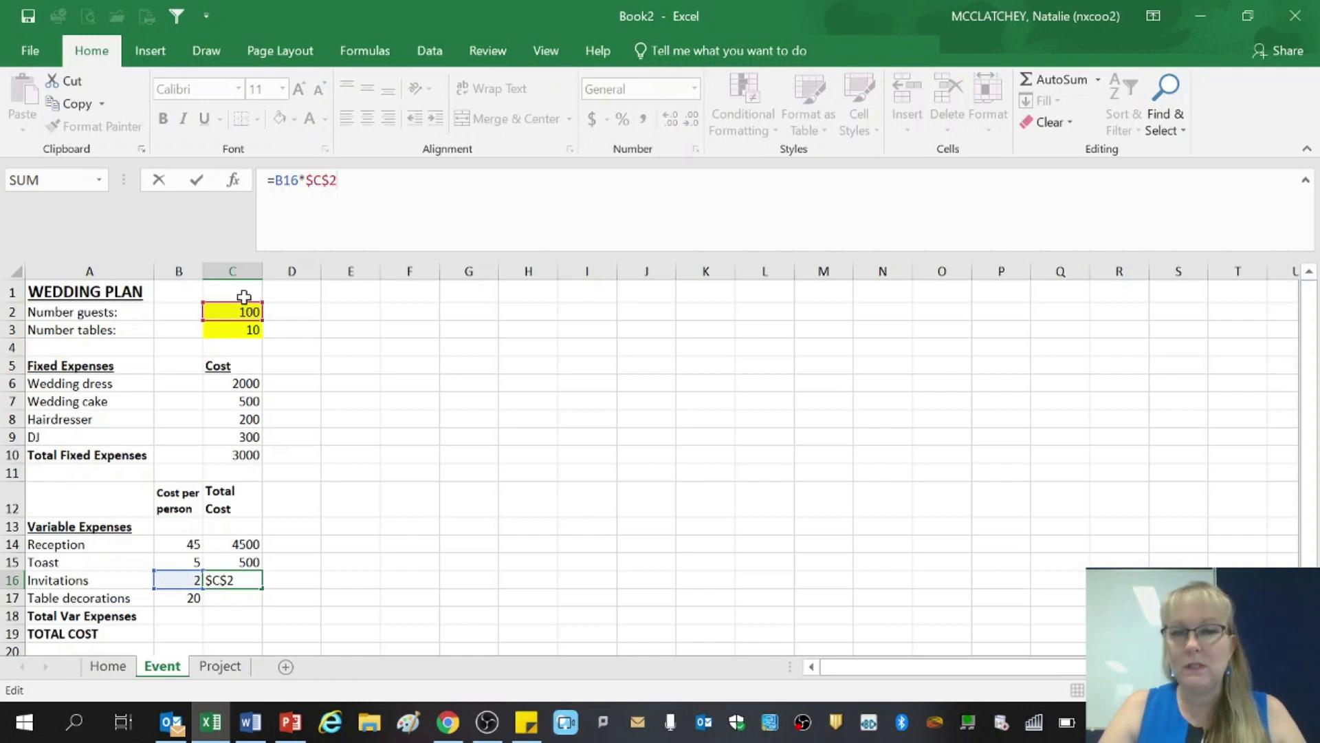
left_click(374, 419)
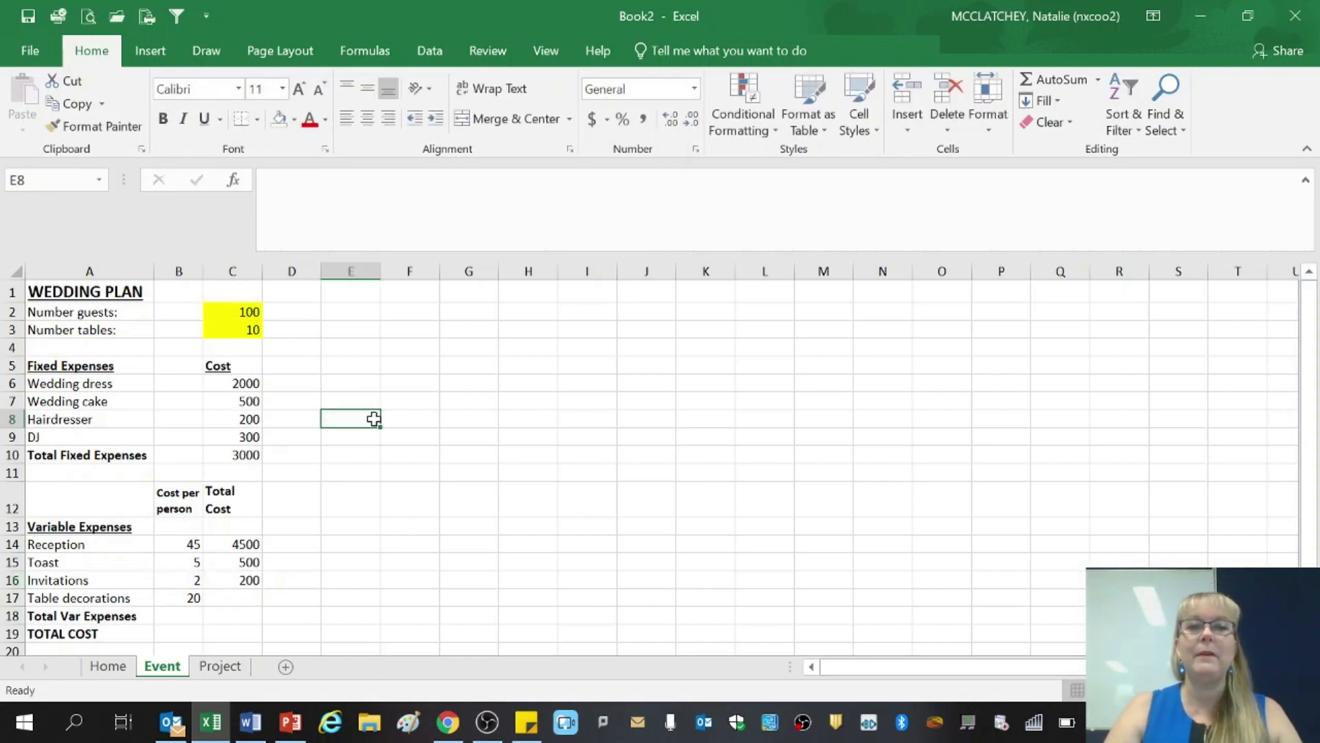
Change the number of guests in C2 to 200
left_click(249, 313)
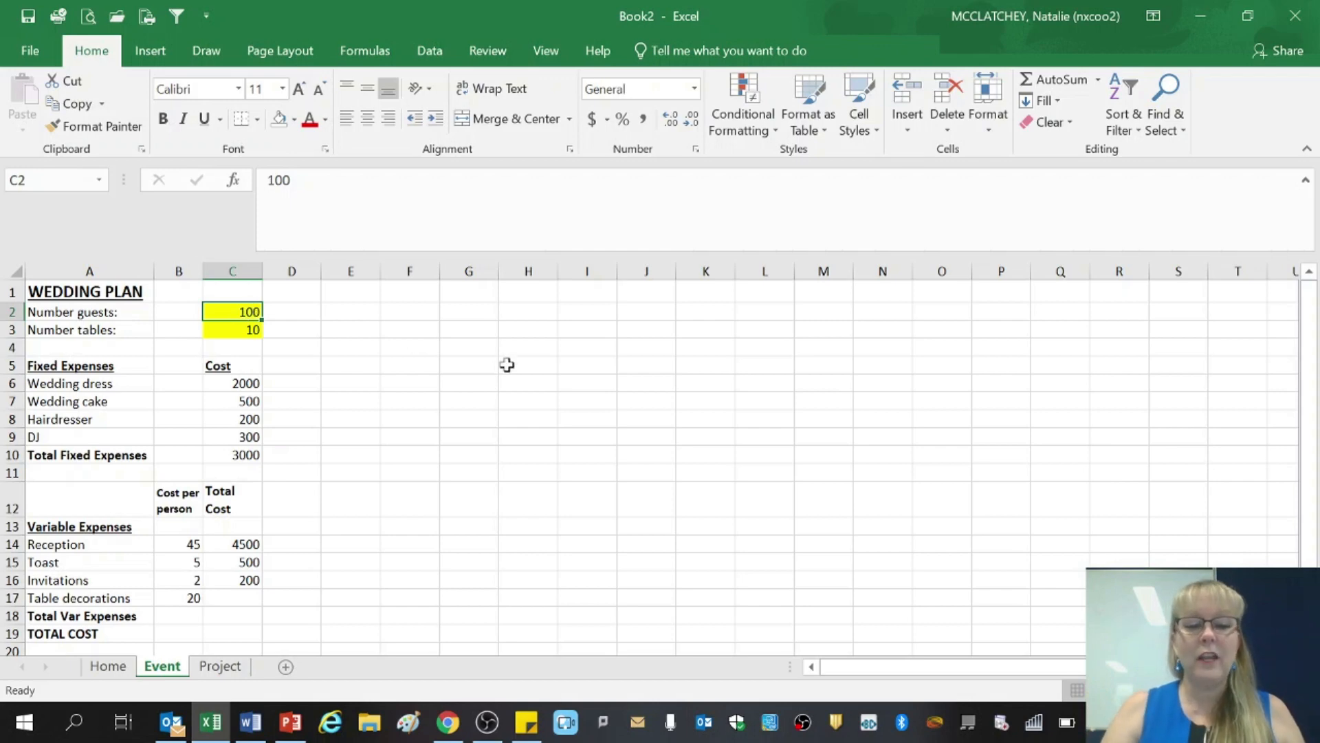
type("200")
key("Return")
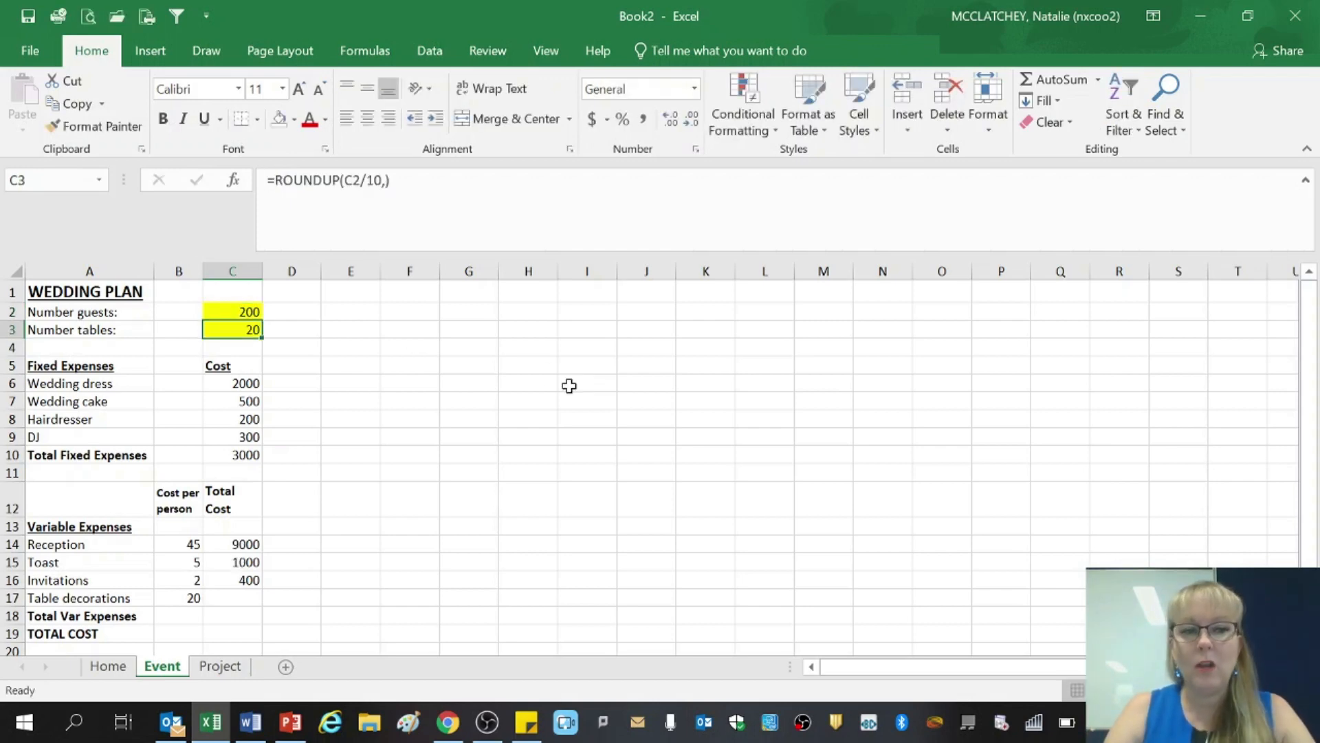
key("Up")
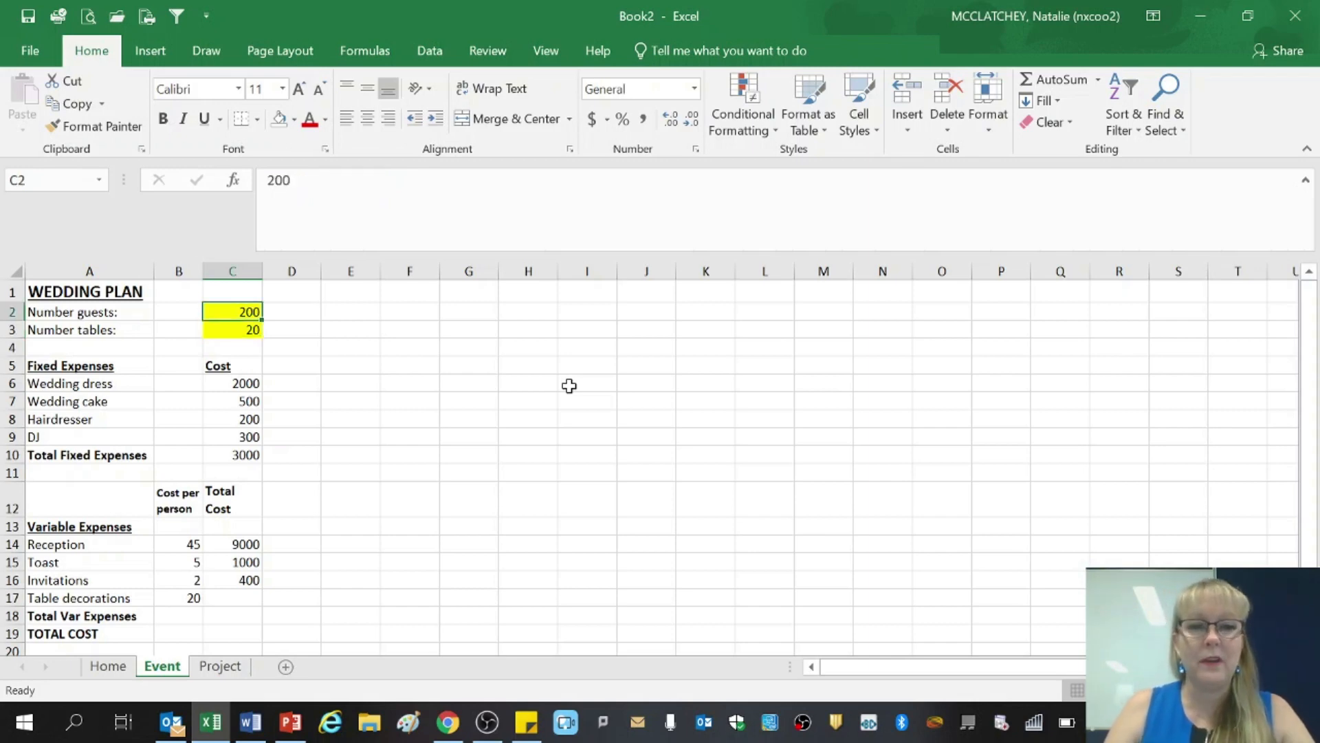
key("Down")
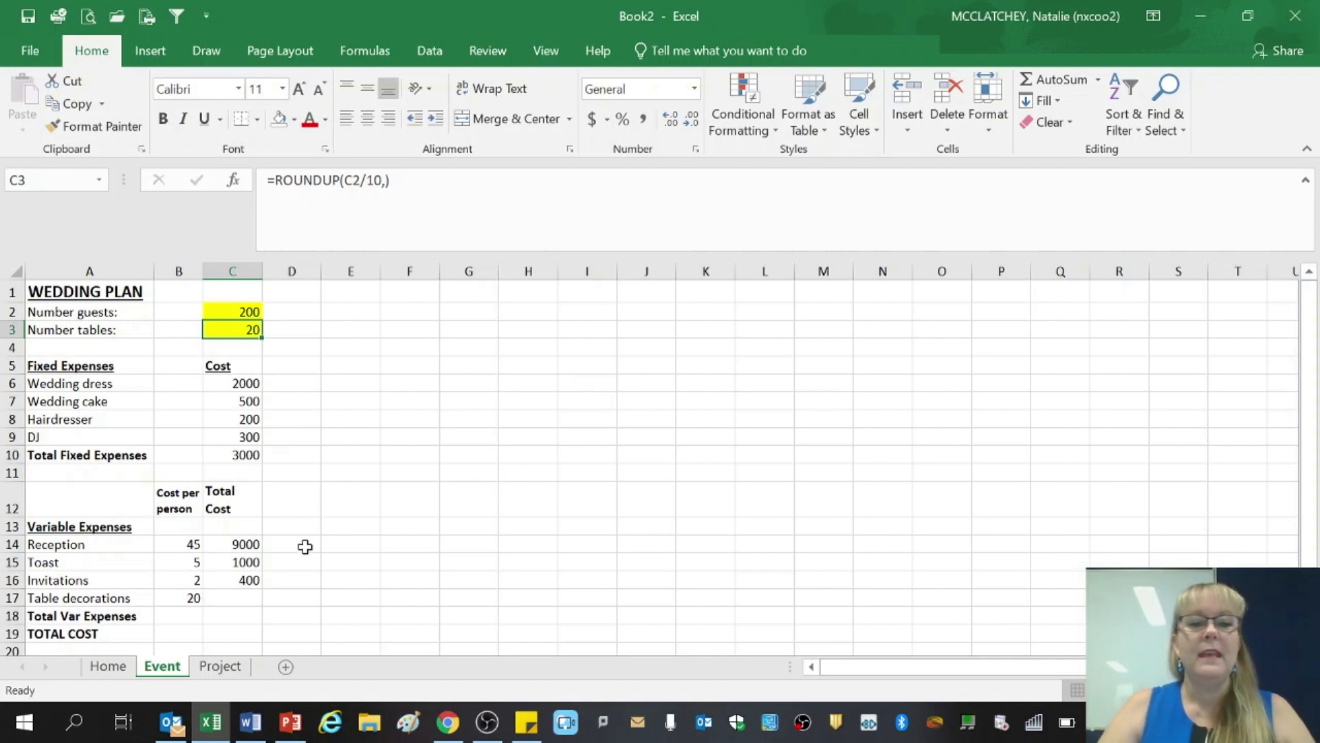
Calculate the table decorations' total cost in C17 from the number of tables with =B17*C3
left_click(245, 599)
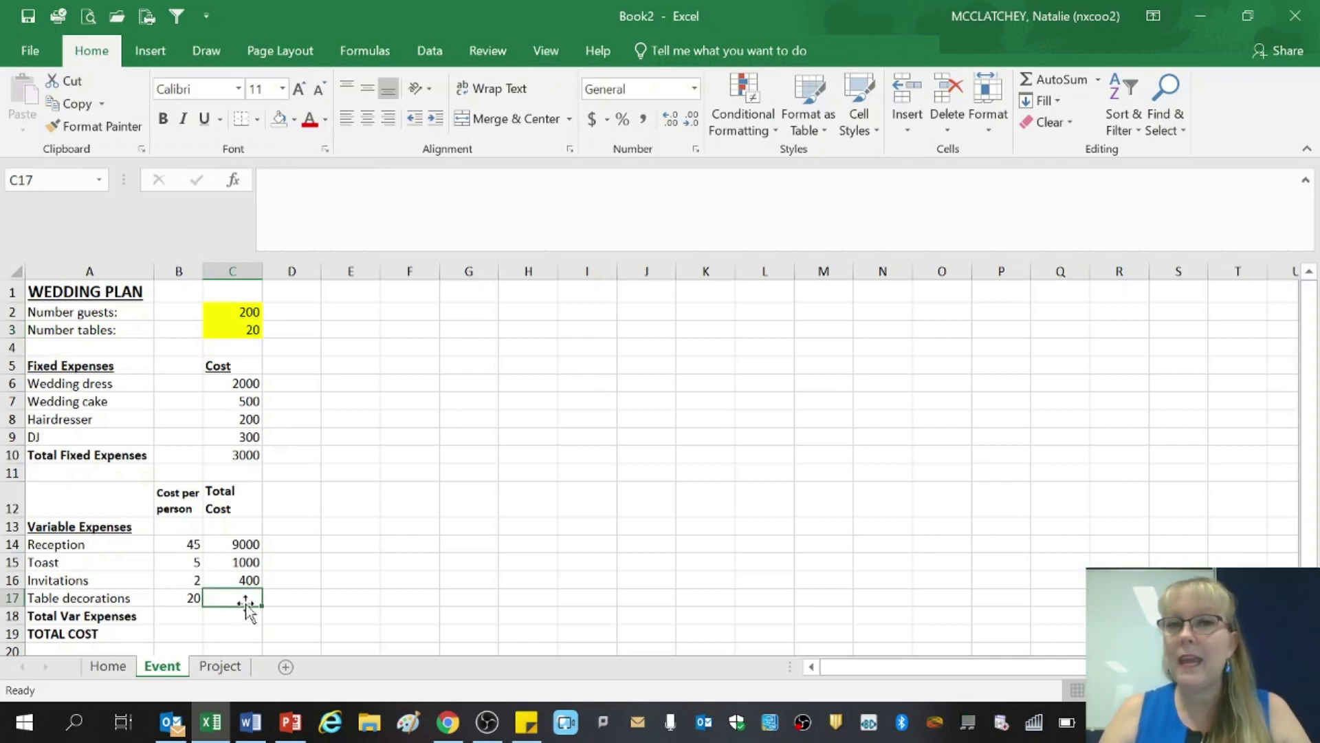
type("=")
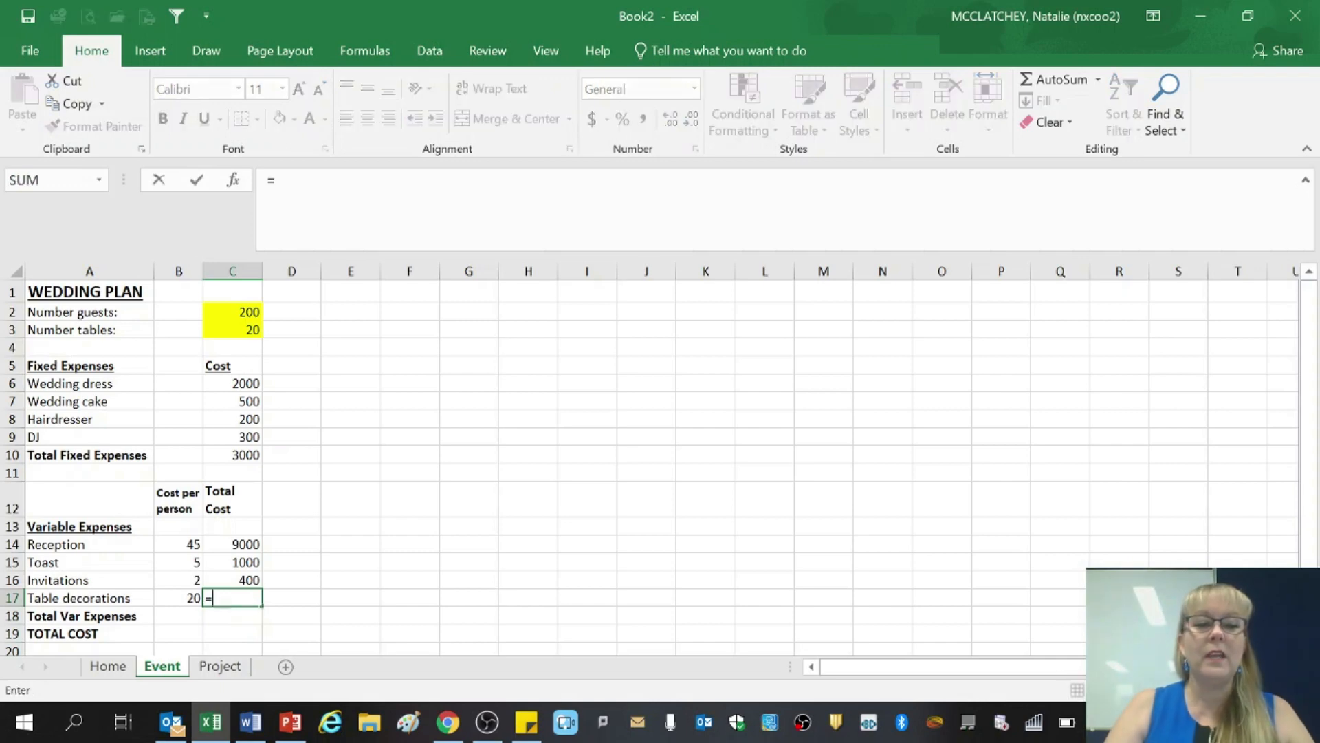
left_click(179, 598)
type("*")
left_click(239, 330)
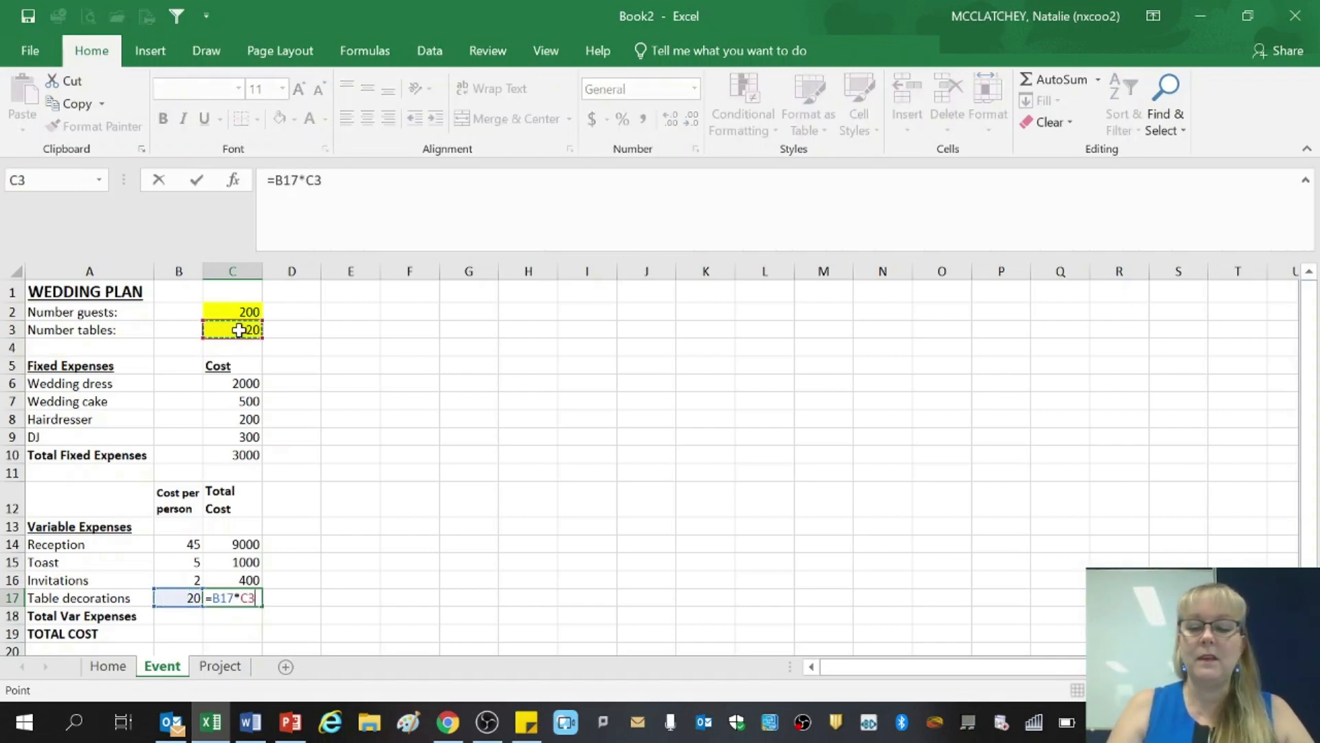
key("Return")
key("Return")
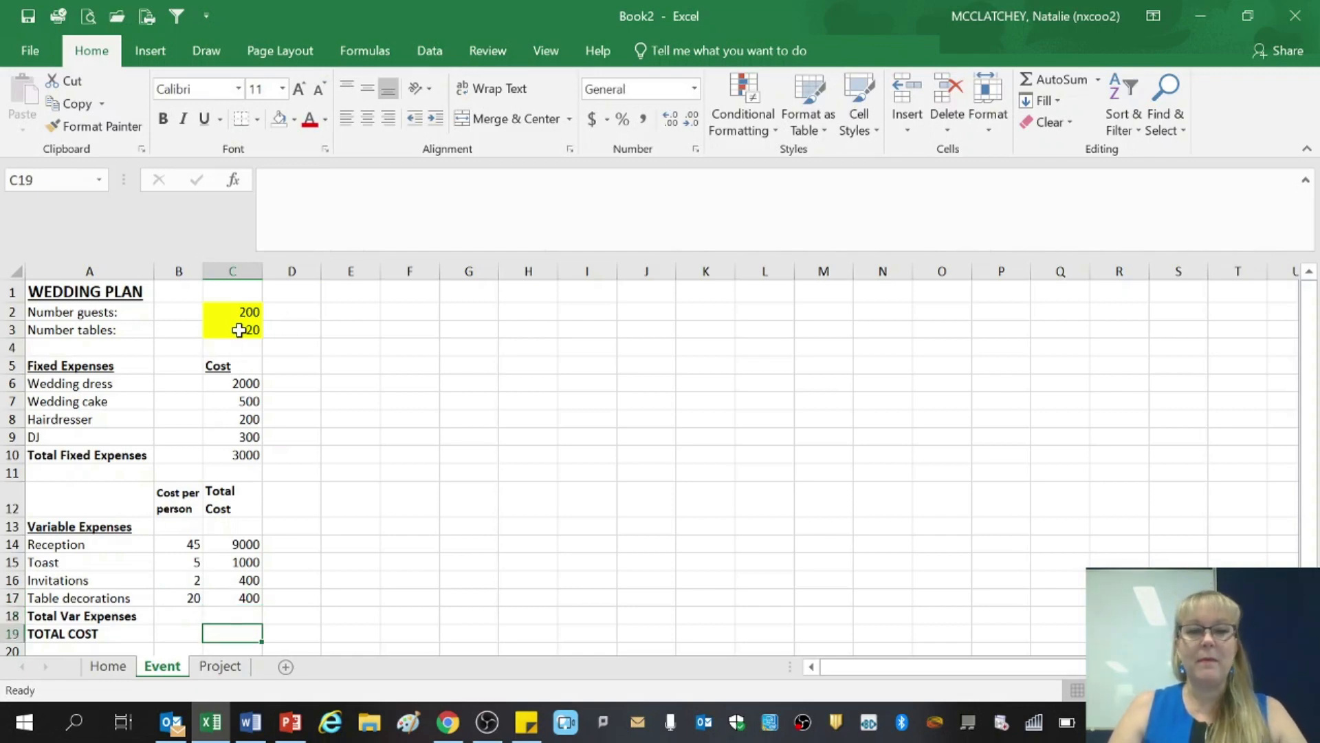
Total the variable expenses in C18 with =SUM(C14:C17)
key("Up")
key("Up")
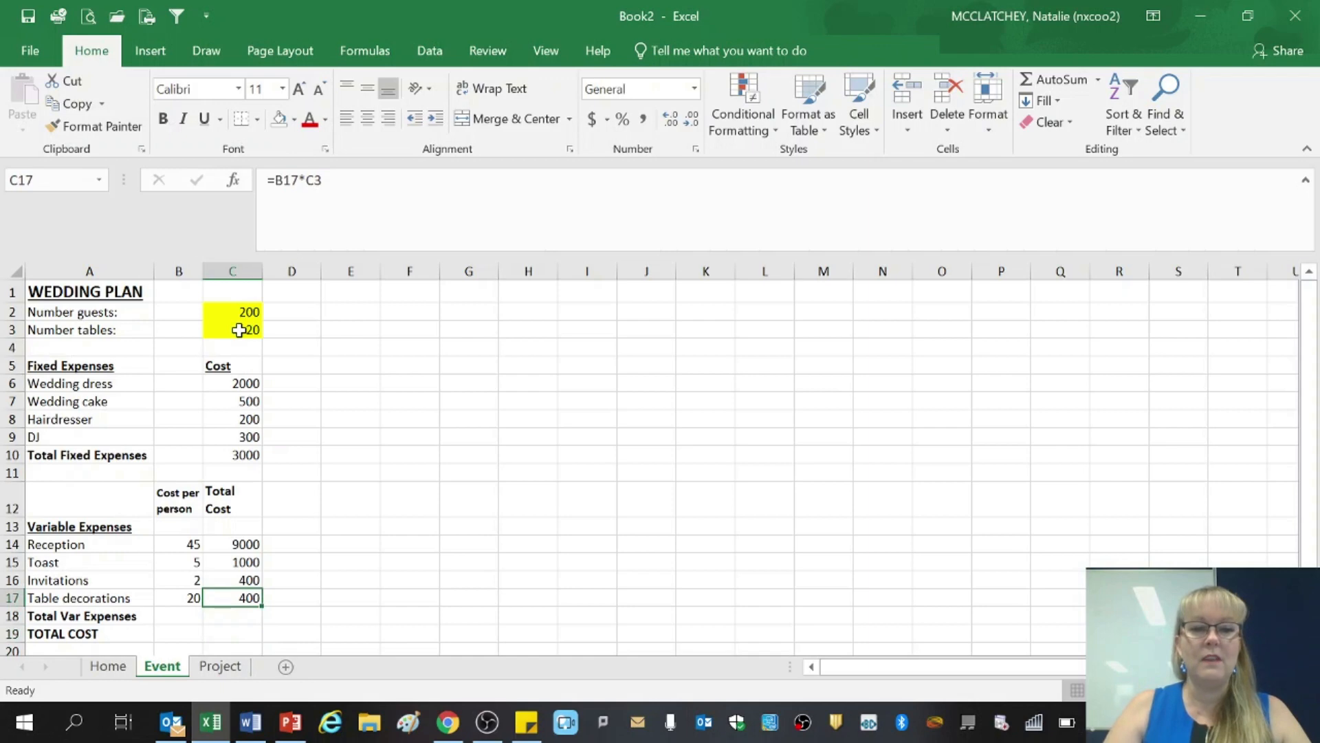
key("Down")
left_click(1063, 80)
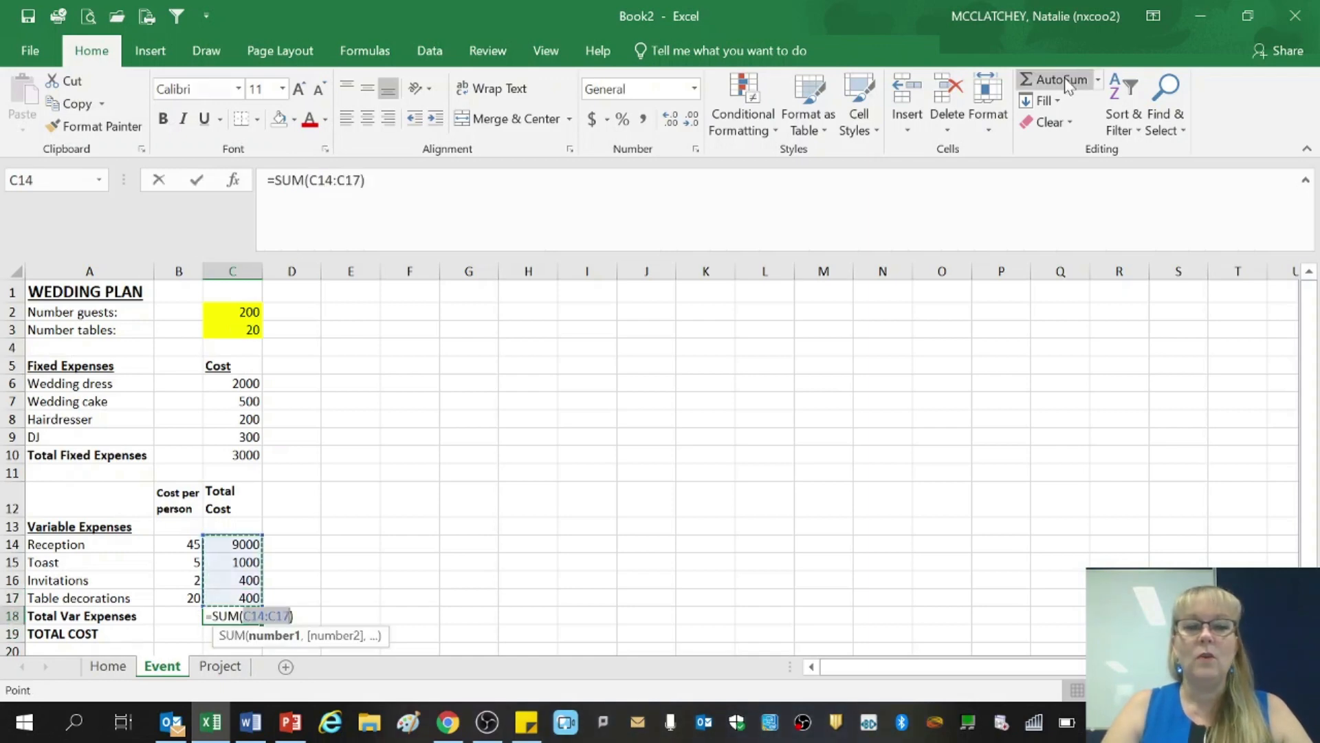
key("Return")
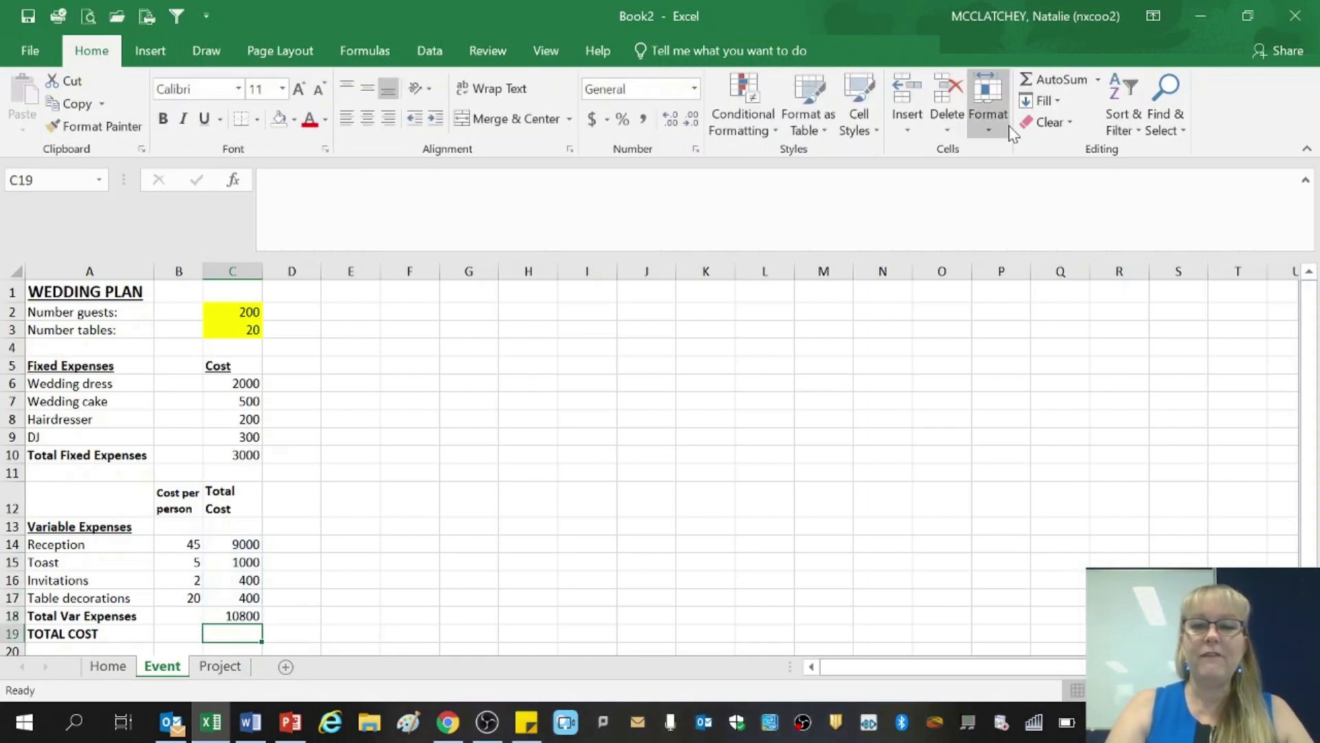
Calculate the wedding's total cost in C19 by adding the fixed and variable expense totals with =C10+C18
type("=")
left_click(248, 454)
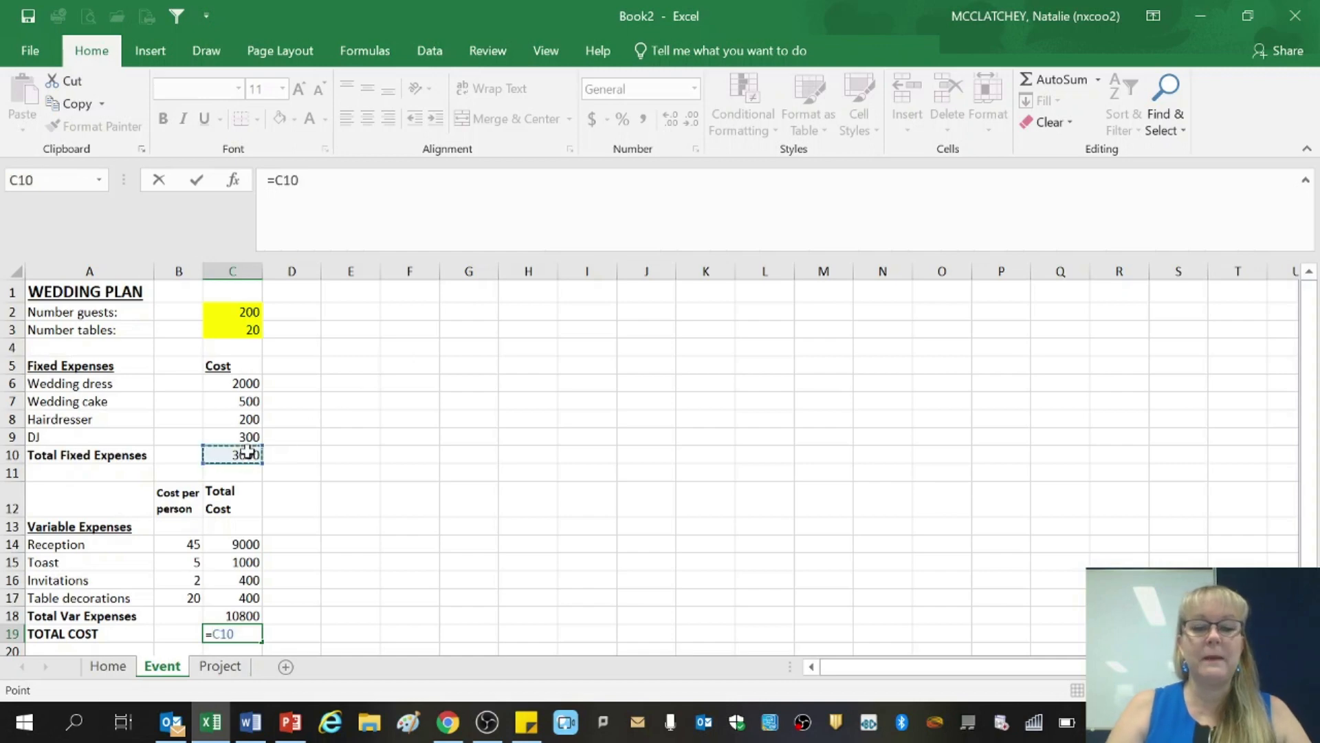
type("+")
left_click(242, 614)
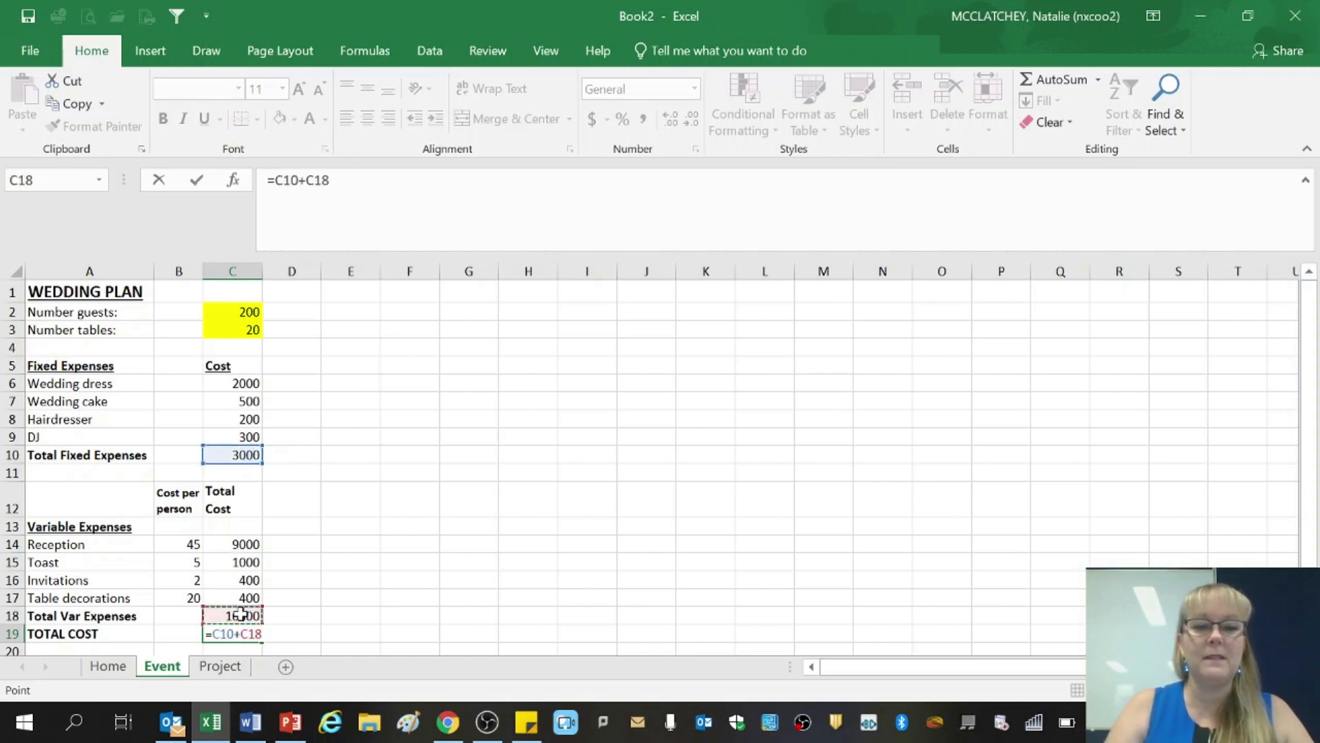
key("Return")
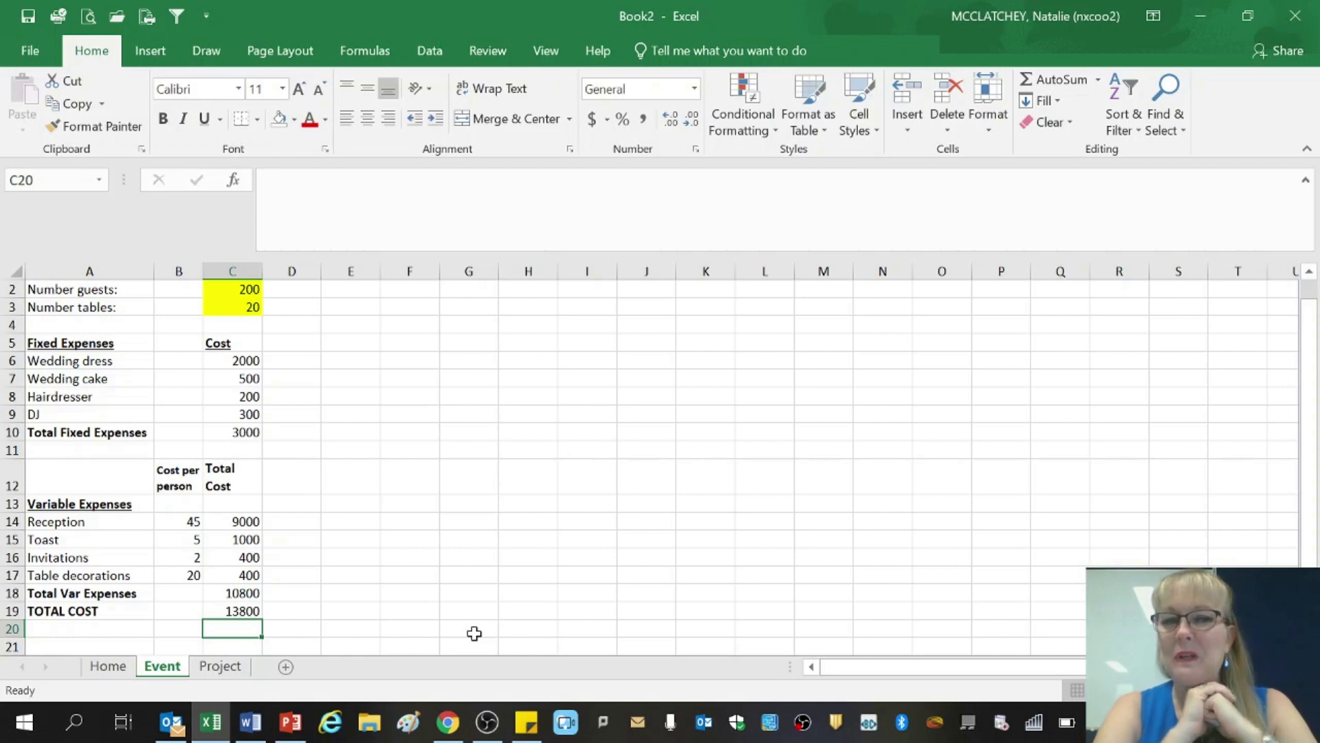
scroll(474, 633, "up", 1)
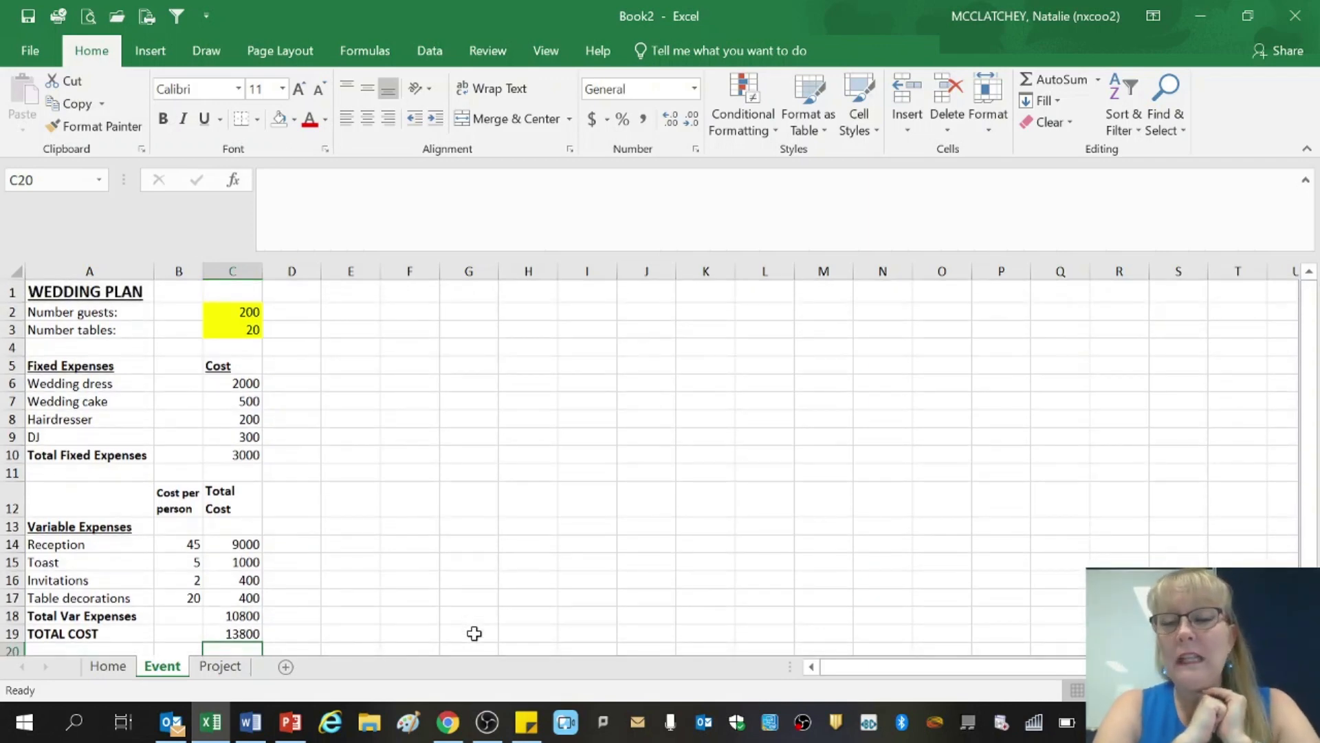
On the Project sheet, enter fixed costs of 500 for the sink, 1500 for the oven and 200 for the fridge, and sum them in F7
left_click(231, 678)
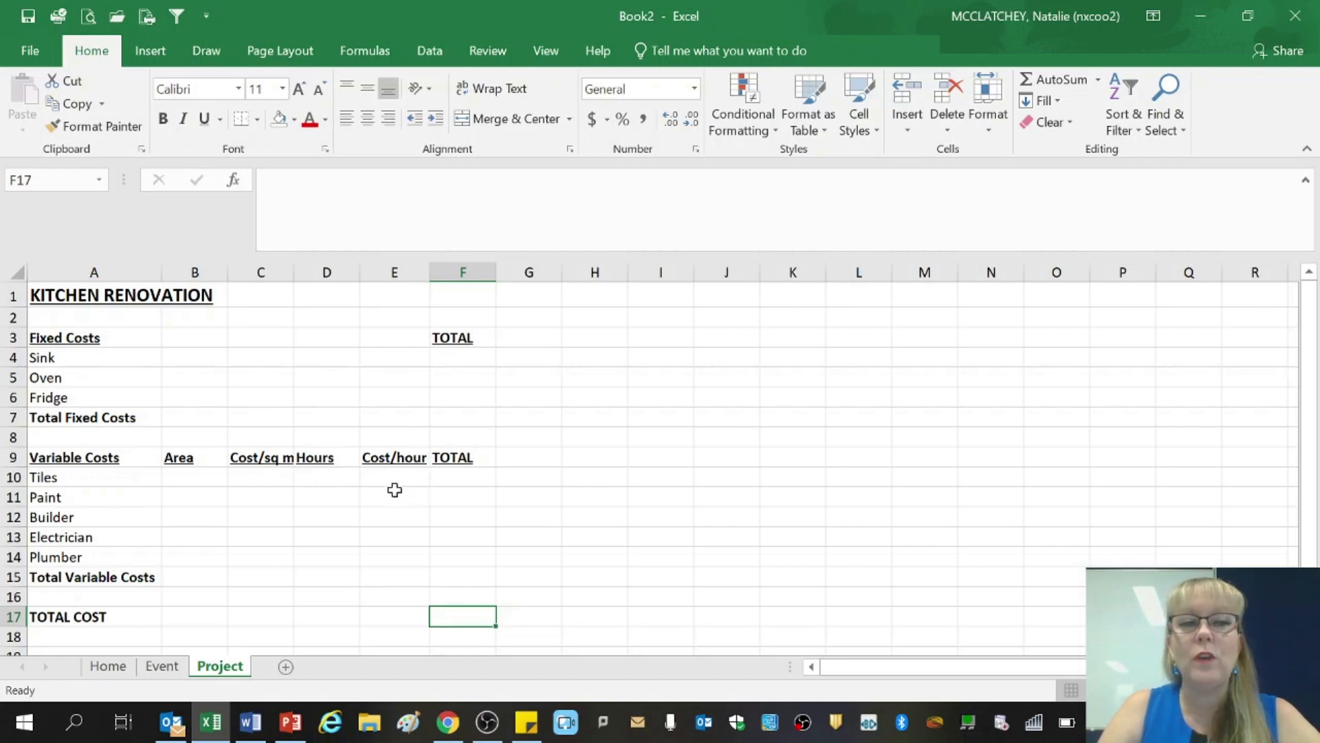
left_click(463, 357)
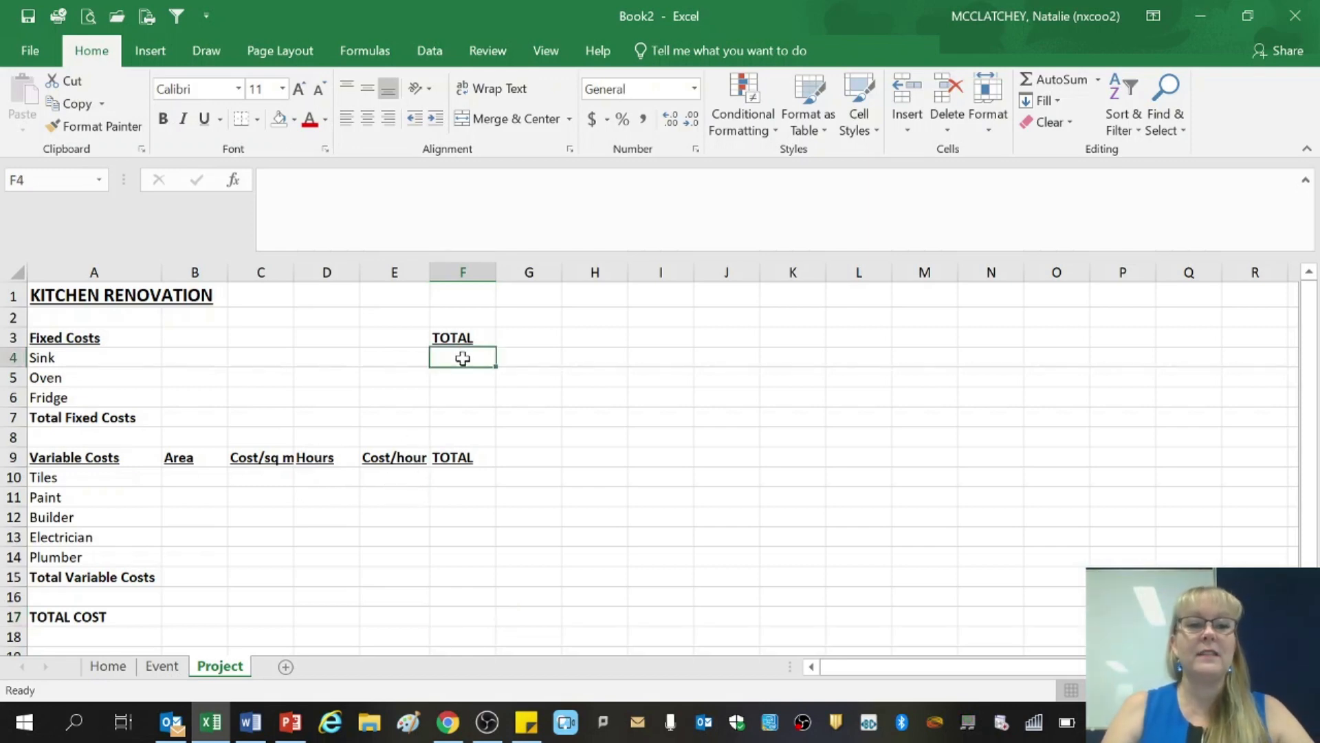
type("500")
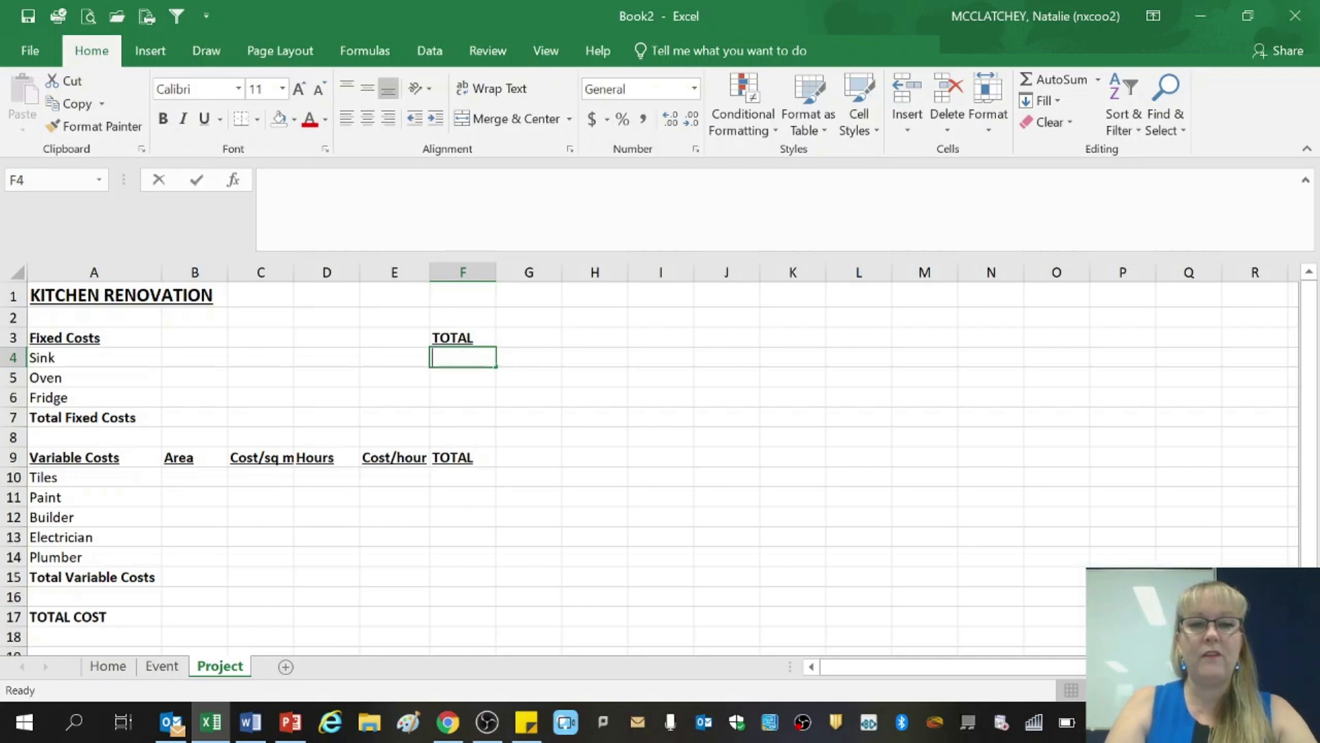
key("Return")
type("1500")
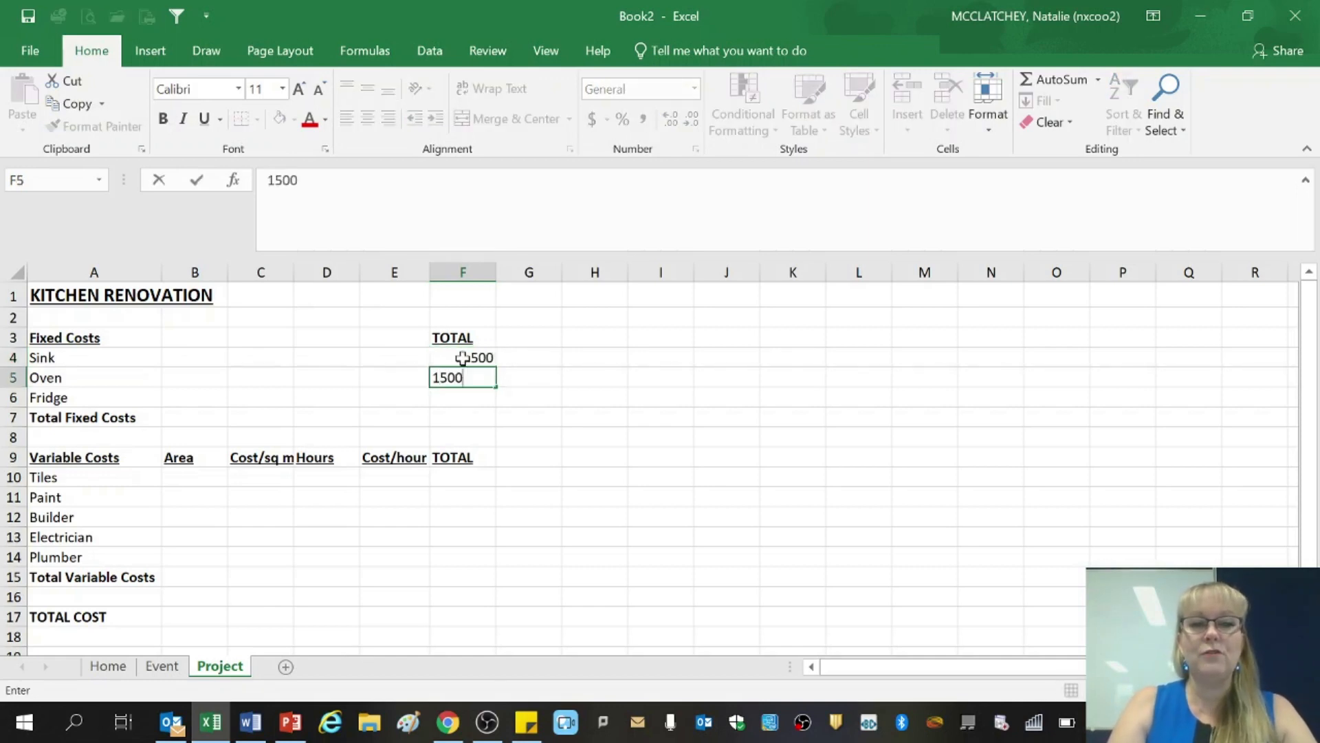
key("Return")
type("200")
key("Return")
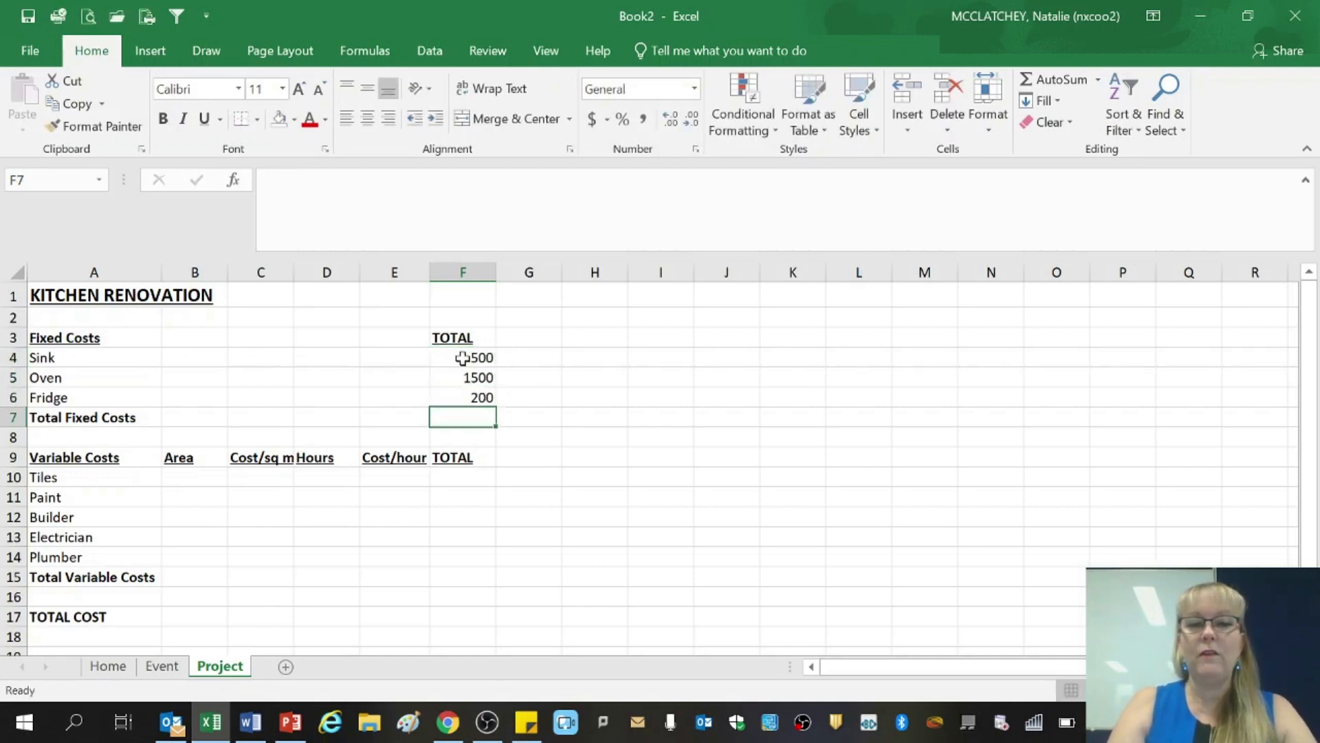
left_click(1059, 81)
key("Return")
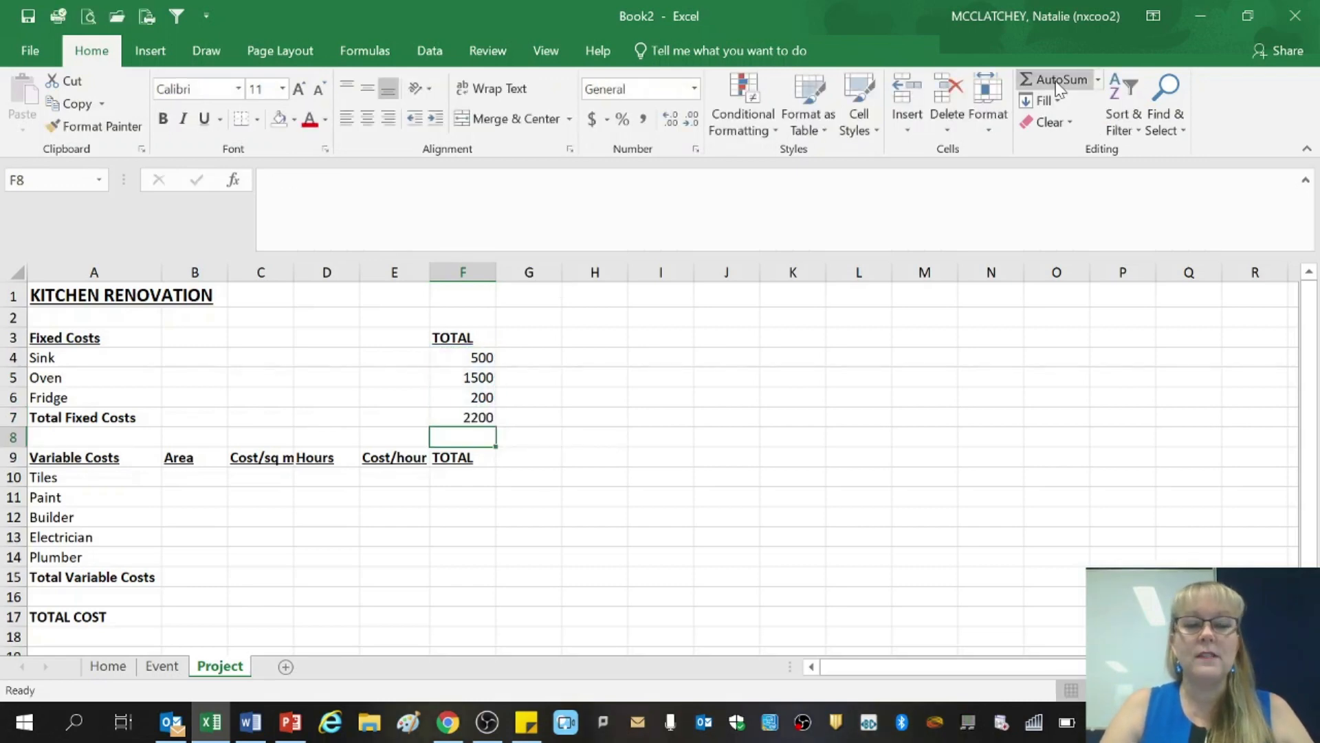
Calculate the tiles' area in B10 with the formula =10*5*4
left_click(189, 482)
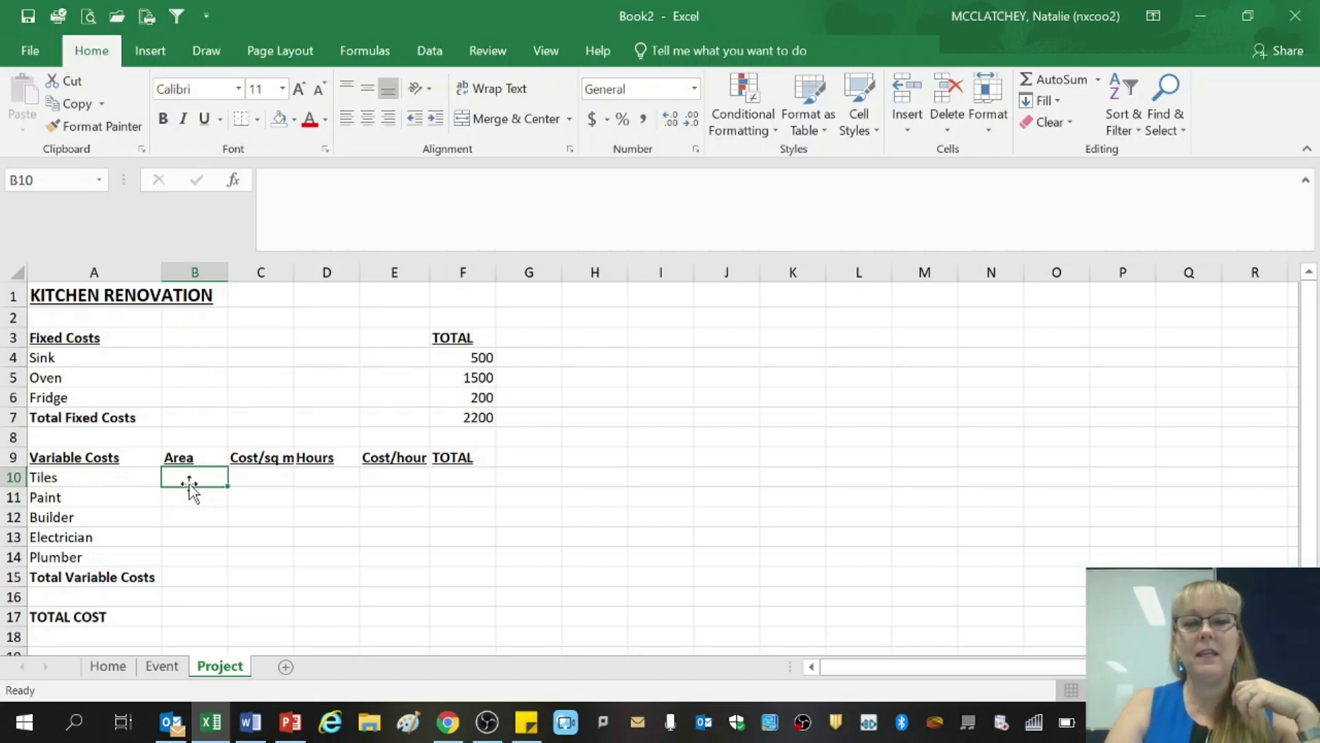
type("=10*10")
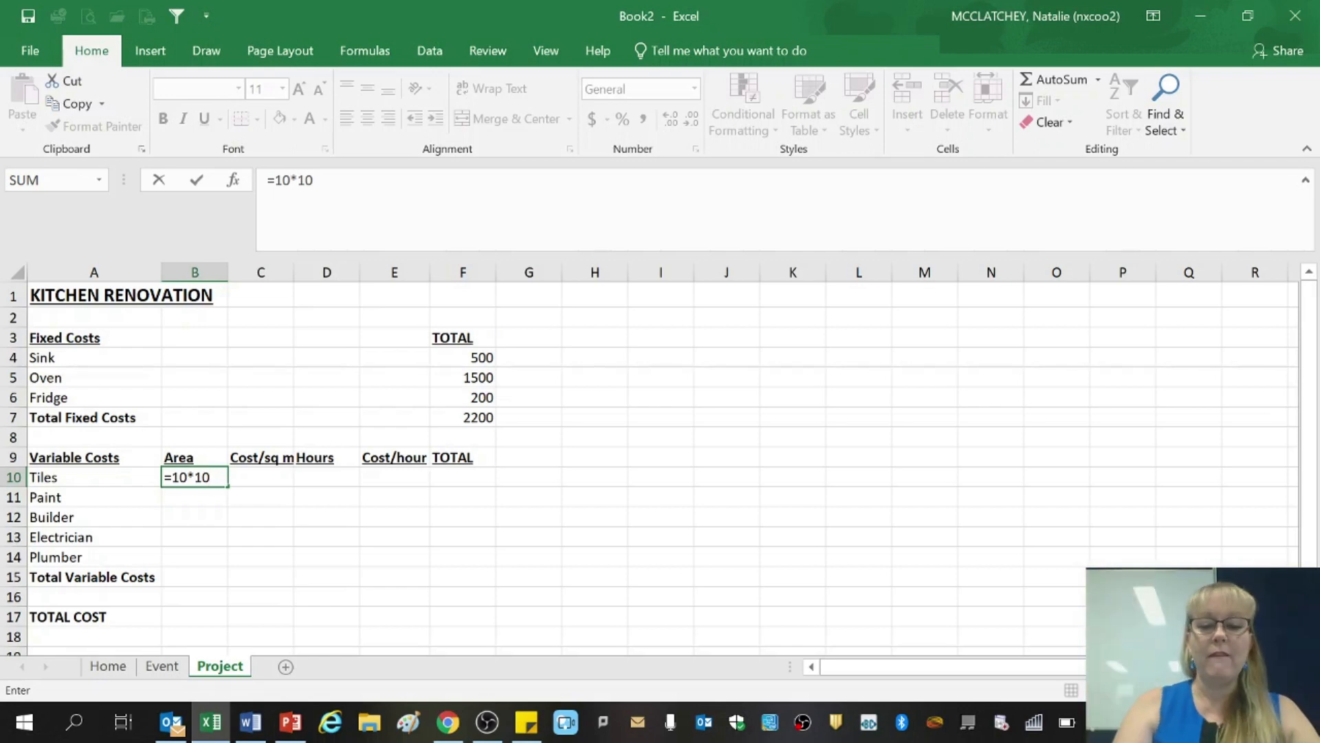
type("*5")
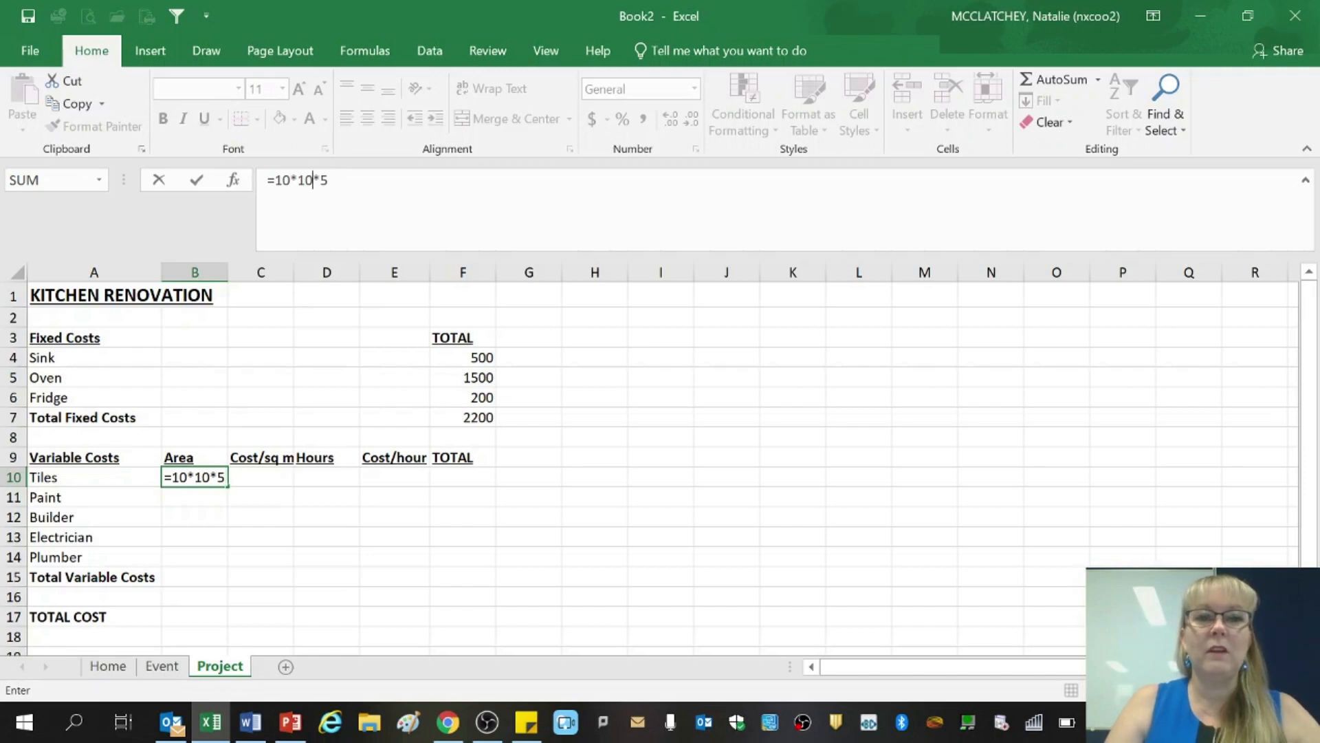
key("BackSpace")
key("BackSpace")
key("BackSpace")
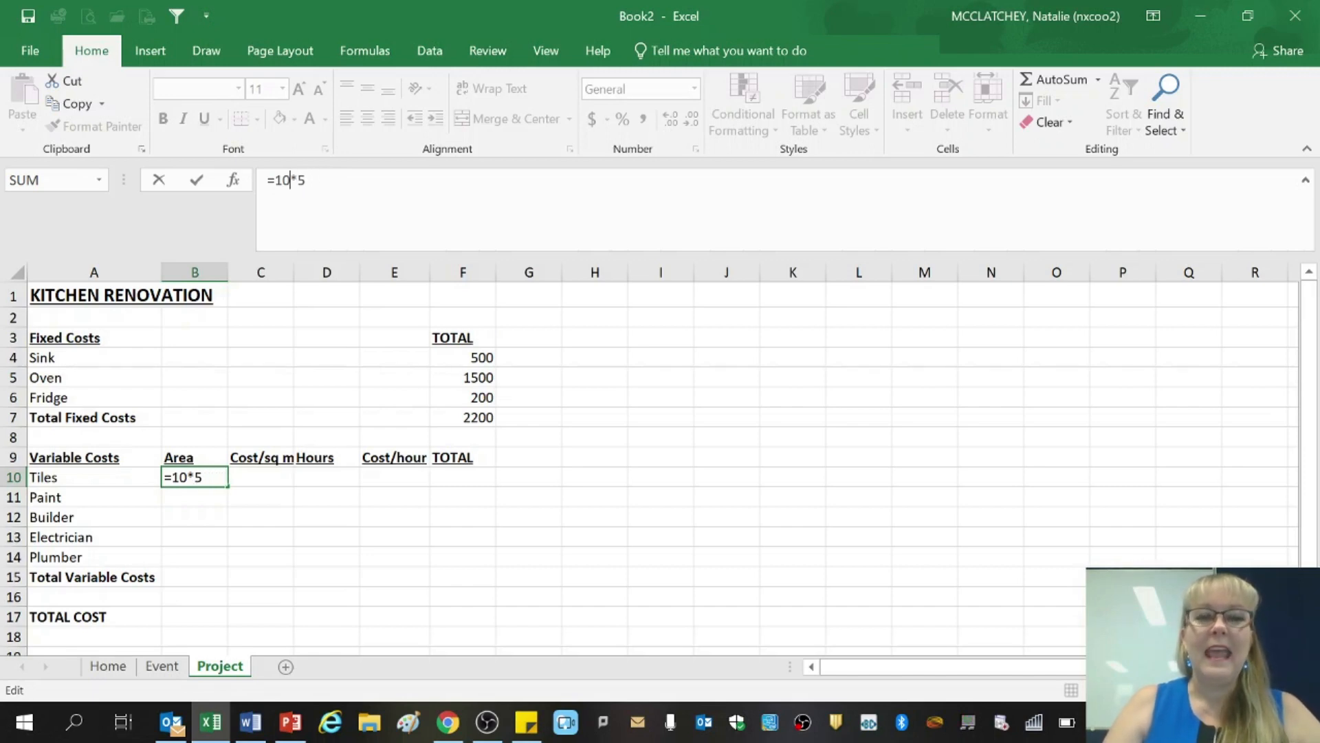
type("*4")
key("Return")
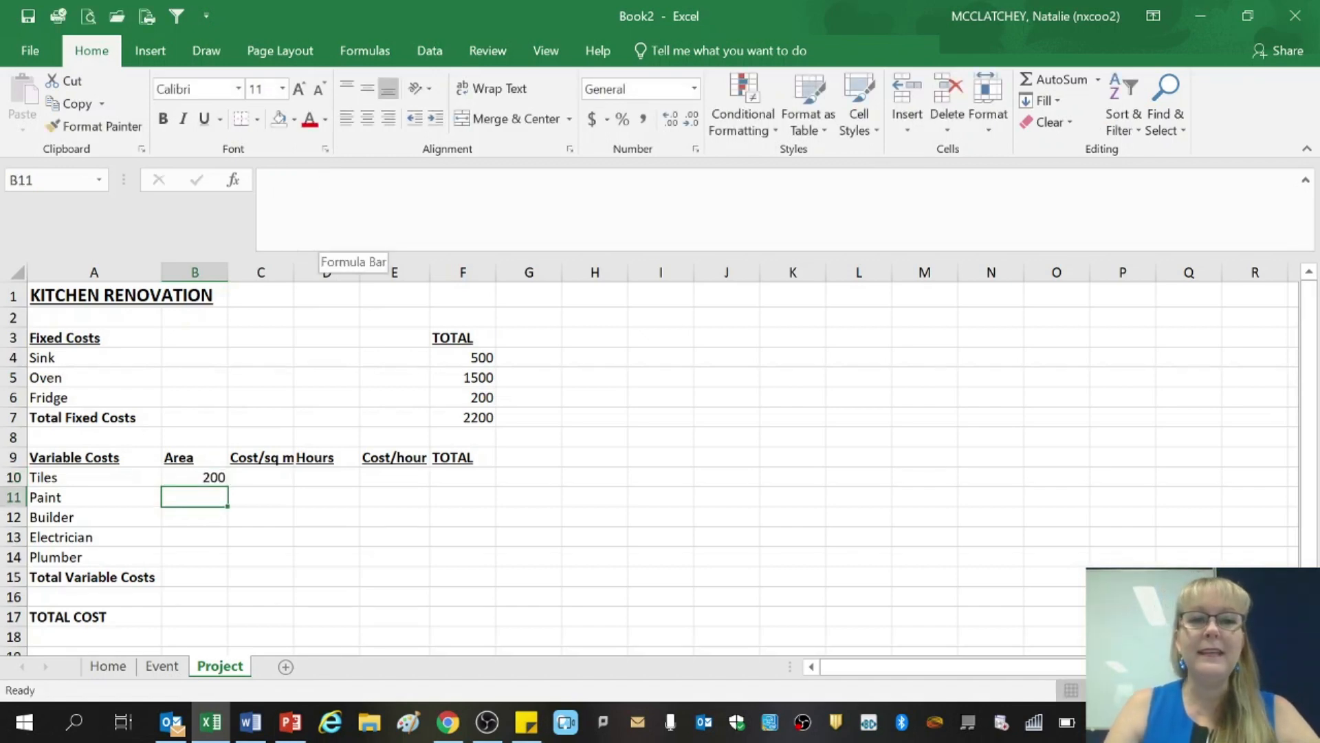
Copy the tiles' area formula to the paint row in B11 and extend it to =10*5*4+10*10
key("Up")
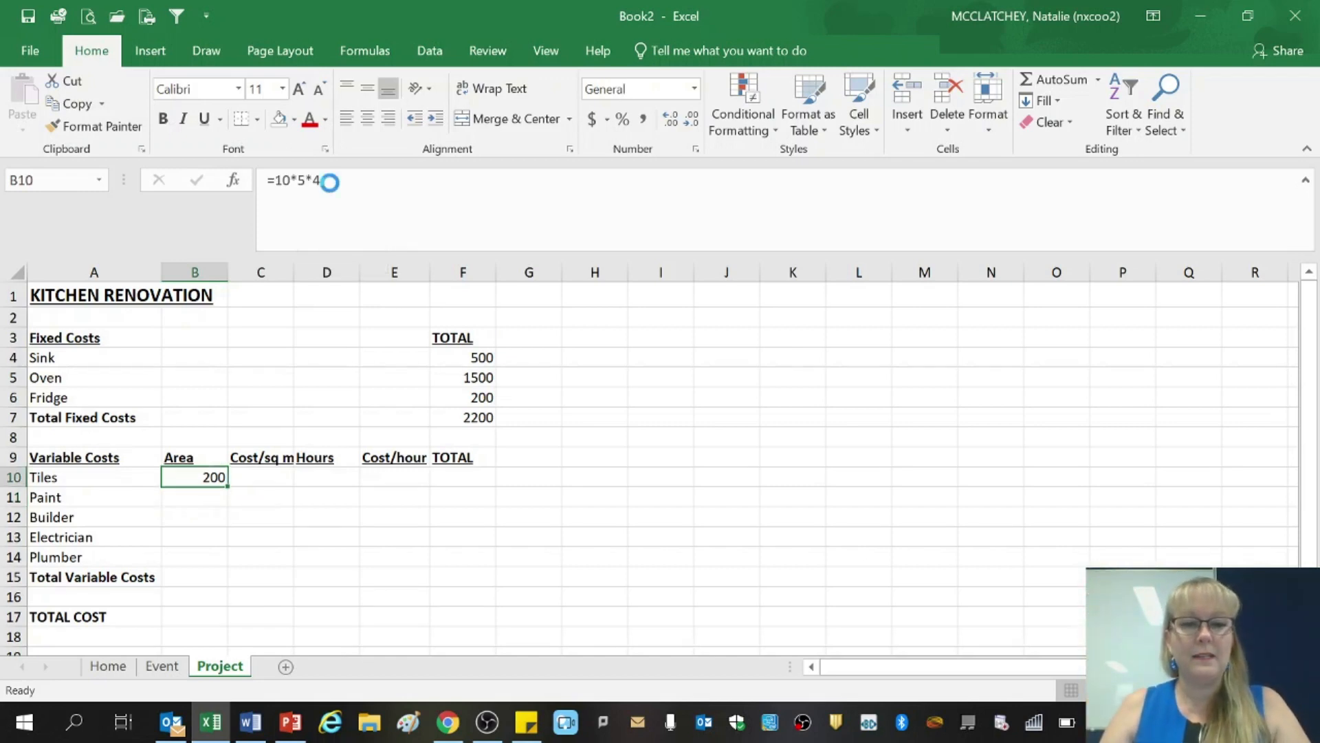
key("ctrl+c")
key("Down")
key("ctrl+v")
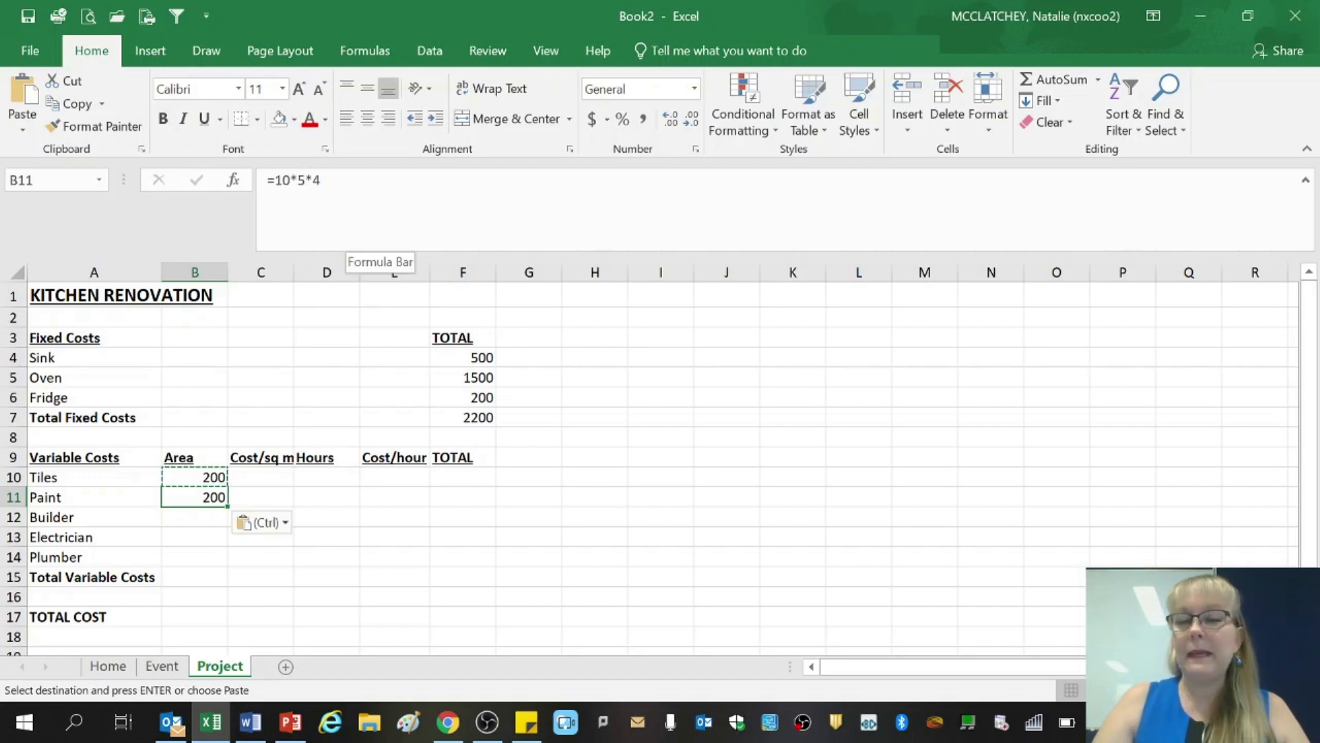
left_click(346, 185)
type("+10*10")
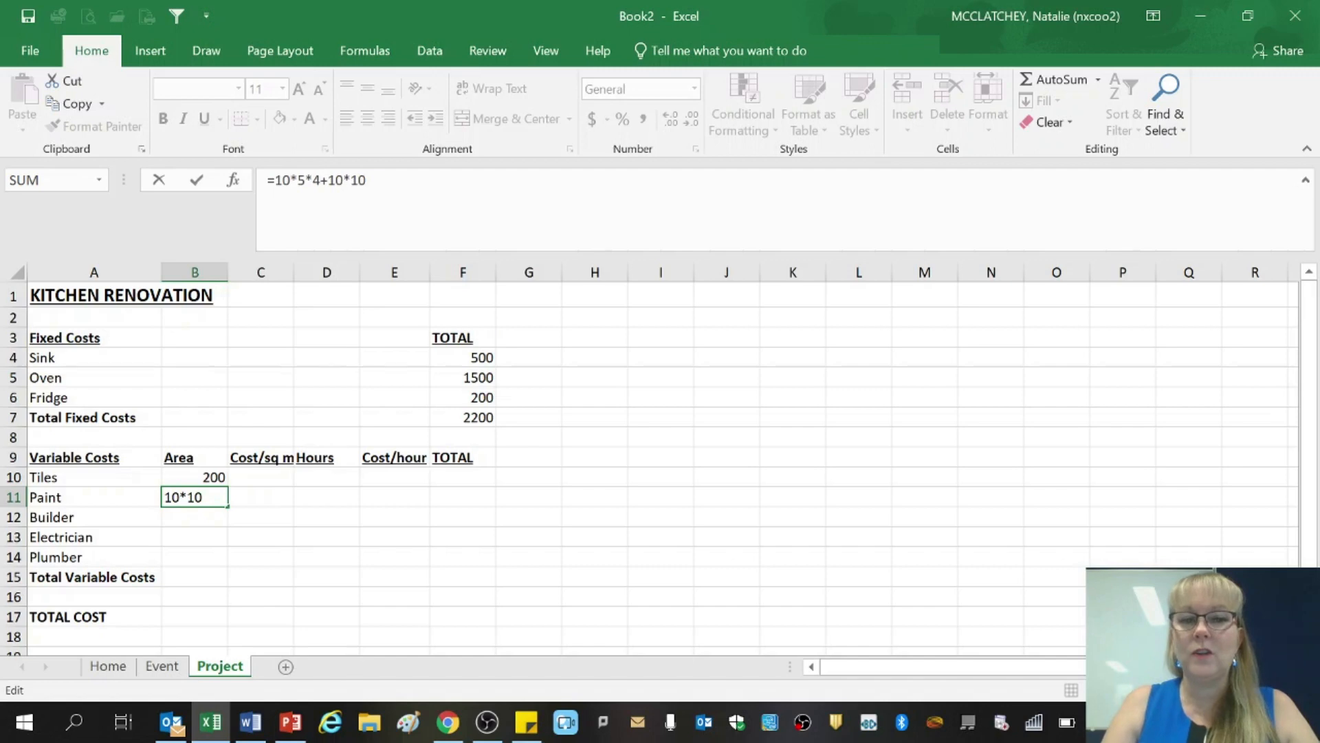
key("Return")
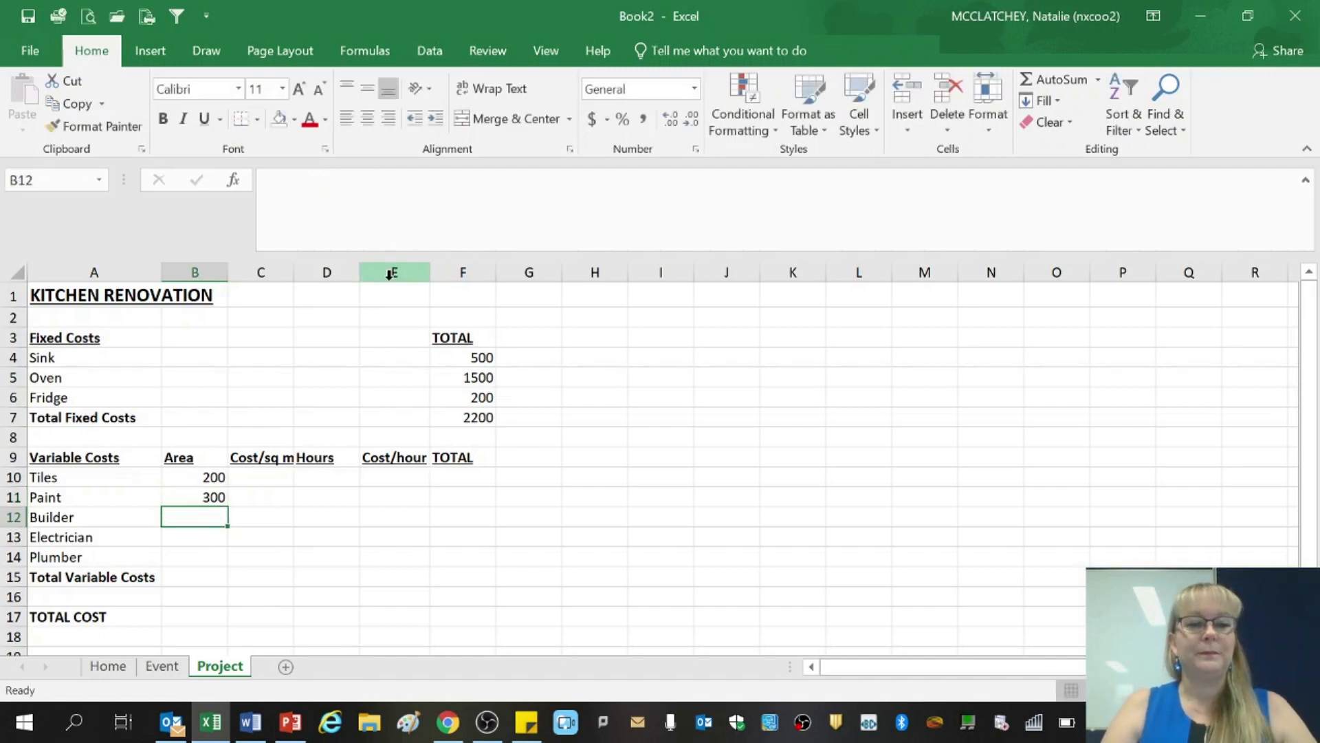
Enter 30 as the tiles' cost per square metre in C10 and apply the dollar accounting format
left_click(257, 481)
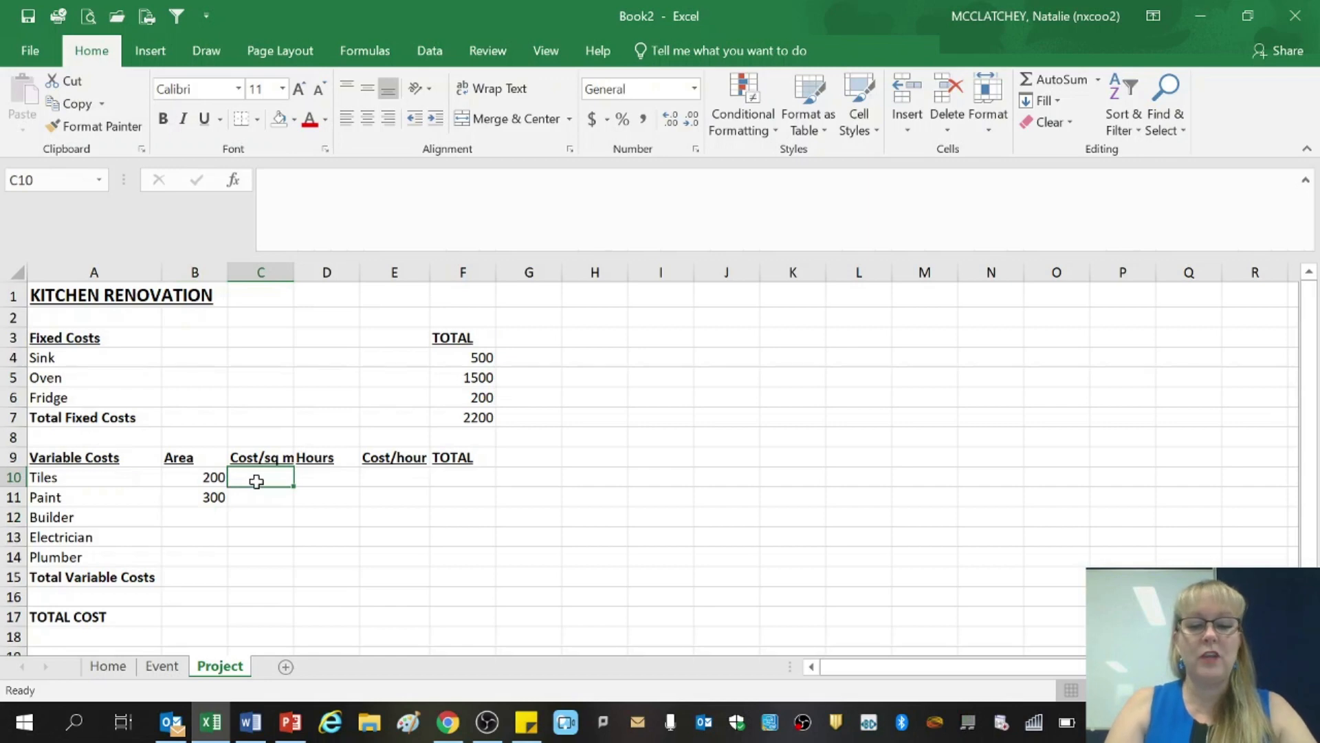
type("30")
key("Return")
left_click(256, 479)
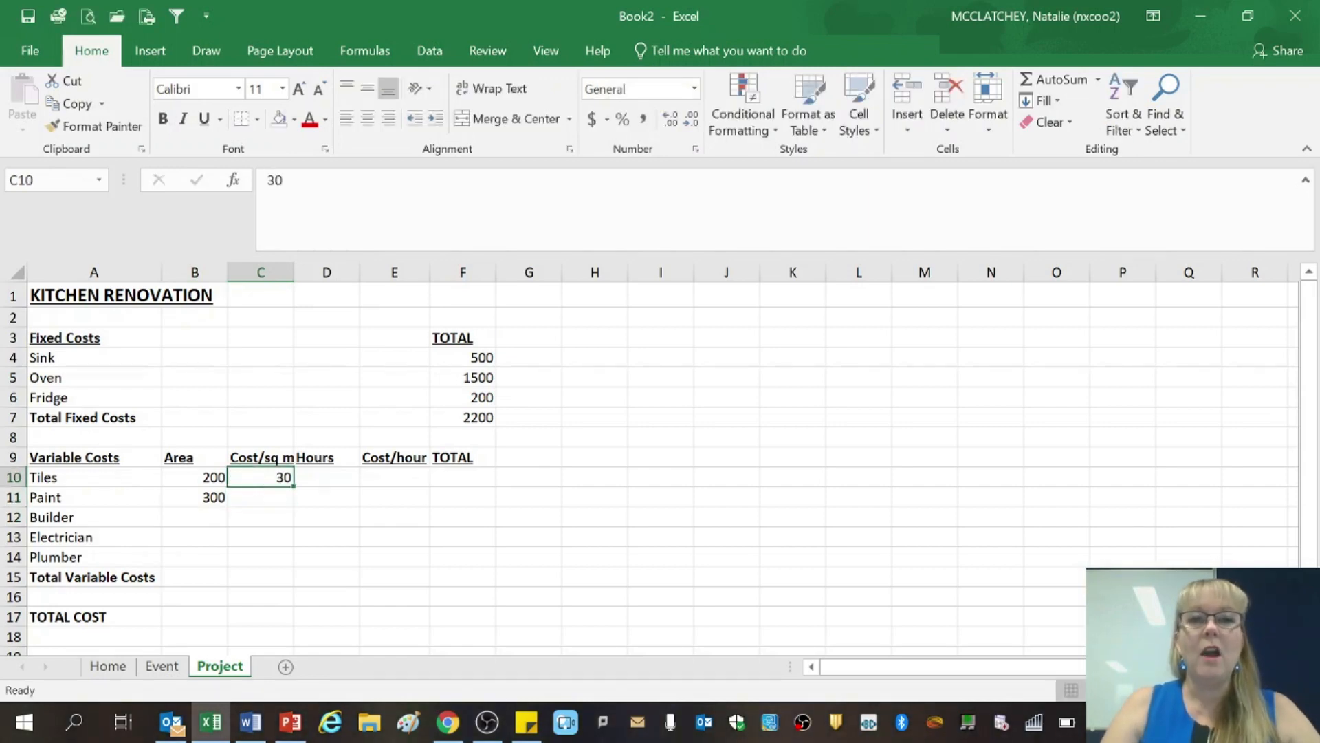
left_click(591, 119)
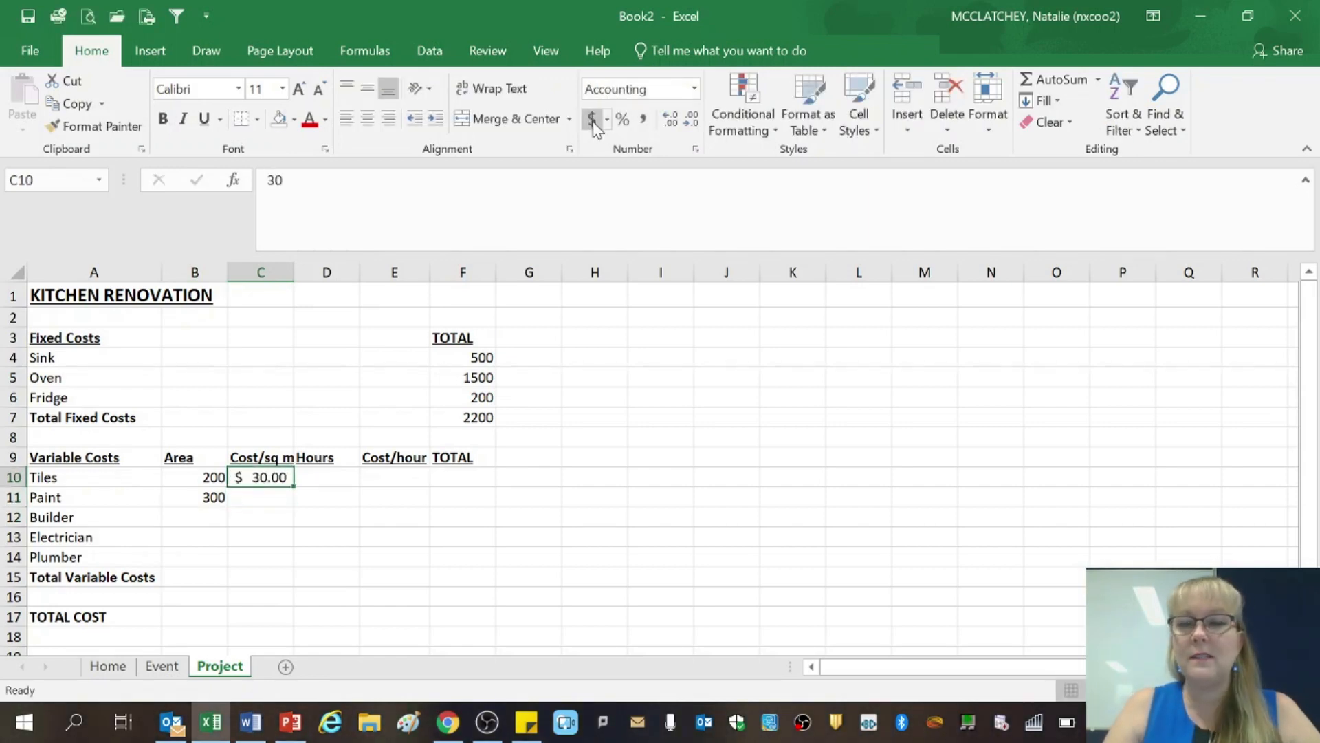
Enter 10 as the paint's cost per square metre in C11 and apply the percentage format
left_click(248, 500)
type("10")
key("Return")
left_click(249, 497)
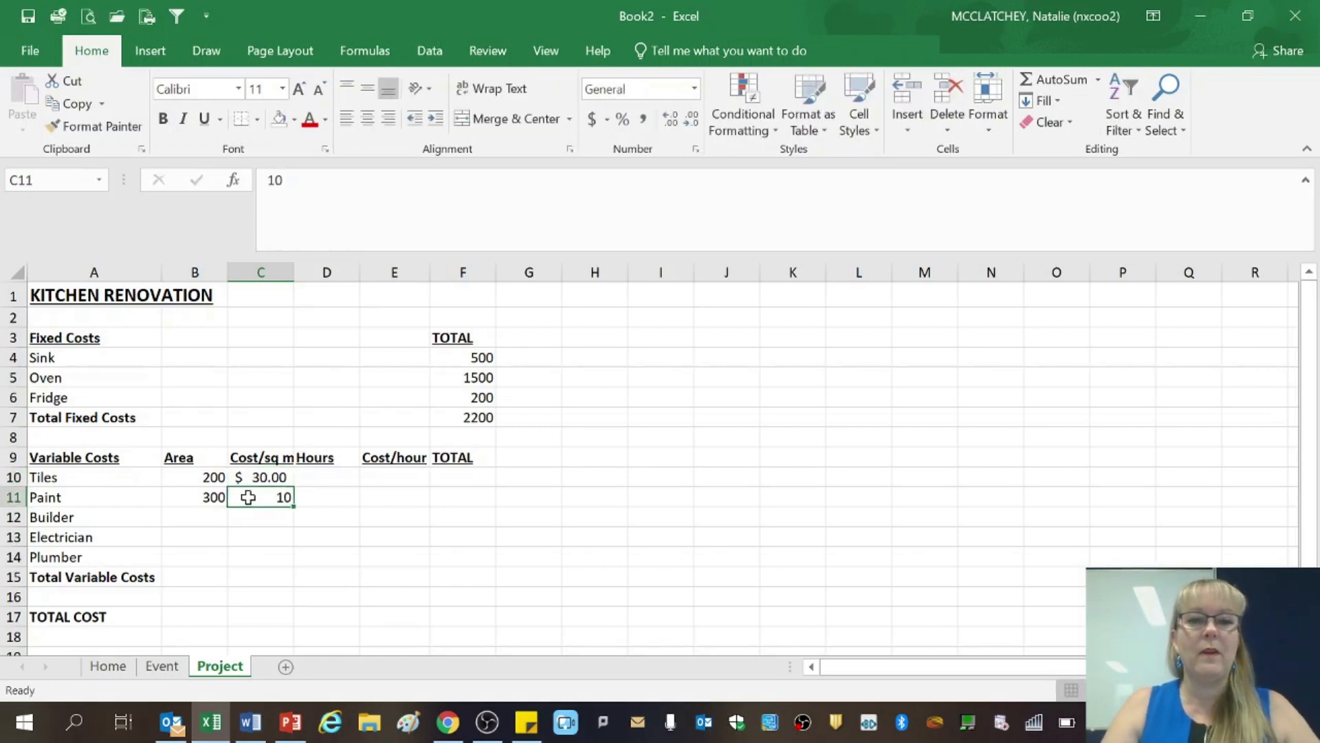
left_click(622, 119)
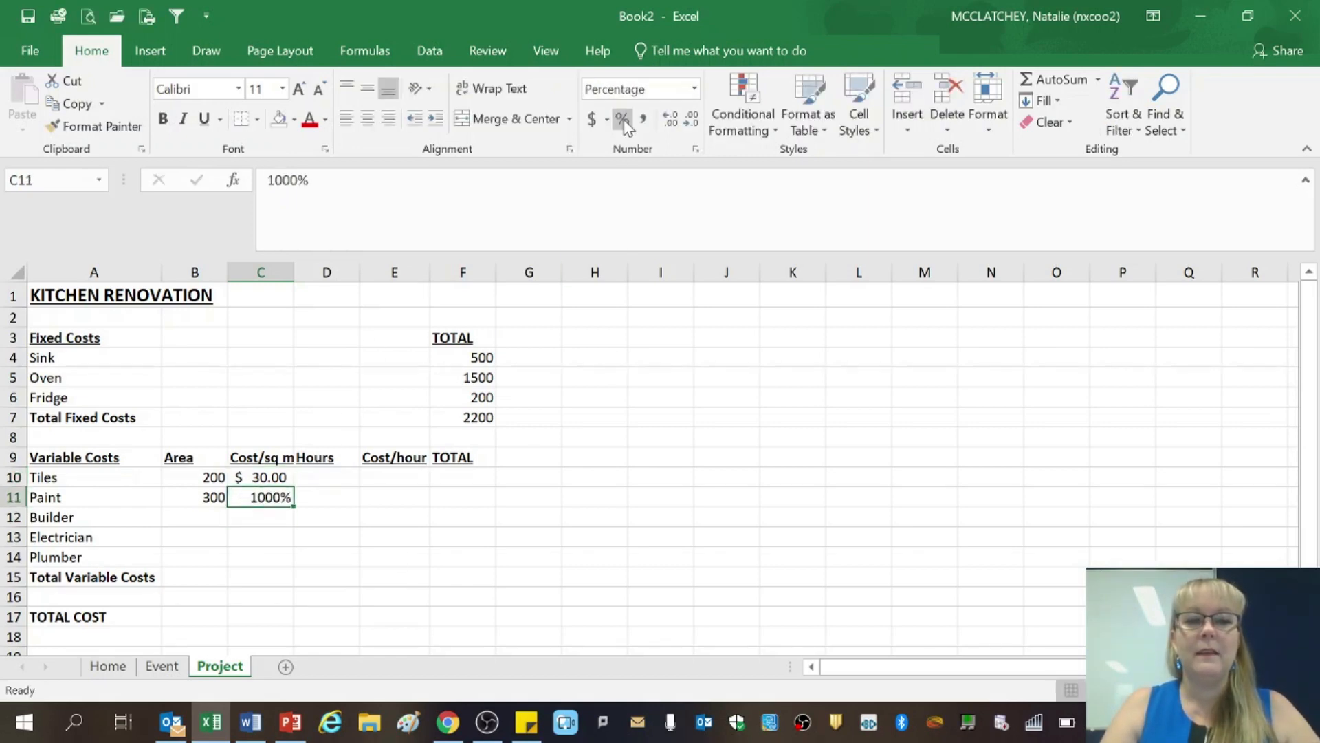
Calculate the tiles' total in F10 from area and cost per square metre with =B10*C10
left_click(447, 479)
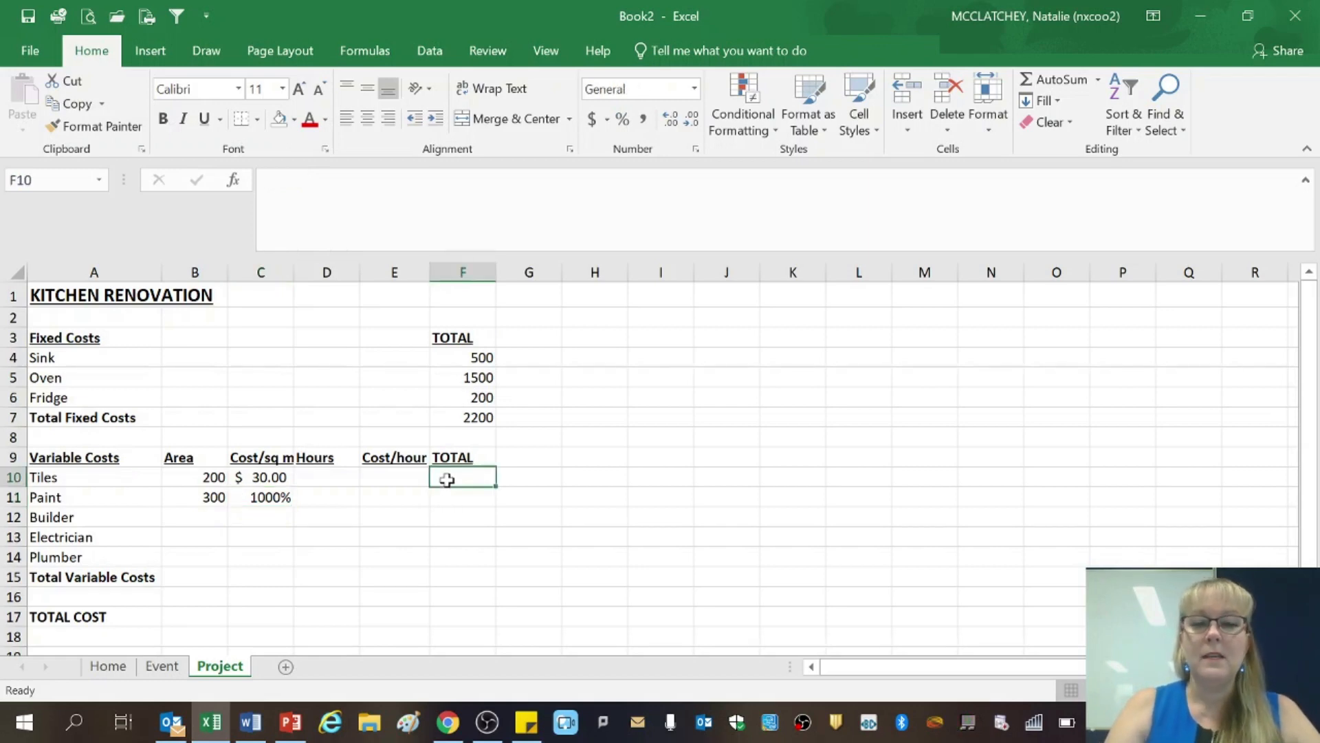
type("=")
left_click(192, 475)
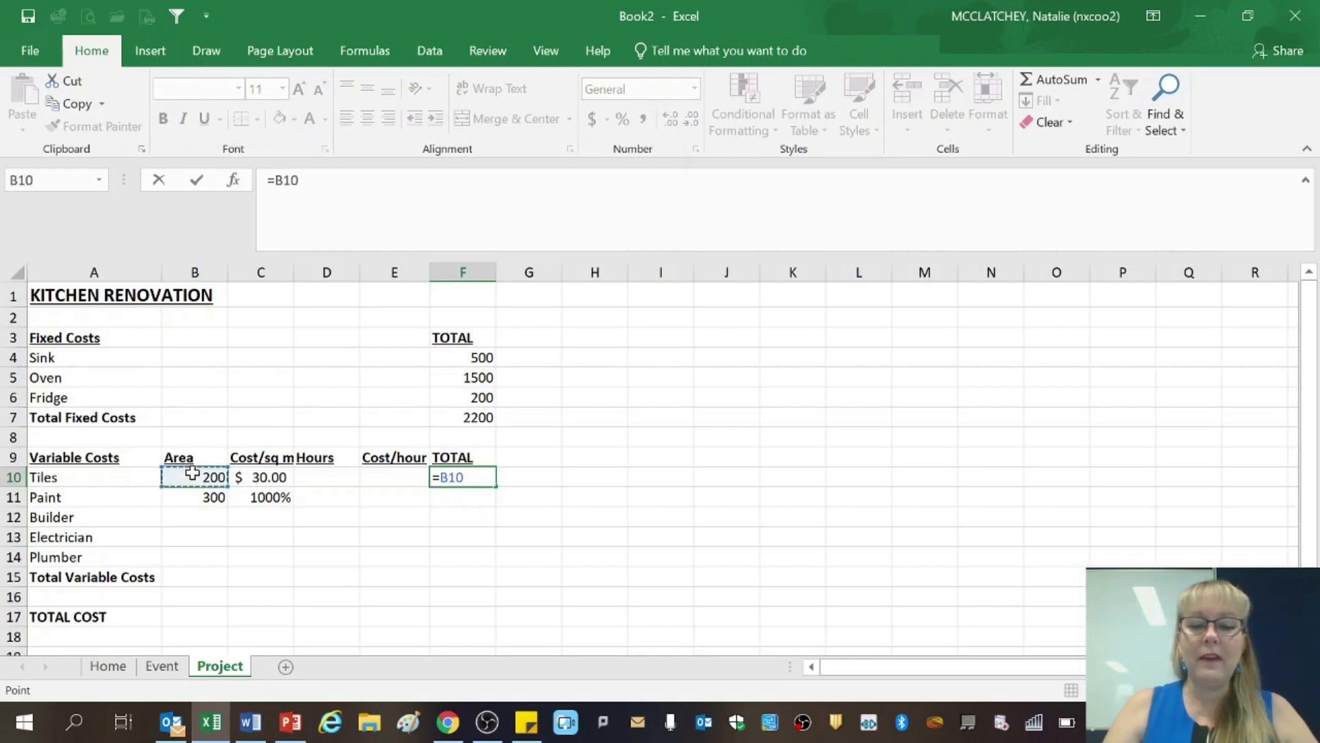
type("*")
left_click(252, 477)
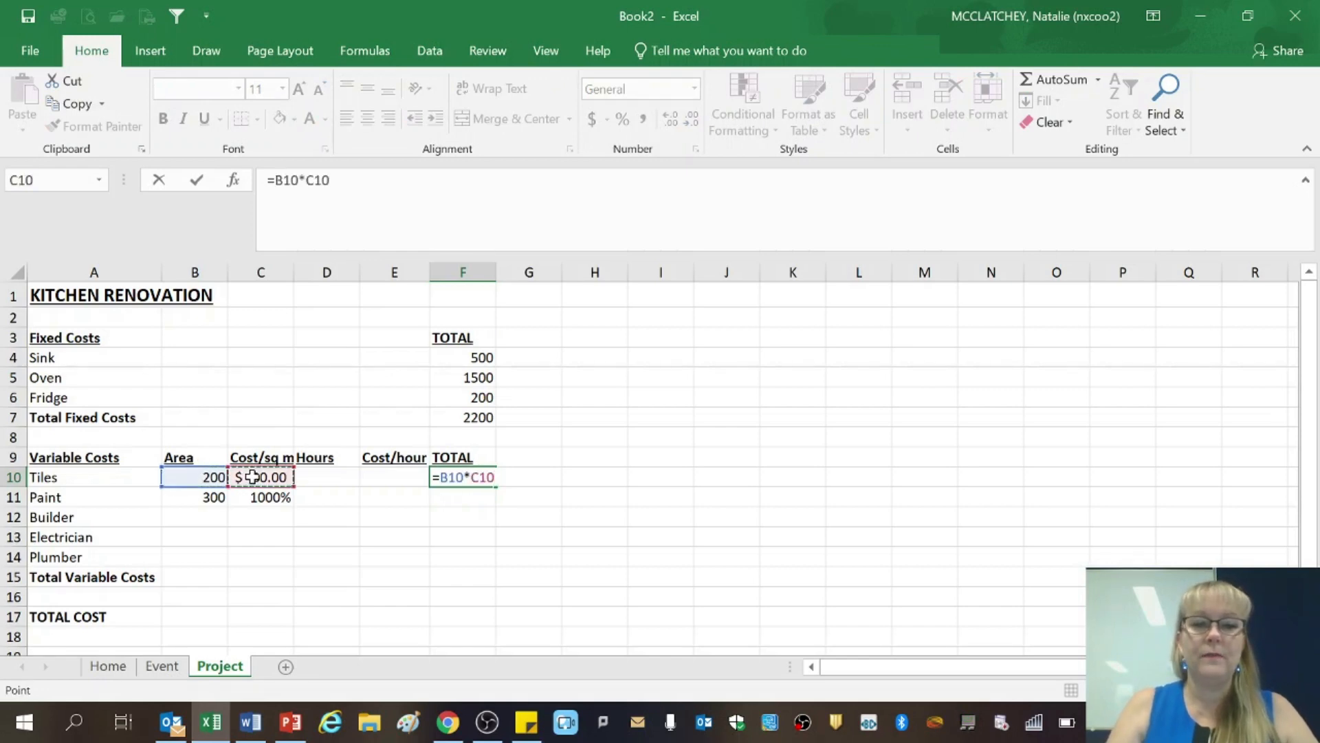
key("Return")
Fill the tiles' total formula from F10 down to the paint row in F11
left_click(481, 479)
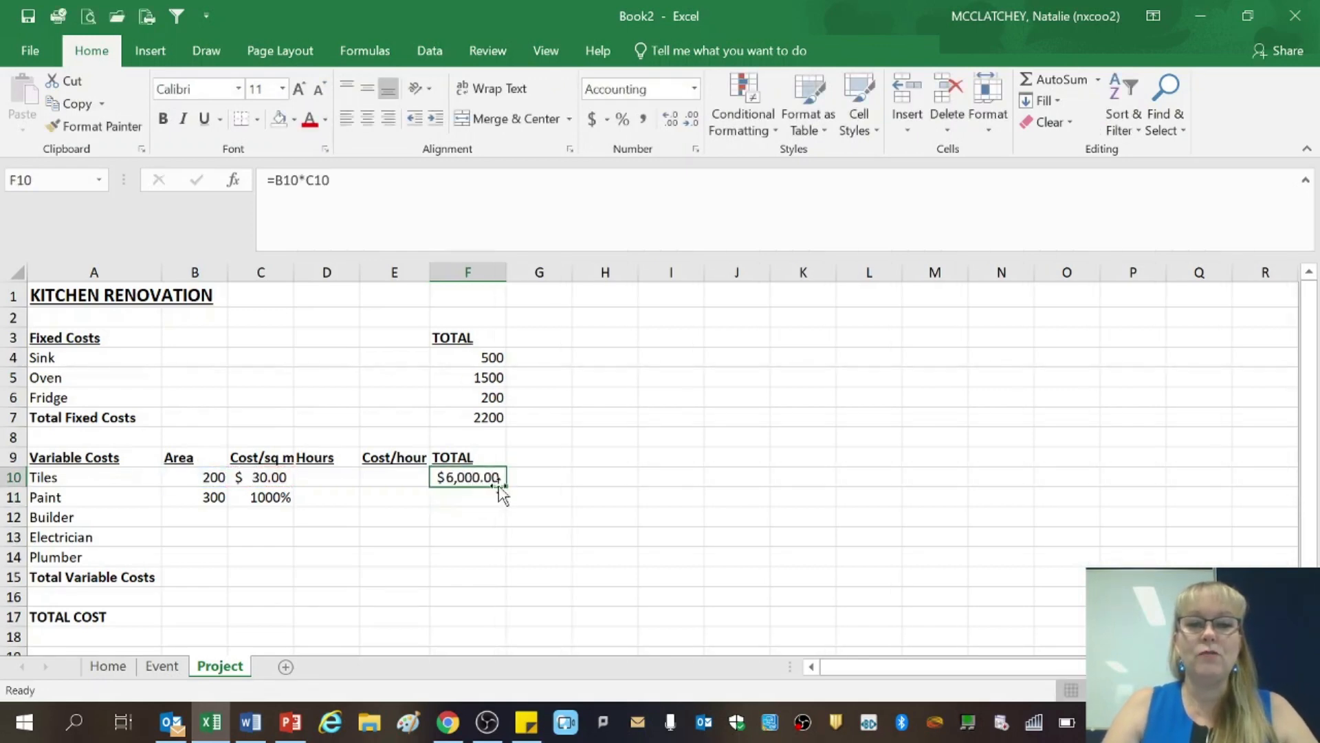
left_click(509, 499)
left_click(494, 476)
left_click_drag(506, 490, 508, 506)
left_click(532, 502)
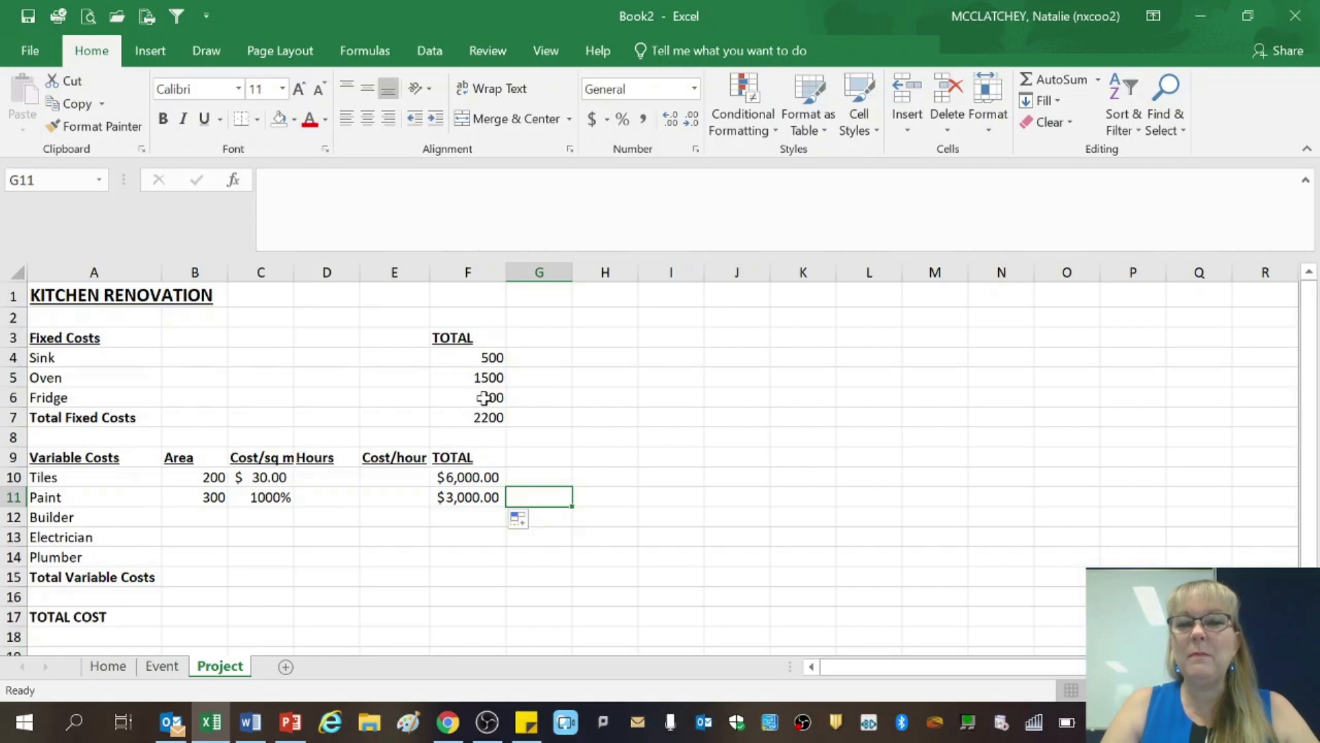
Apply the dollar accounting format to the fixed costs and their total in F4:F7
left_click_drag(468, 361, 473, 415)
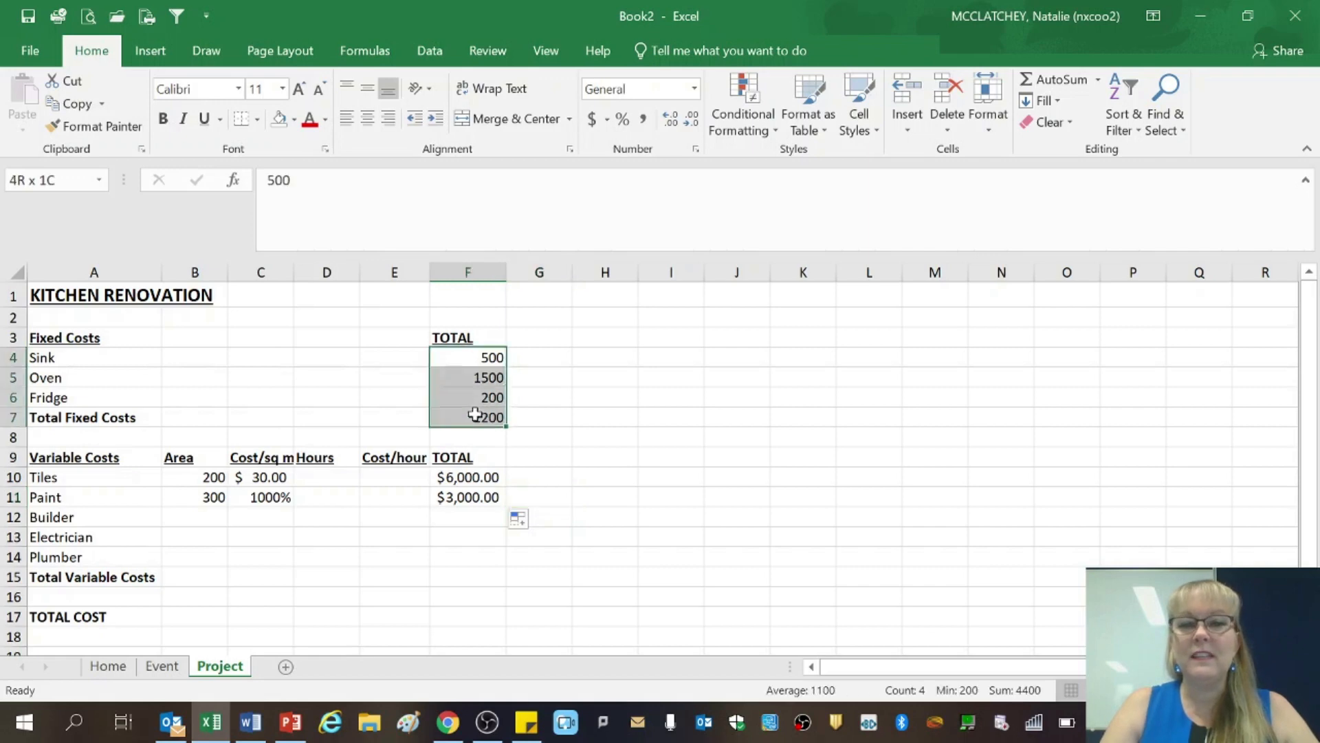
left_click(592, 121)
left_click(459, 520)
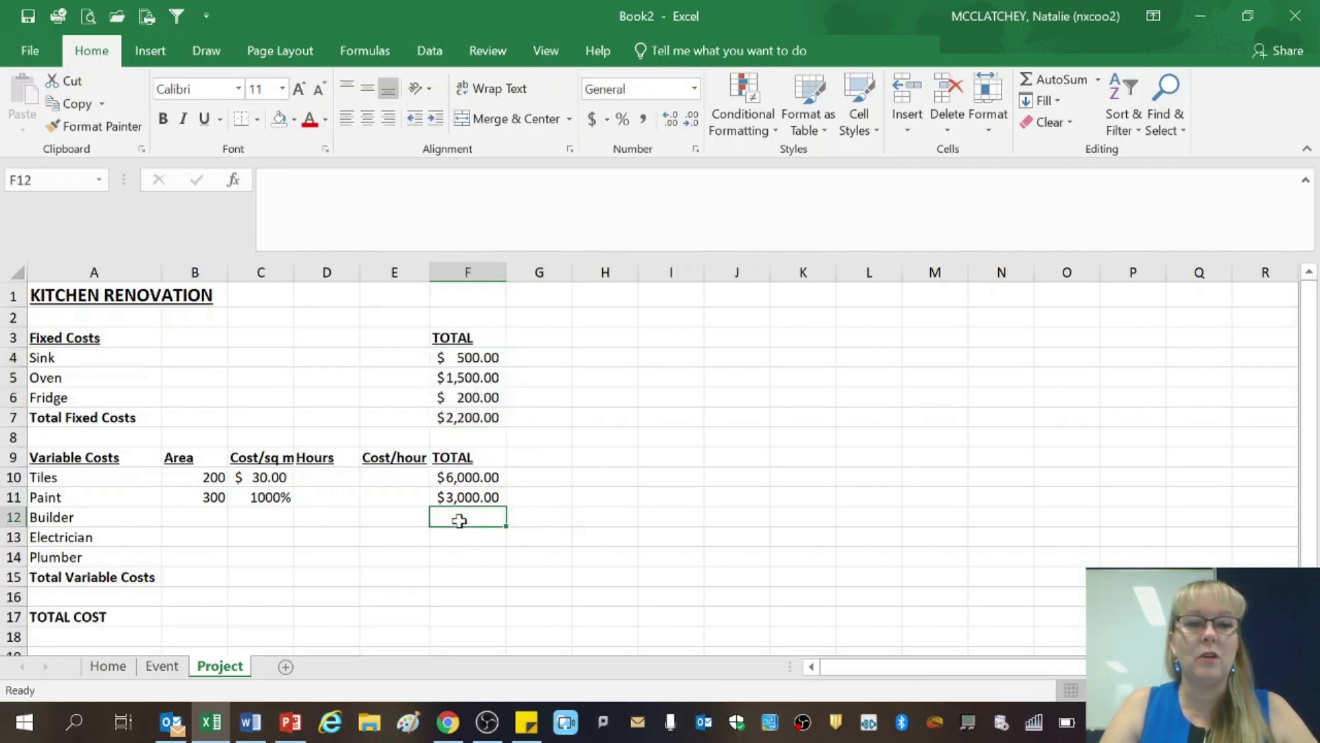
Enter hourly costs of 60 for the builder, 100 for the electrician and 80 for the plumber in E12:E14
left_click(350, 516)
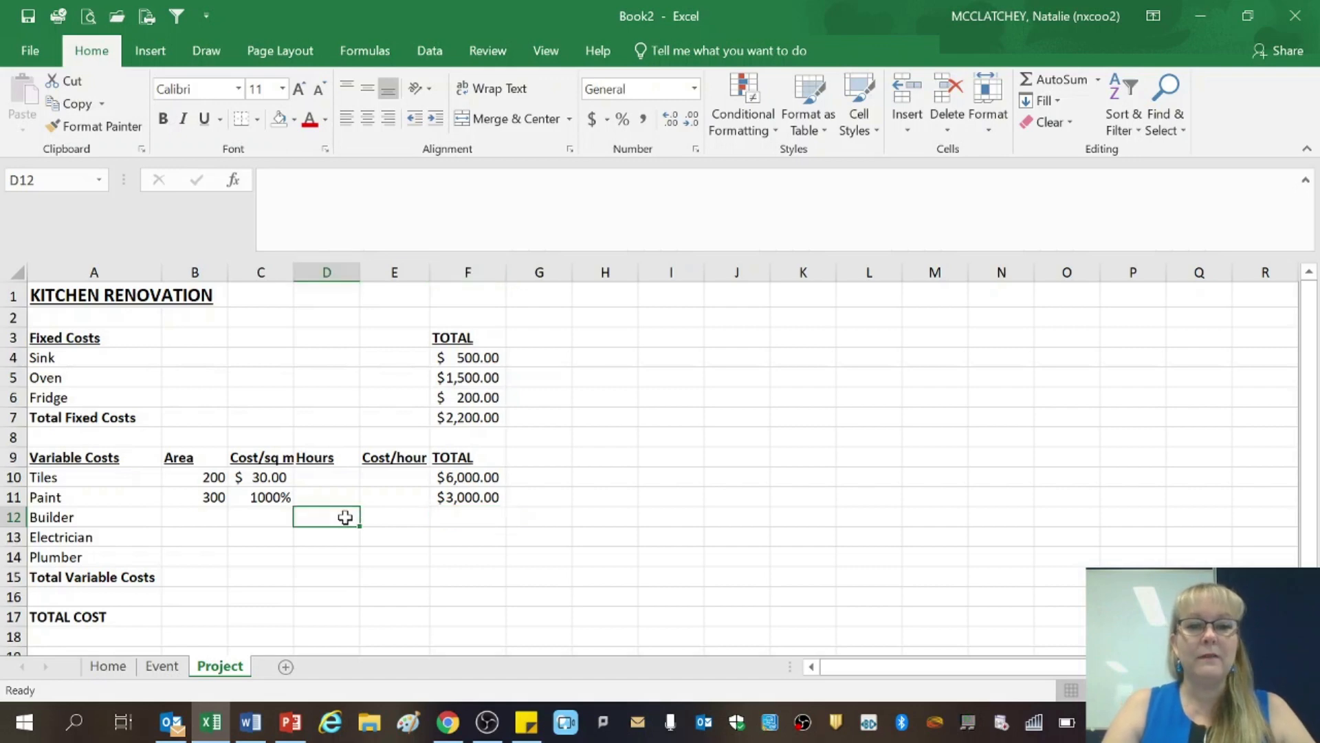
left_click(379, 519)
type("60")
key("Return")
type("100")
key("Return")
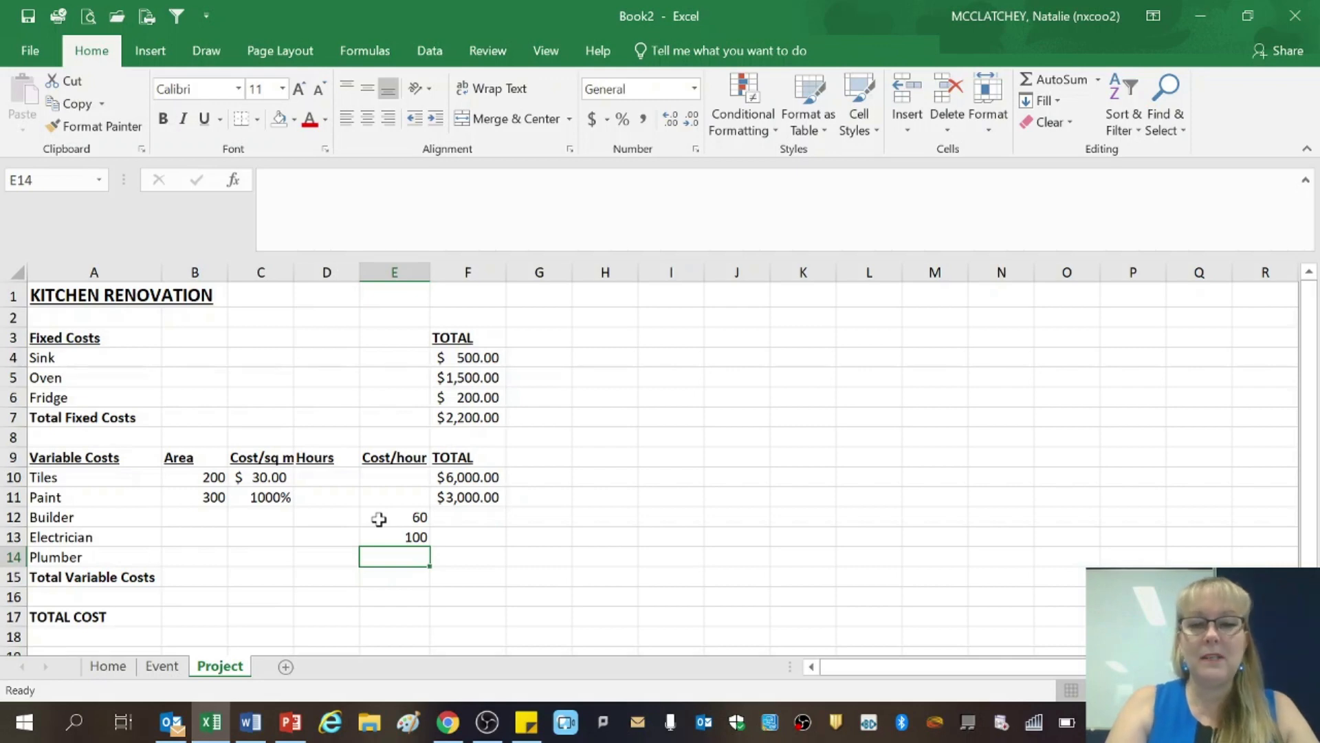
type("80")
key("Return")
Apply the dollar accounting format to the three hourly costs in E12:E14
left_click_drag(379, 518, 382, 557)
left_click(592, 118)
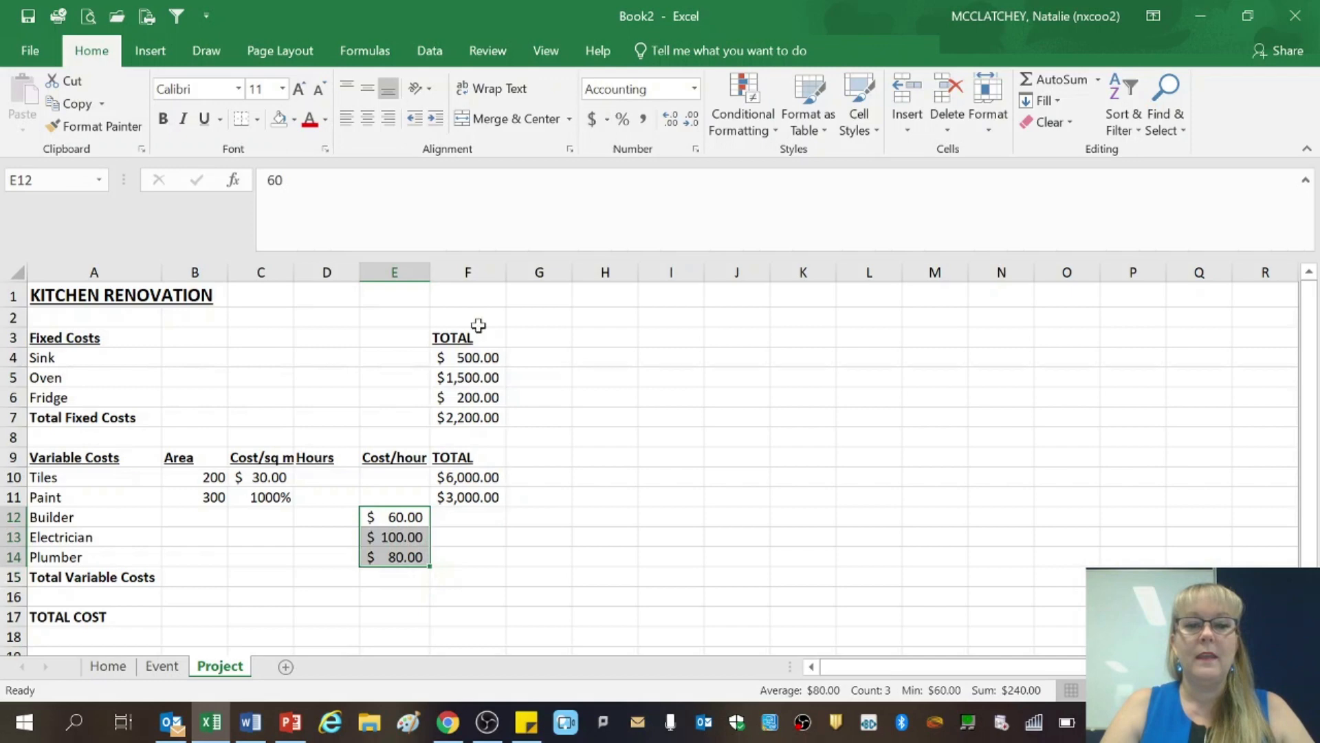
left_click(331, 514)
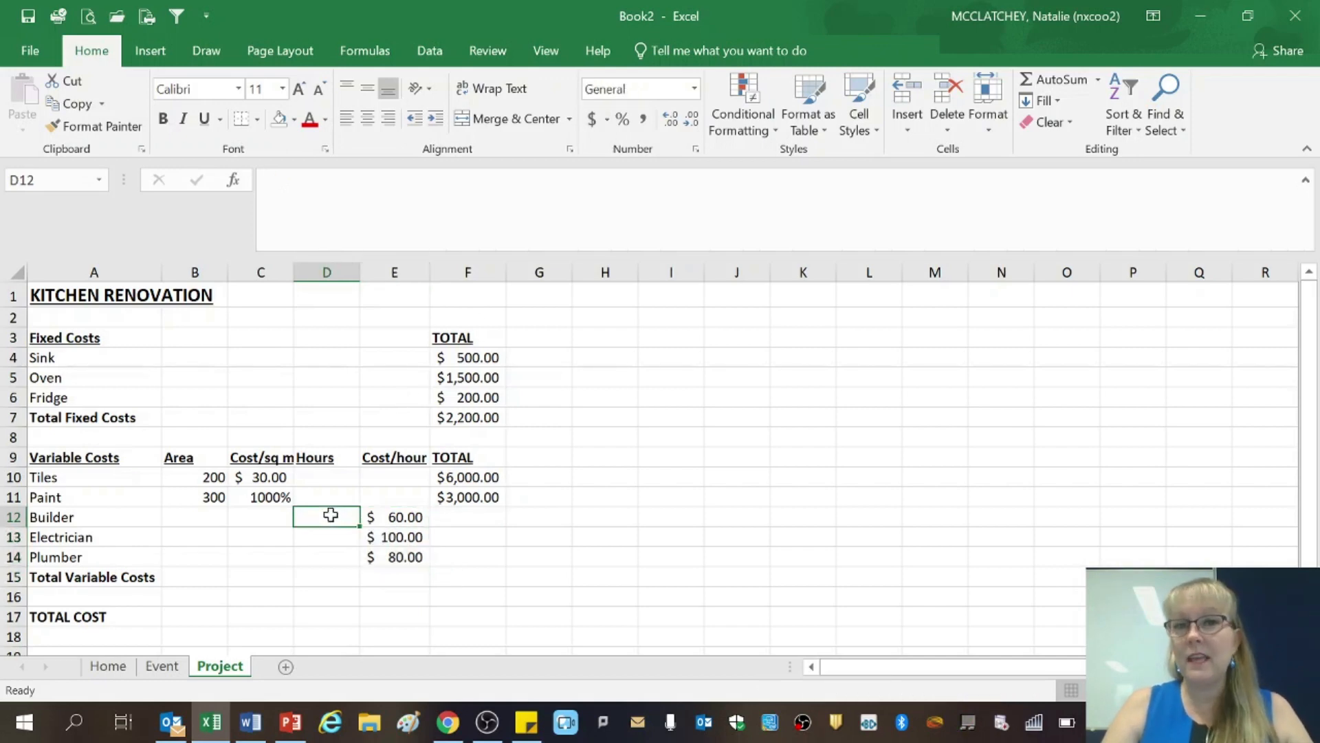
Enter hours of 40 for the builder, 5 for the electrician and 6 for the plumber in D12:D14
type("40")
key("Return")
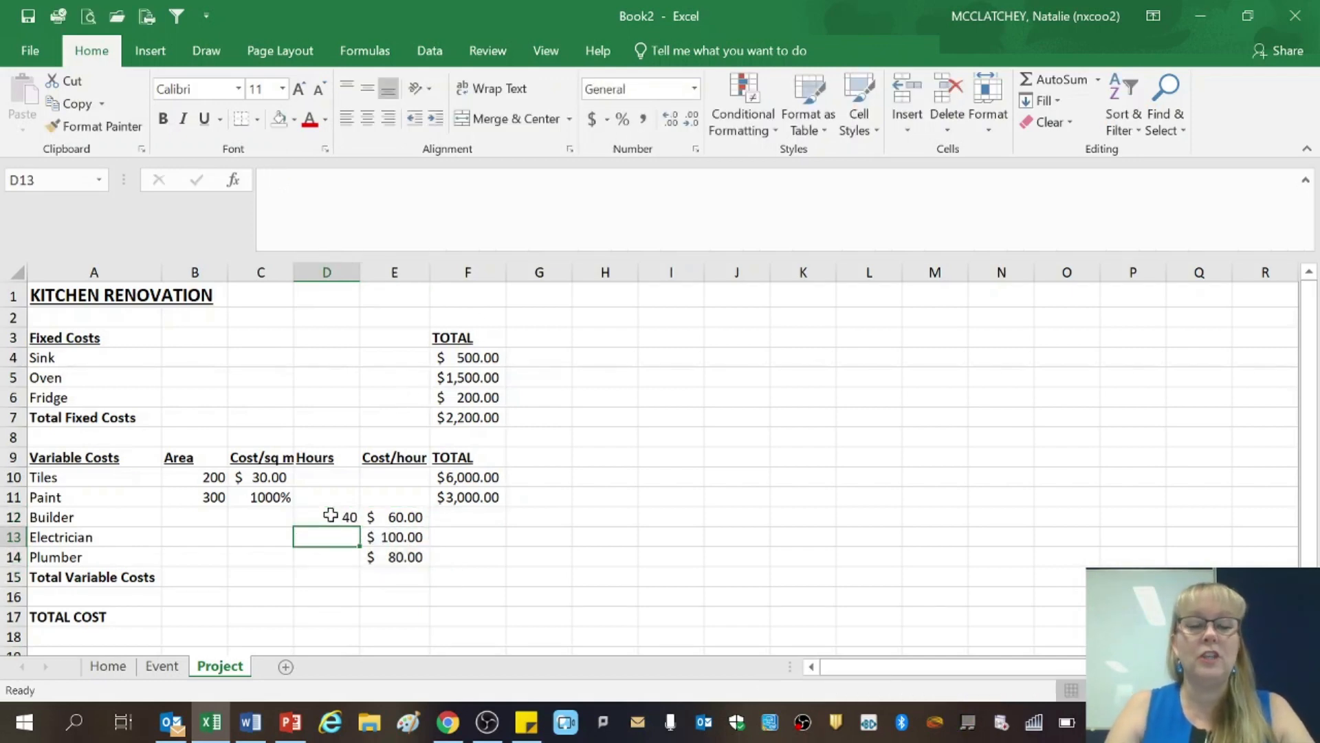
type("5")
key("Return")
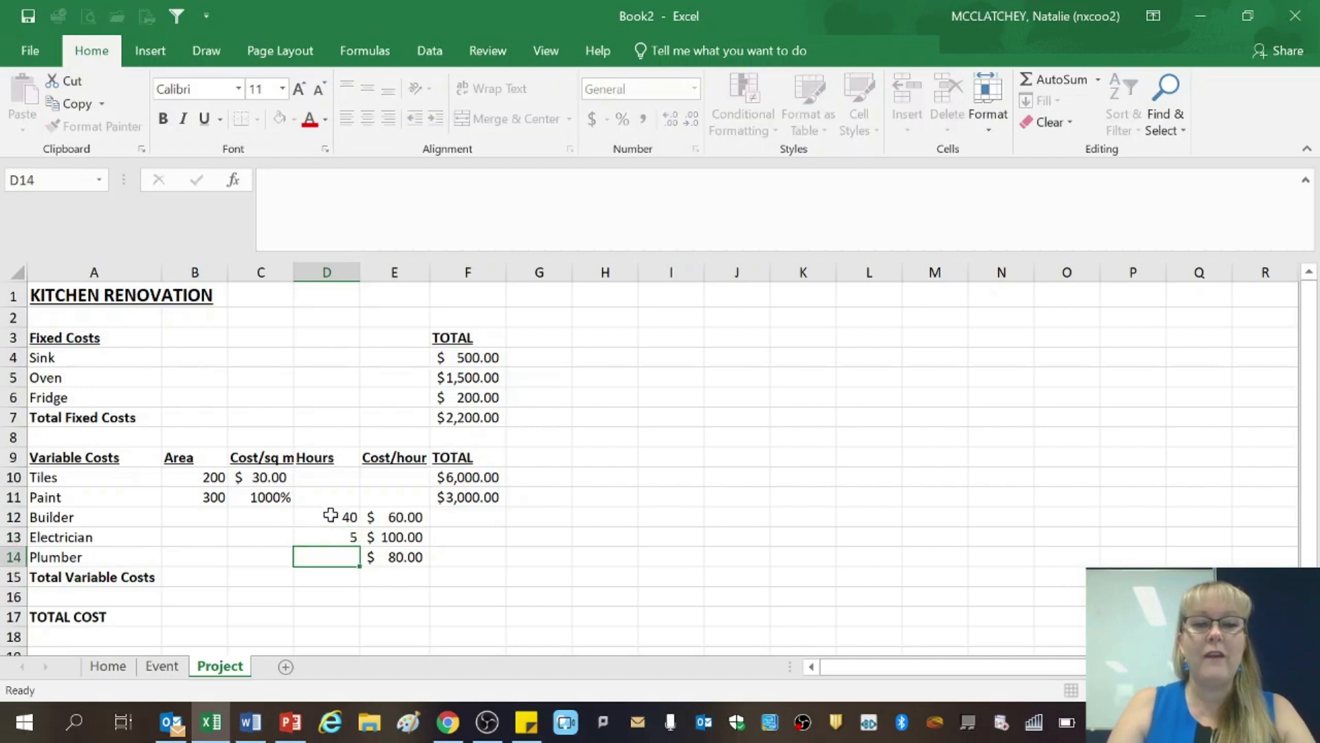
type("6")
key("Return")
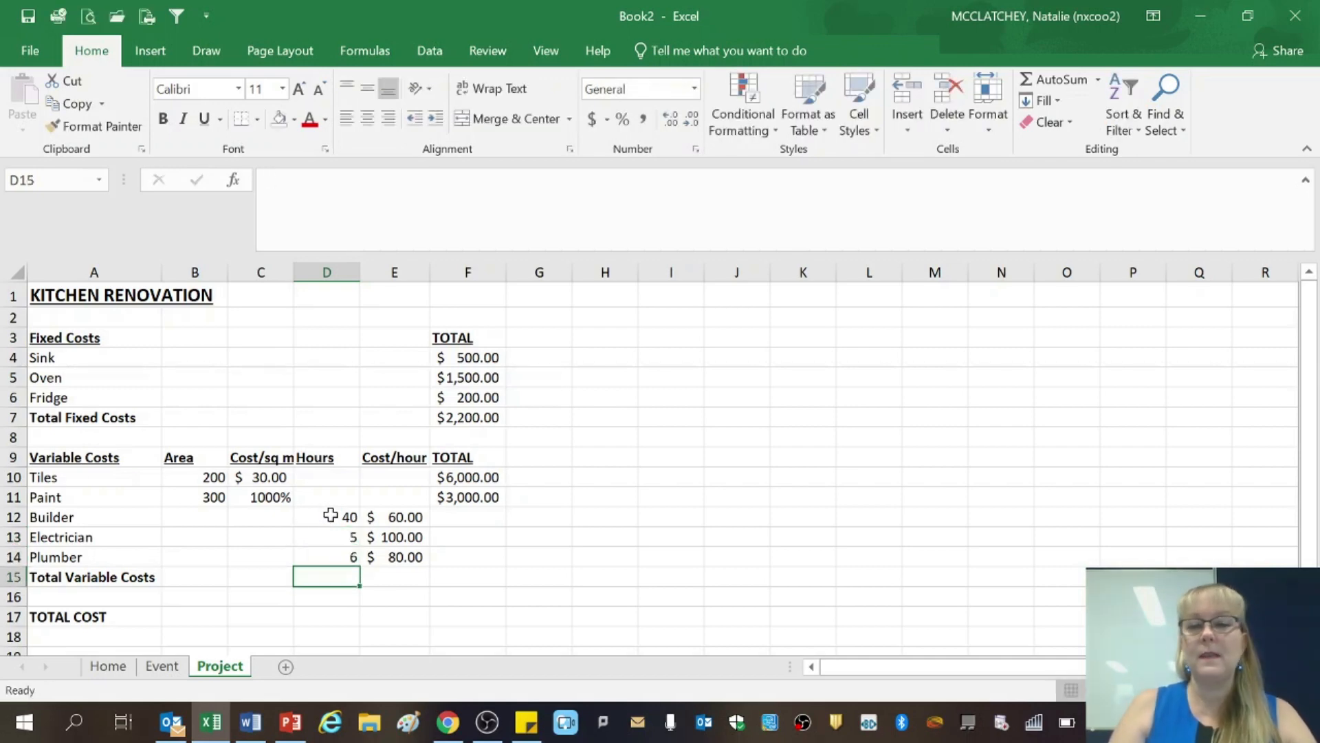
Calculate the builder's total in F12 as =D12*E12 and fill the formula down to the plumber's row in F14
left_click(484, 520)
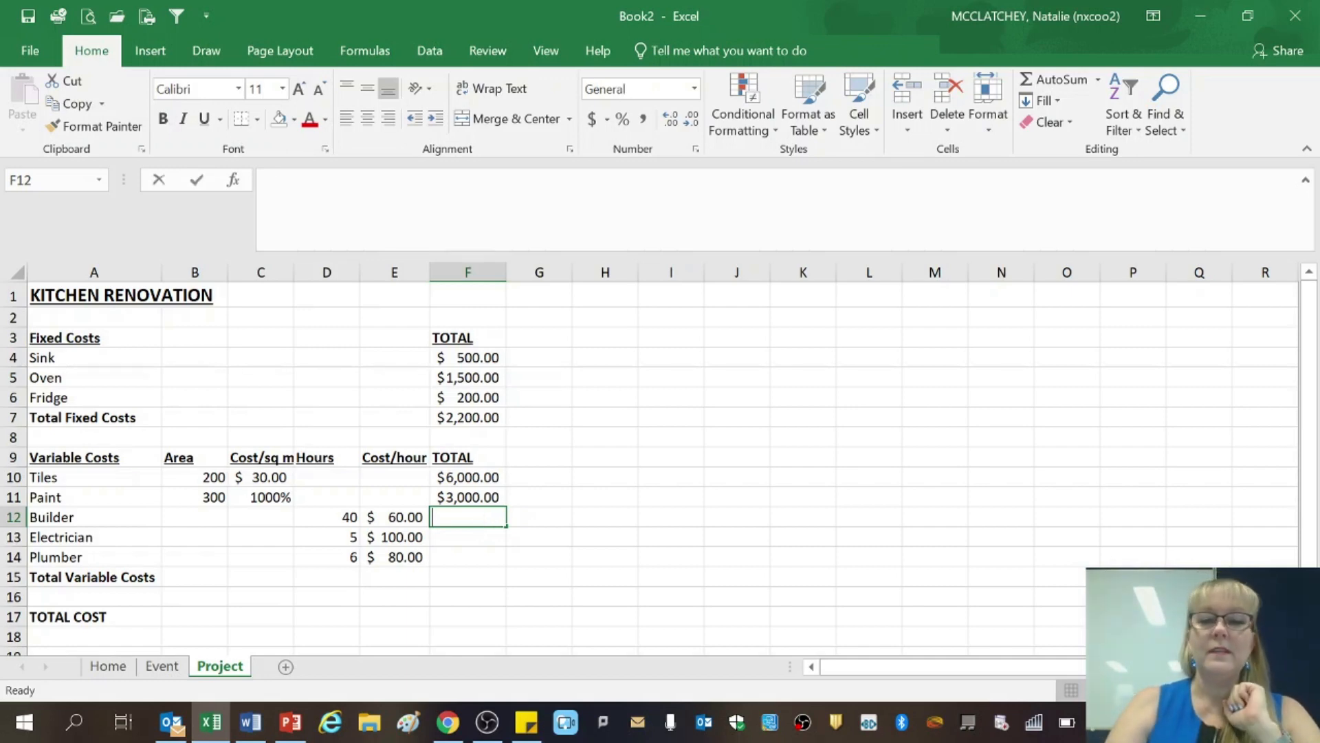
type("=")
left_click(340, 516)
type("*")
left_click(394, 517)
key("Return")
left_click(474, 517)
left_click_drag(507, 527, 508, 564)
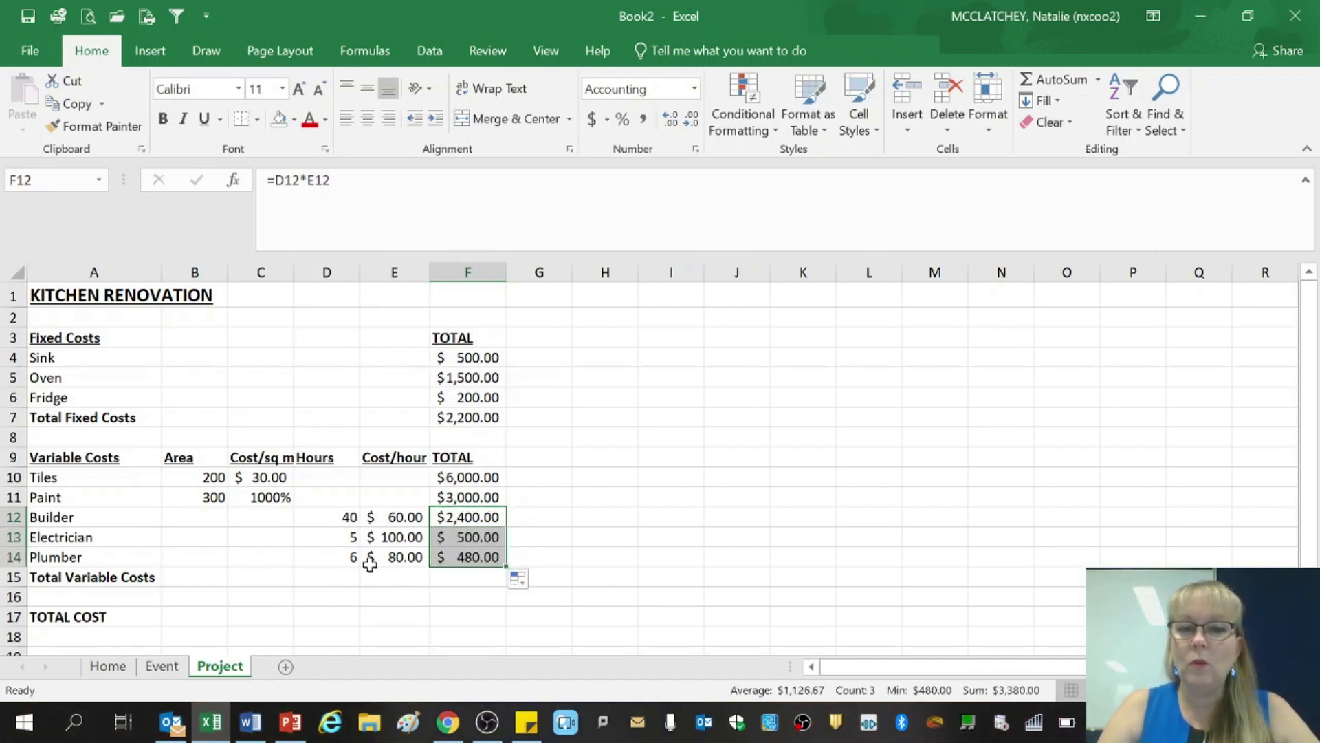
Apply the dollar accounting format to the paint's cost per square metre in C11
left_click(211, 567)
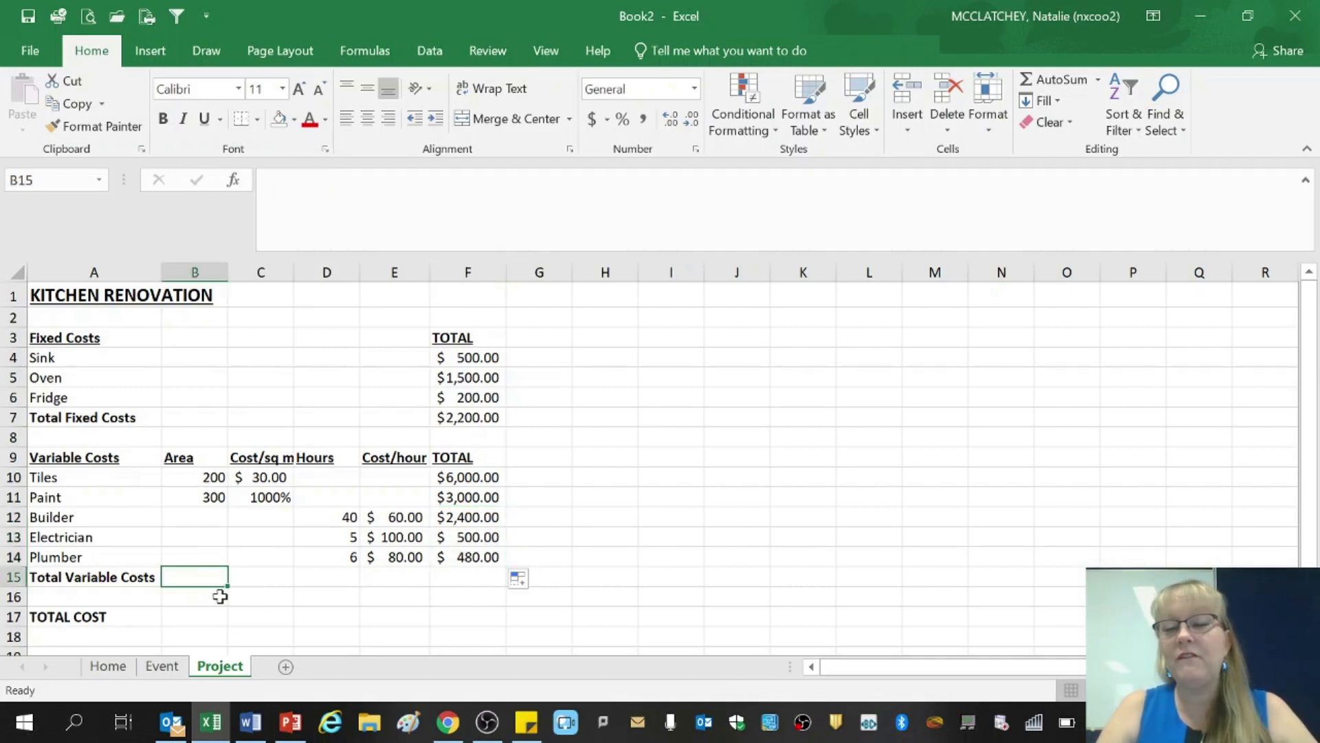
left_click(261, 496)
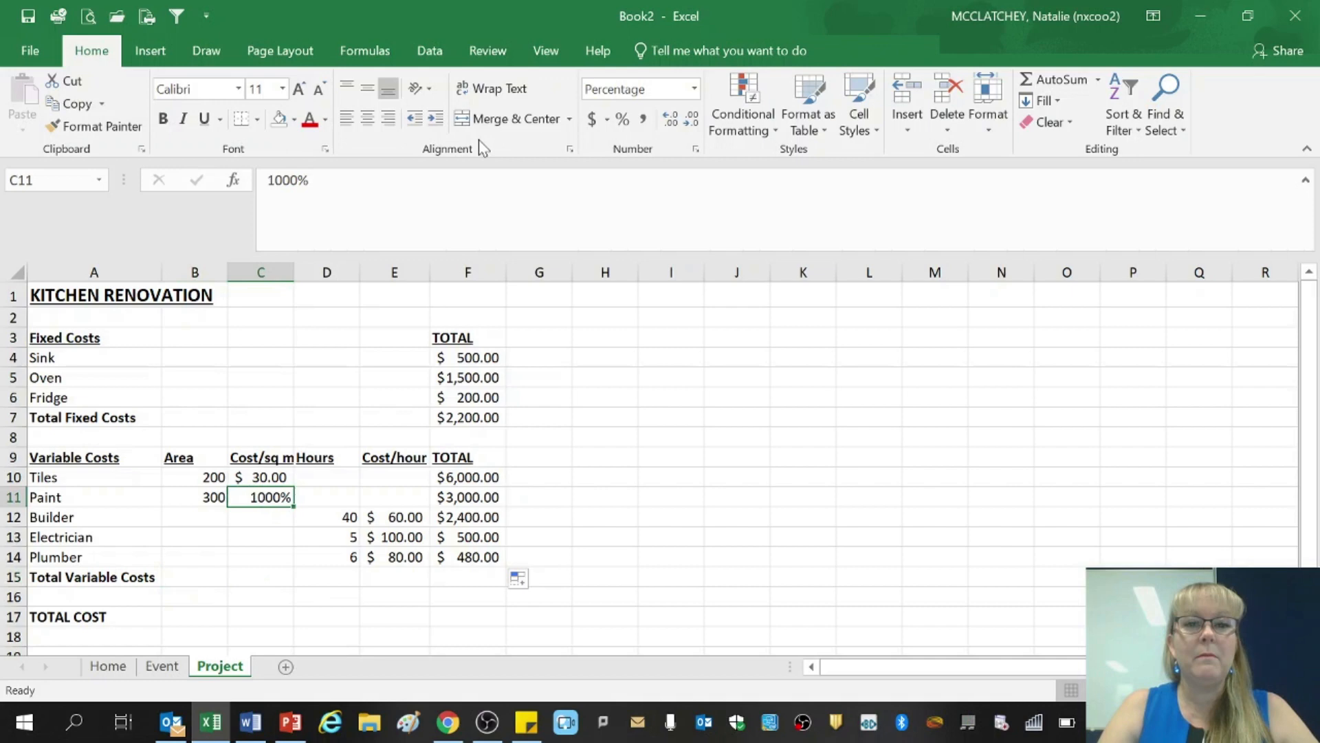
left_click(593, 120)
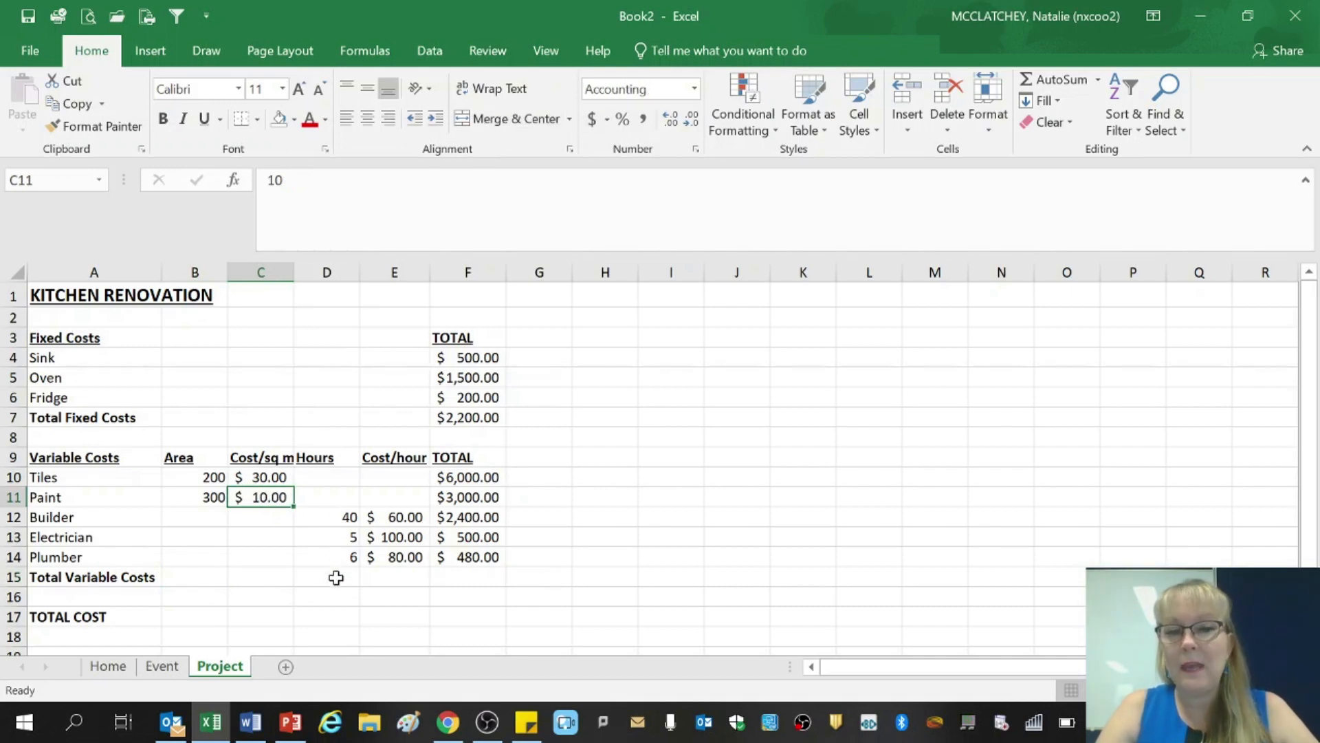
Total the variable costs in F15 with AutoSum over F10:F14
left_click(473, 581)
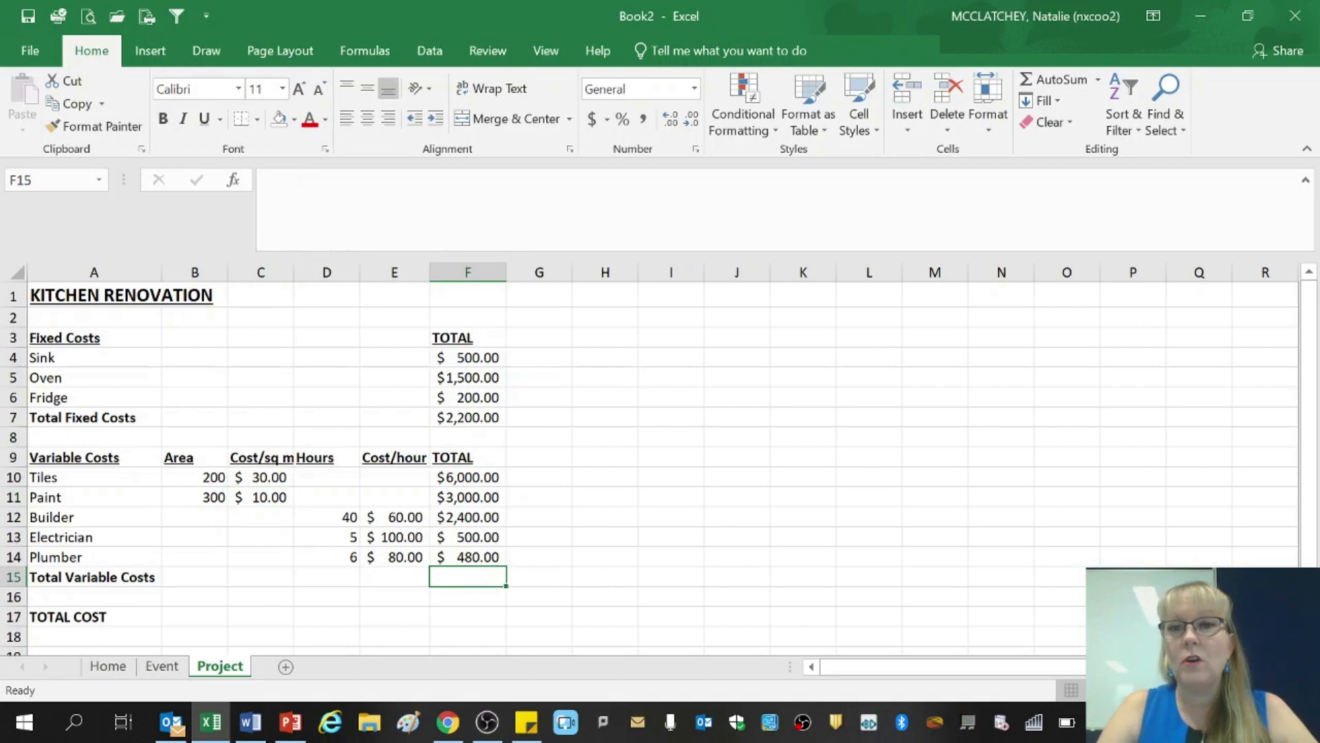
left_click(1064, 79)
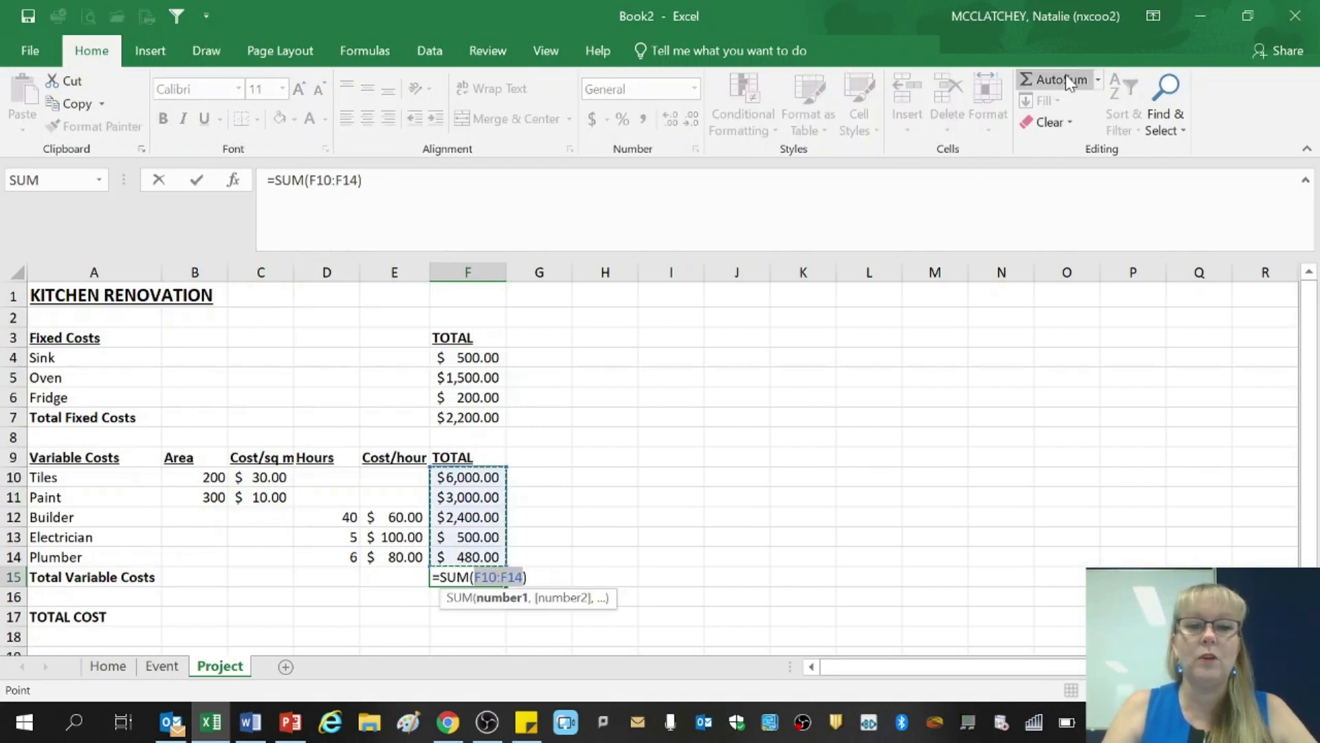
key("Return")
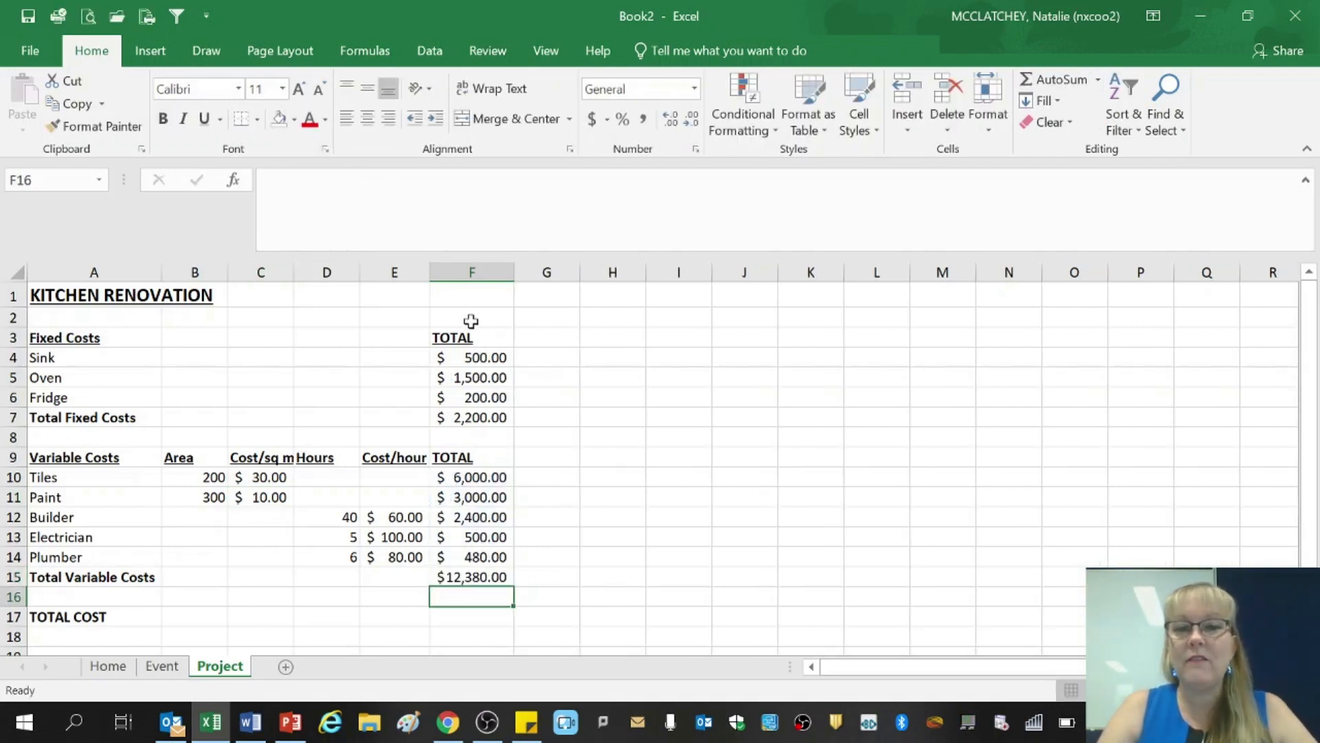
Calculate the total cost in F17 as =F7+F15 and make the result bold
left_click(483, 614)
type("=")
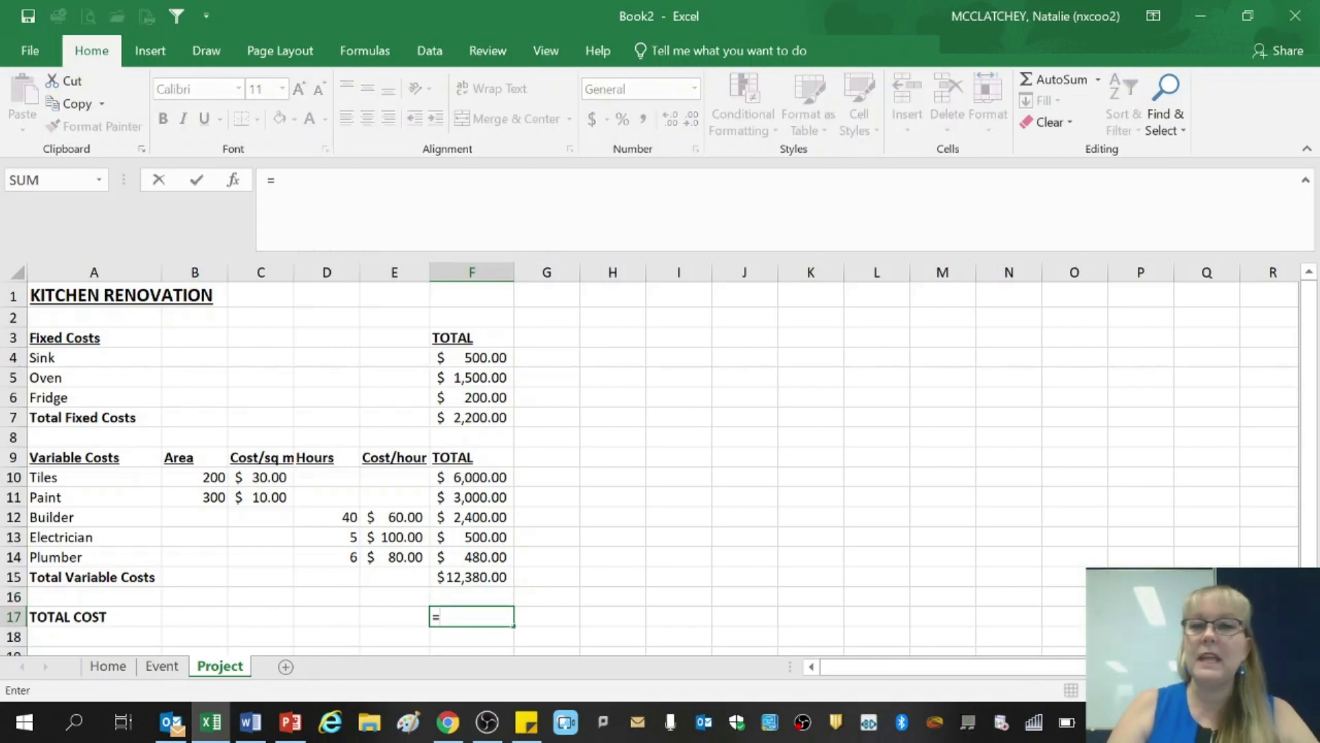
left_click(458, 418)
type("+")
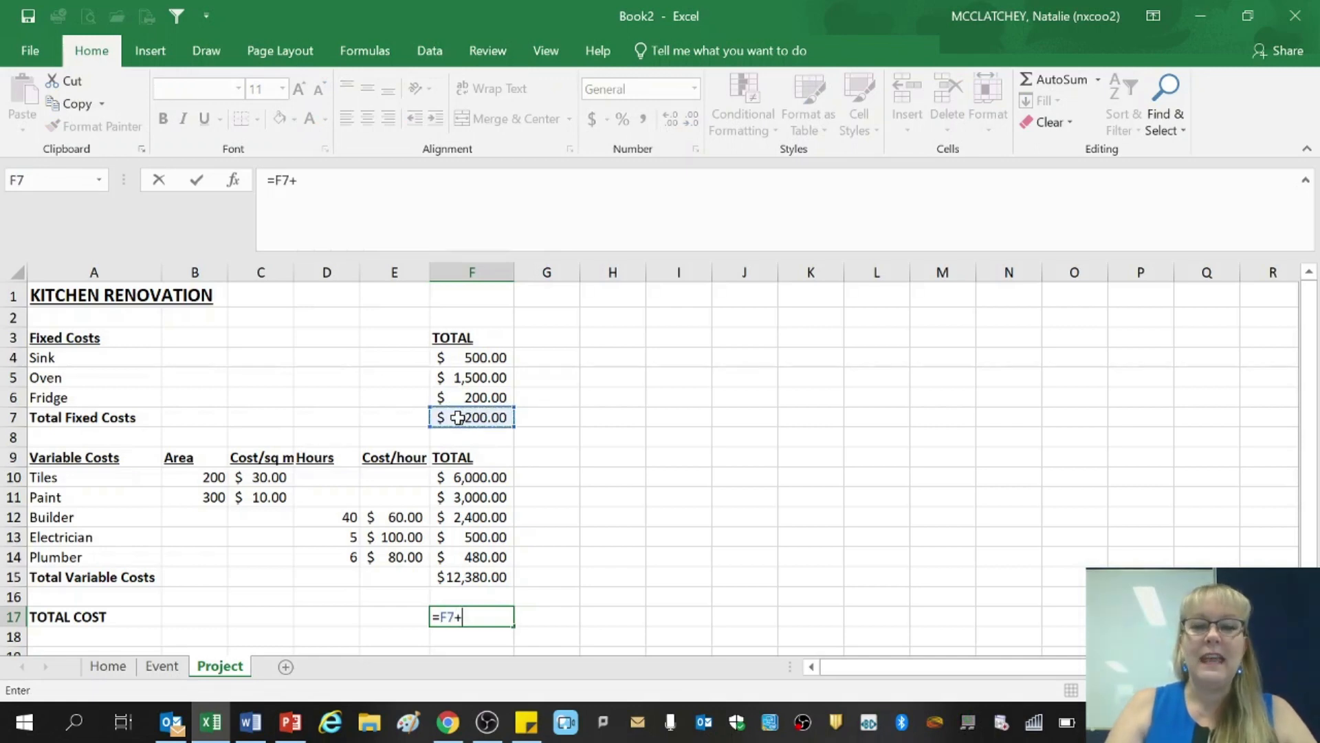
left_click(461, 571)
key("Return")
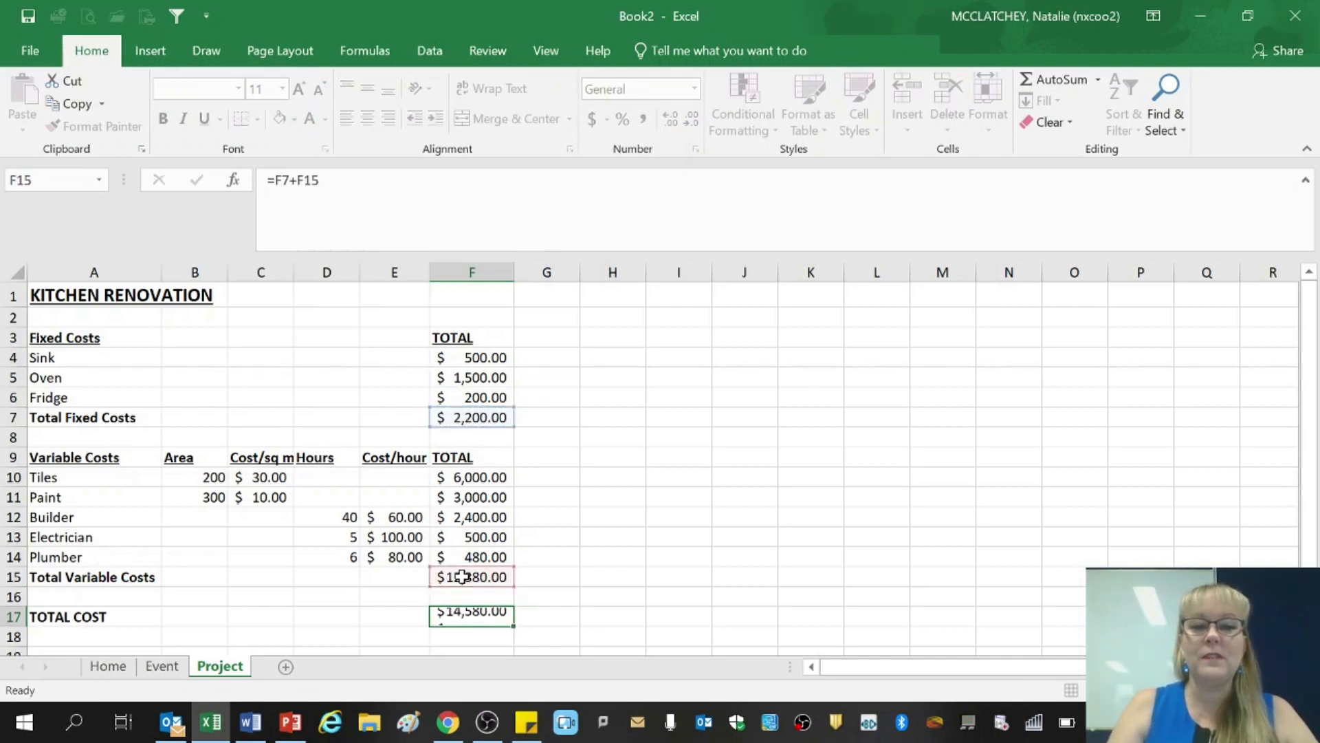
key("Up")
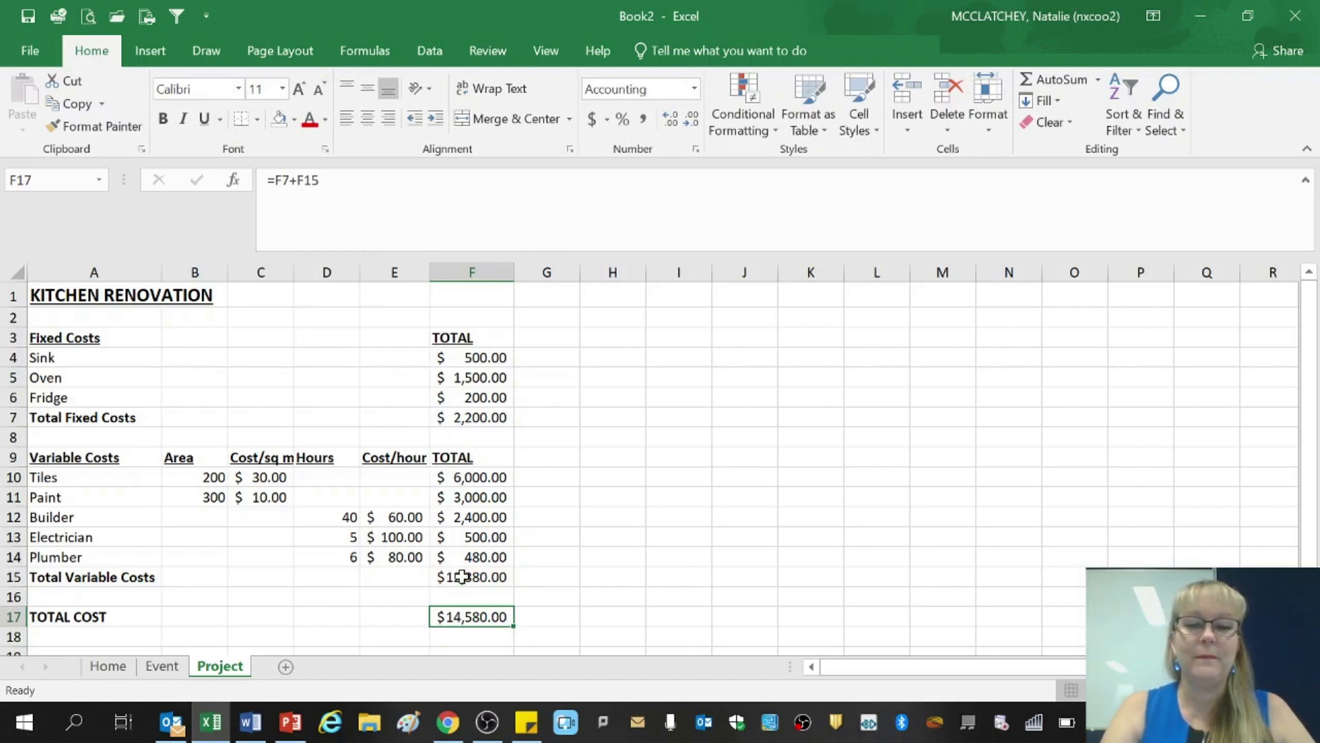
key("ctrl+b")
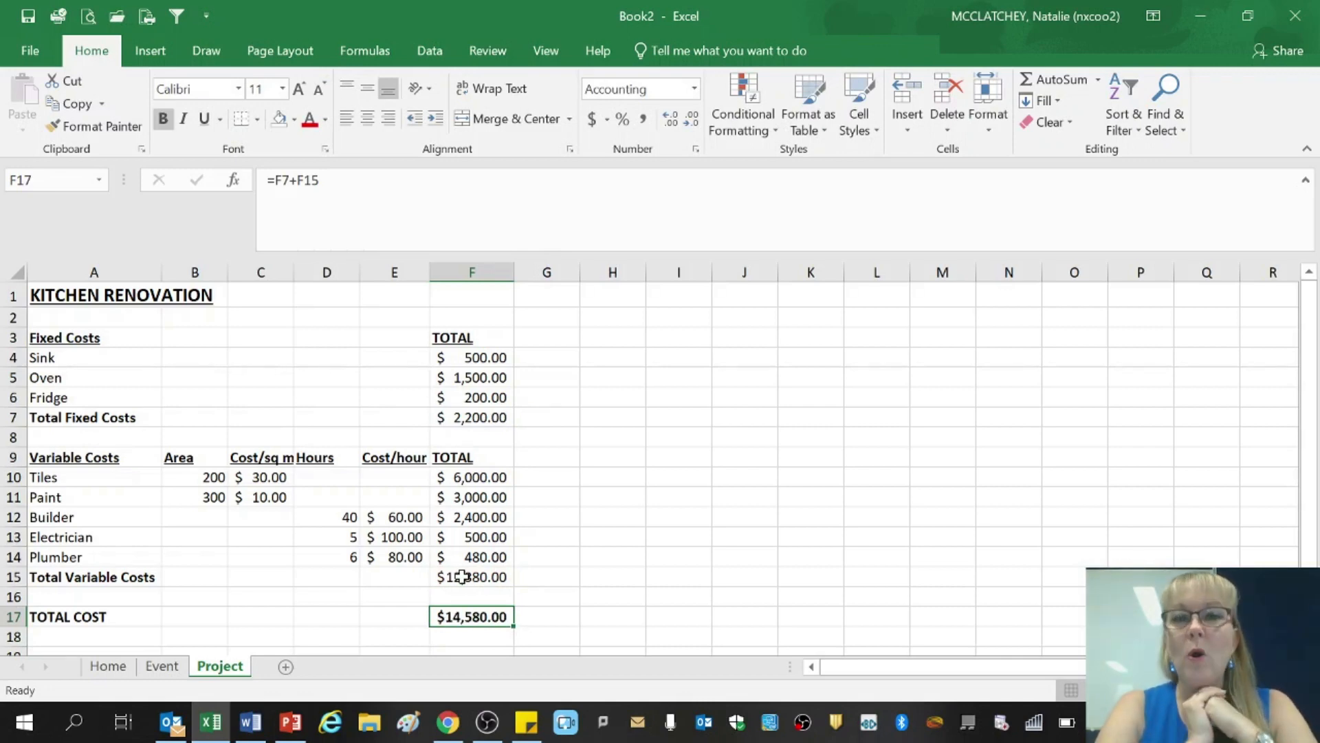